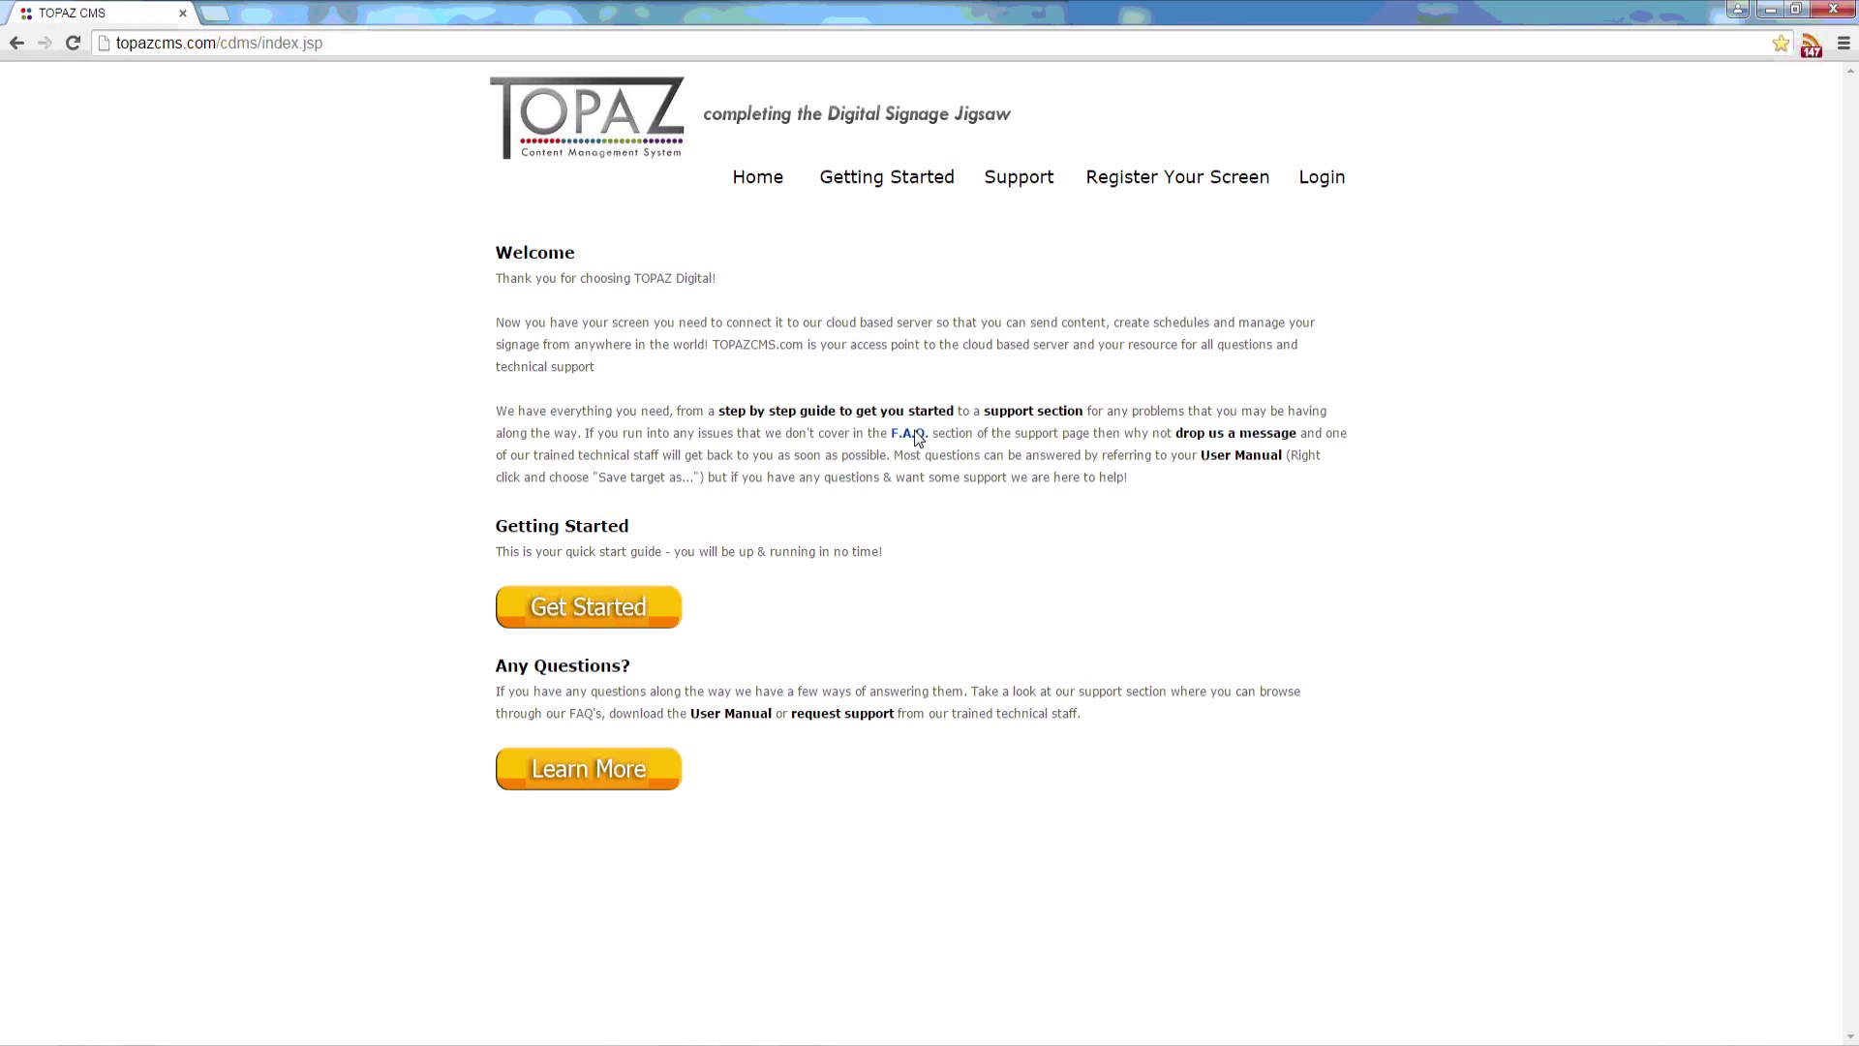
Step: Read through the support FAQ page, then return to the support page
{"action": "left_click", "coordinate": [910, 433]}
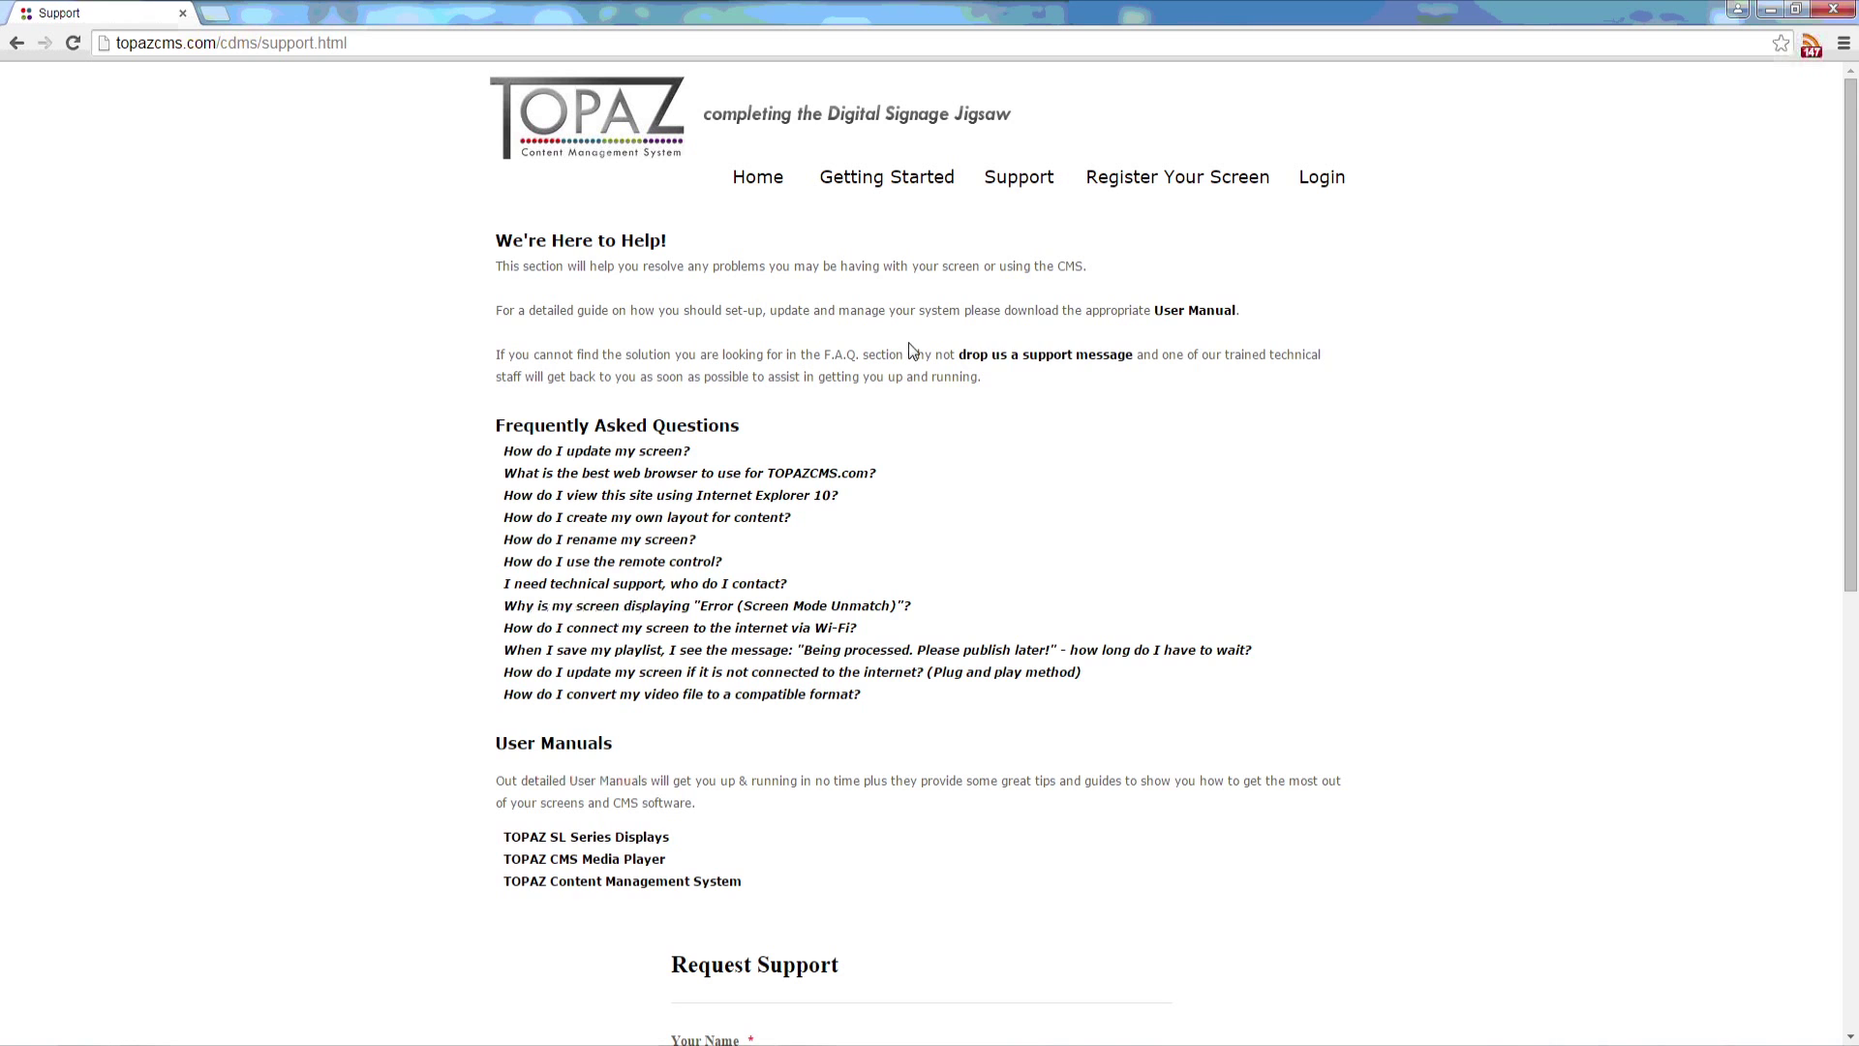
{"action": "scroll", "coordinate": [784, 708], "scroll_direction": "down", "scroll_amount": 2}
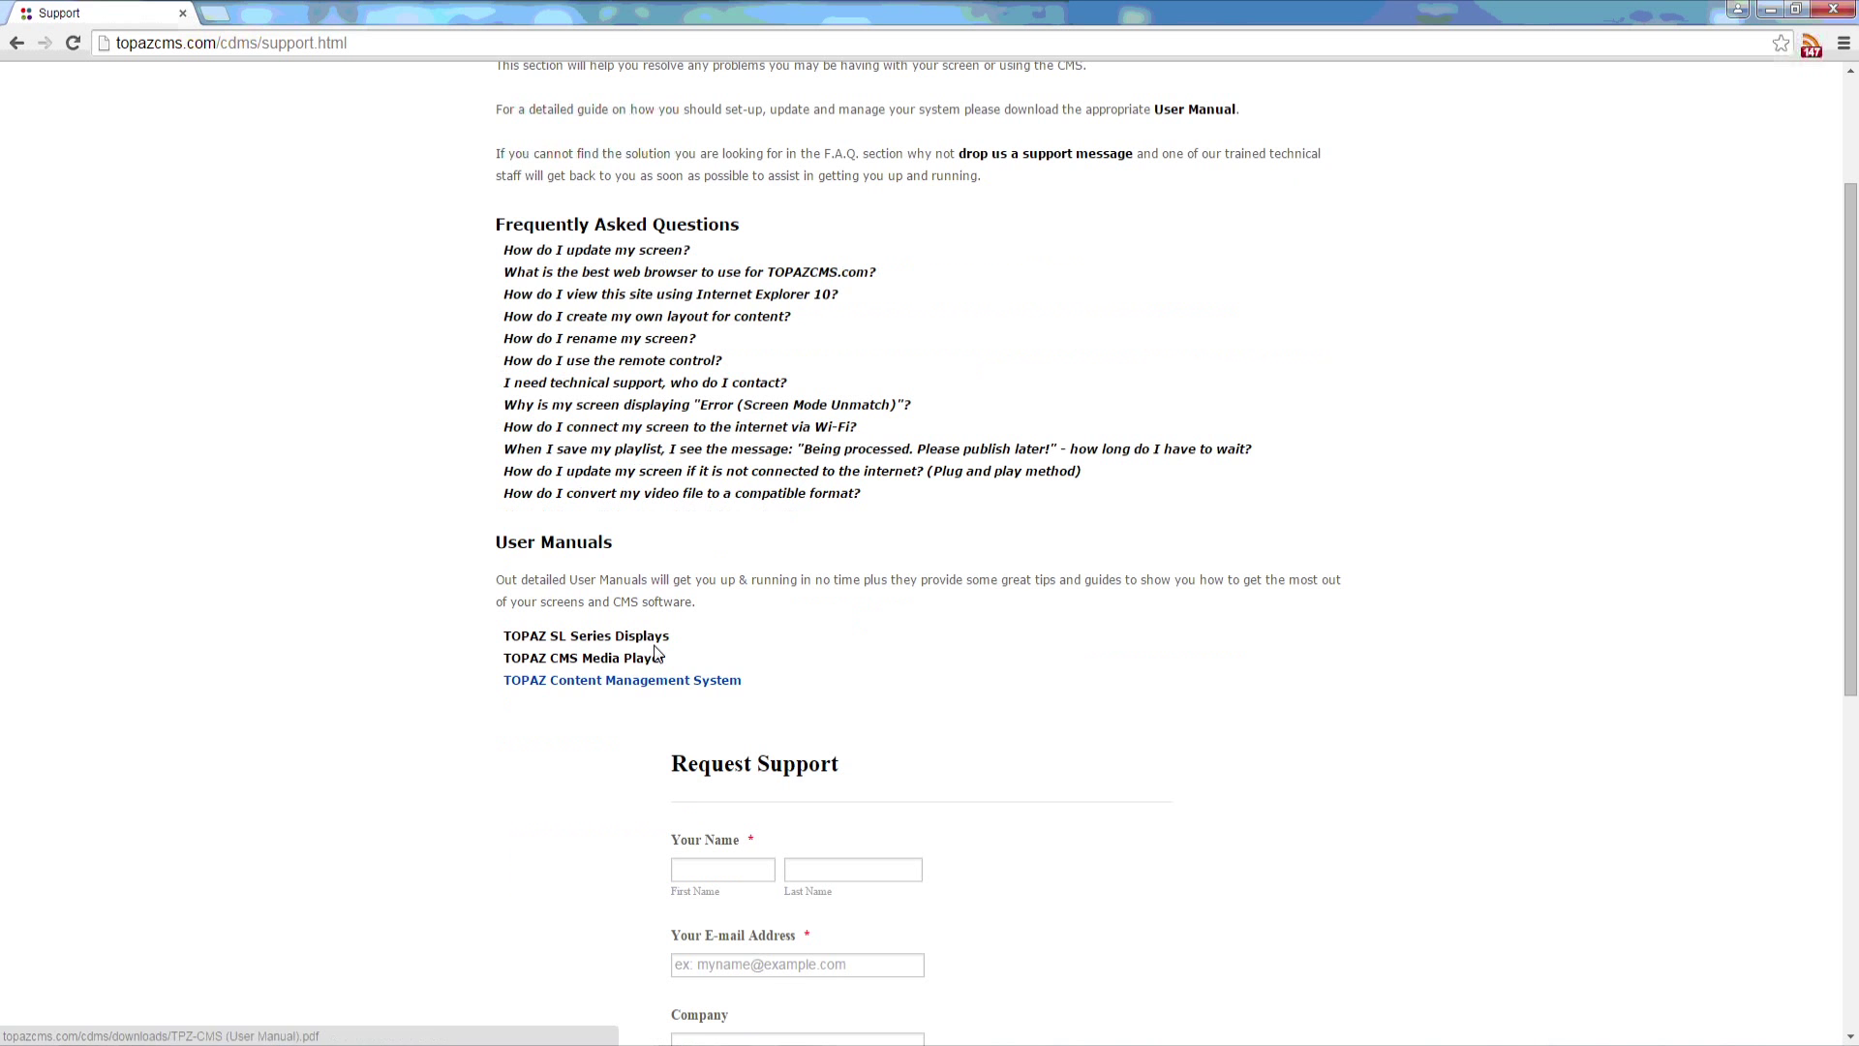
{"action": "scroll", "coordinate": [610, 621], "scroll_direction": "up", "scroll_amount": 2}
{"action": "left_click", "coordinate": [1016, 177]}
Step: Log in with the demo account's user name, password and security code
{"action": "left_click", "coordinate": [1321, 177]}
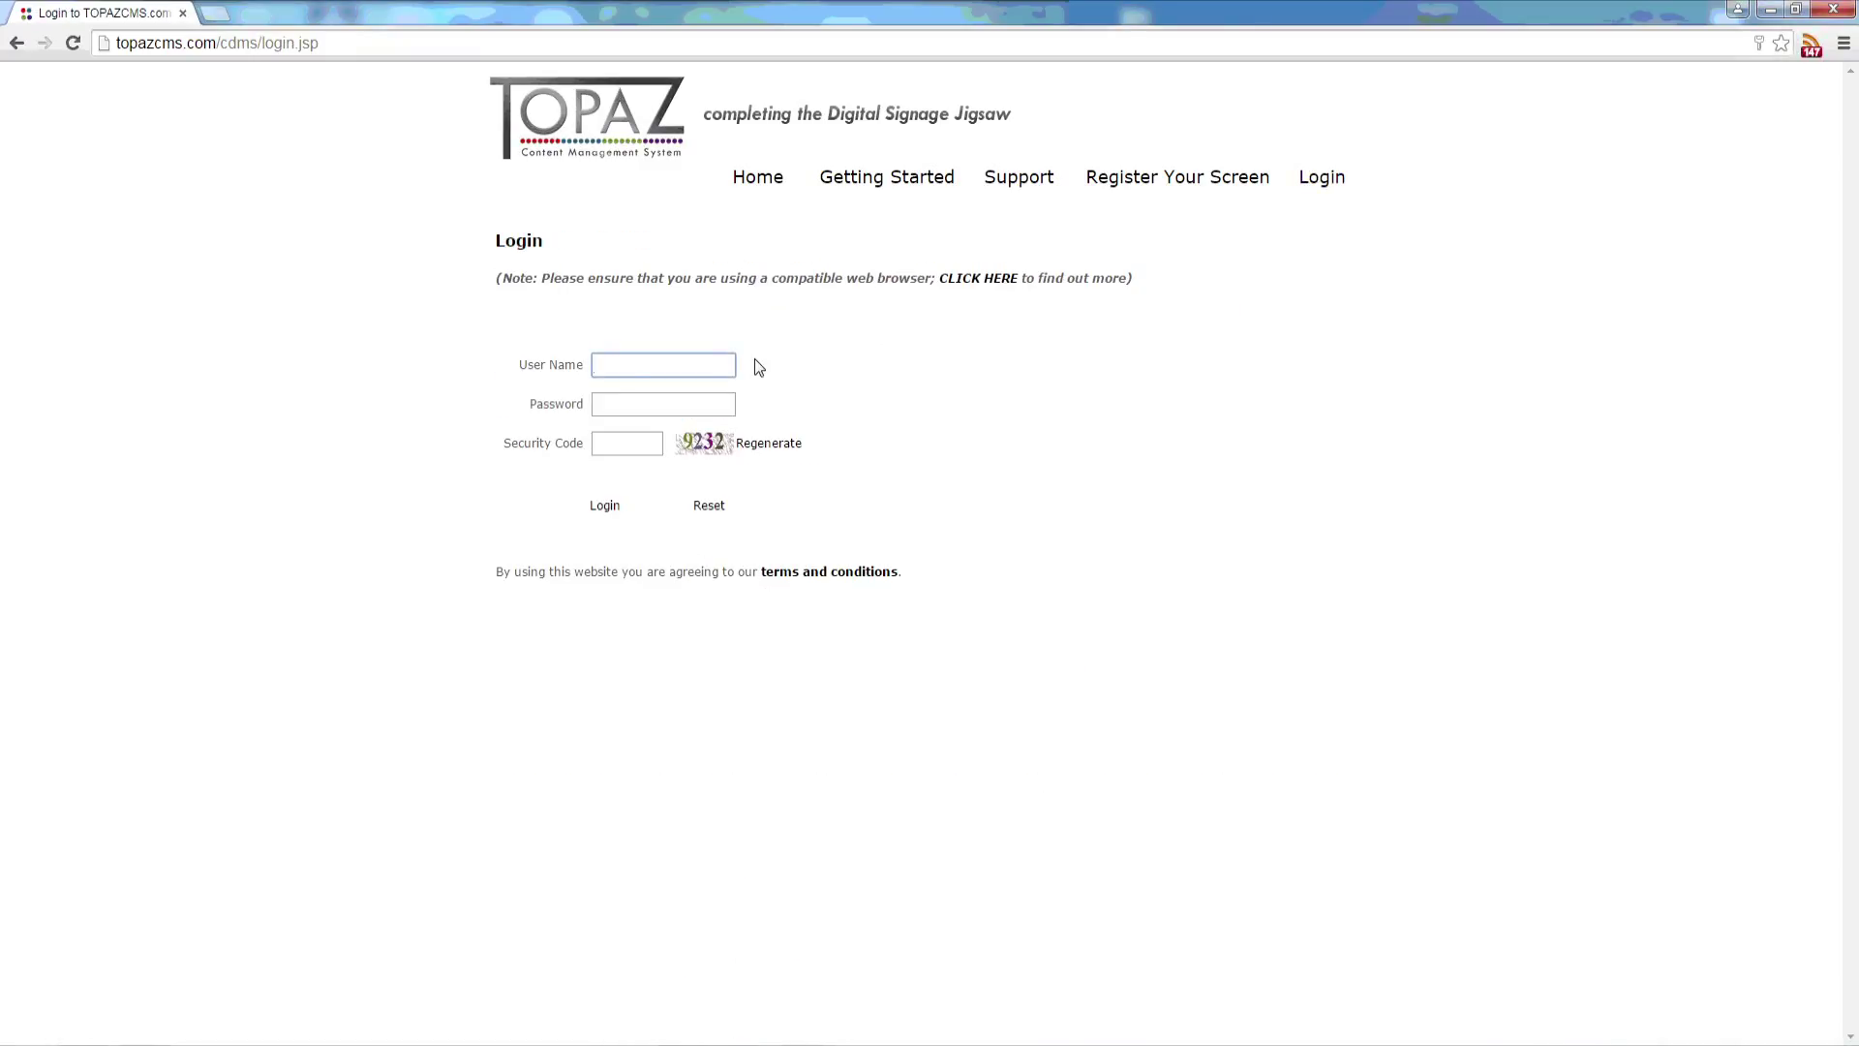
{"action": "type", "text": "demo"}
{"action": "key", "text": "Tab"}
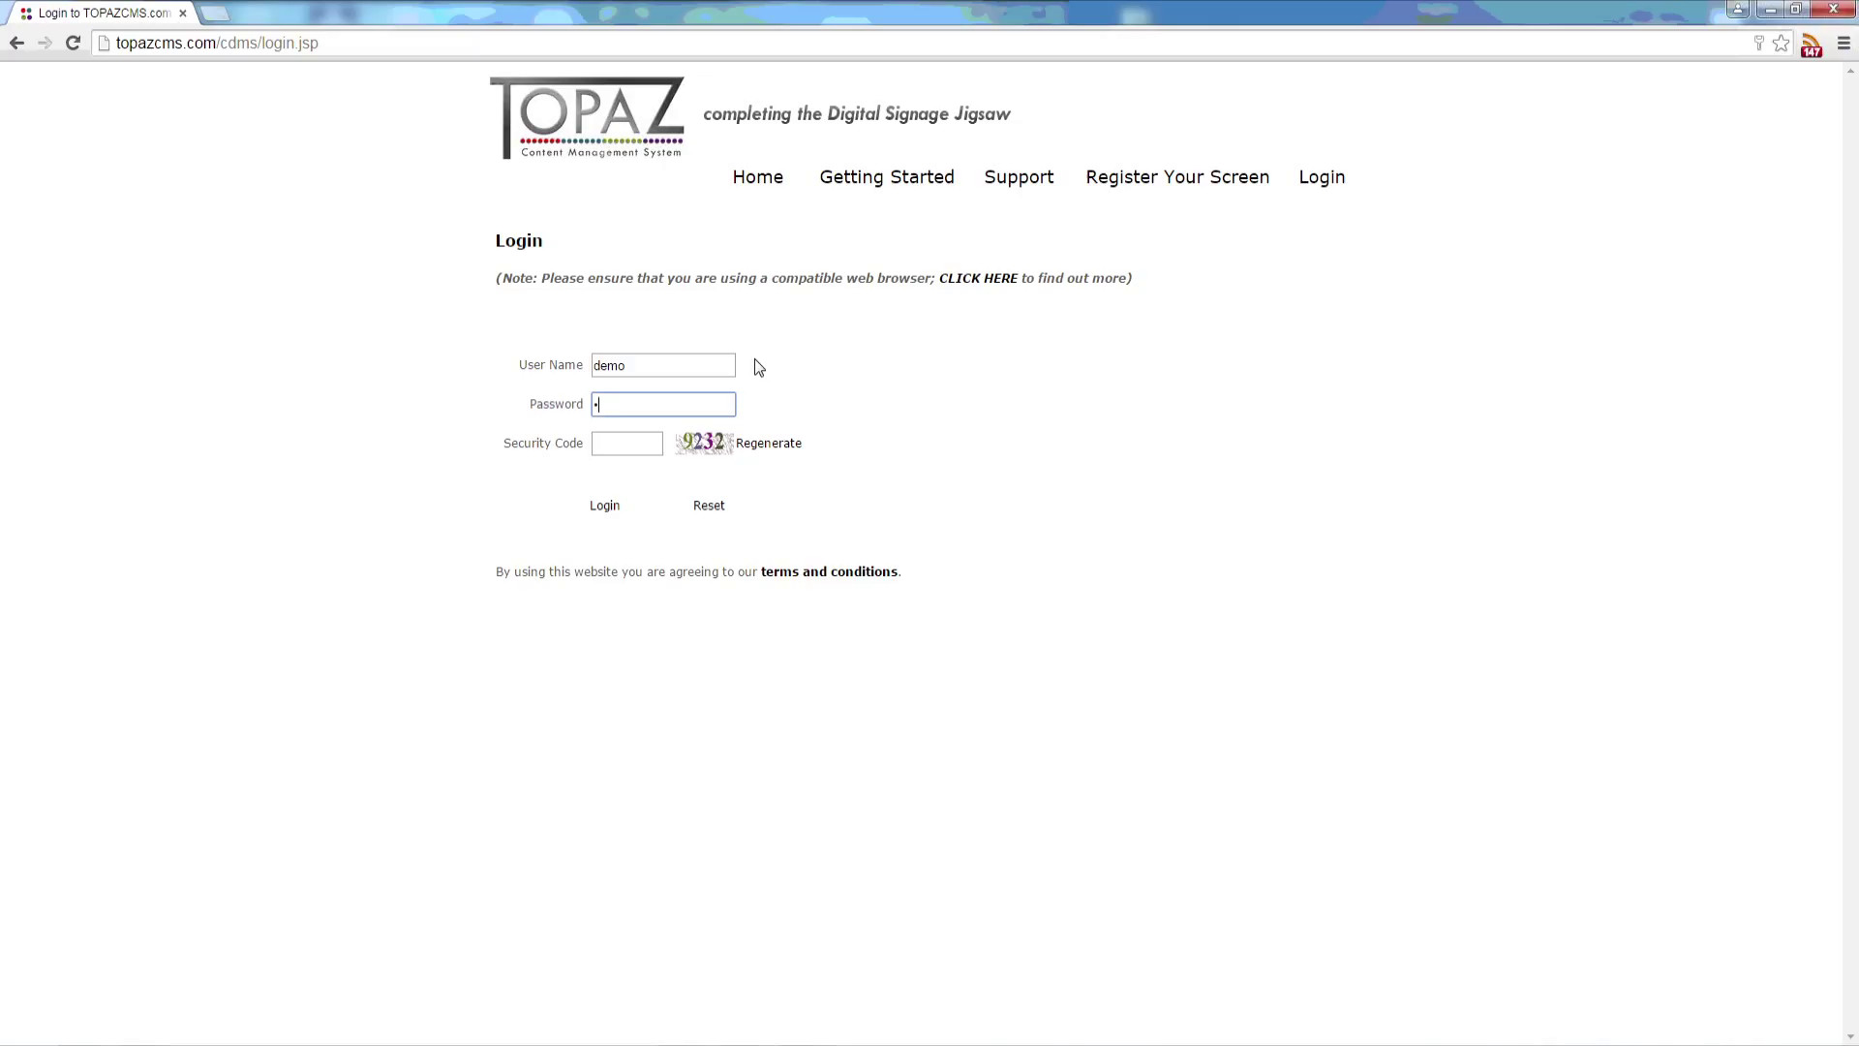
{"action": "type", "text": "demo123"}
{"action": "key", "text": "Tab"}
{"action": "type", "text": "9232"}
{"action": "key", "text": "Return"}
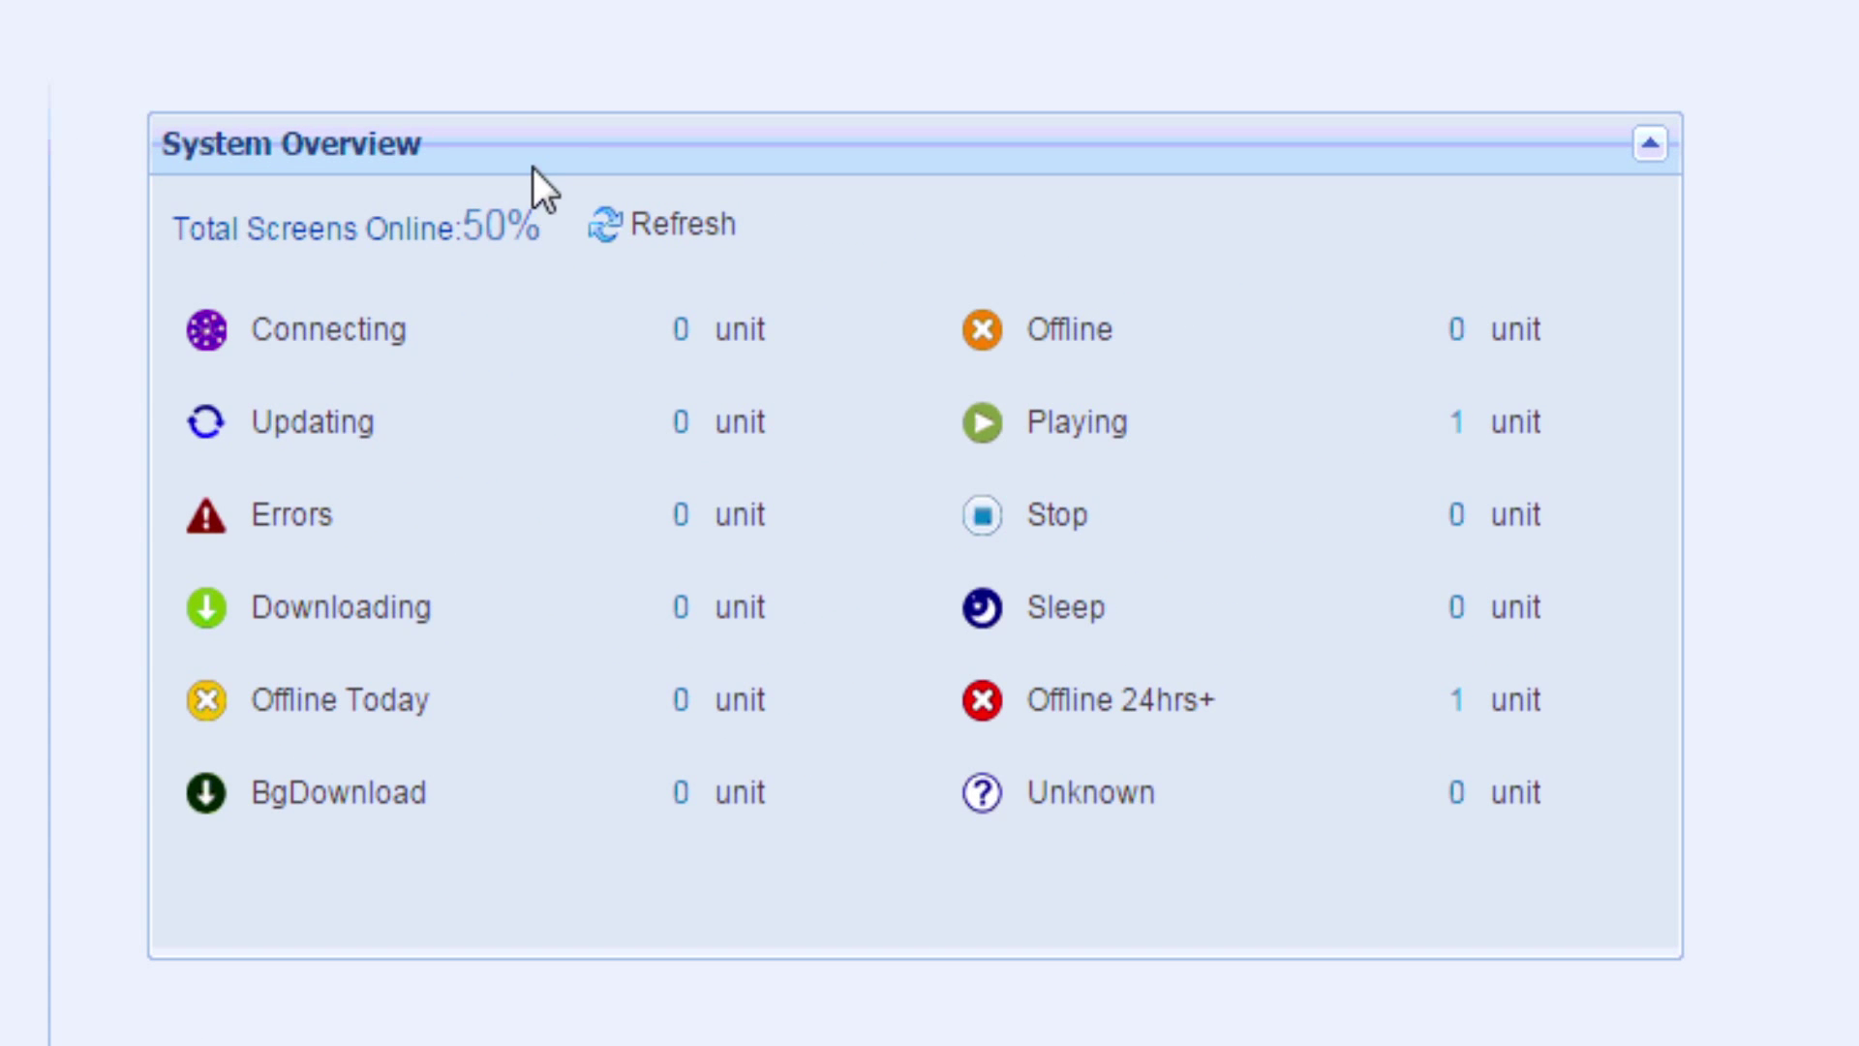
{"action": "left_click_drag", "start_coordinate": [544, 233], "coordinate": [193, 236]}
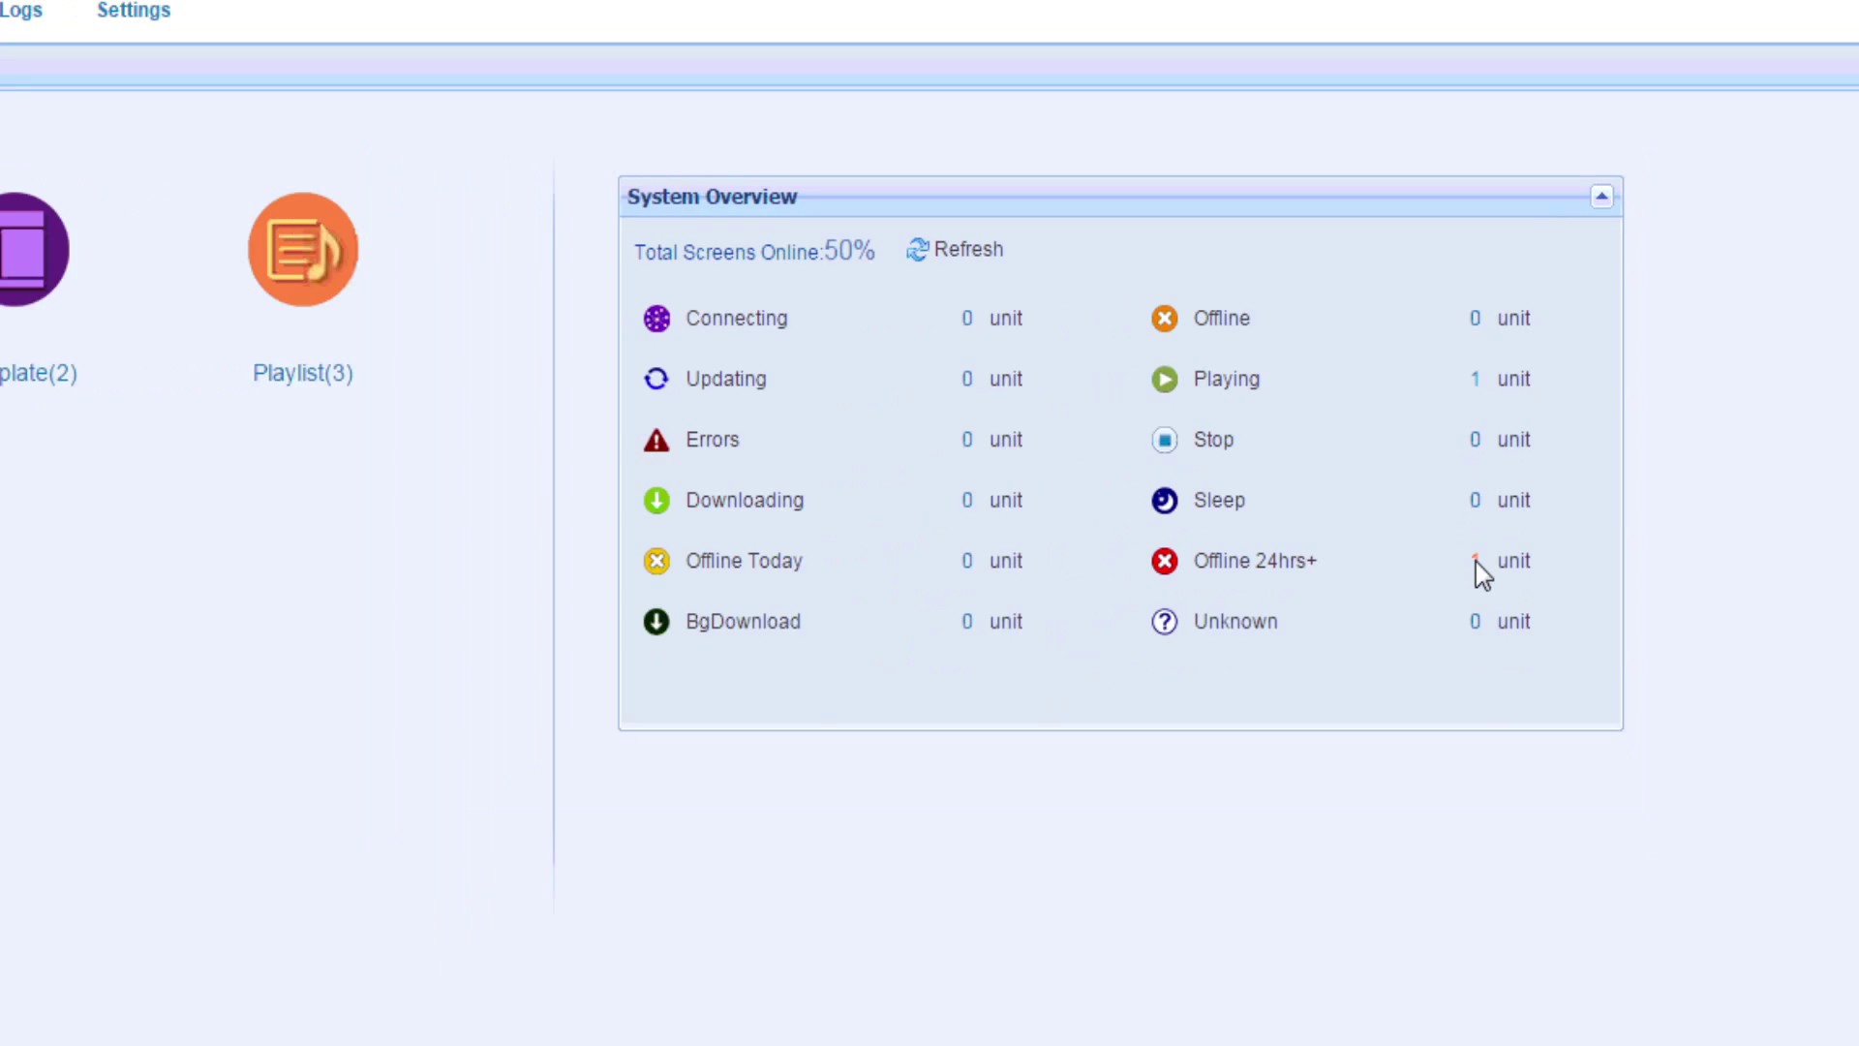
{"action": "left_click", "coordinate": [1449, 699]}
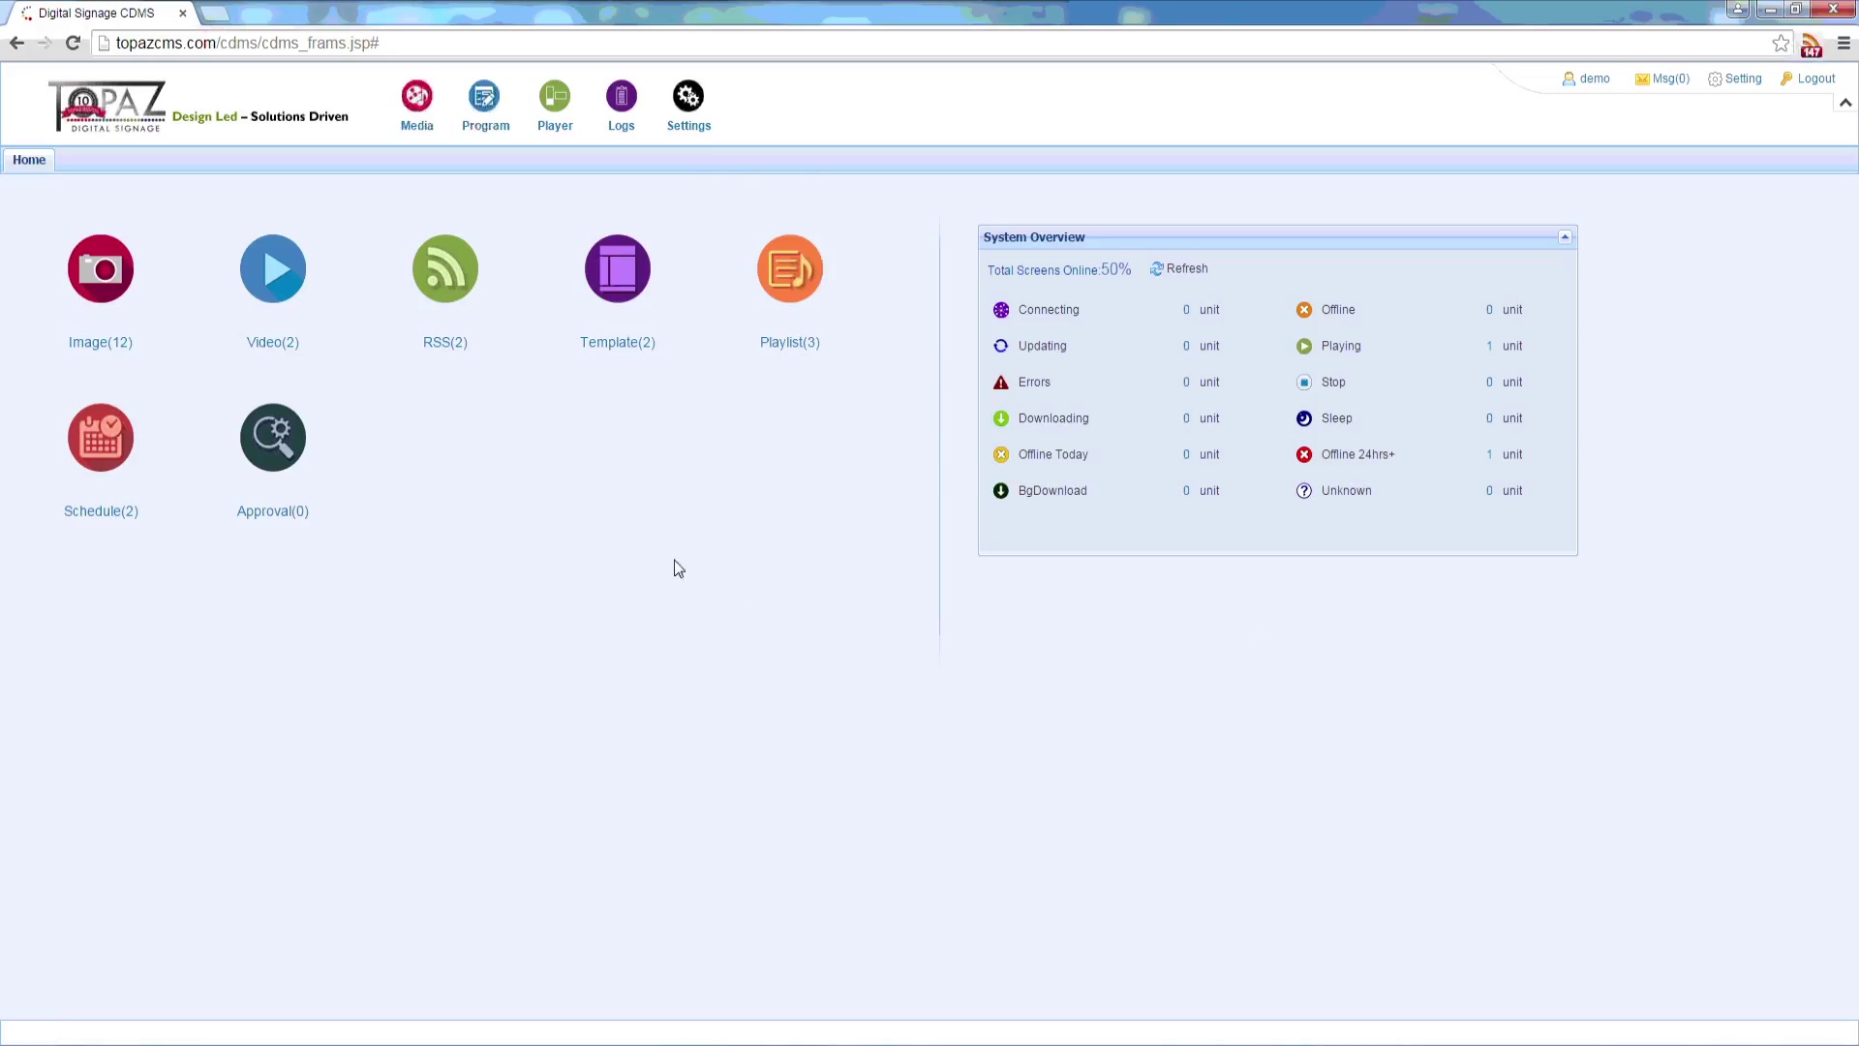
Step: In Settings > Organisation, create a 'Reception' organisation under Store_1 and confirm it
{"action": "left_click", "coordinate": [700, 107]}
{"action": "left_click", "coordinate": [726, 151]}
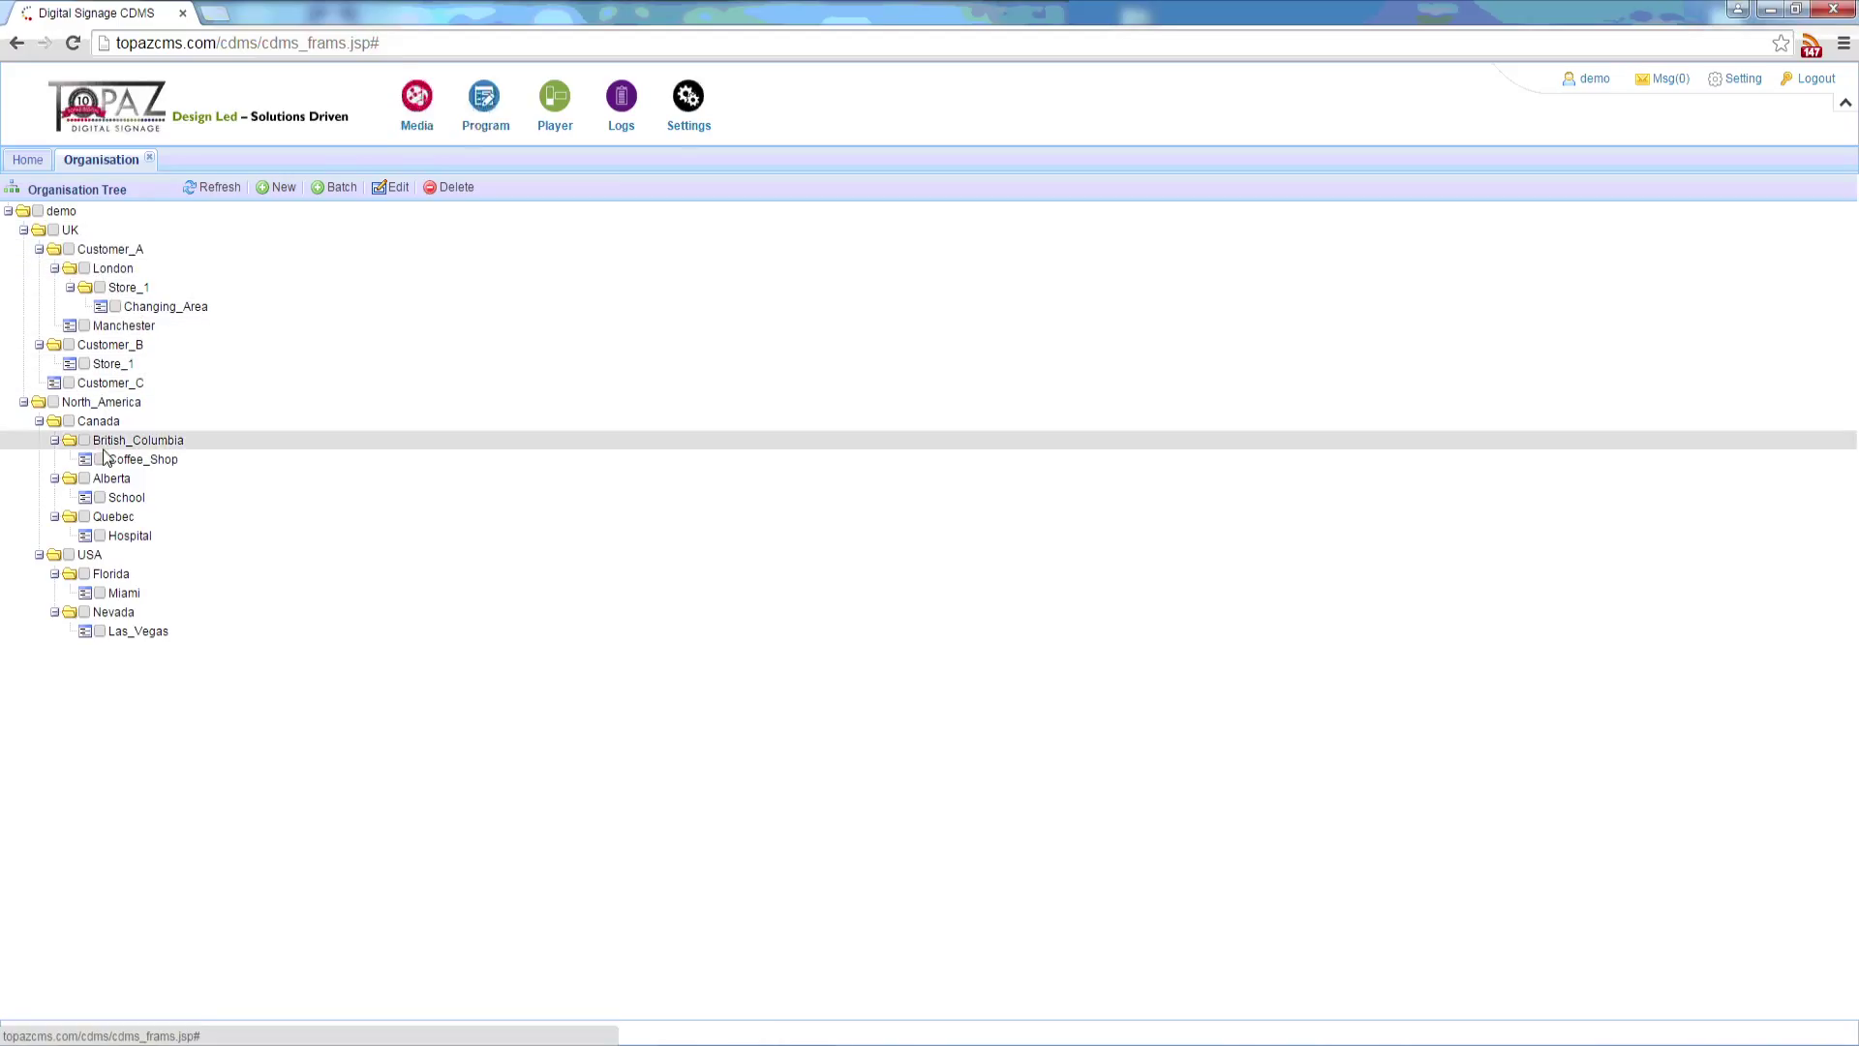
{"action": "right_click", "coordinate": [129, 289]}
{"action": "left_click", "coordinate": [174, 306]}
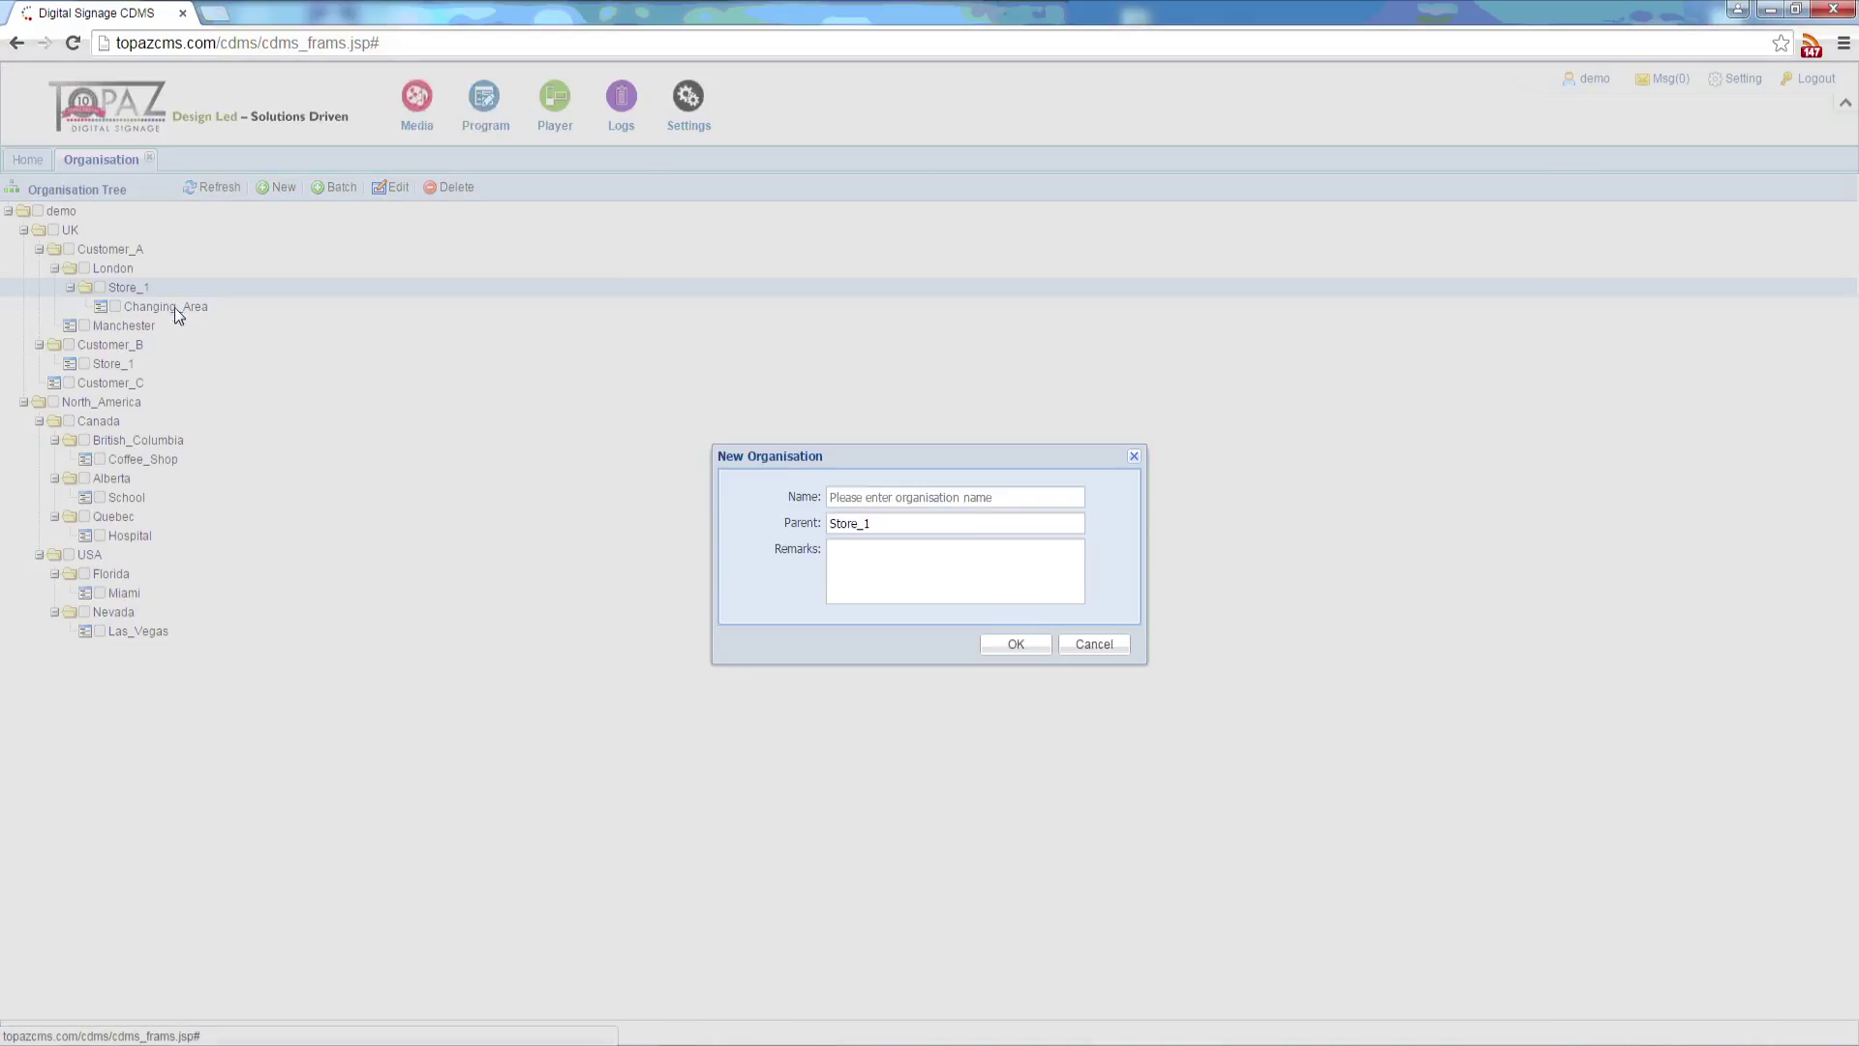
{"action": "left_click", "coordinate": [868, 497]}
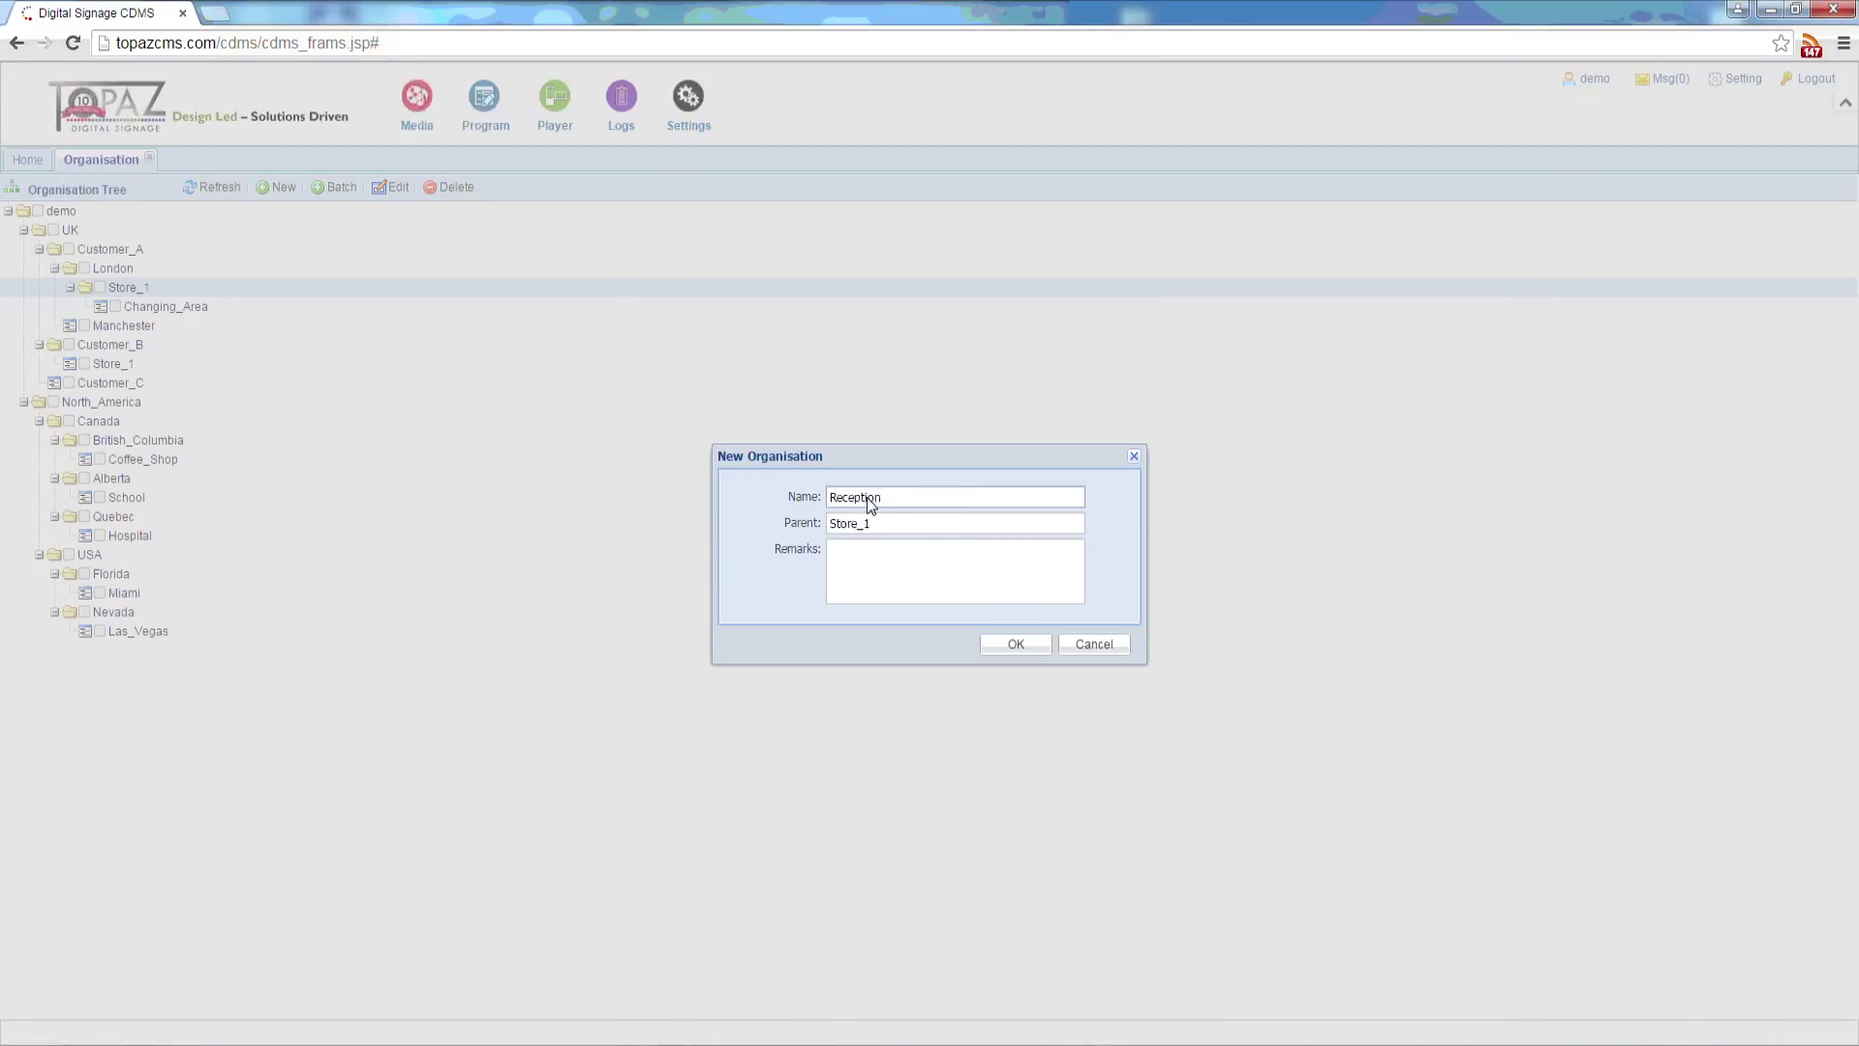
{"action": "type", "text": "Reception"}
{"action": "left_click", "coordinate": [1007, 644]}
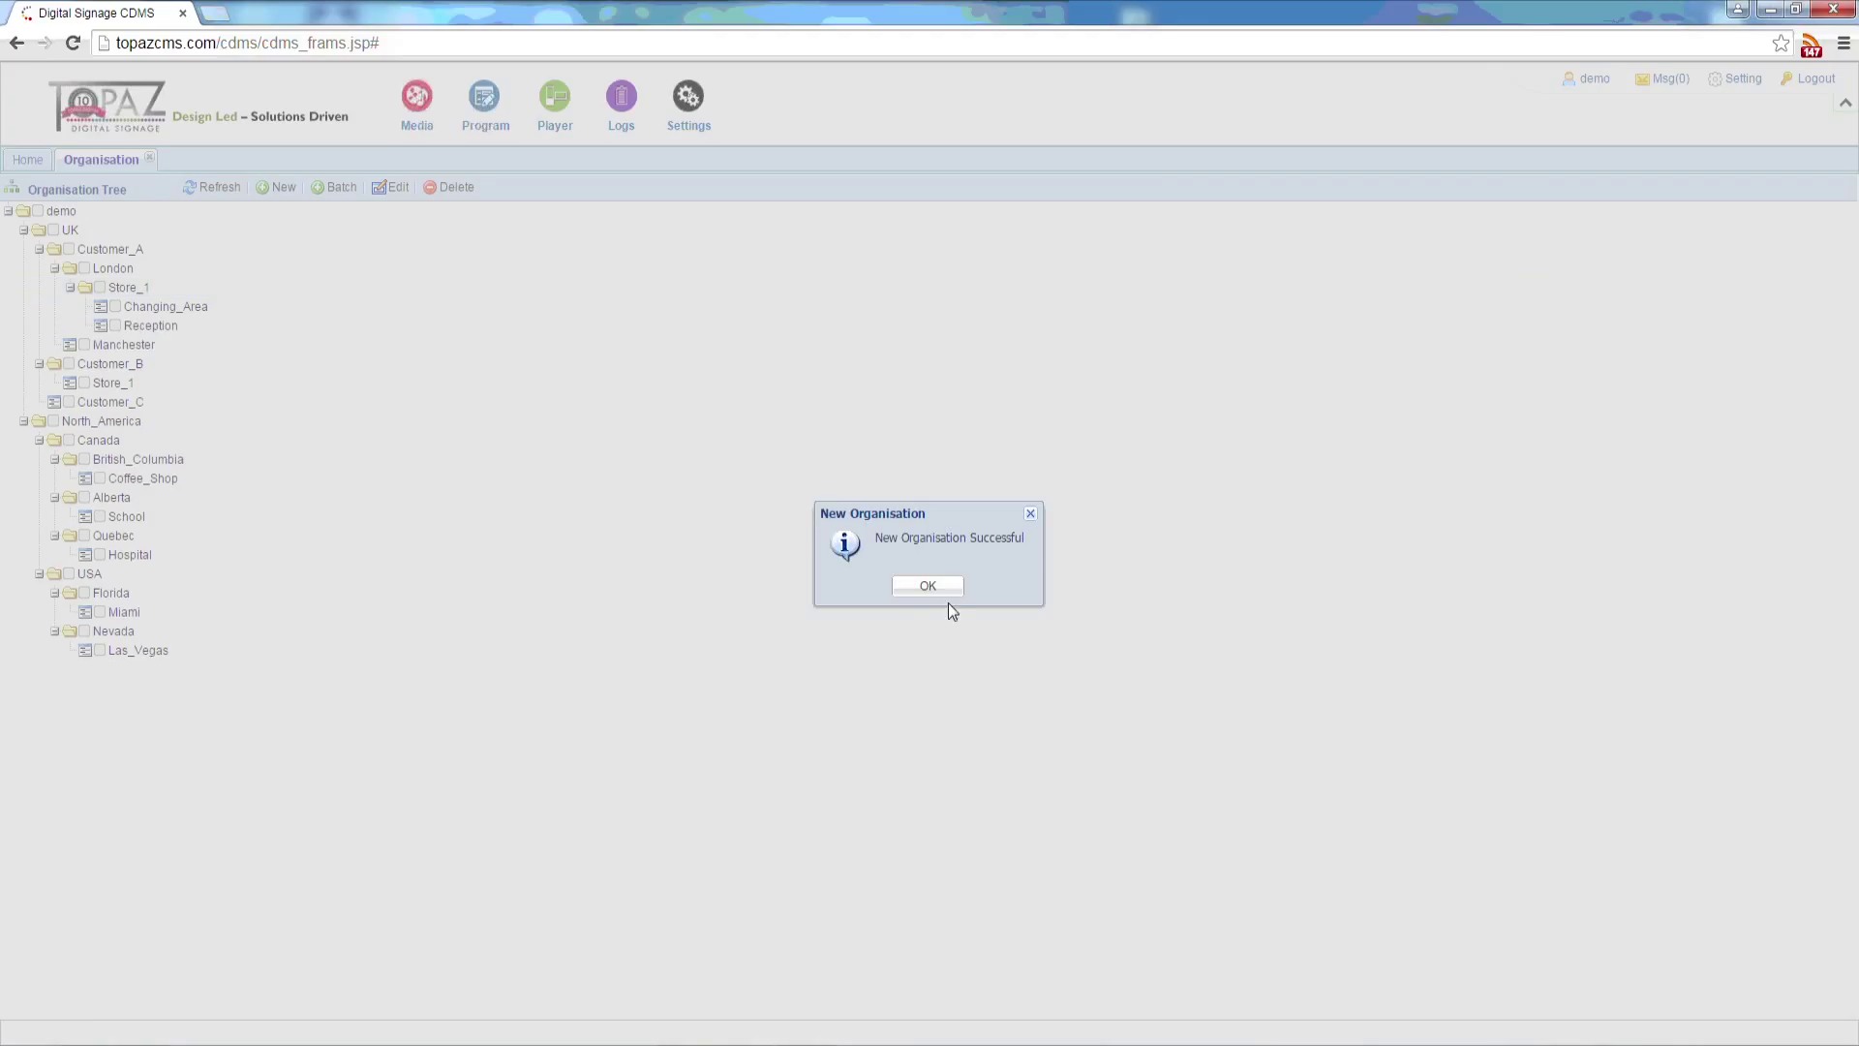
{"action": "left_click", "coordinate": [921, 585]}
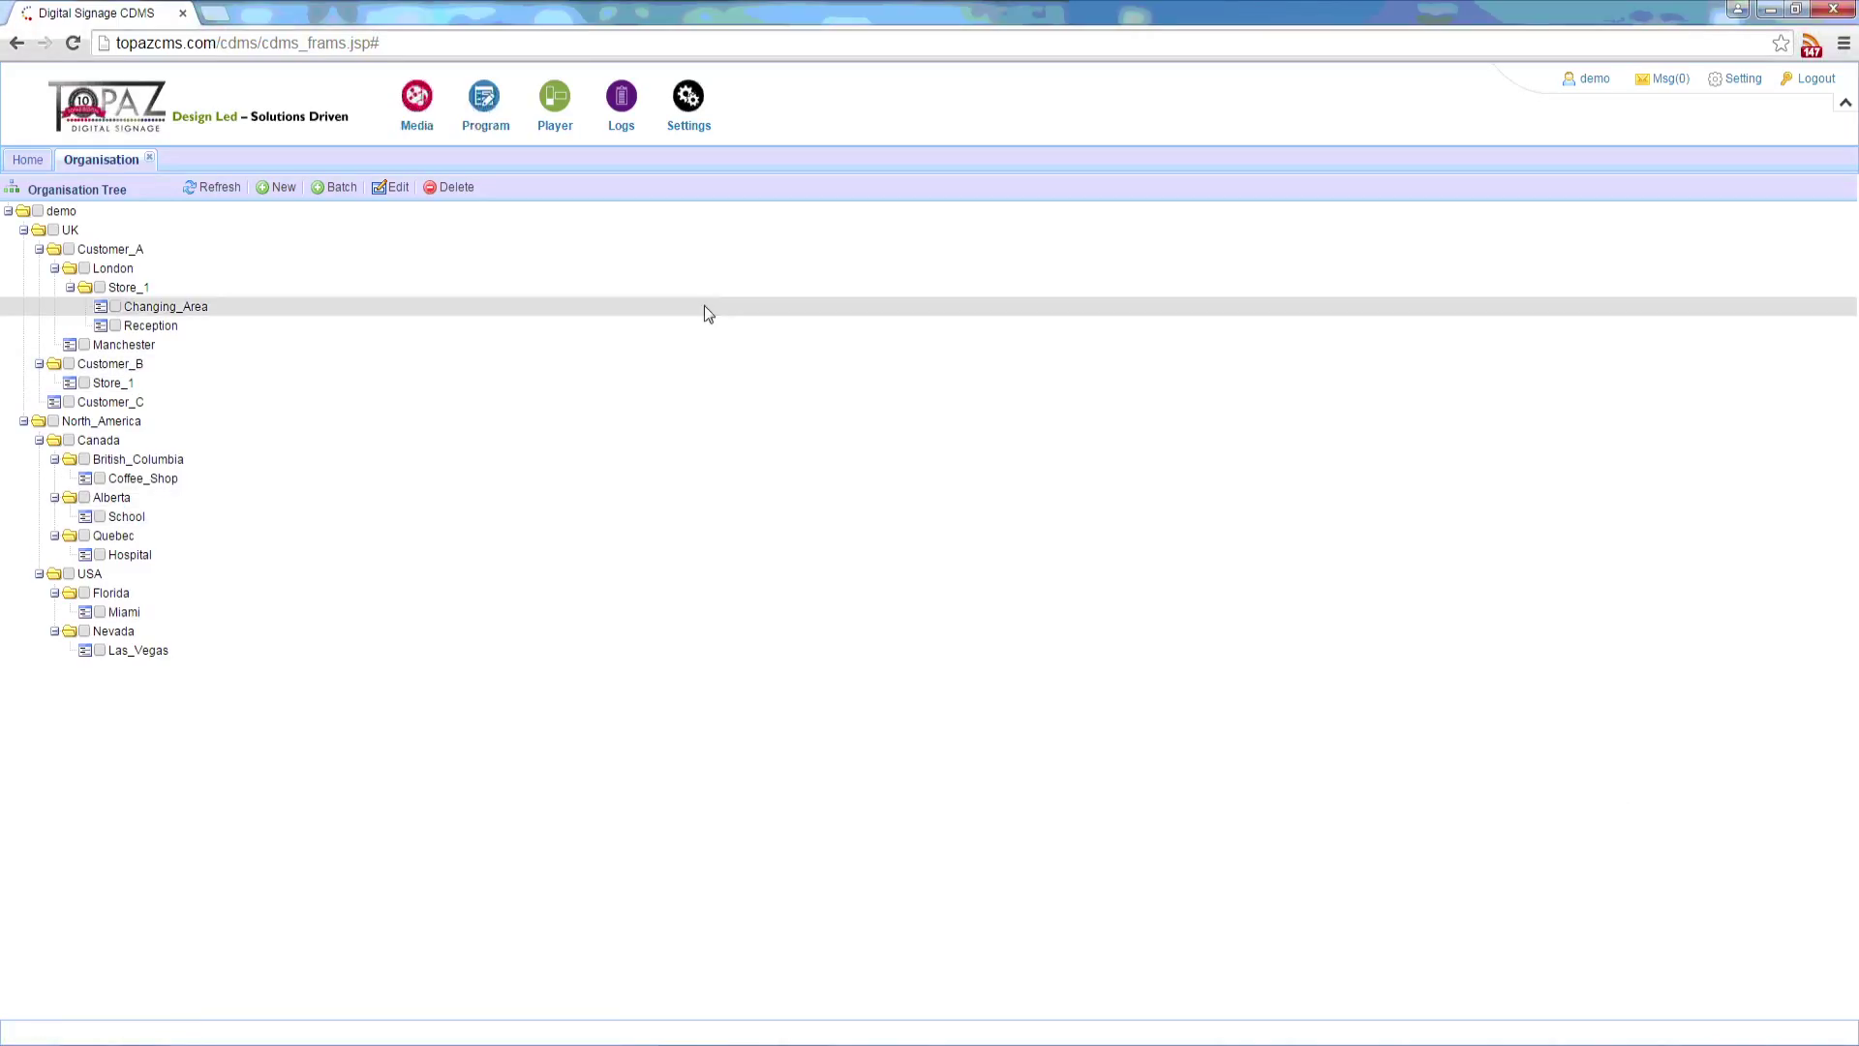
Step: Start a new user named 'reception' and enter and confirm its password
{"action": "left_click", "coordinate": [688, 96]}
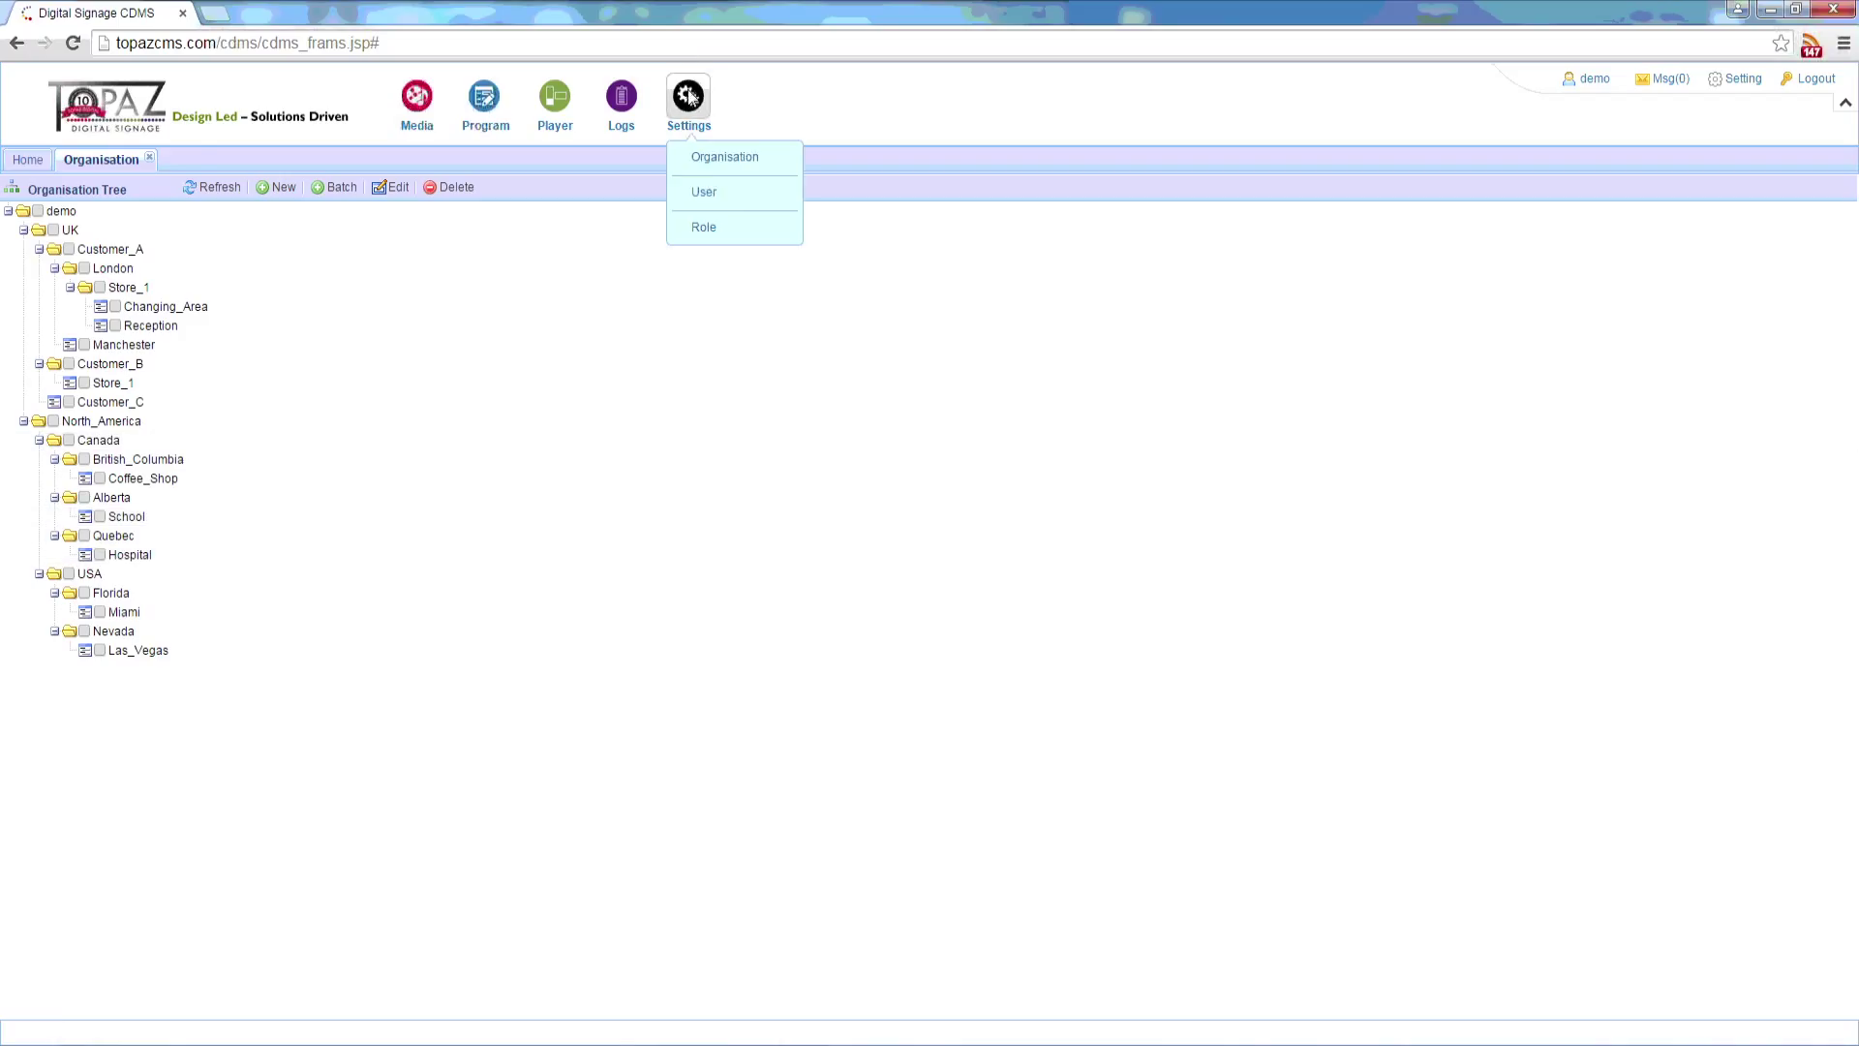
{"action": "left_click", "coordinate": [713, 197]}
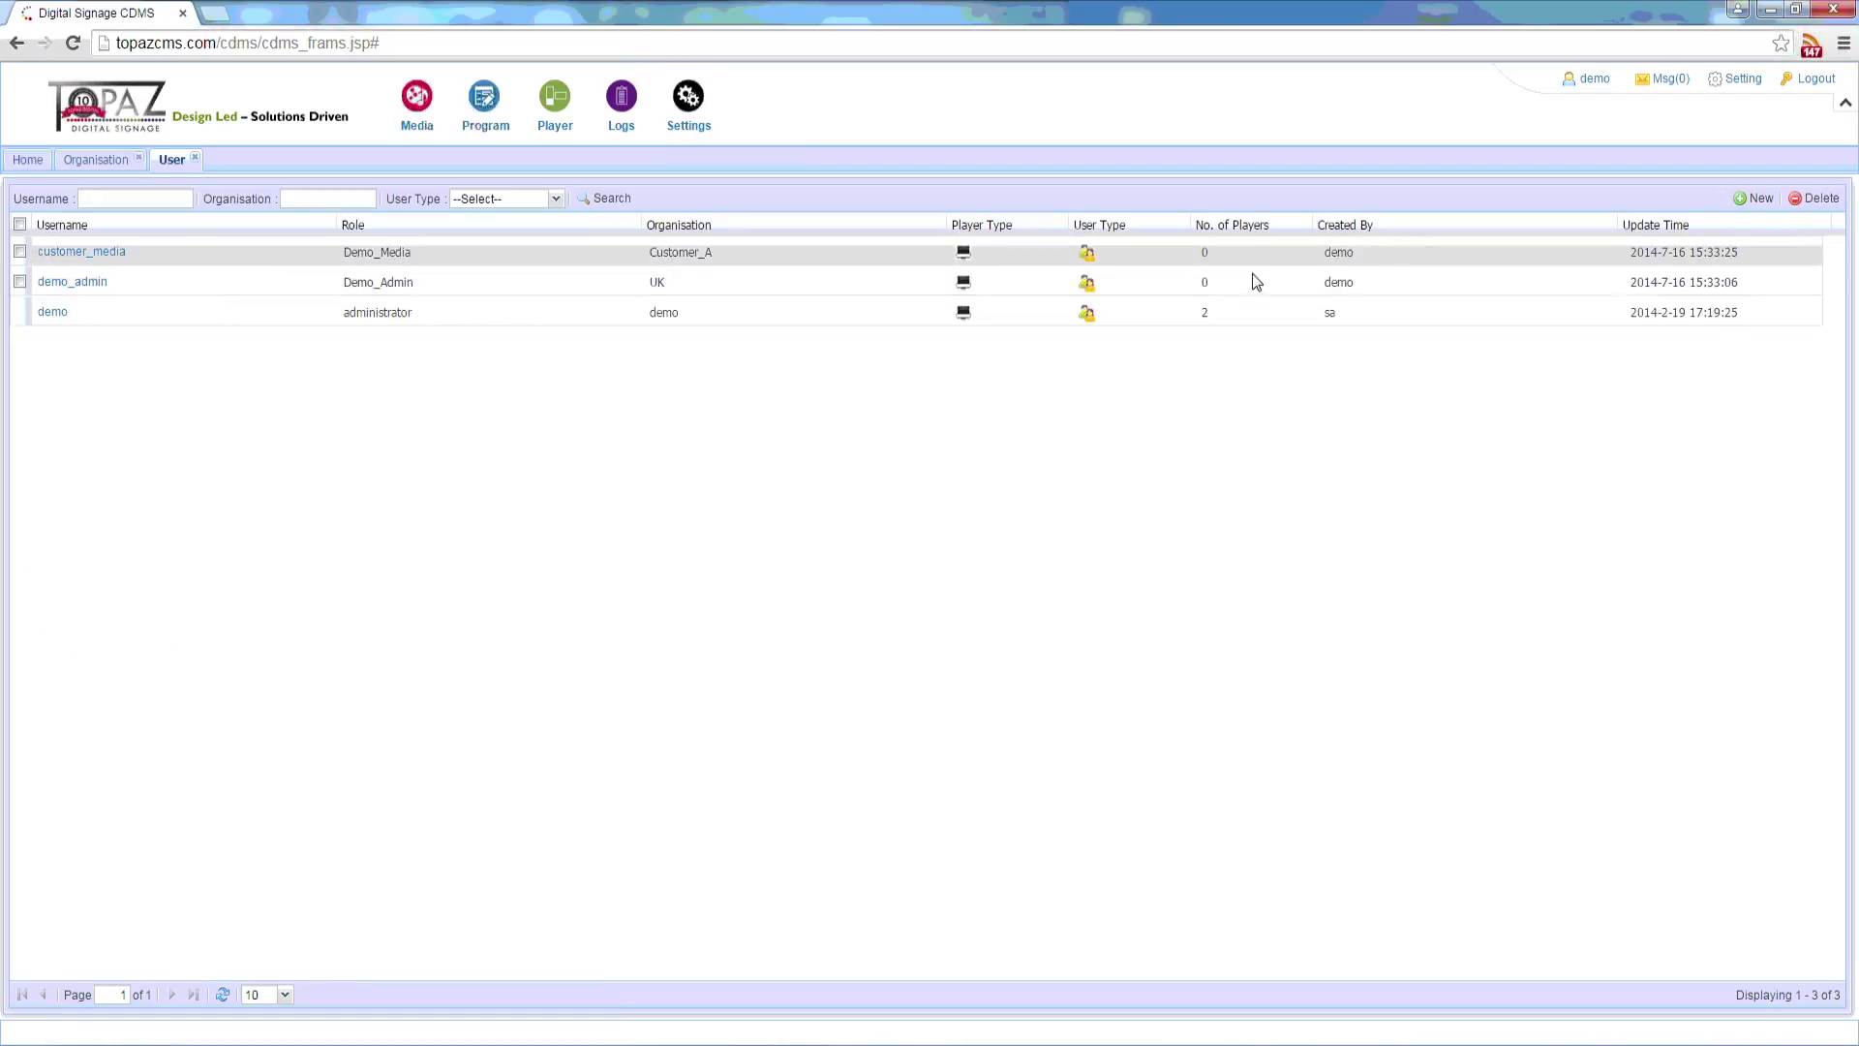
{"action": "left_click", "coordinate": [1753, 197]}
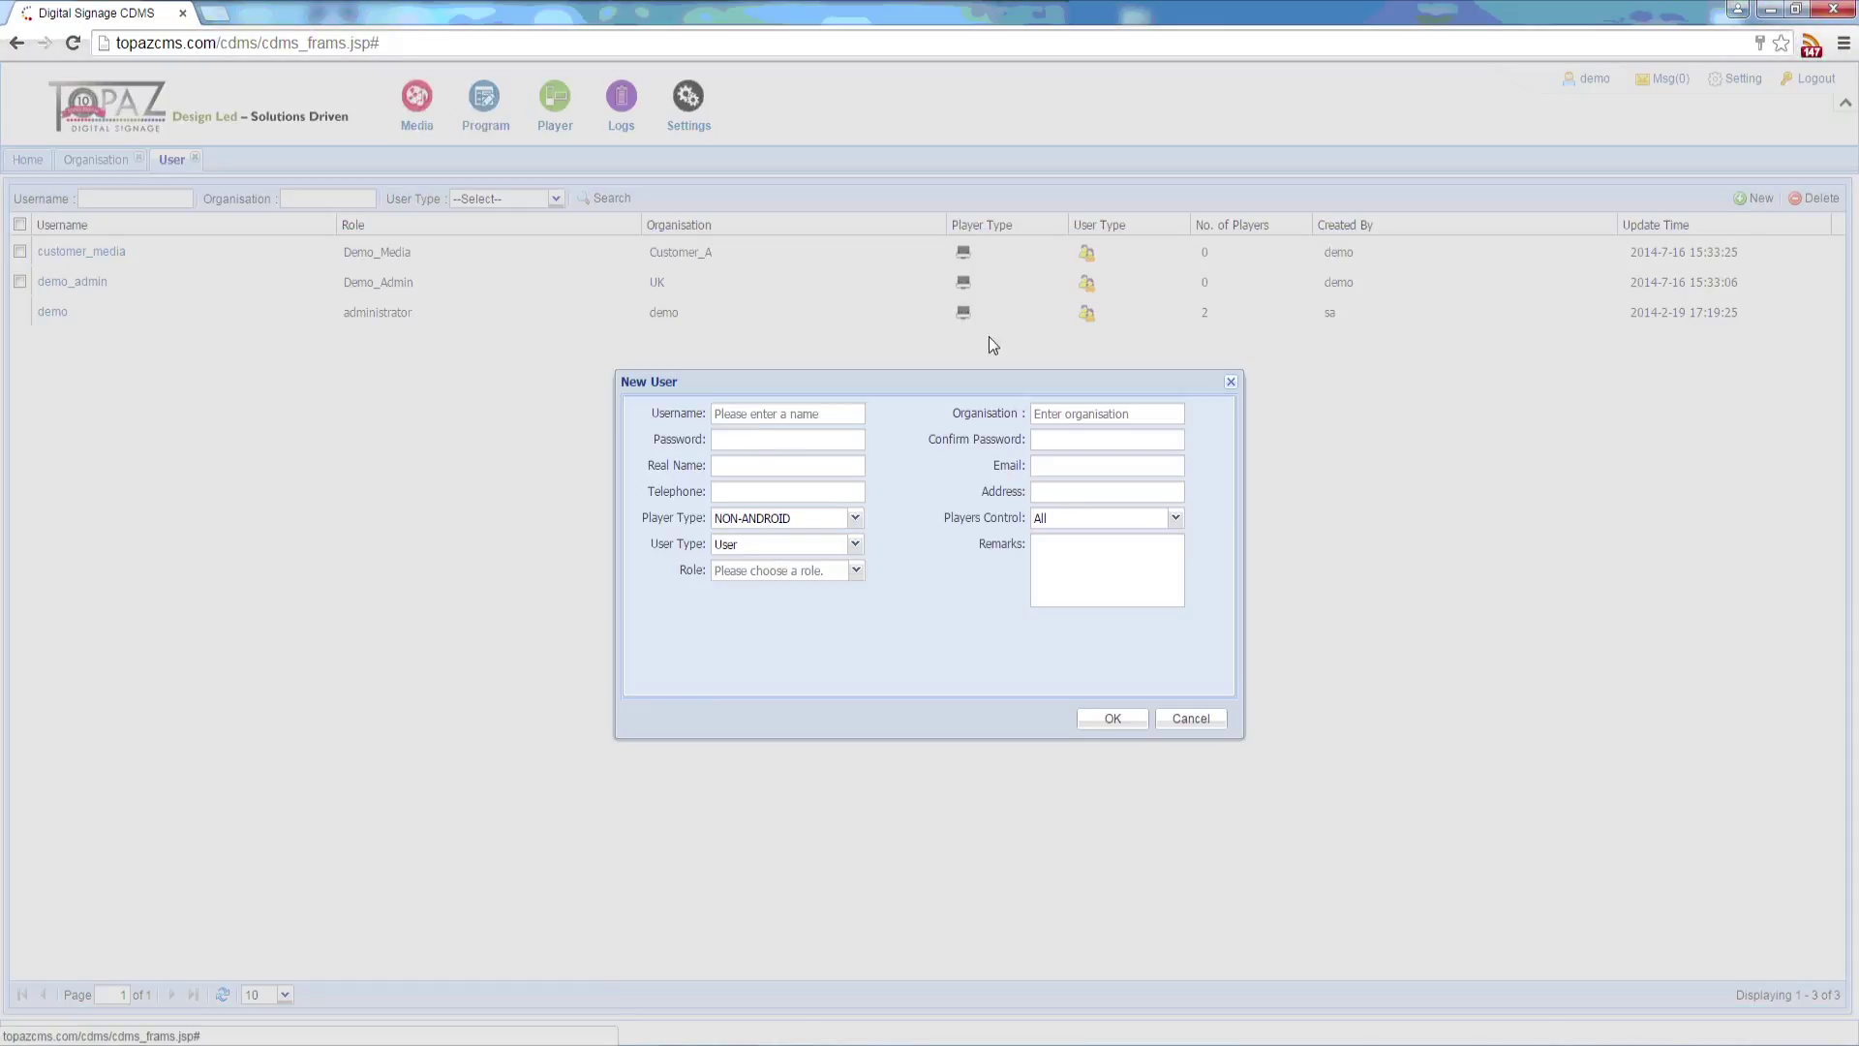
{"action": "left_click", "coordinate": [760, 424]}
{"action": "type", "text": "reception"}
{"action": "key", "text": "Tab"}
{"action": "type", "text": "123456"}
{"action": "key", "text": "Tab"}
{"action": "type", "text": "123456"}
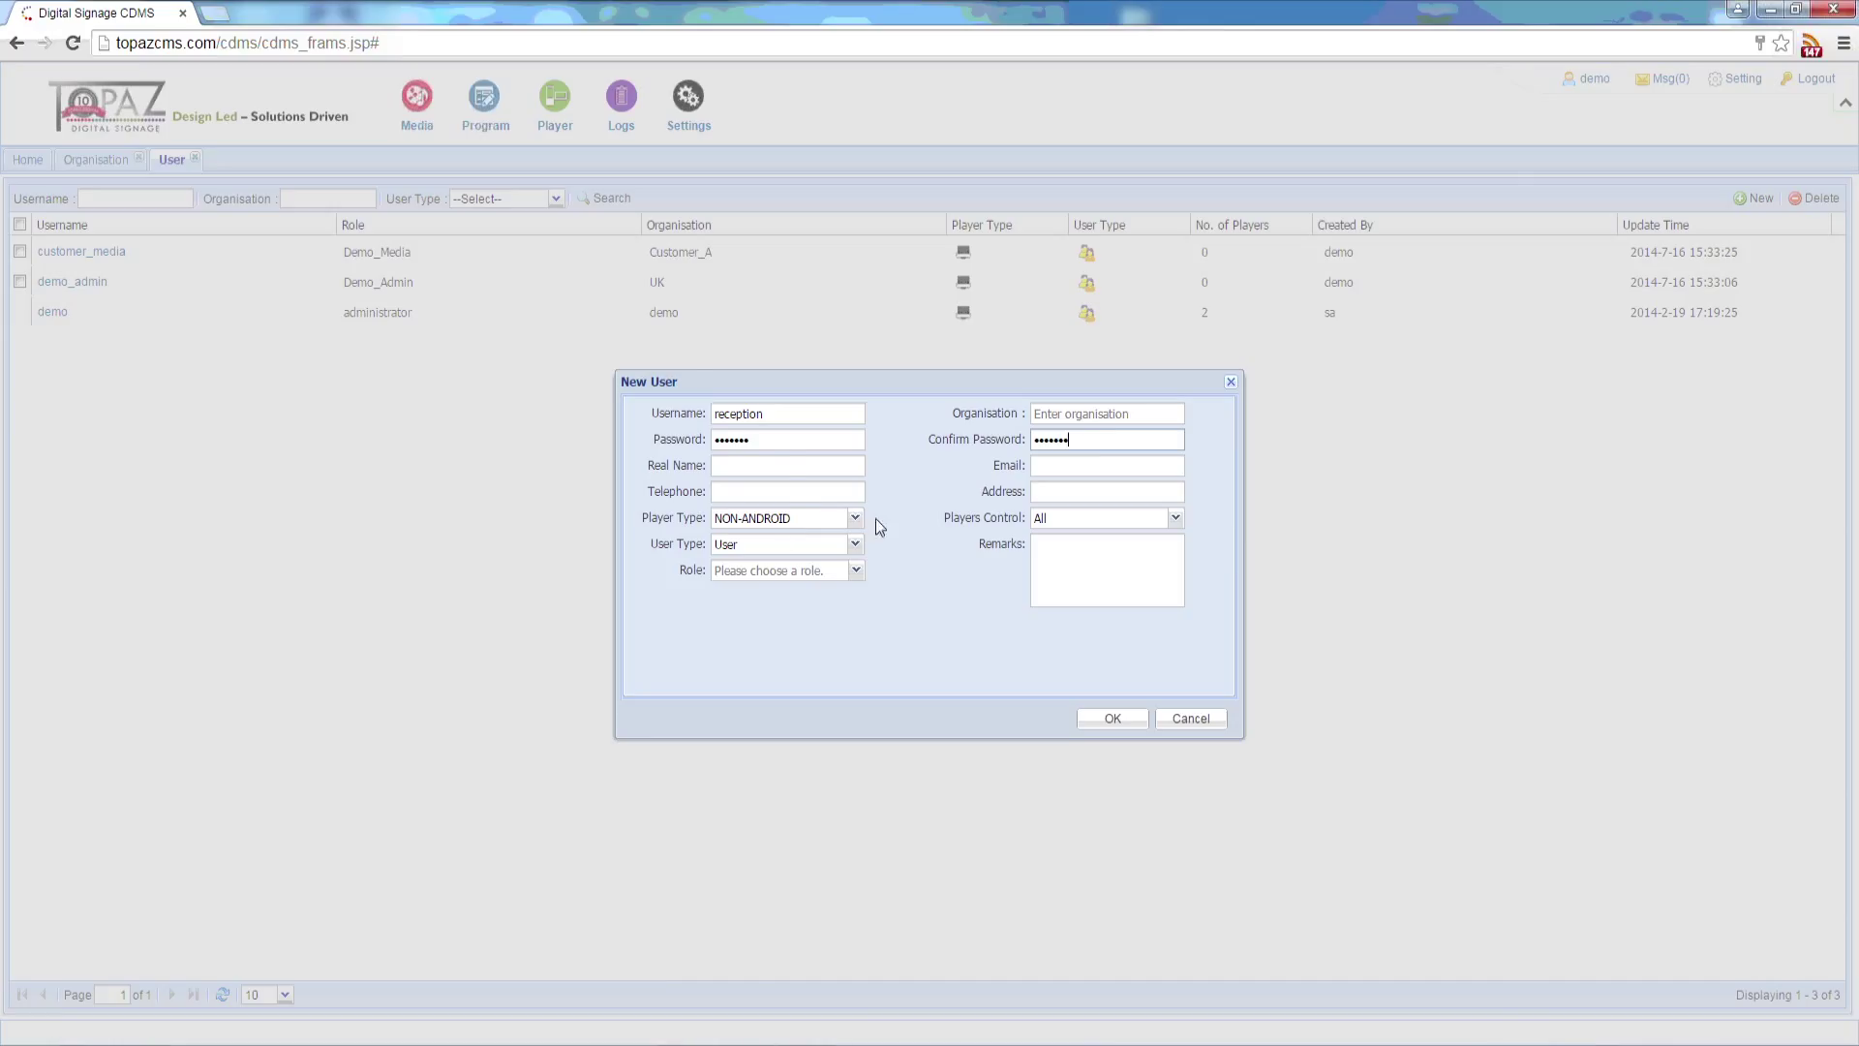
Step: Assign the user to the Reception organisation with the RSS_Edit role and save
{"action": "left_click", "coordinate": [1111, 416]}
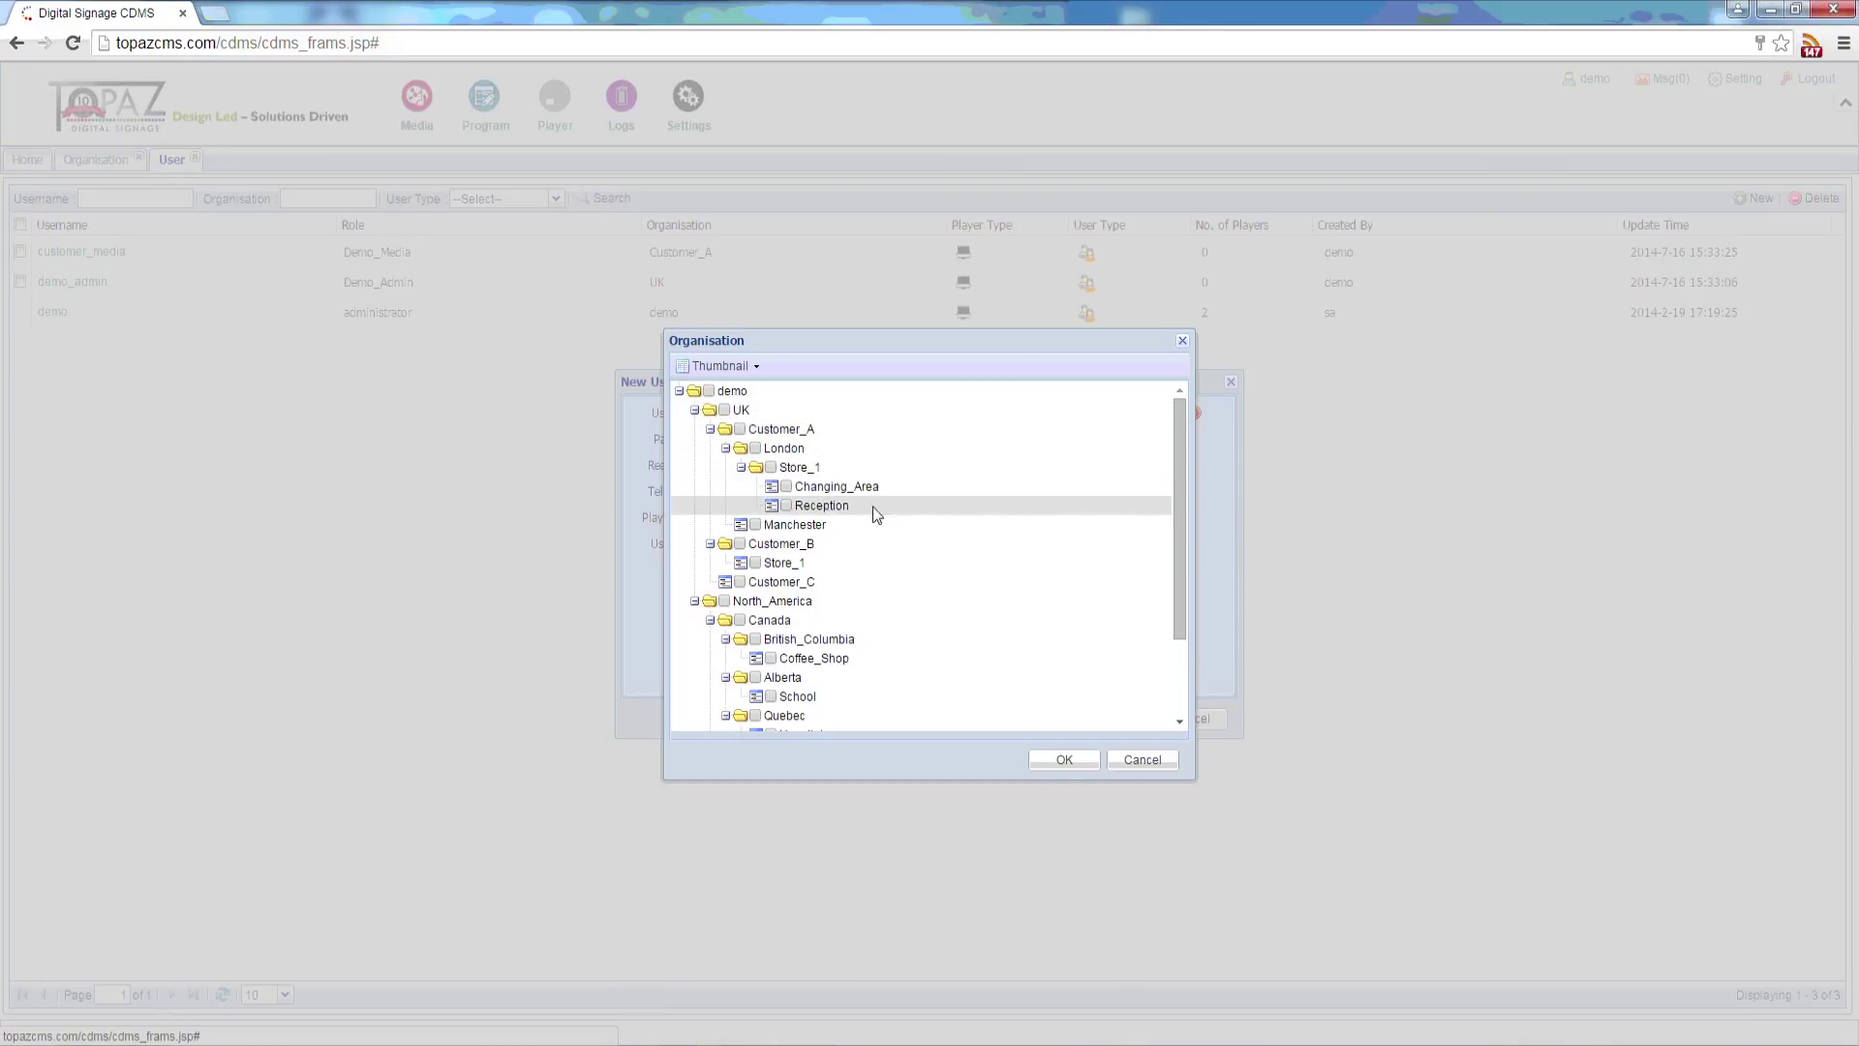
{"action": "left_click", "coordinate": [788, 510]}
{"action": "left_click", "coordinate": [1062, 761]}
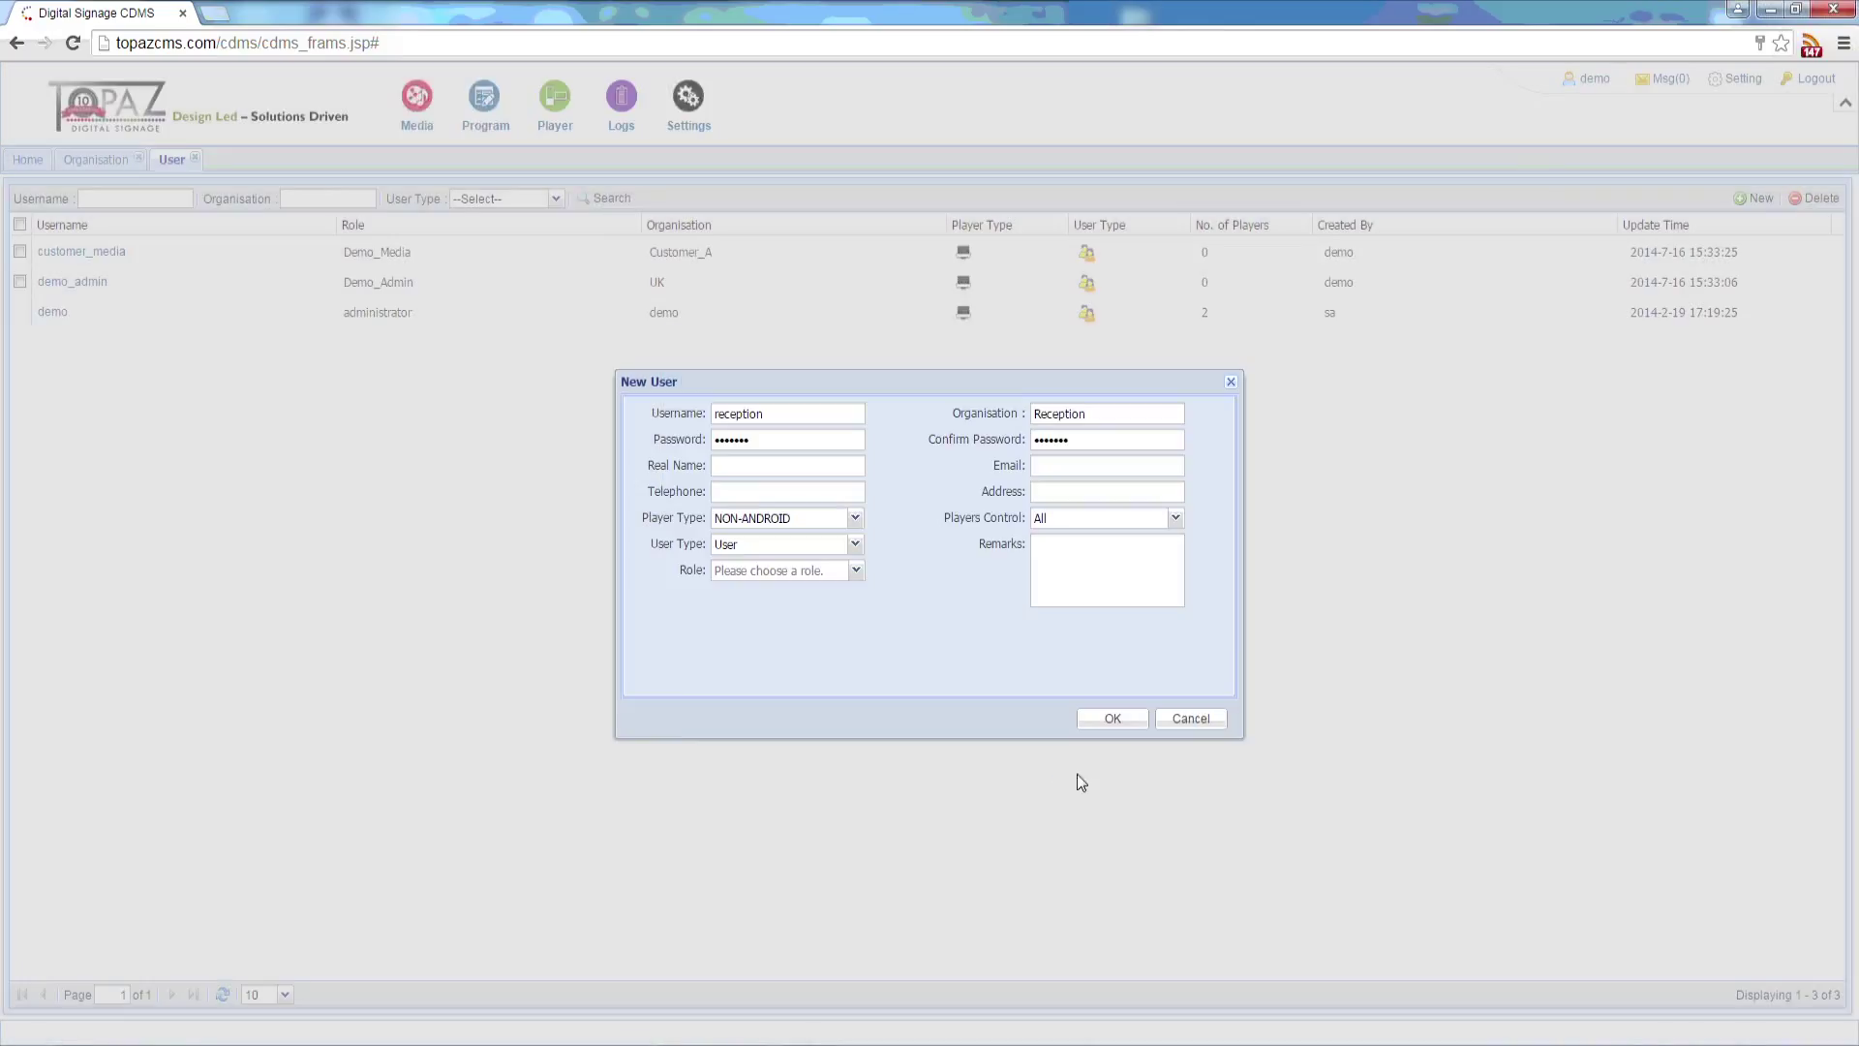
{"action": "left_click", "coordinate": [1109, 718]}
{"action": "left_click", "coordinate": [855, 570]}
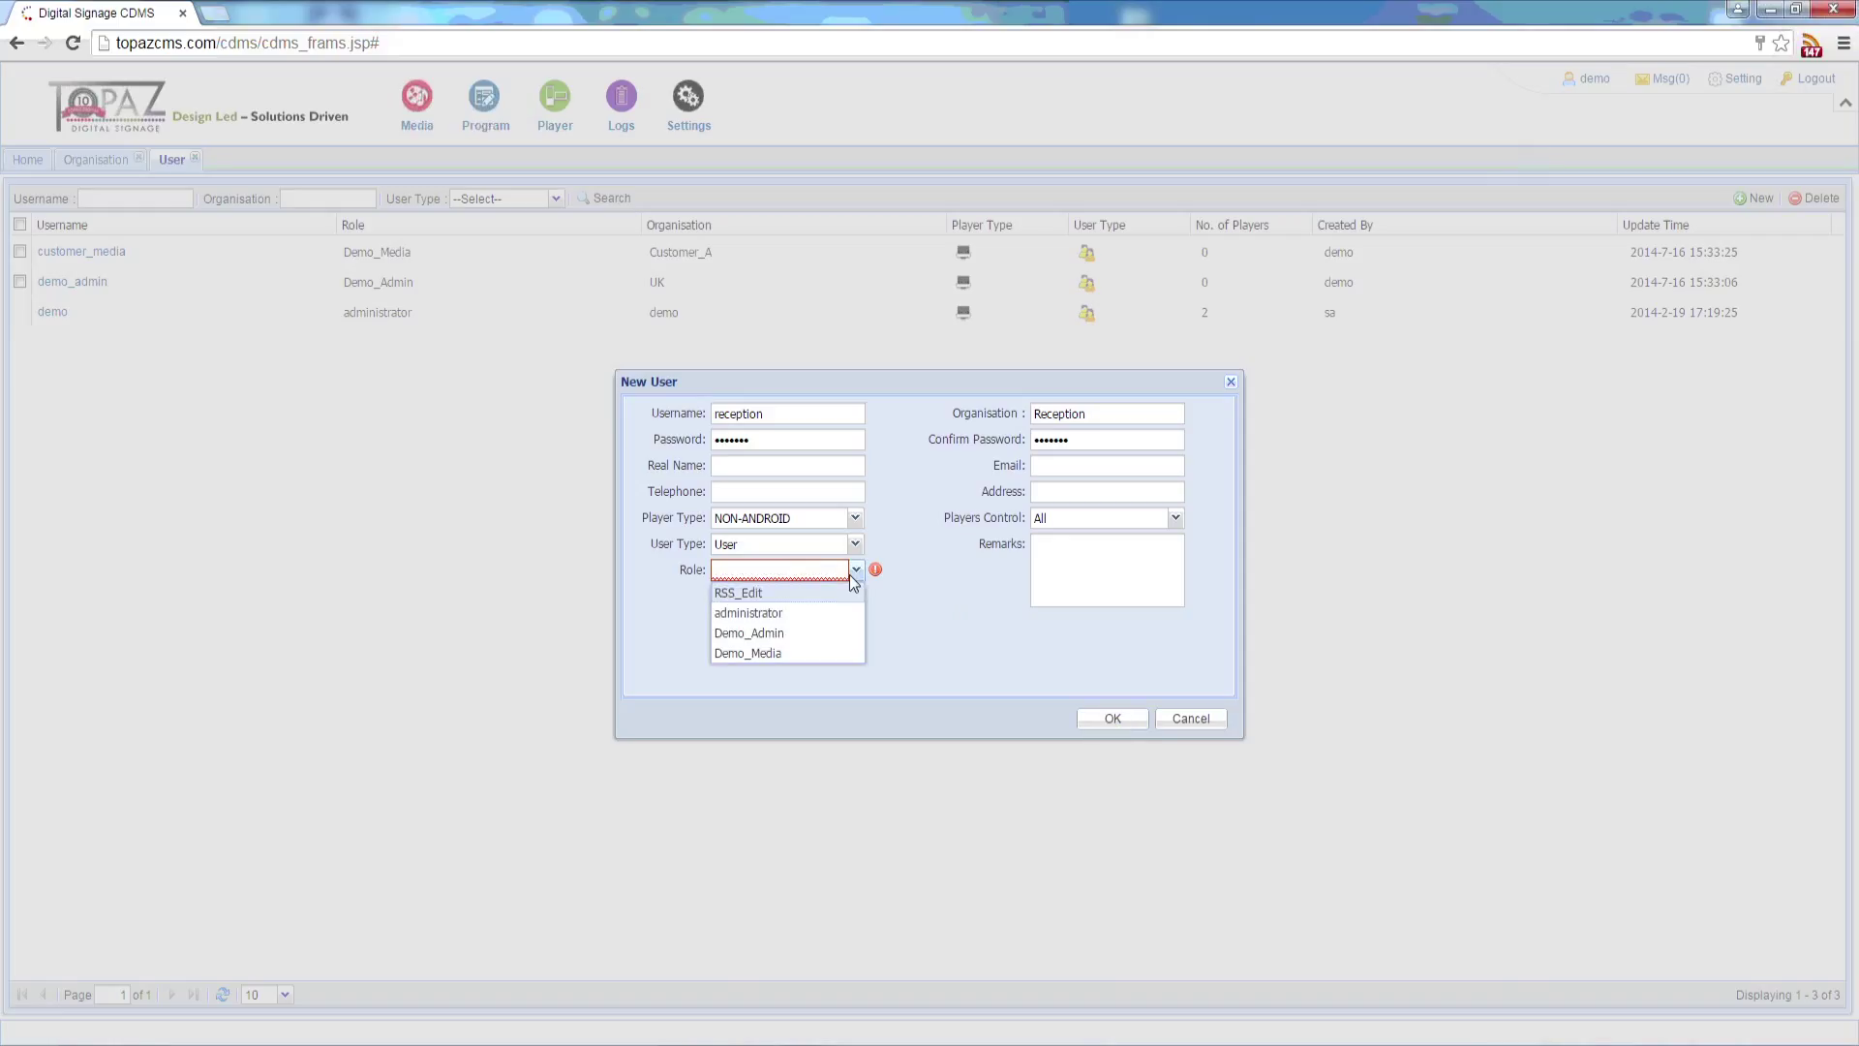
{"action": "left_click", "coordinate": [751, 593]}
{"action": "left_click", "coordinate": [1131, 722]}
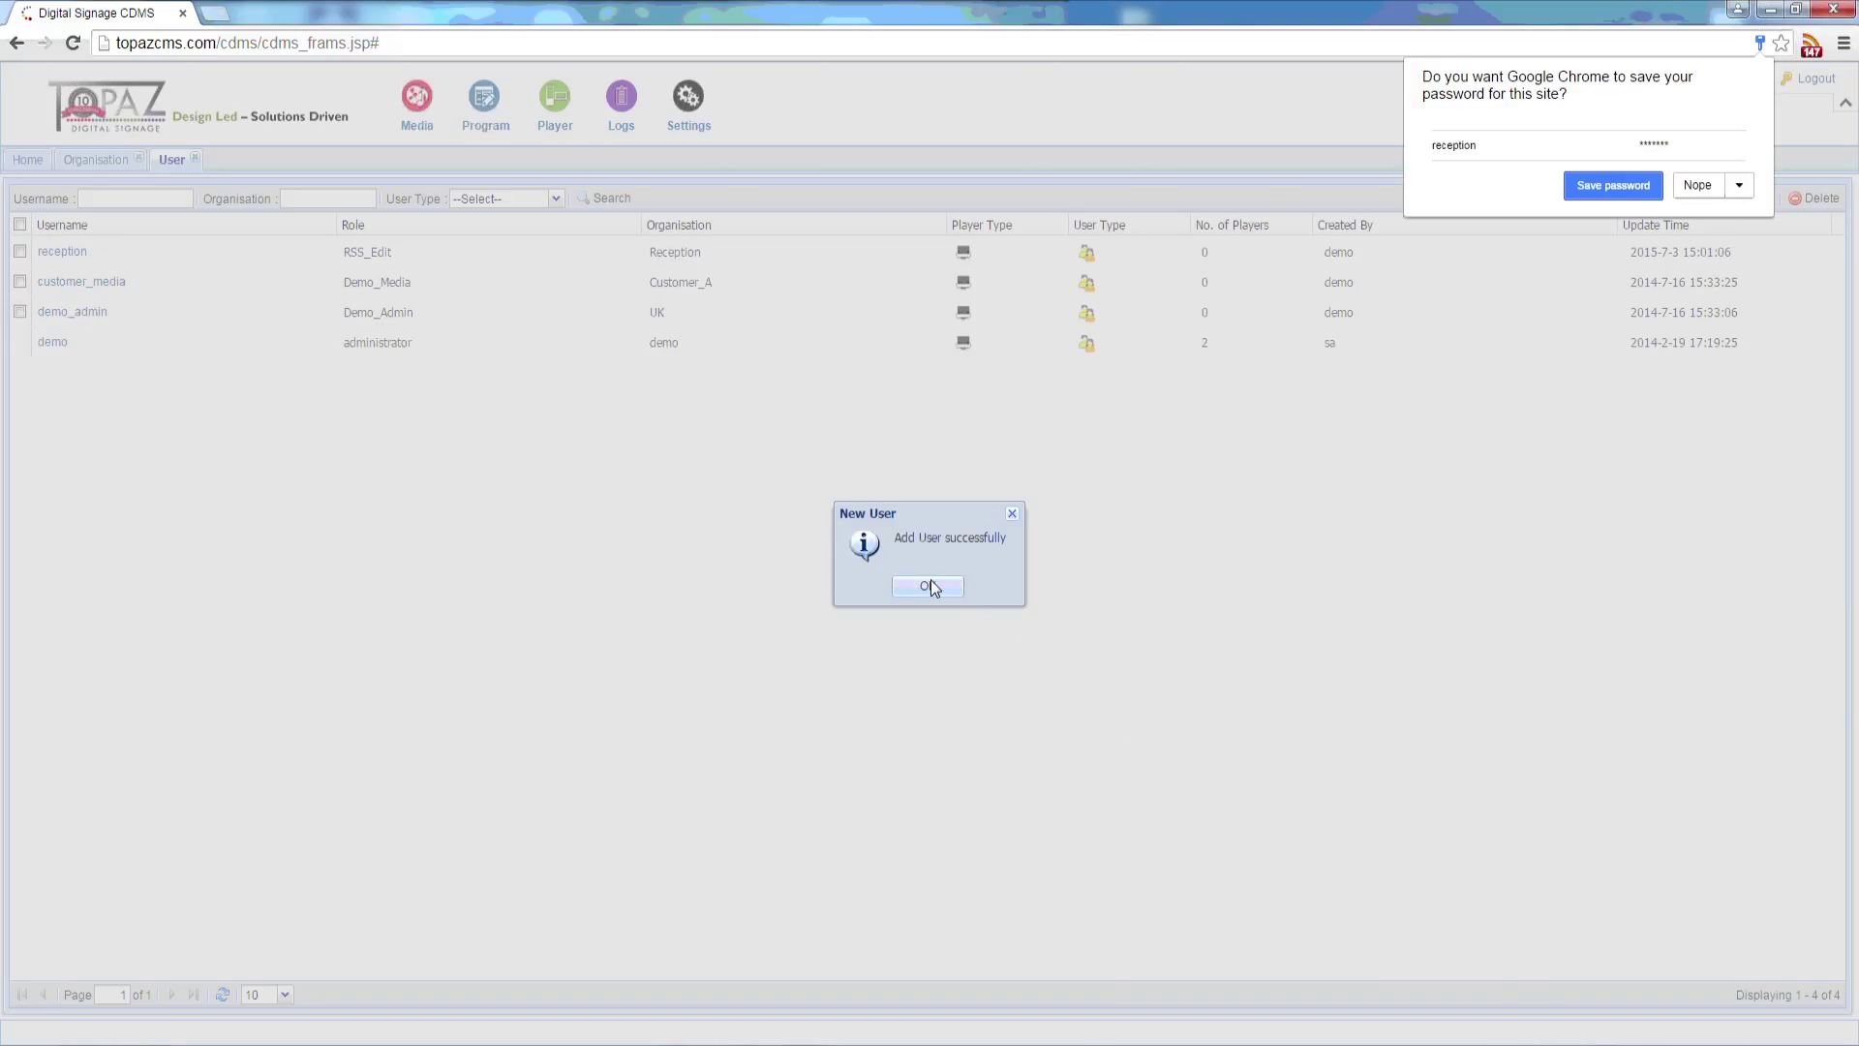
Step: Log in as 'reception' with its password and the security code
{"action": "left_click", "coordinate": [927, 586]}
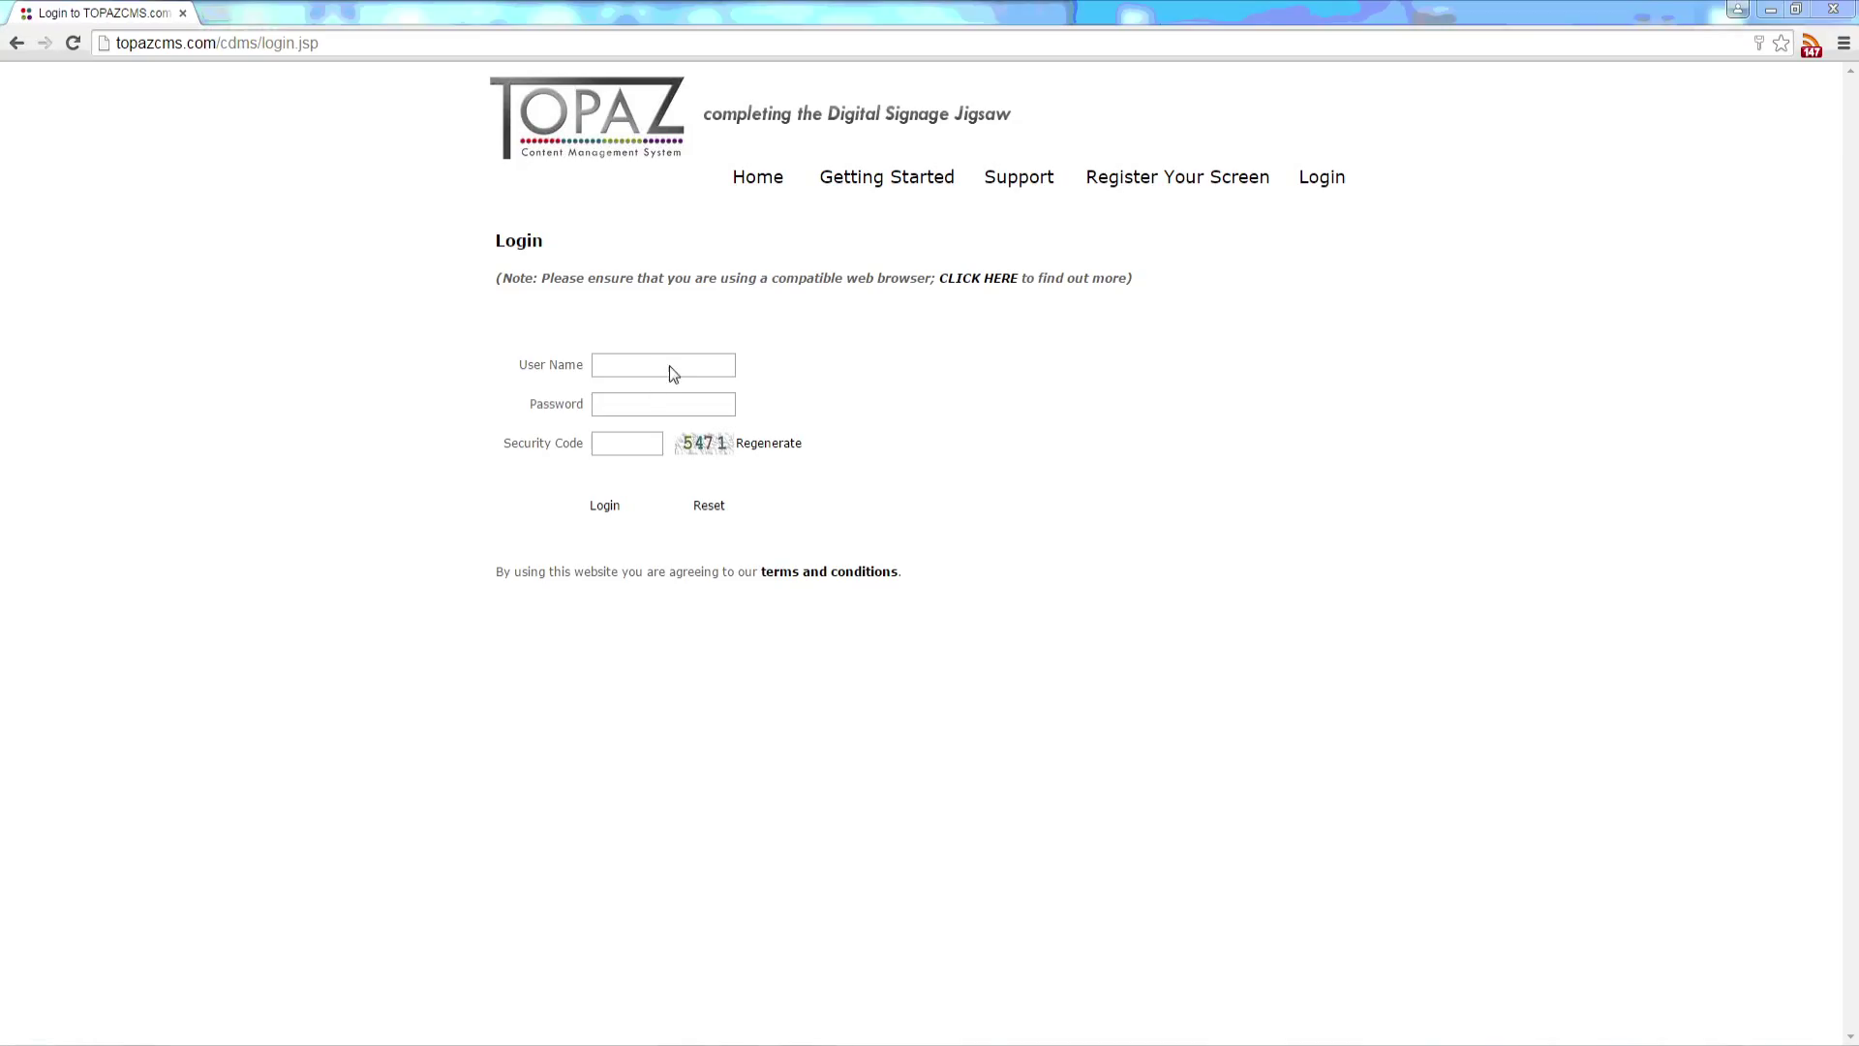
{"action": "left_click", "coordinate": [664, 362]}
{"action": "type", "text": "rec"}
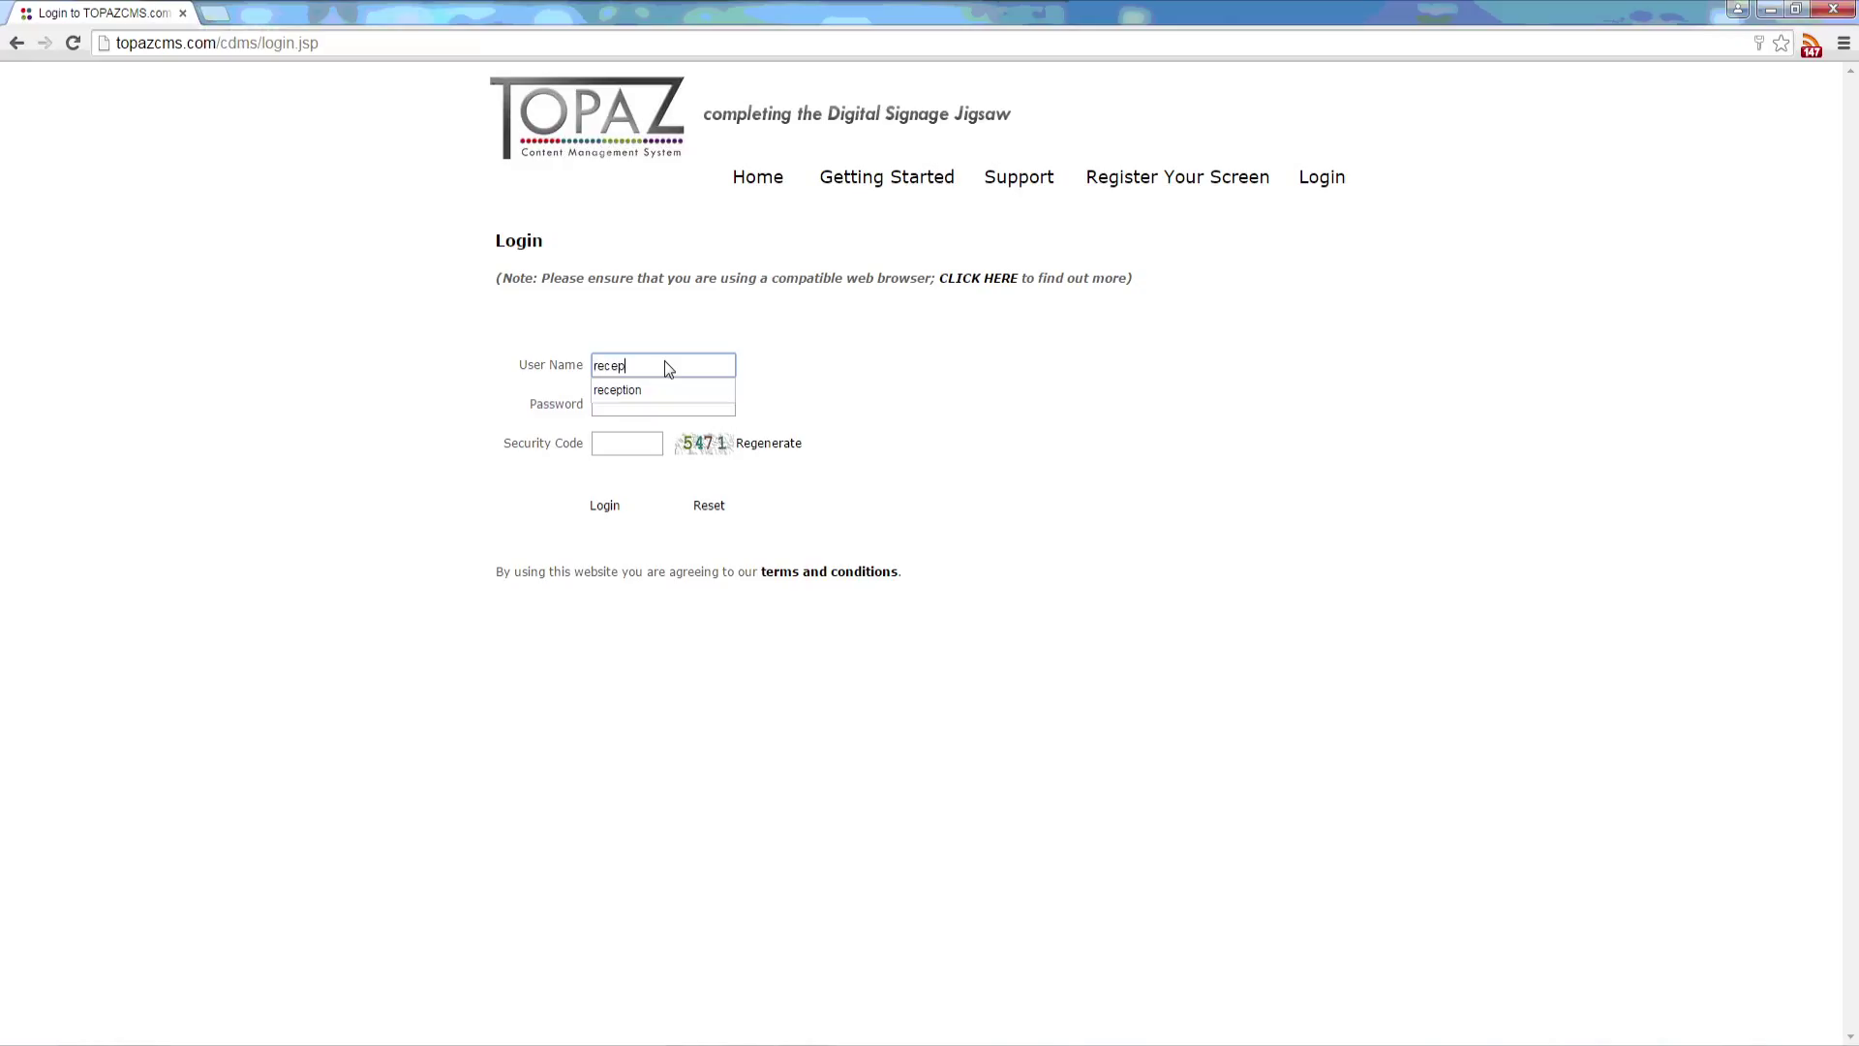
{"action": "type", "text": "ep"}
{"action": "key", "text": "Down"}
{"action": "key", "text": "Tab"}
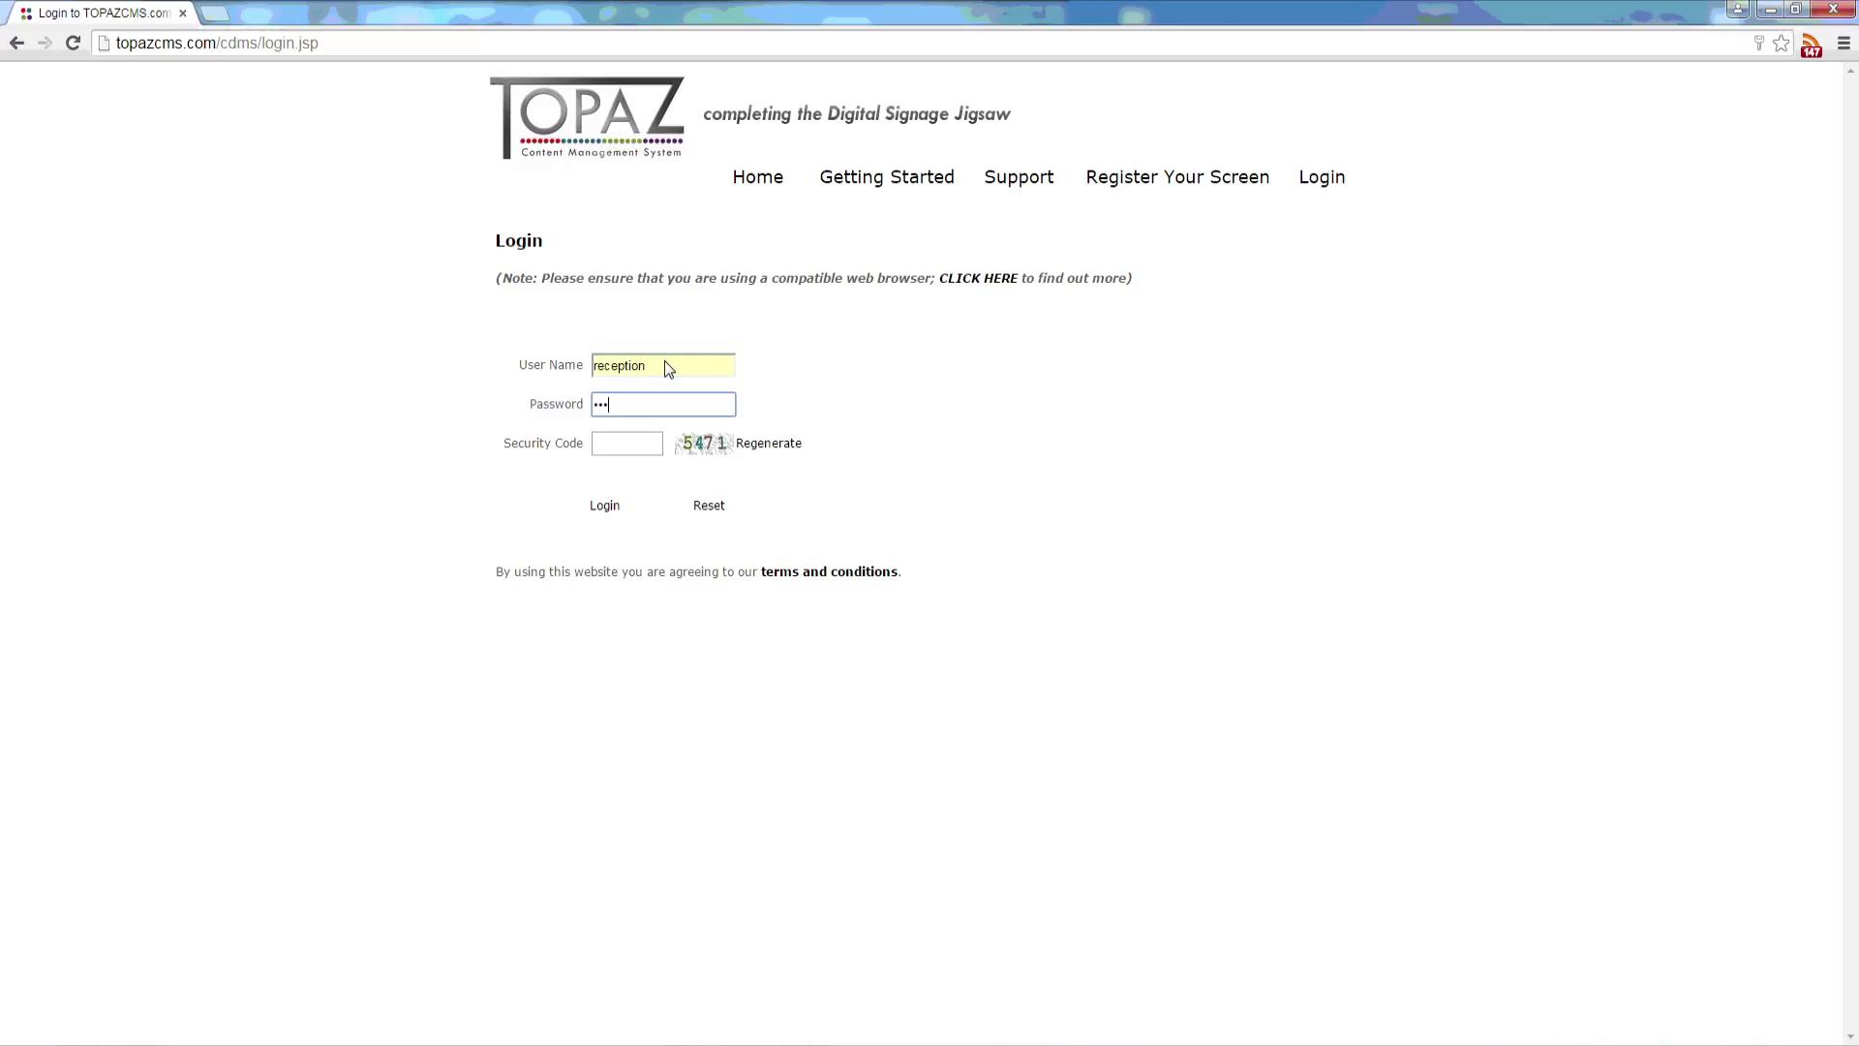
{"action": "type", "text": "1"}
{"action": "key", "text": "Tab"}
{"action": "type", "text": "5471"}
{"action": "key", "text": "Return"}
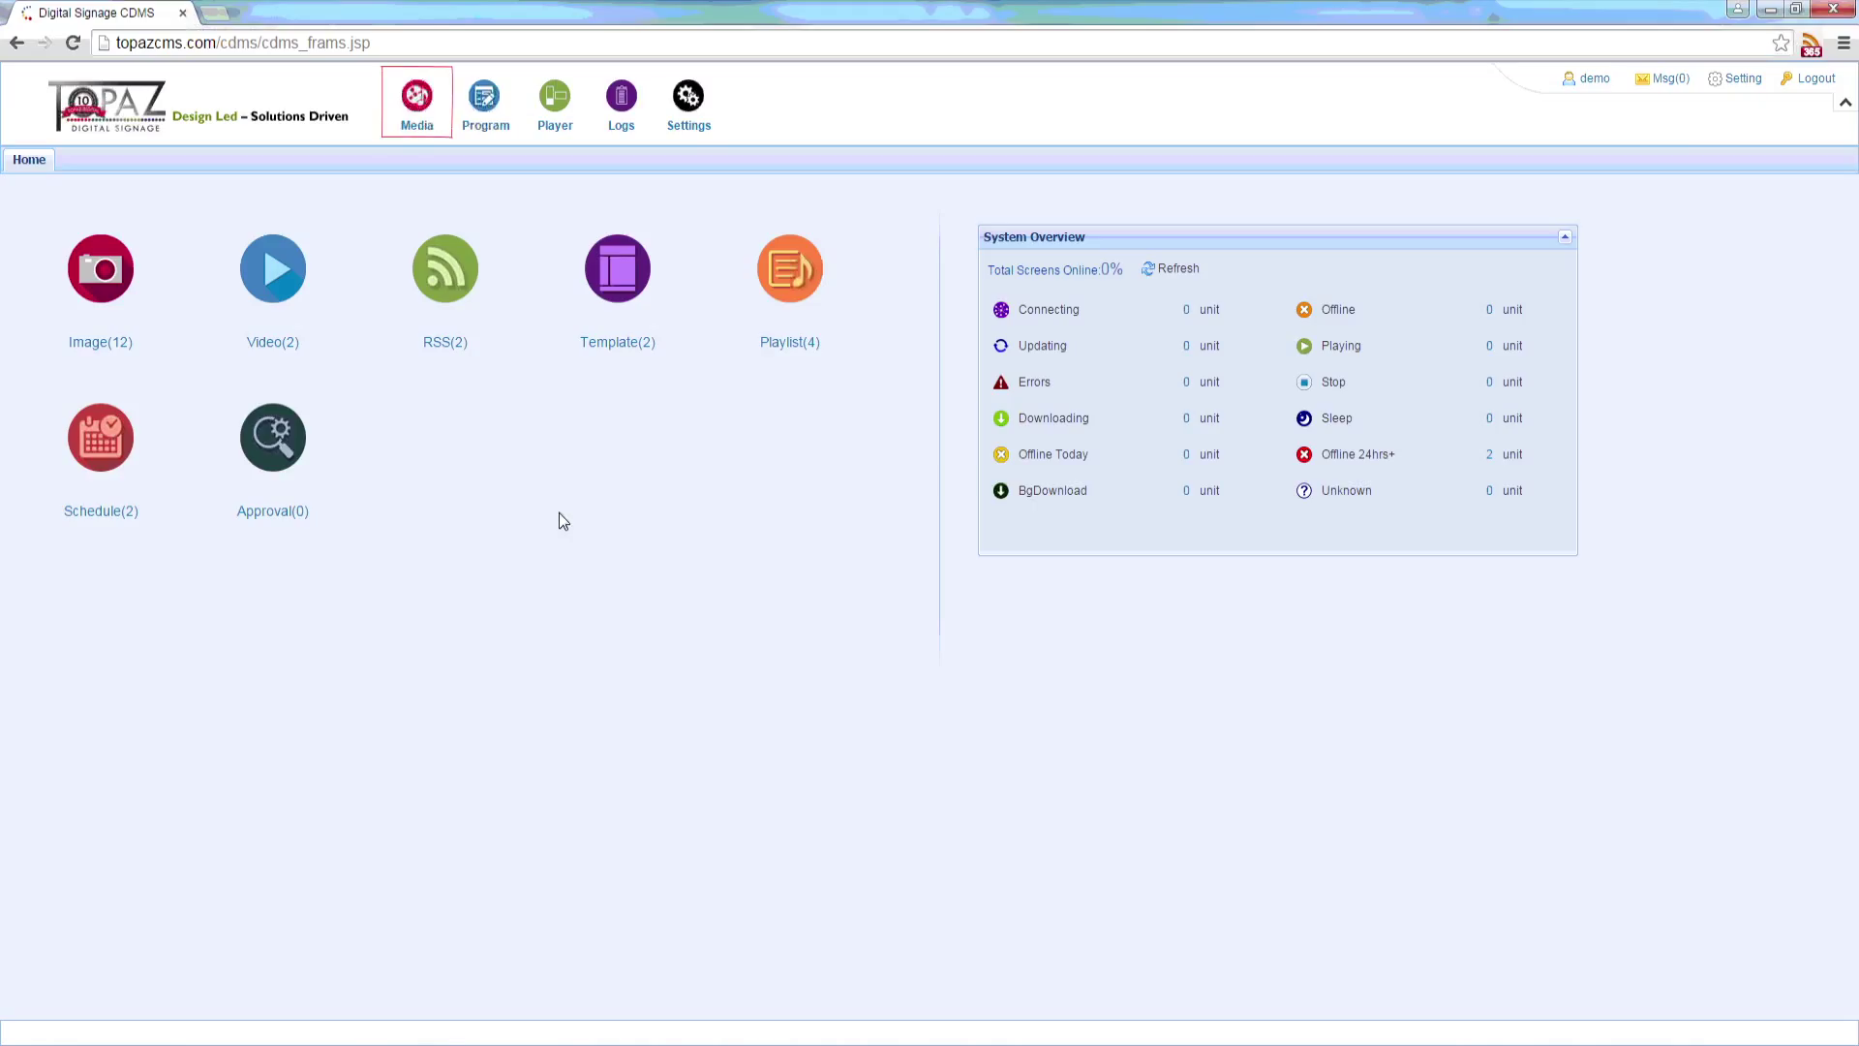
Step: Upload CUMBERLAND.jpg to the Media image library and view its details
{"action": "left_click", "coordinate": [409, 103]}
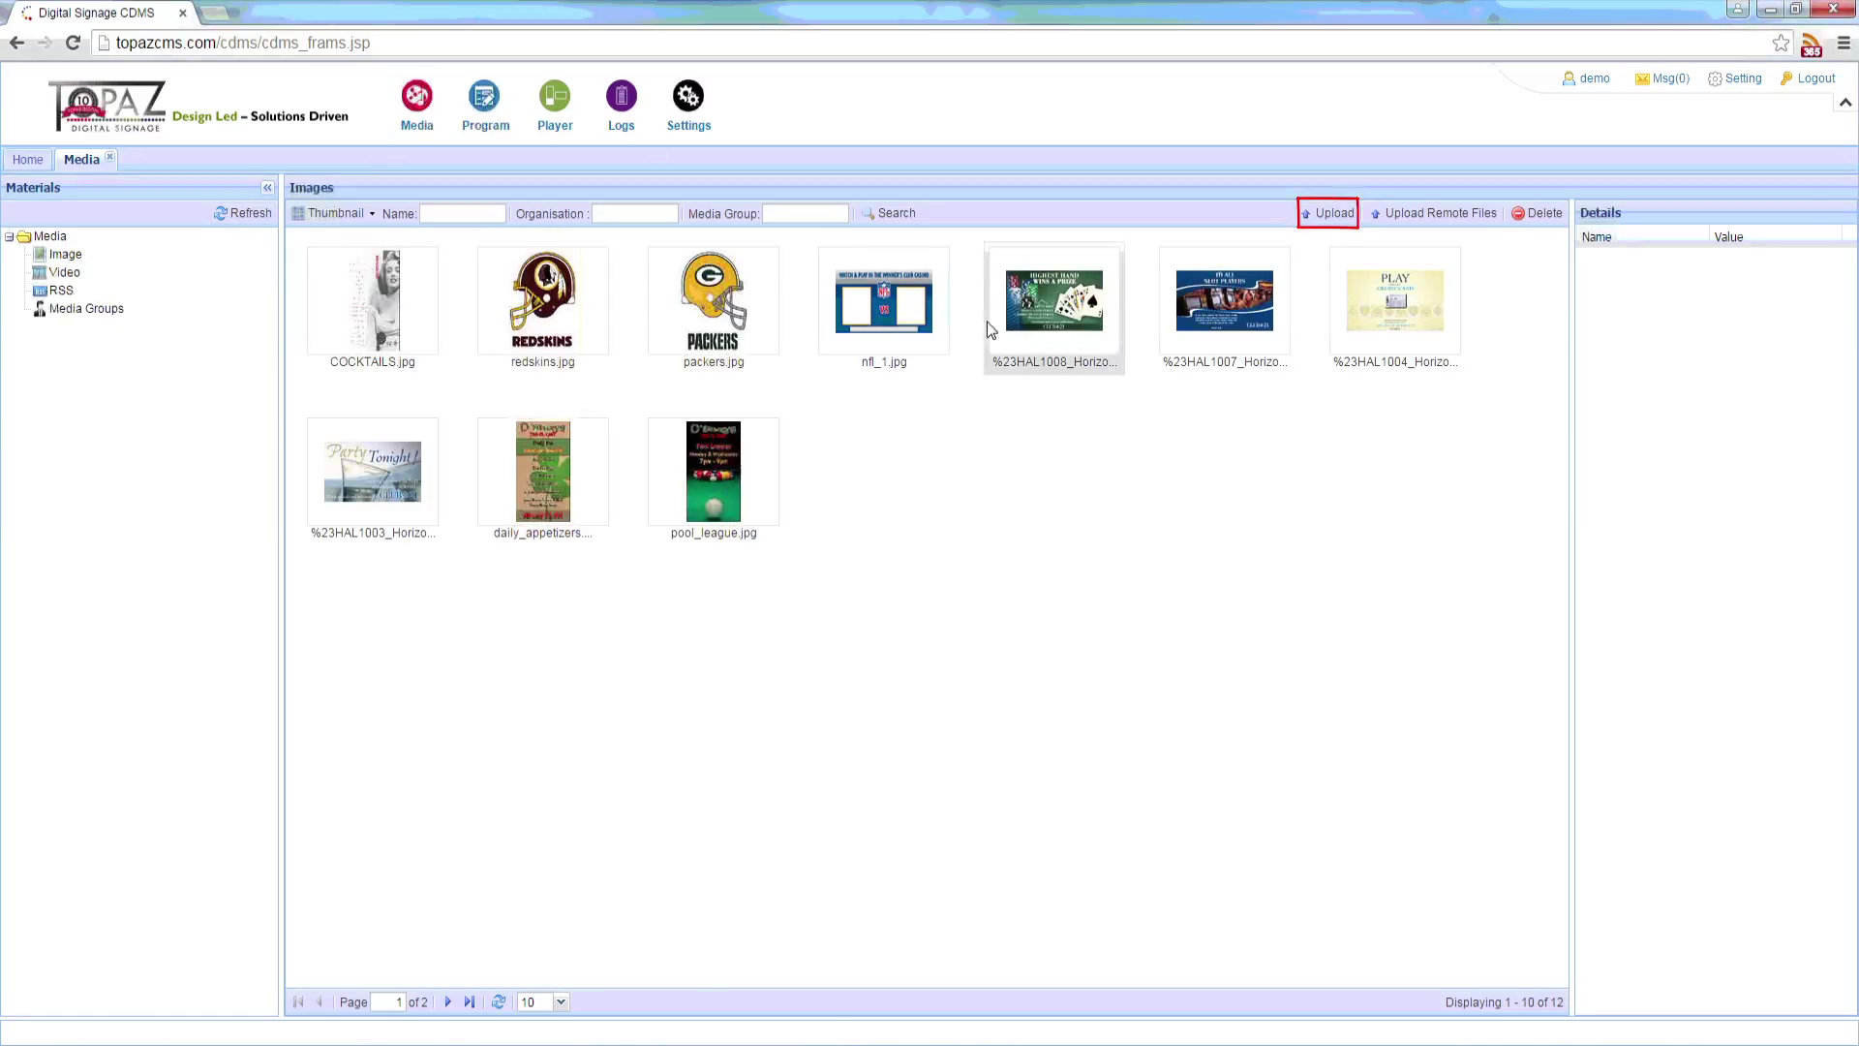
{"action": "left_click", "coordinate": [1328, 213]}
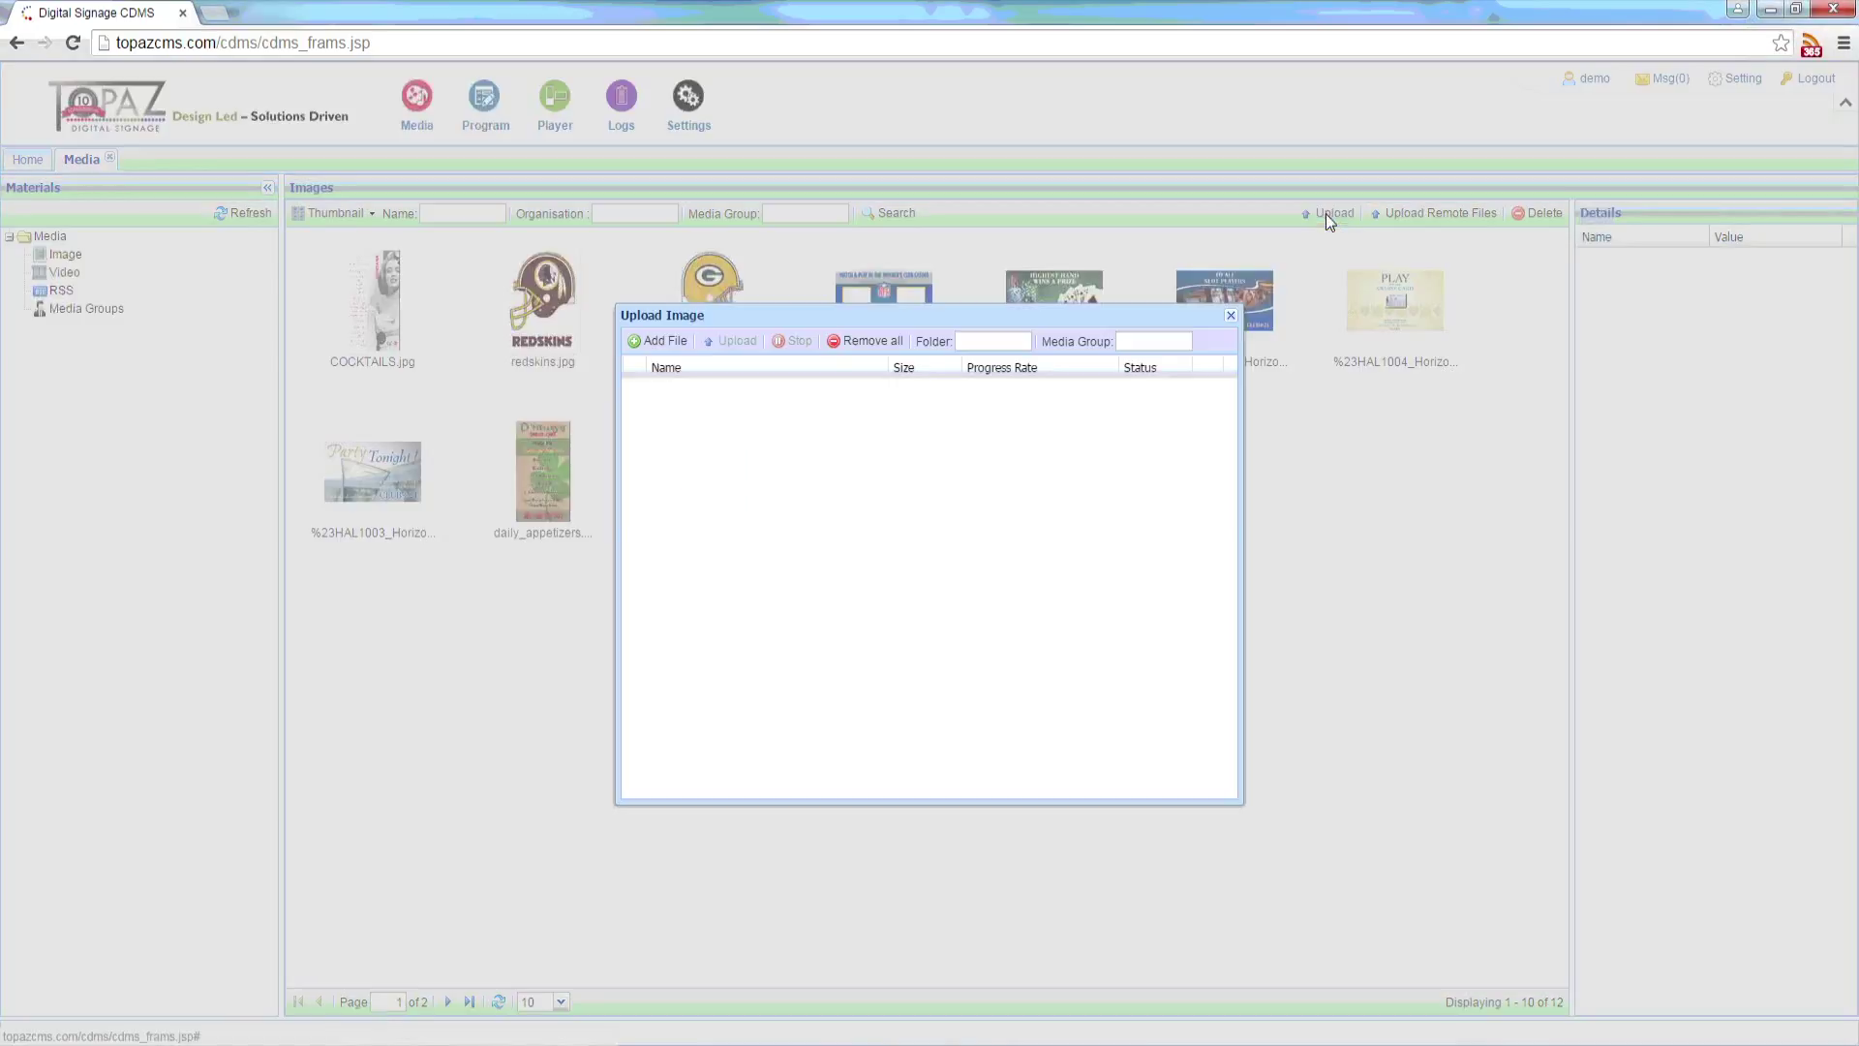
{"action": "left_click", "coordinate": [658, 342]}
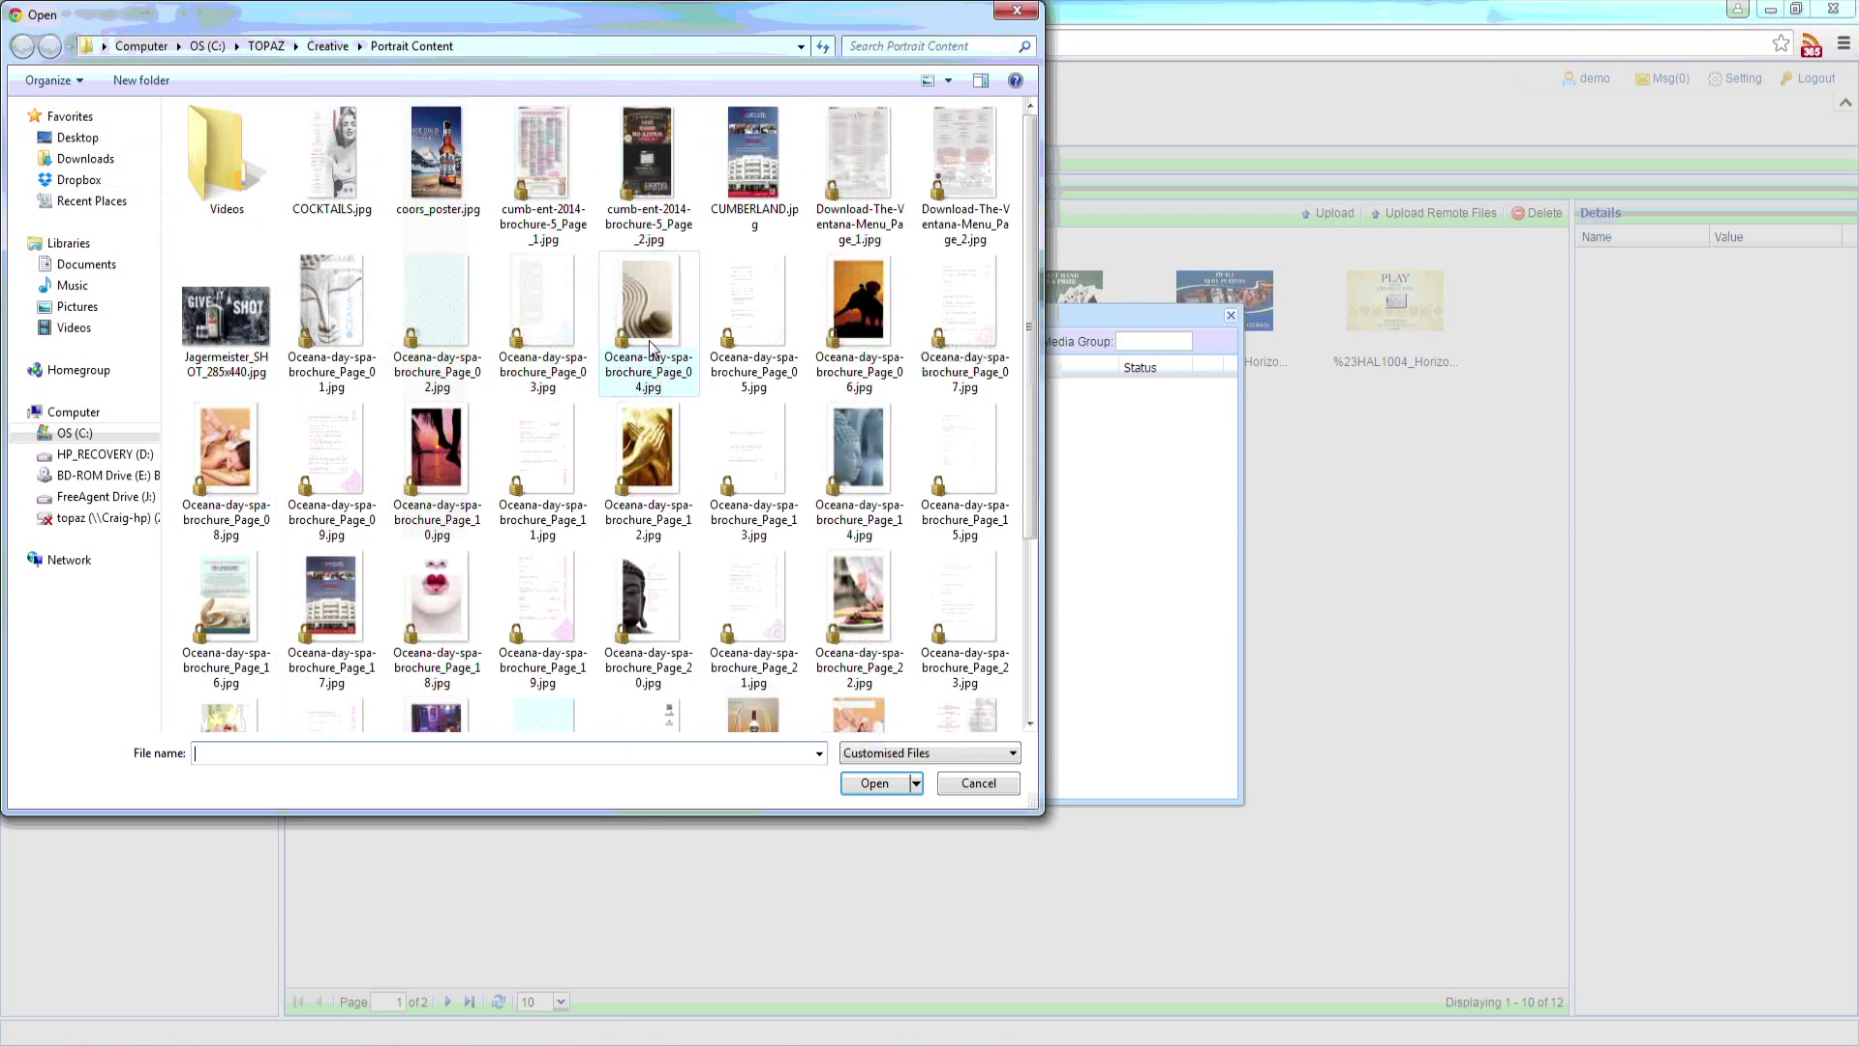
{"action": "double_click", "coordinate": [751, 182]}
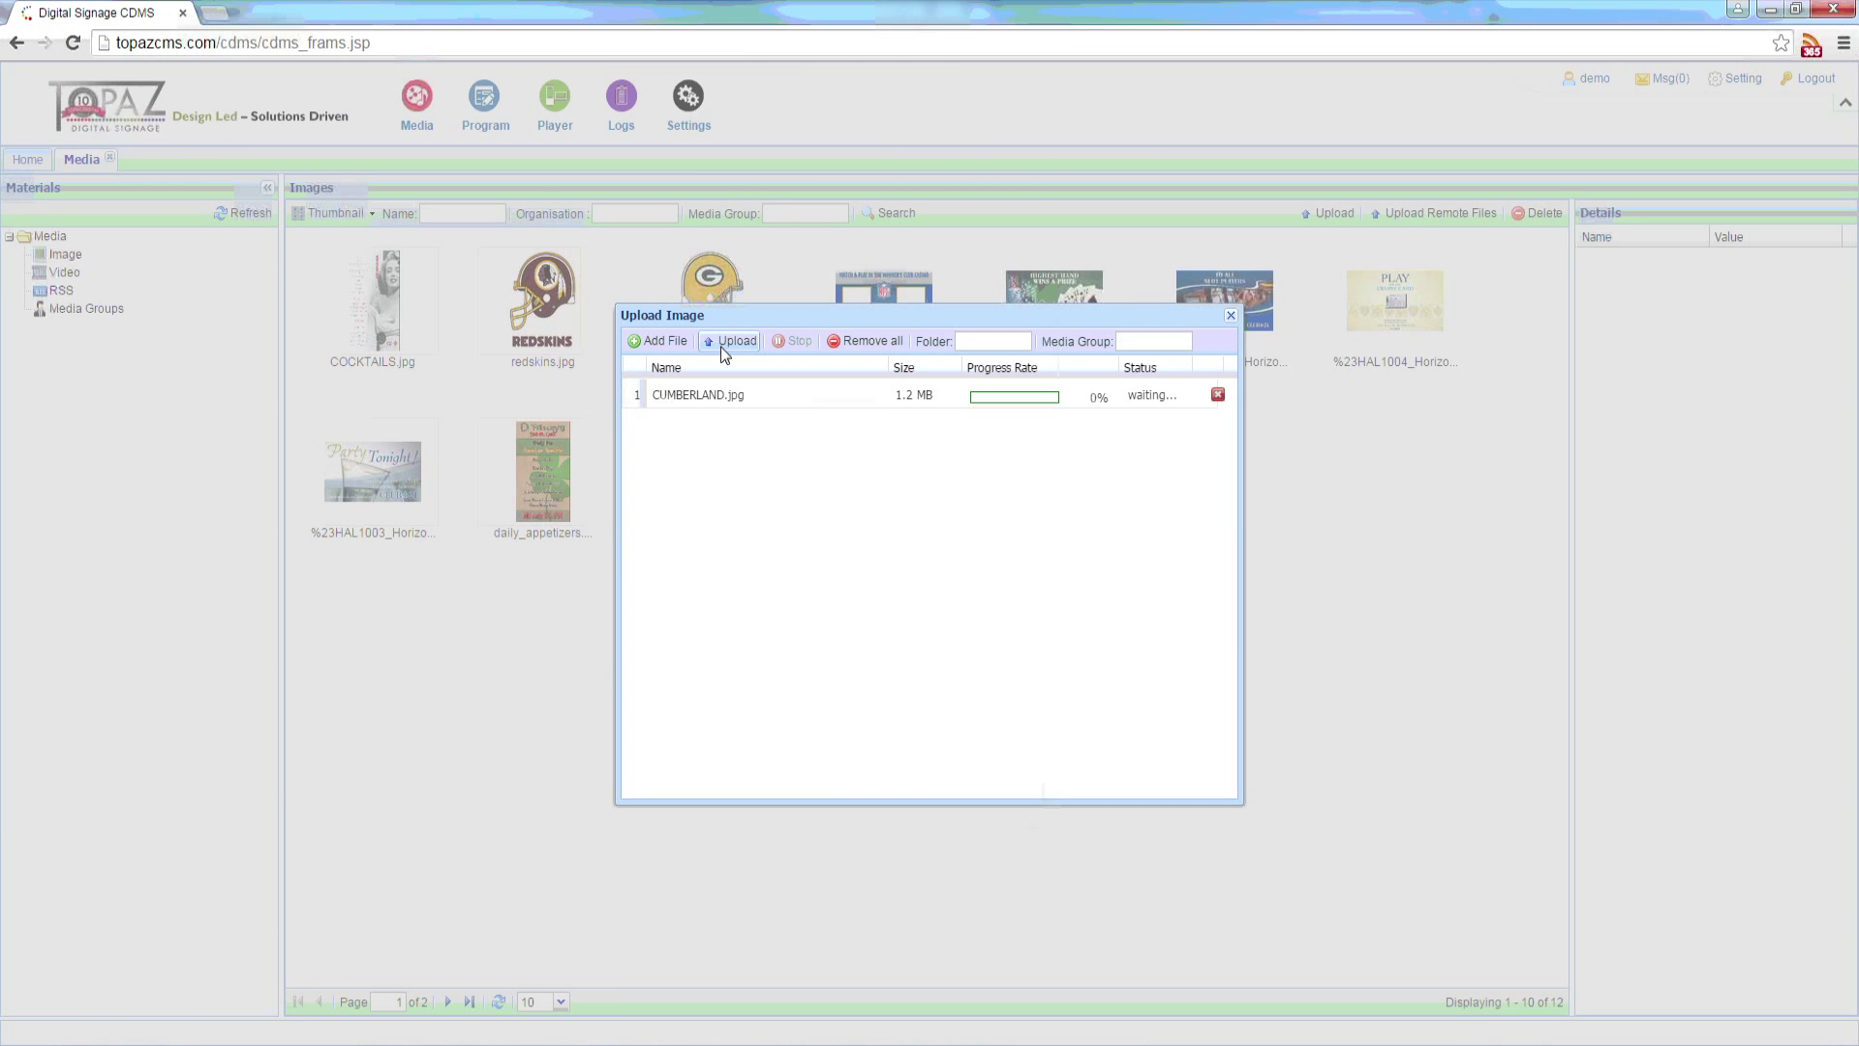
{"action": "left_click", "coordinate": [724, 343]}
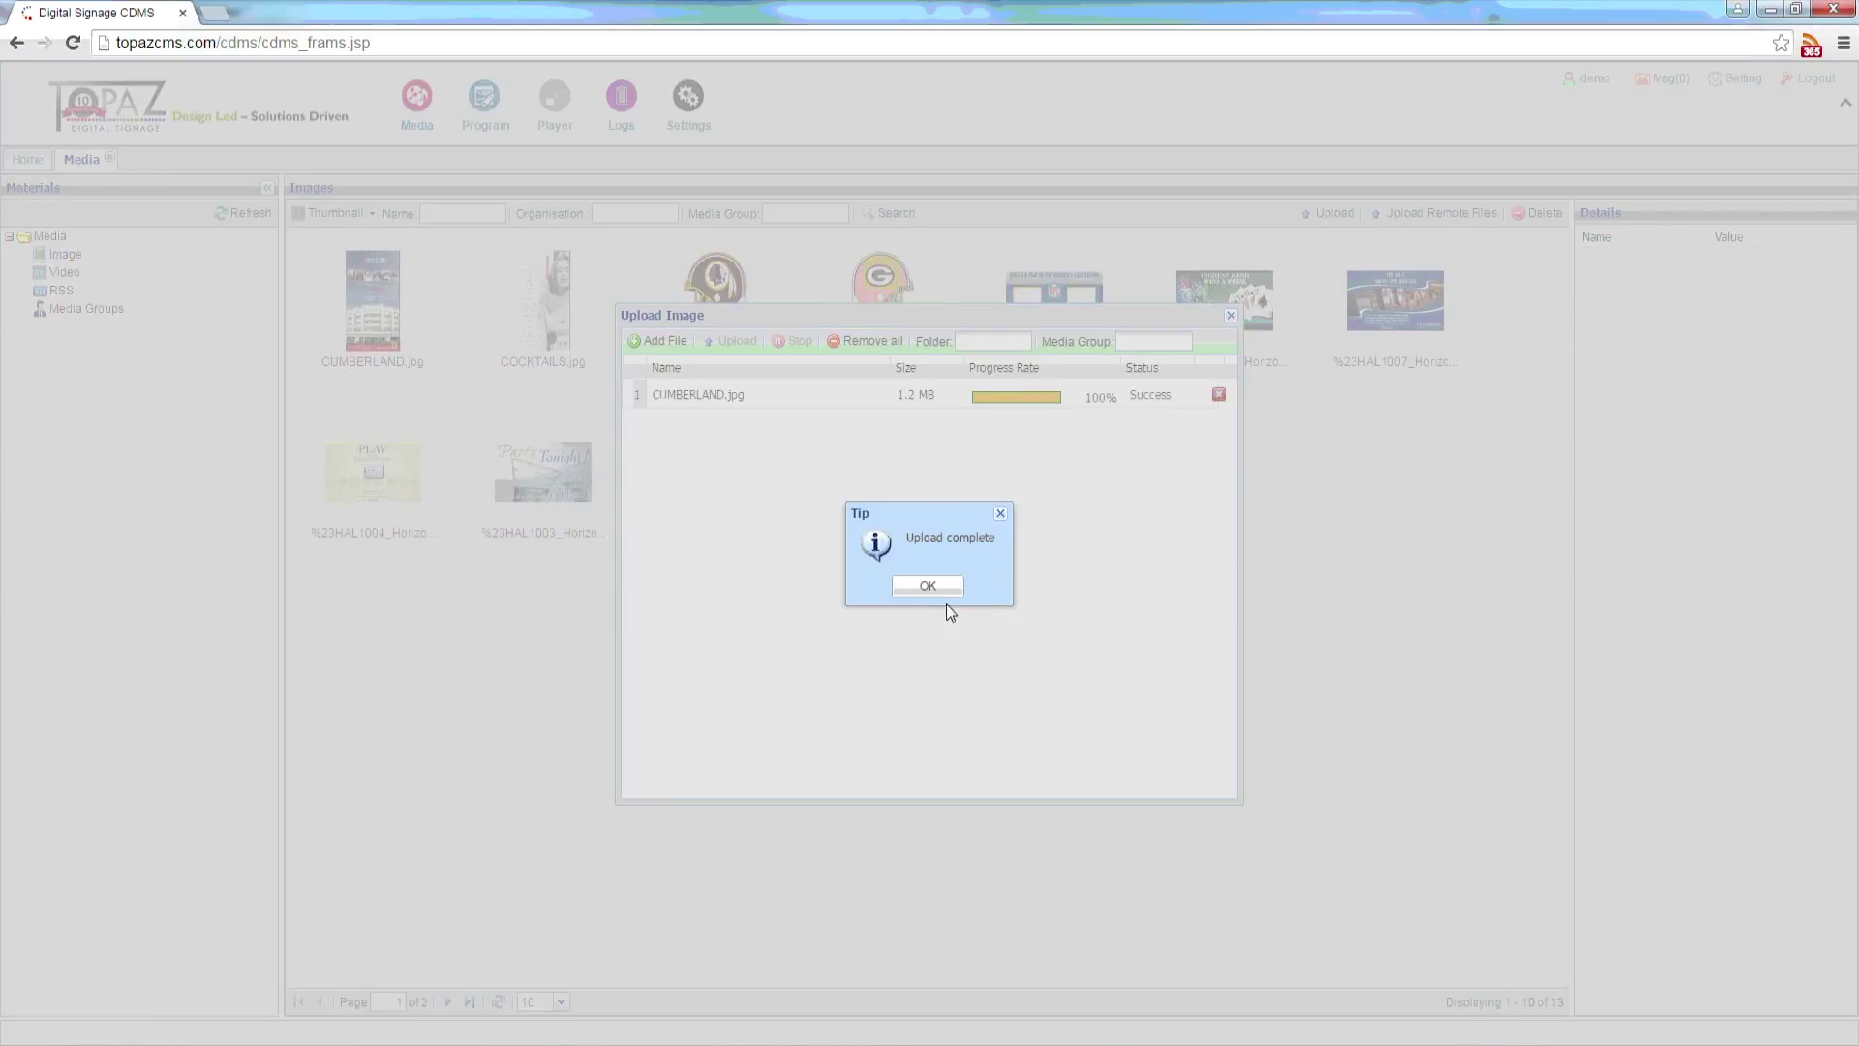
{"action": "left_click", "coordinate": [927, 585]}
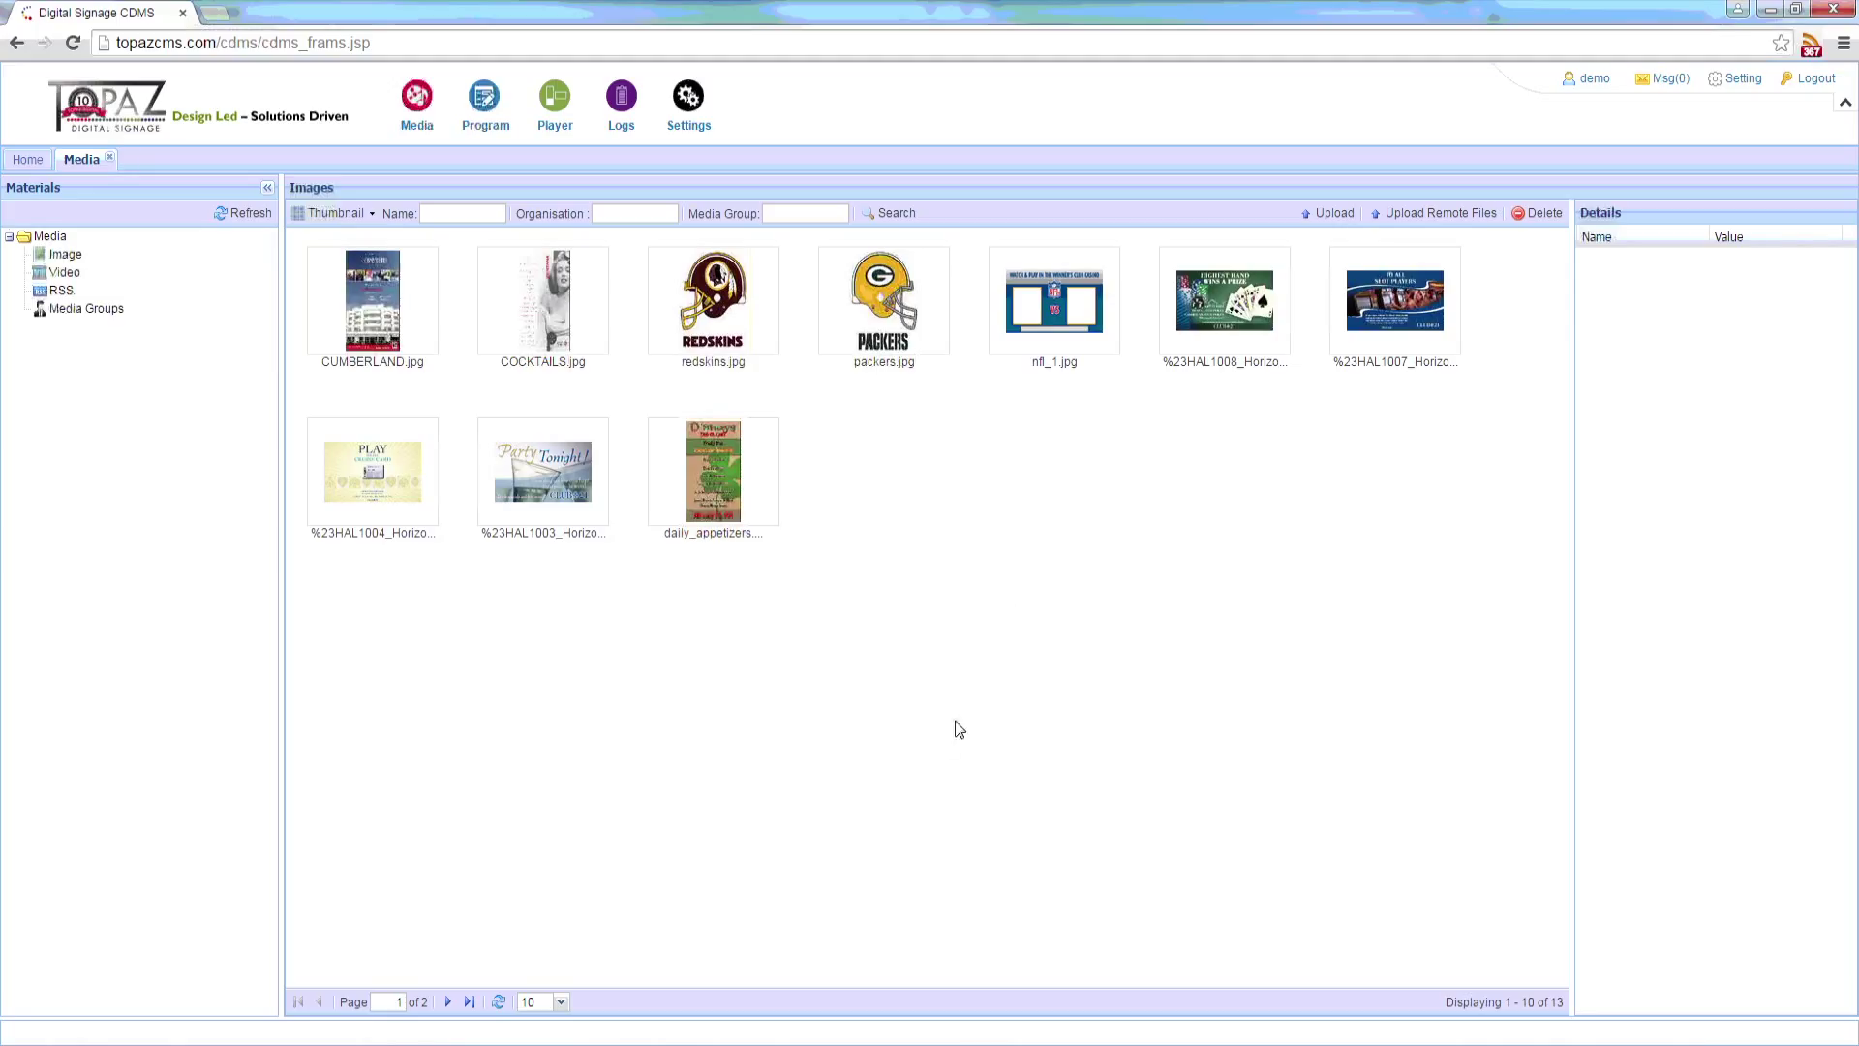
{"action": "left_click", "coordinate": [389, 340]}
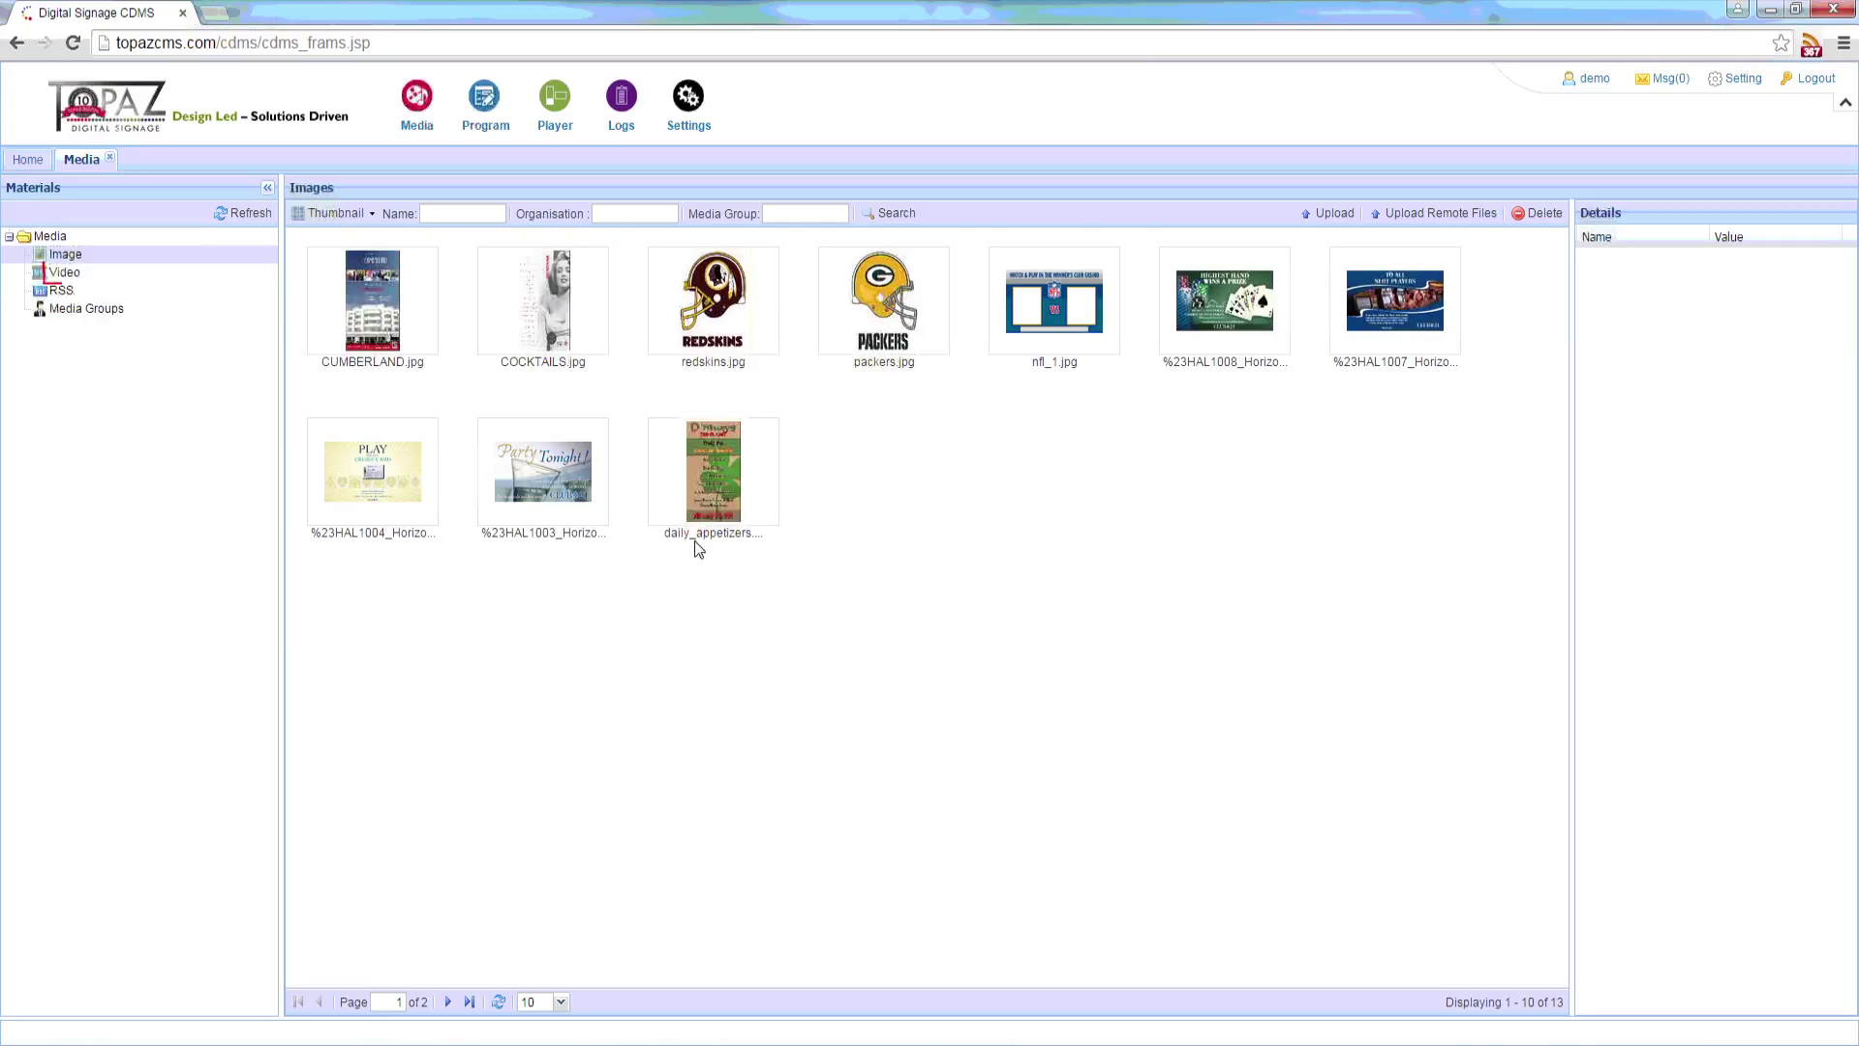
Step: Play a preview of the calgary video, then close it and clear the selection
{"action": "left_click", "coordinate": [64, 274]}
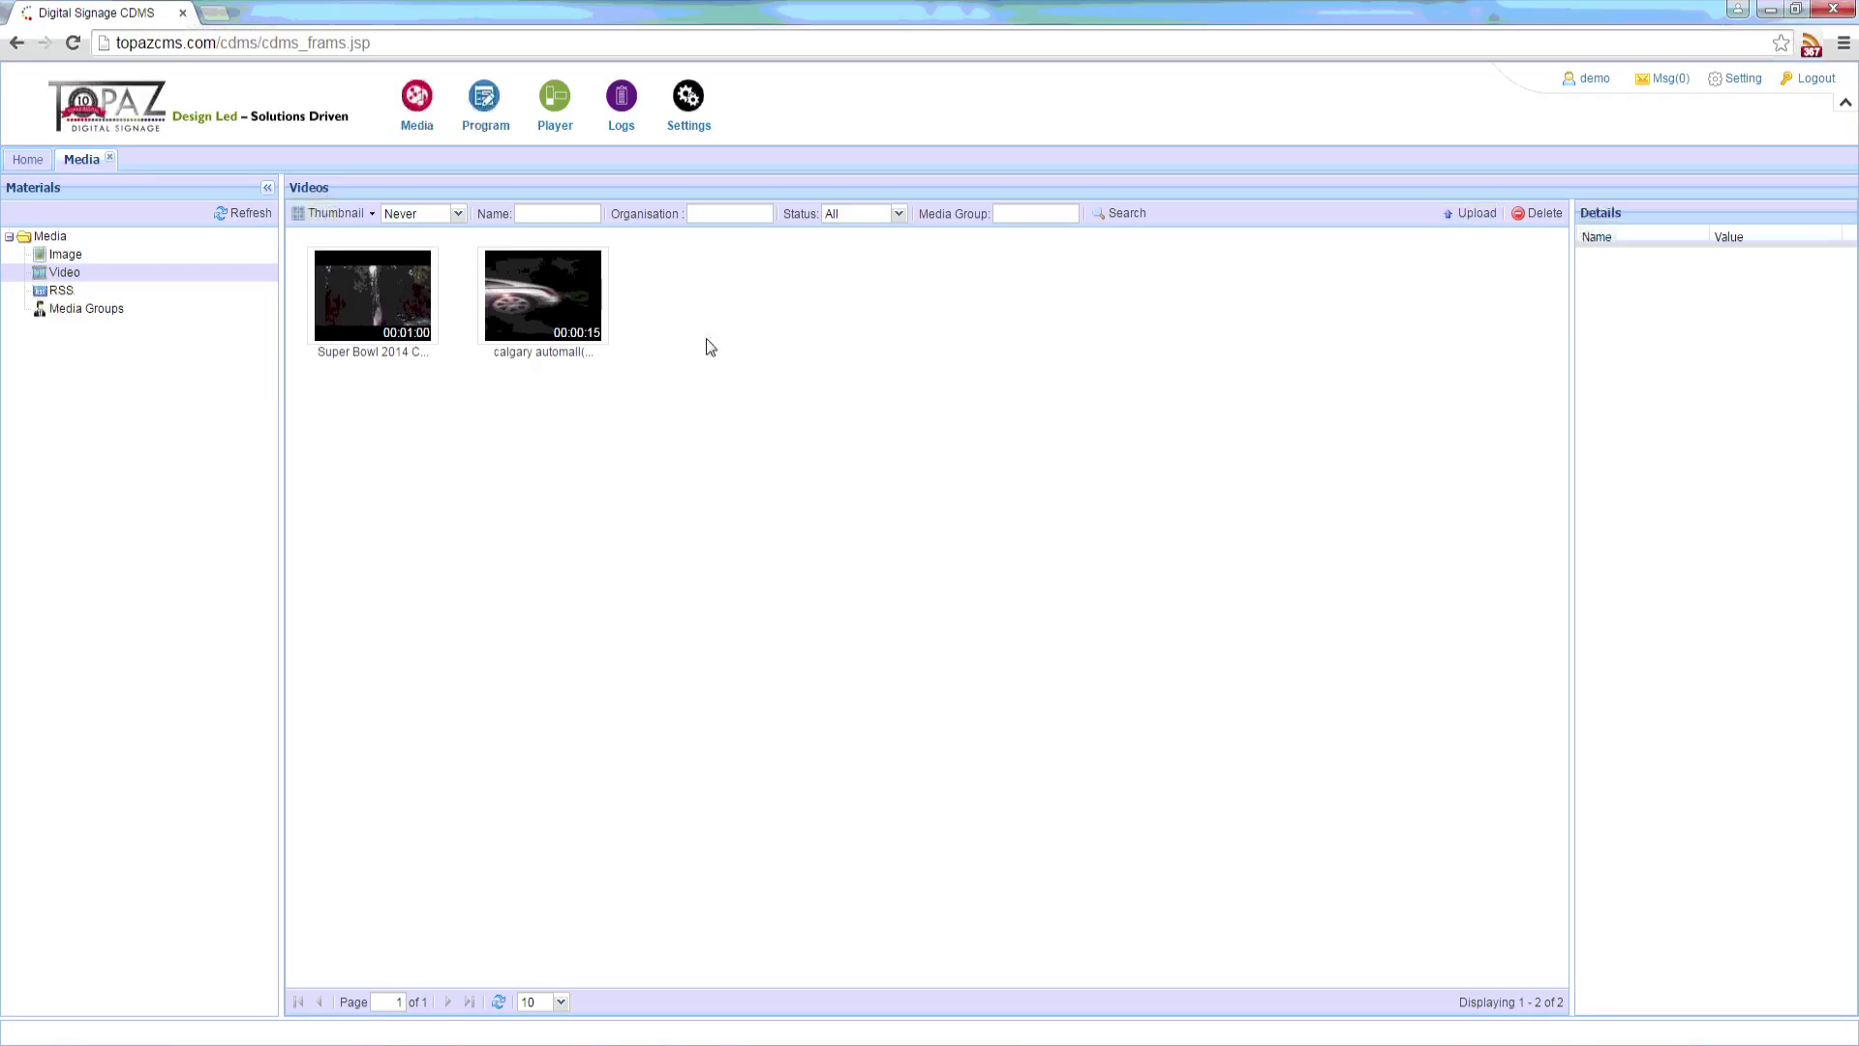
{"action": "double_click", "coordinate": [566, 310]}
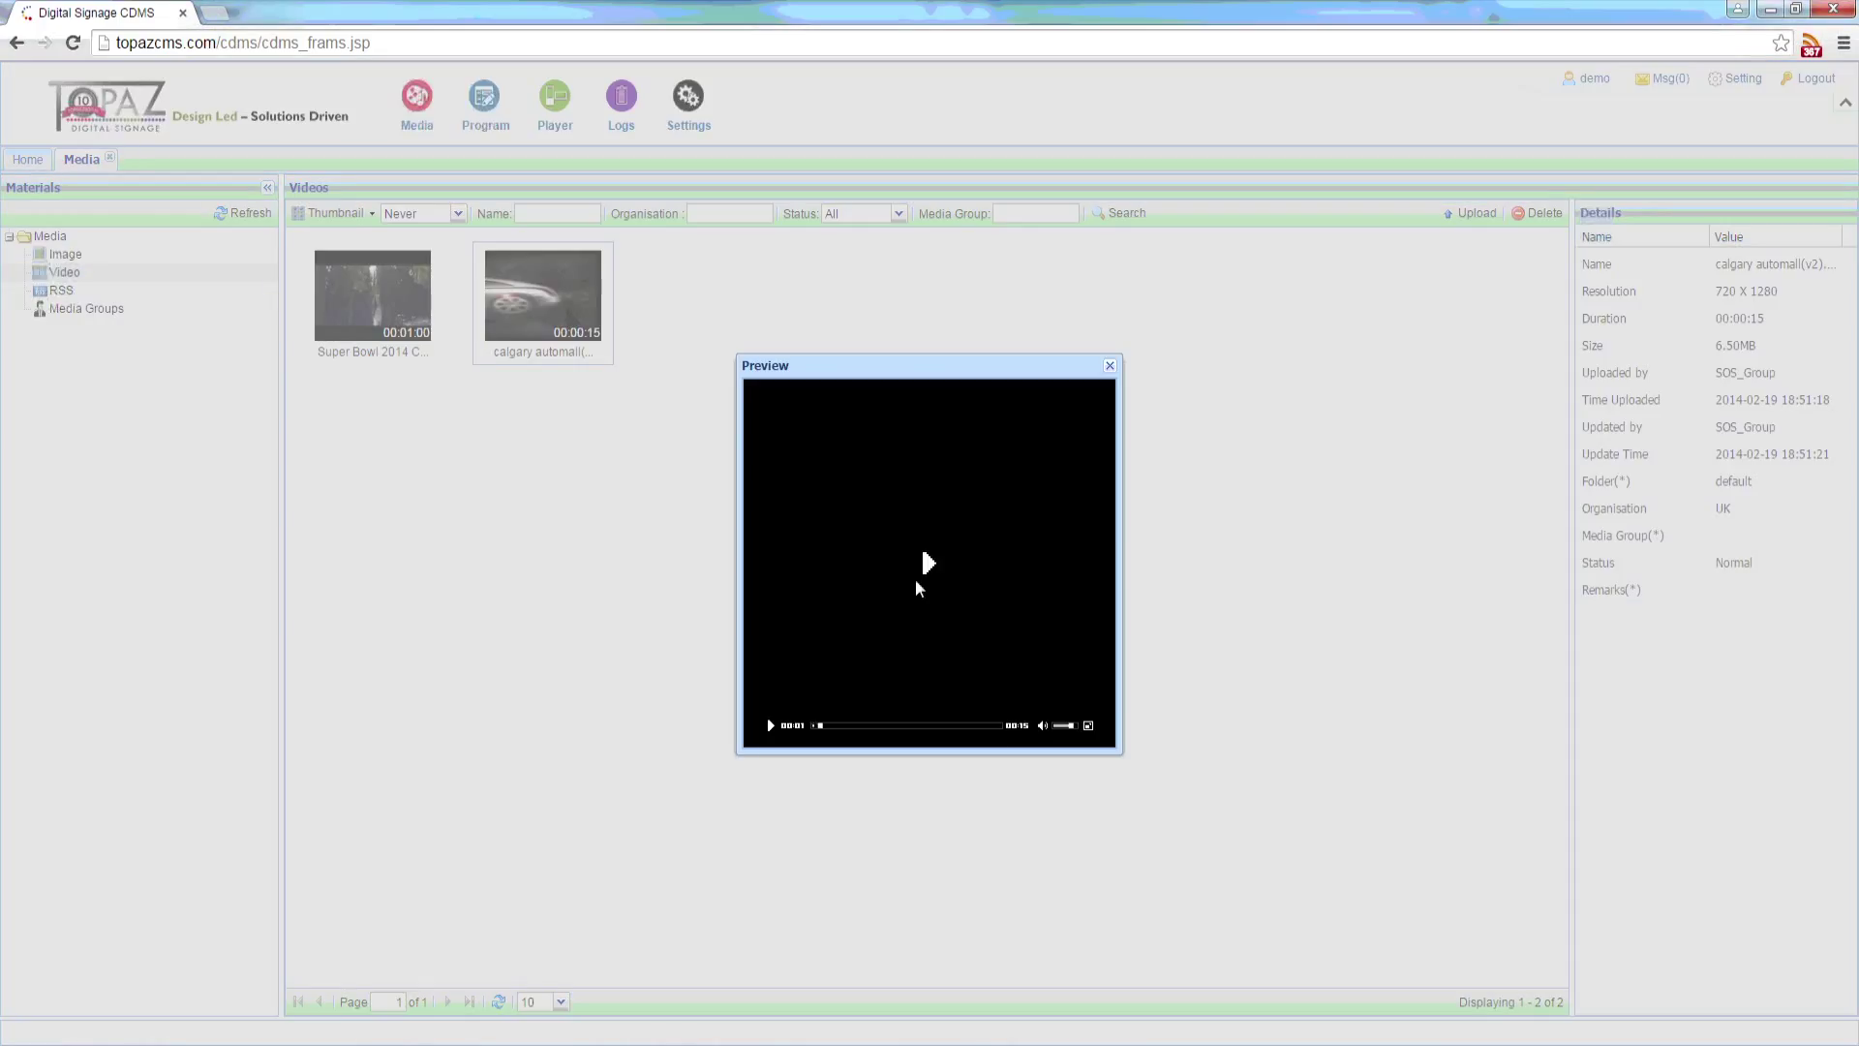
{"action": "left_click", "coordinate": [919, 587]}
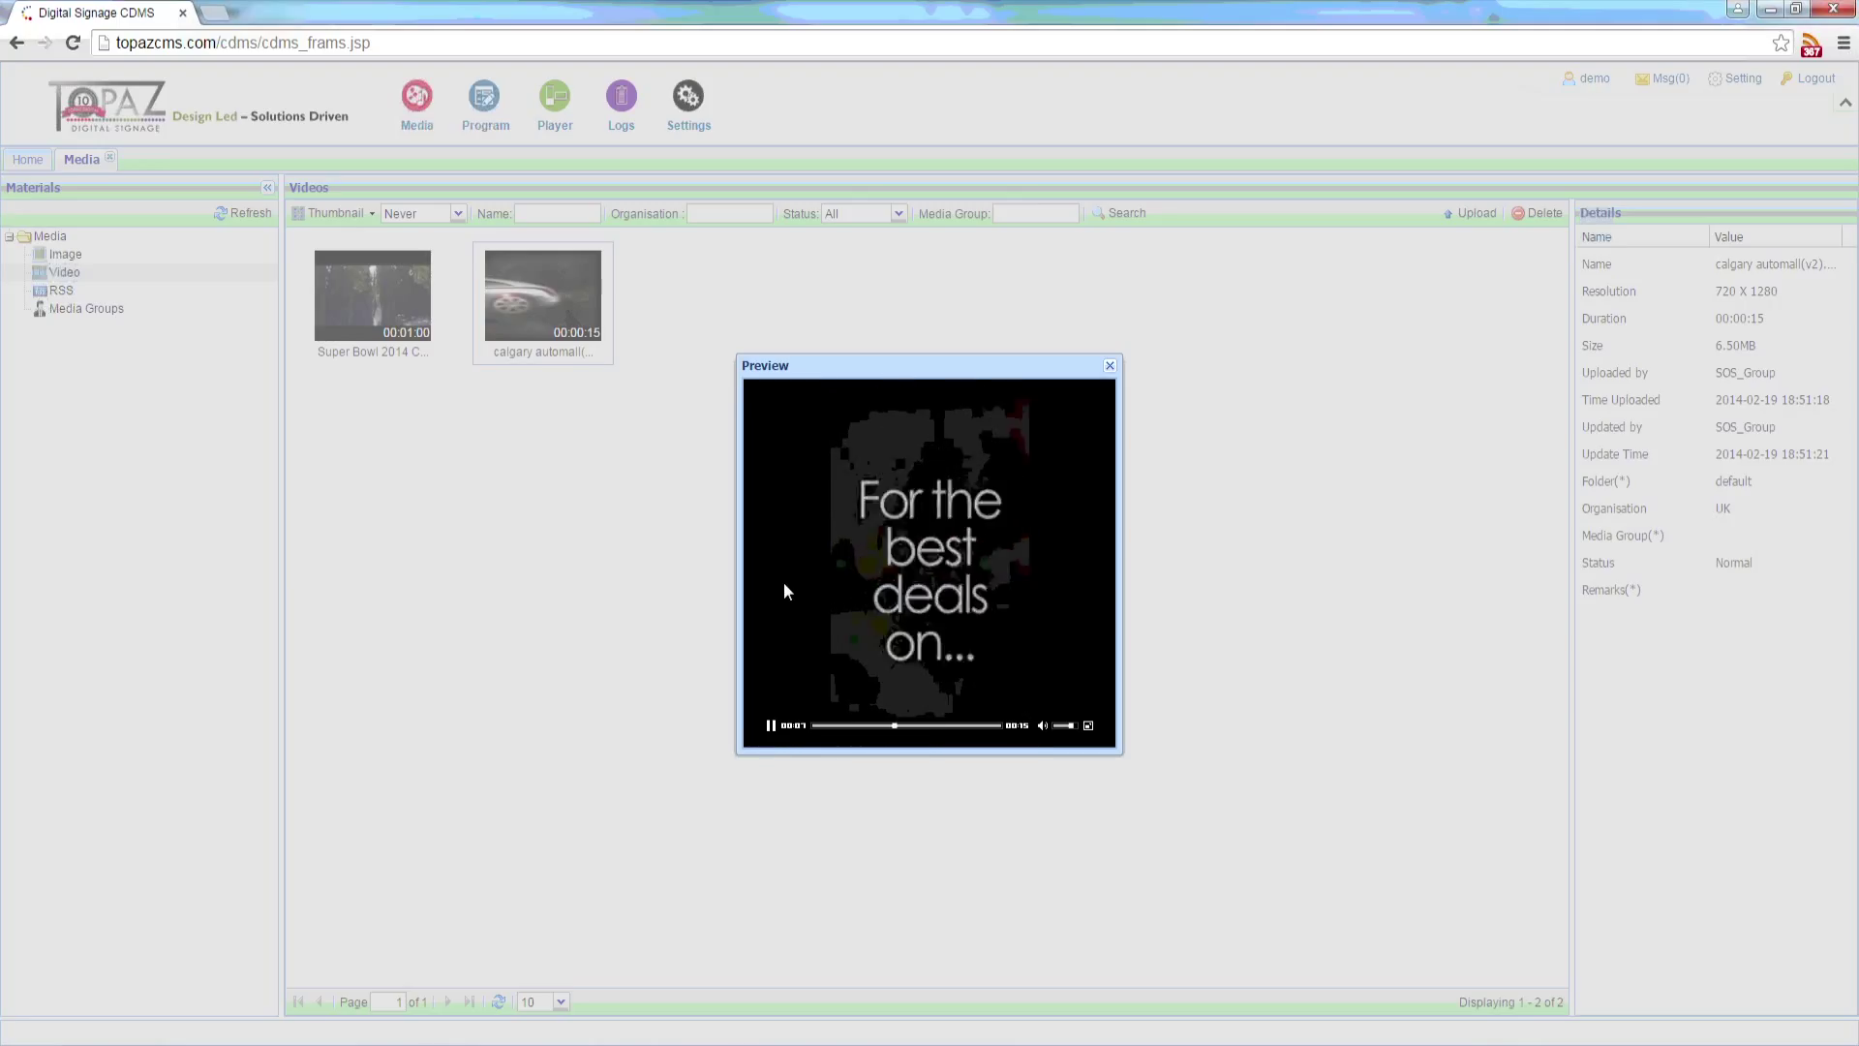
{"action": "left_click", "coordinate": [1110, 366]}
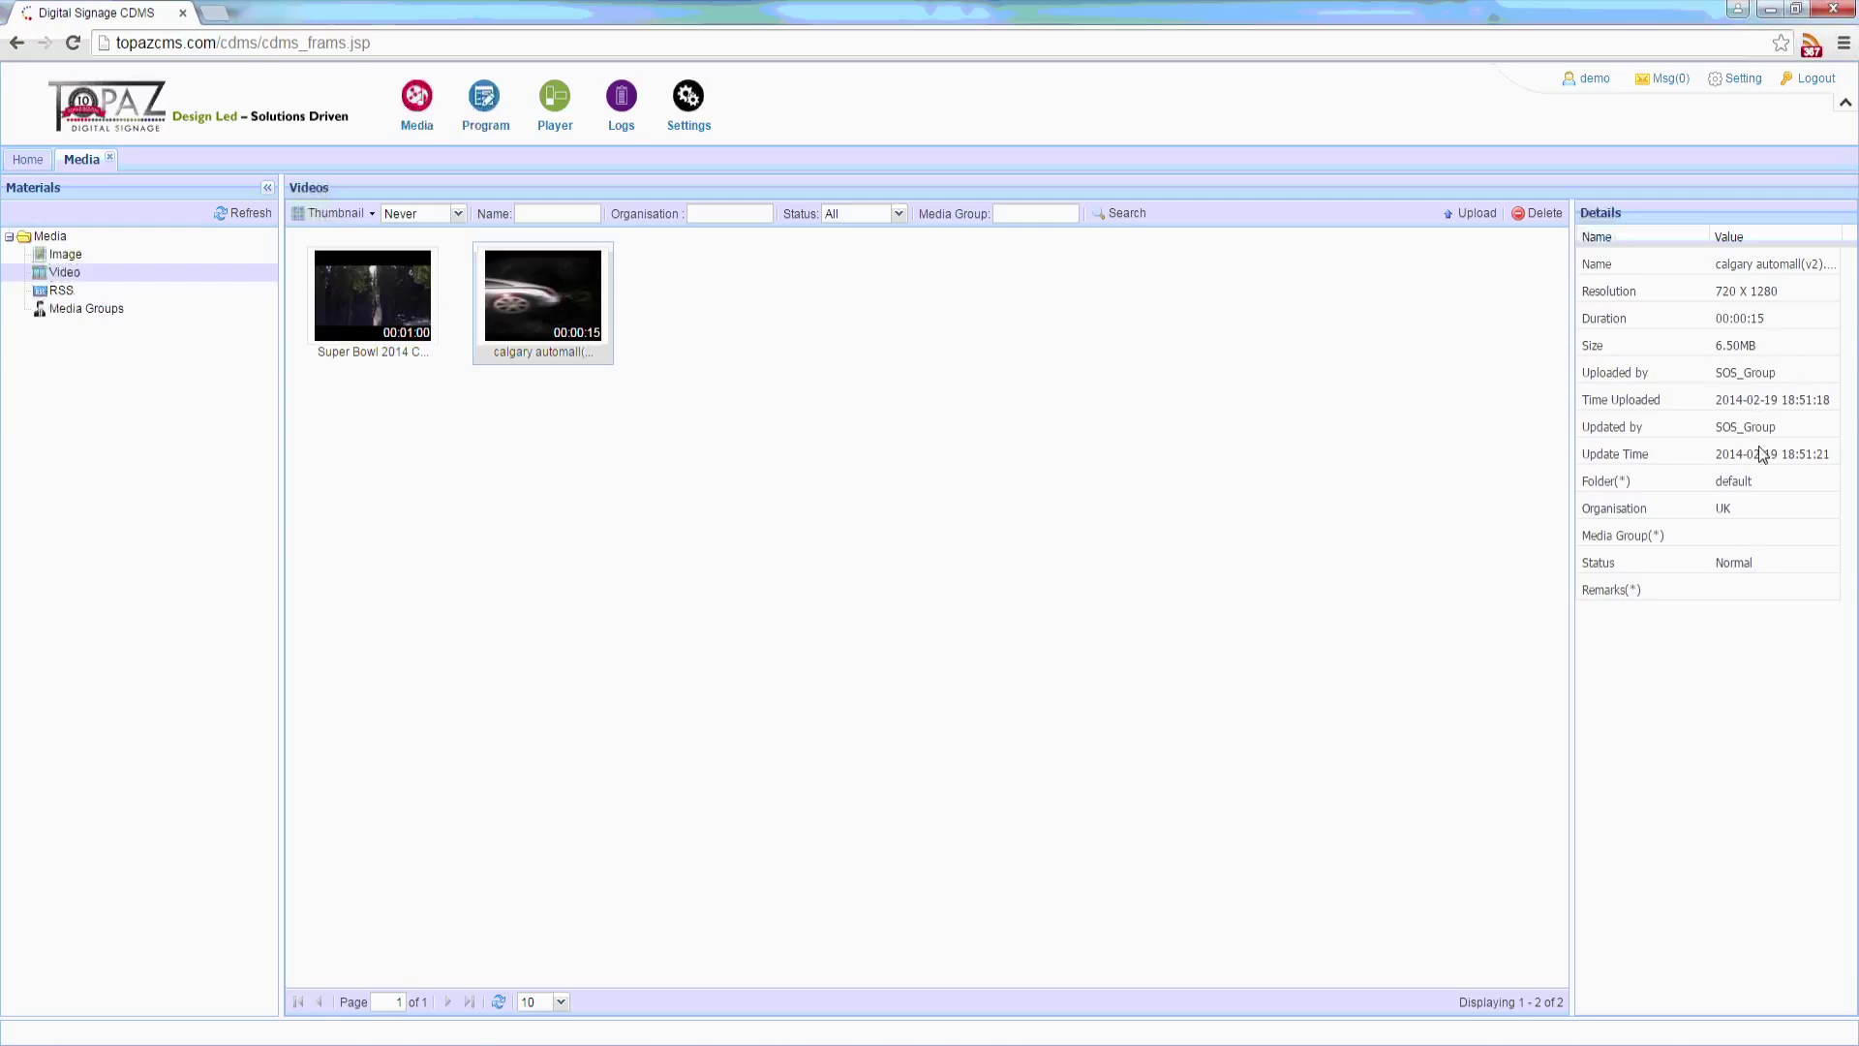
{"action": "left_click", "coordinate": [1252, 487]}
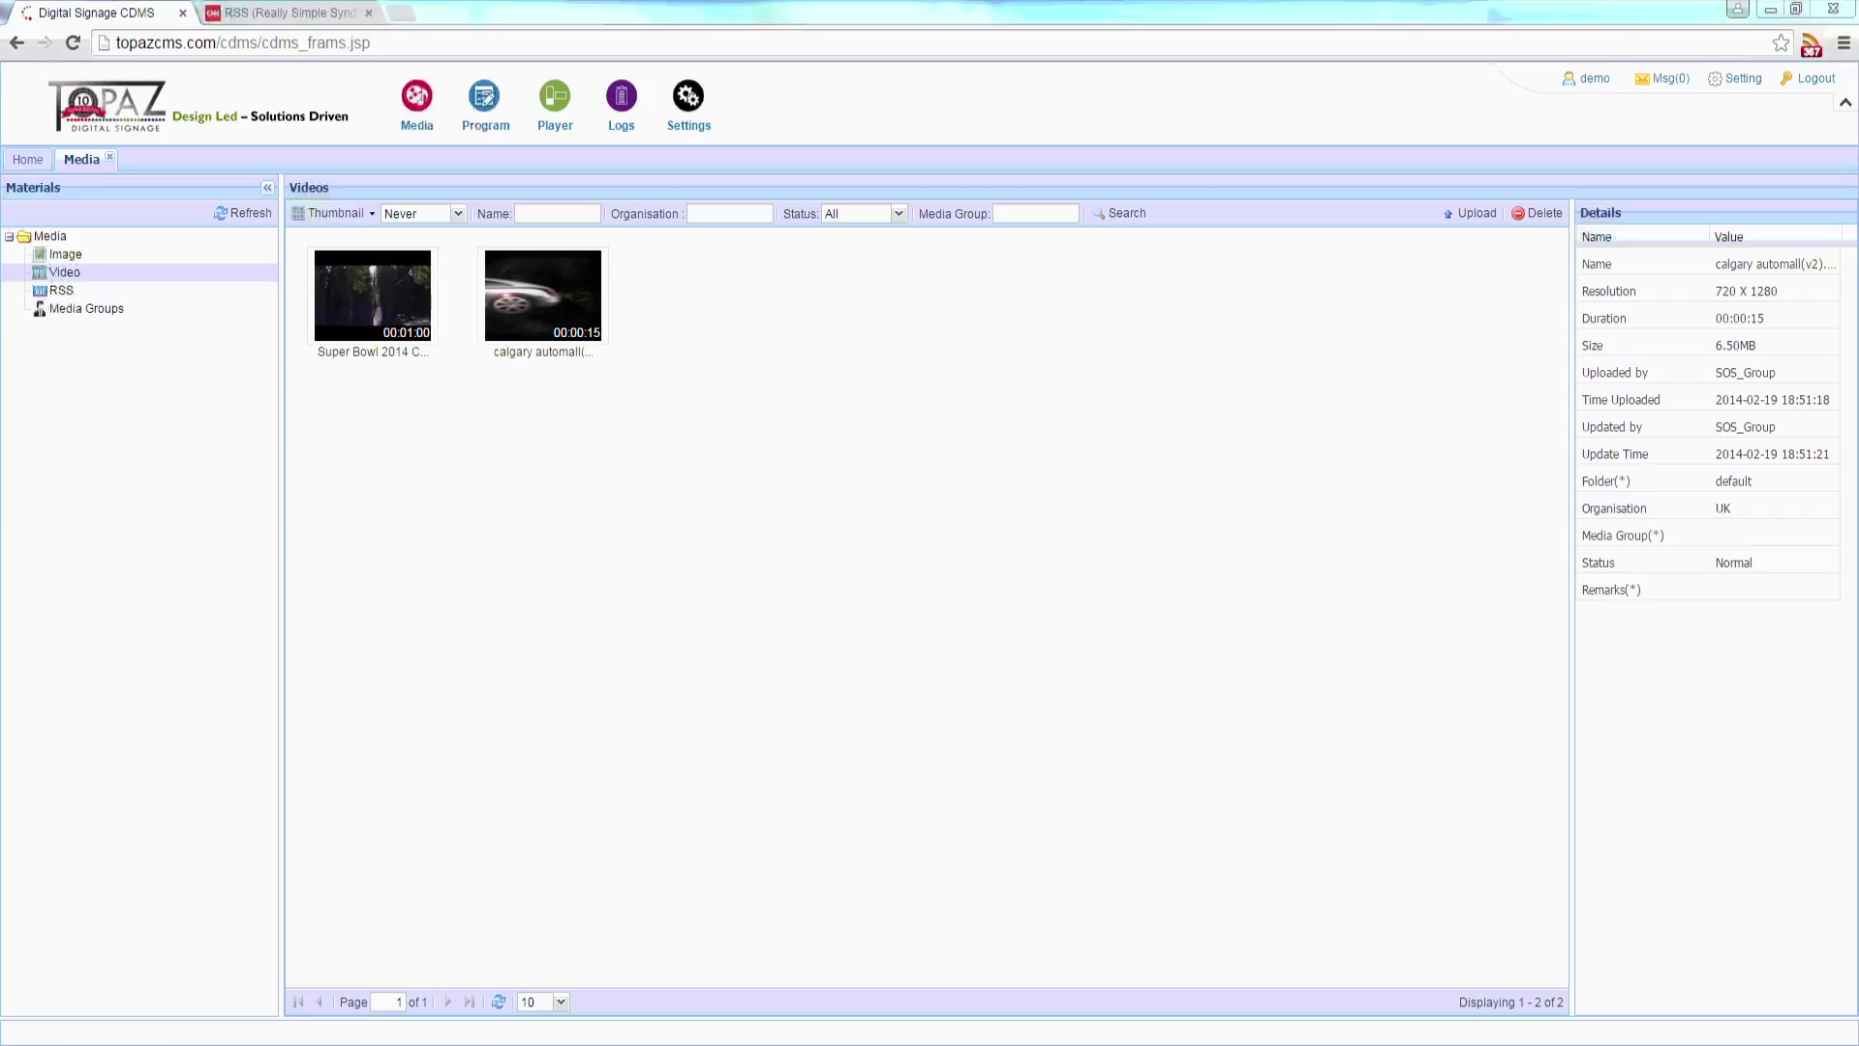
Step: Show the RSS list and copy the CNN Top Stories feed link address
{"action": "left_click", "coordinate": [56, 292]}
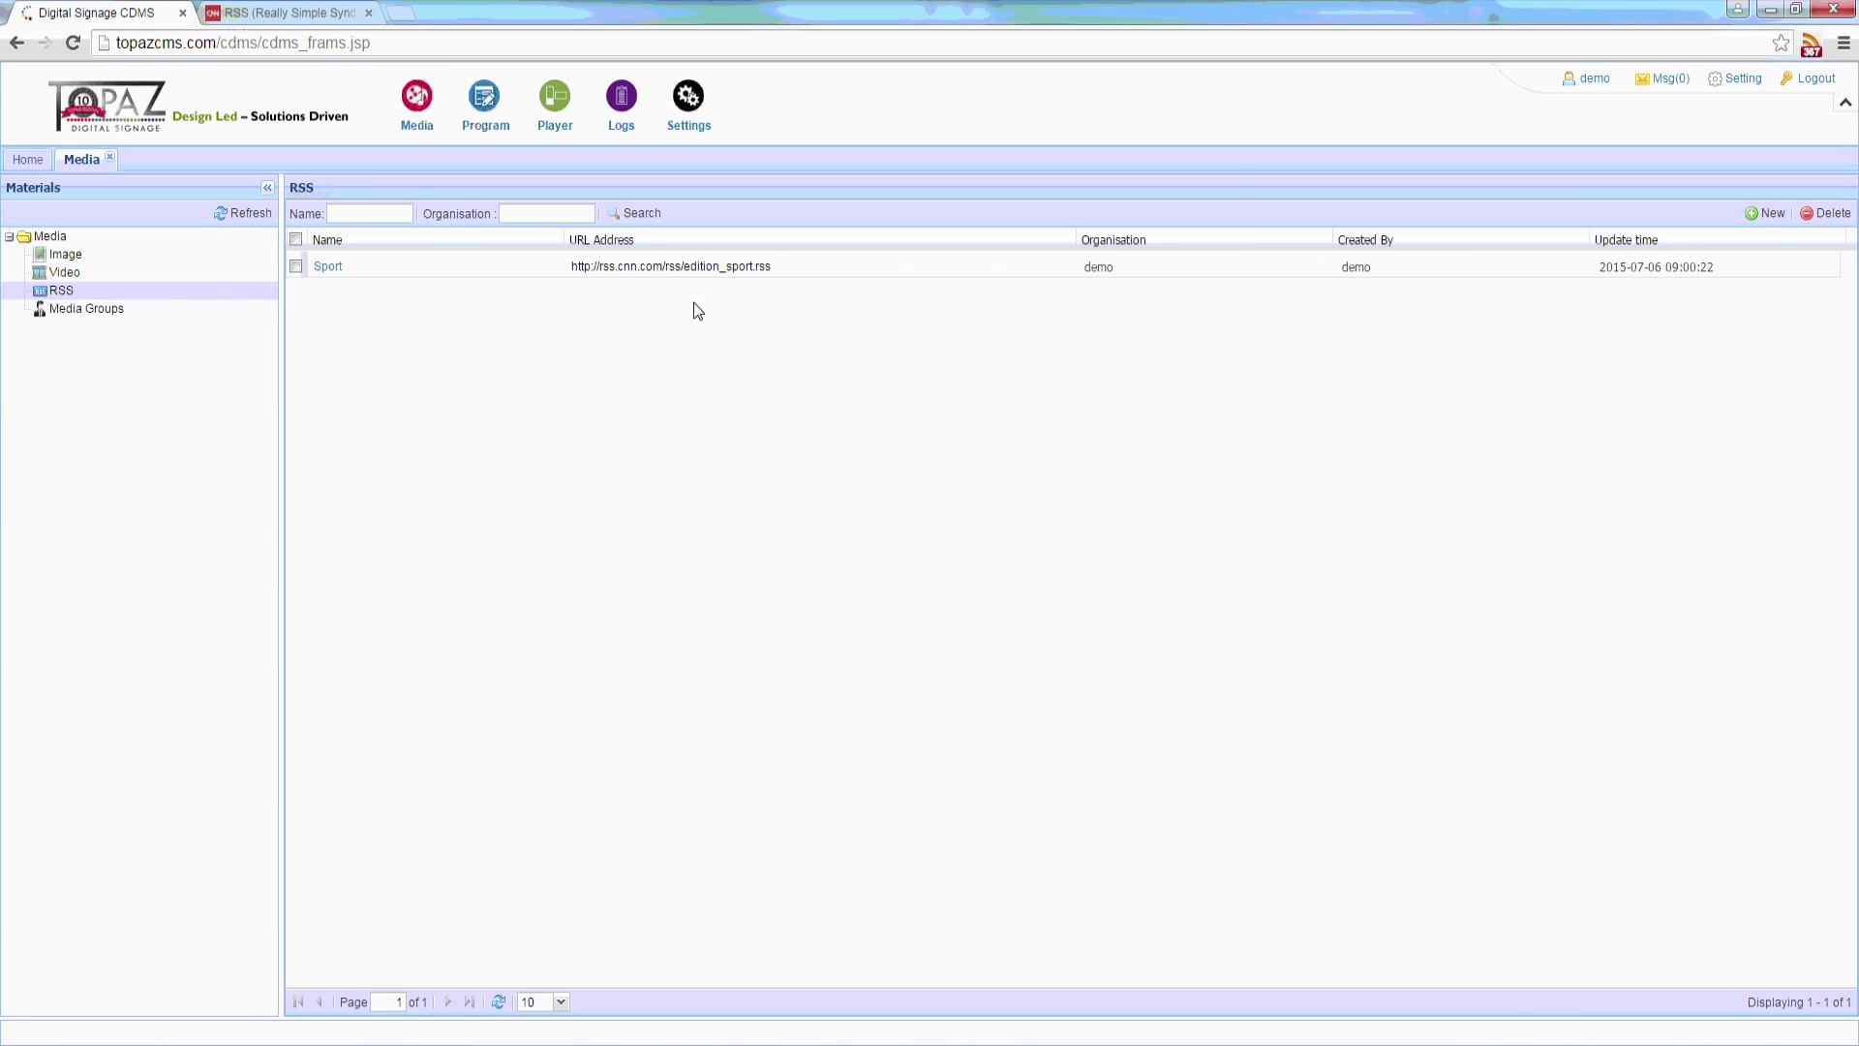
{"action": "left_click", "coordinate": [292, 8]}
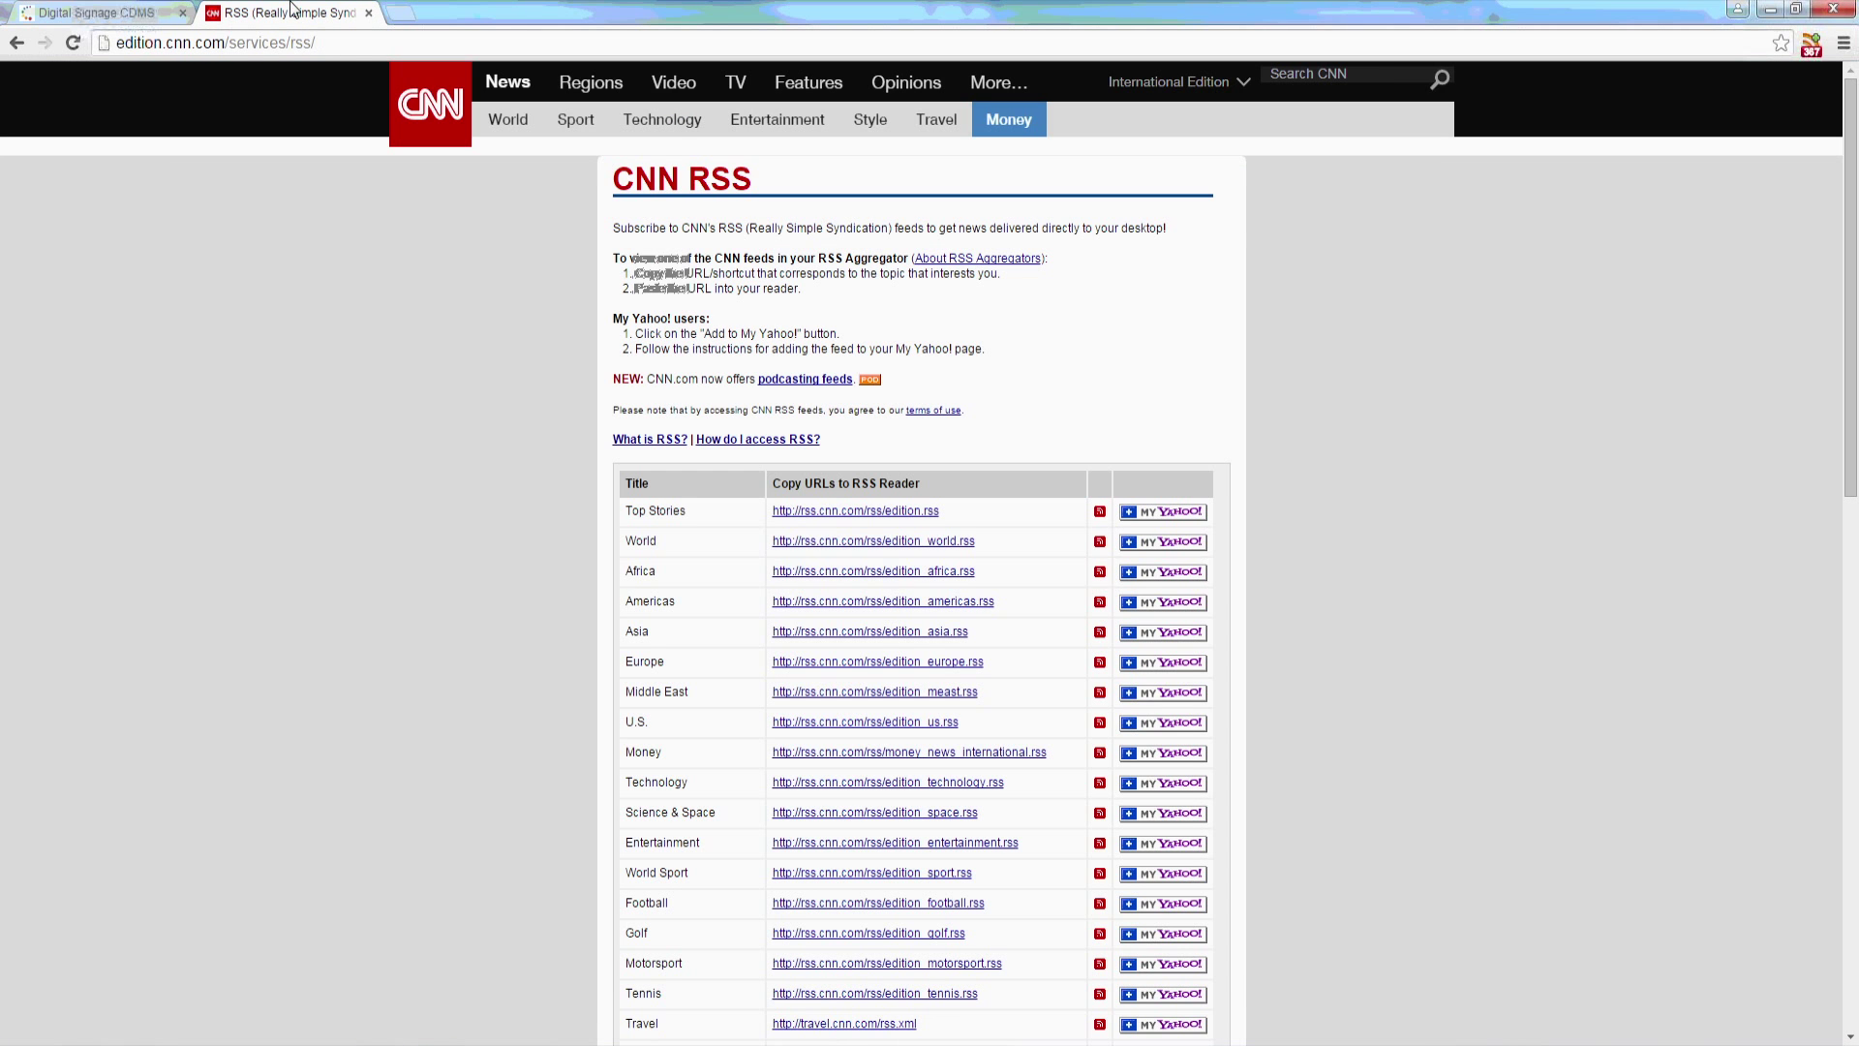
{"action": "right_click", "coordinate": [850, 510]}
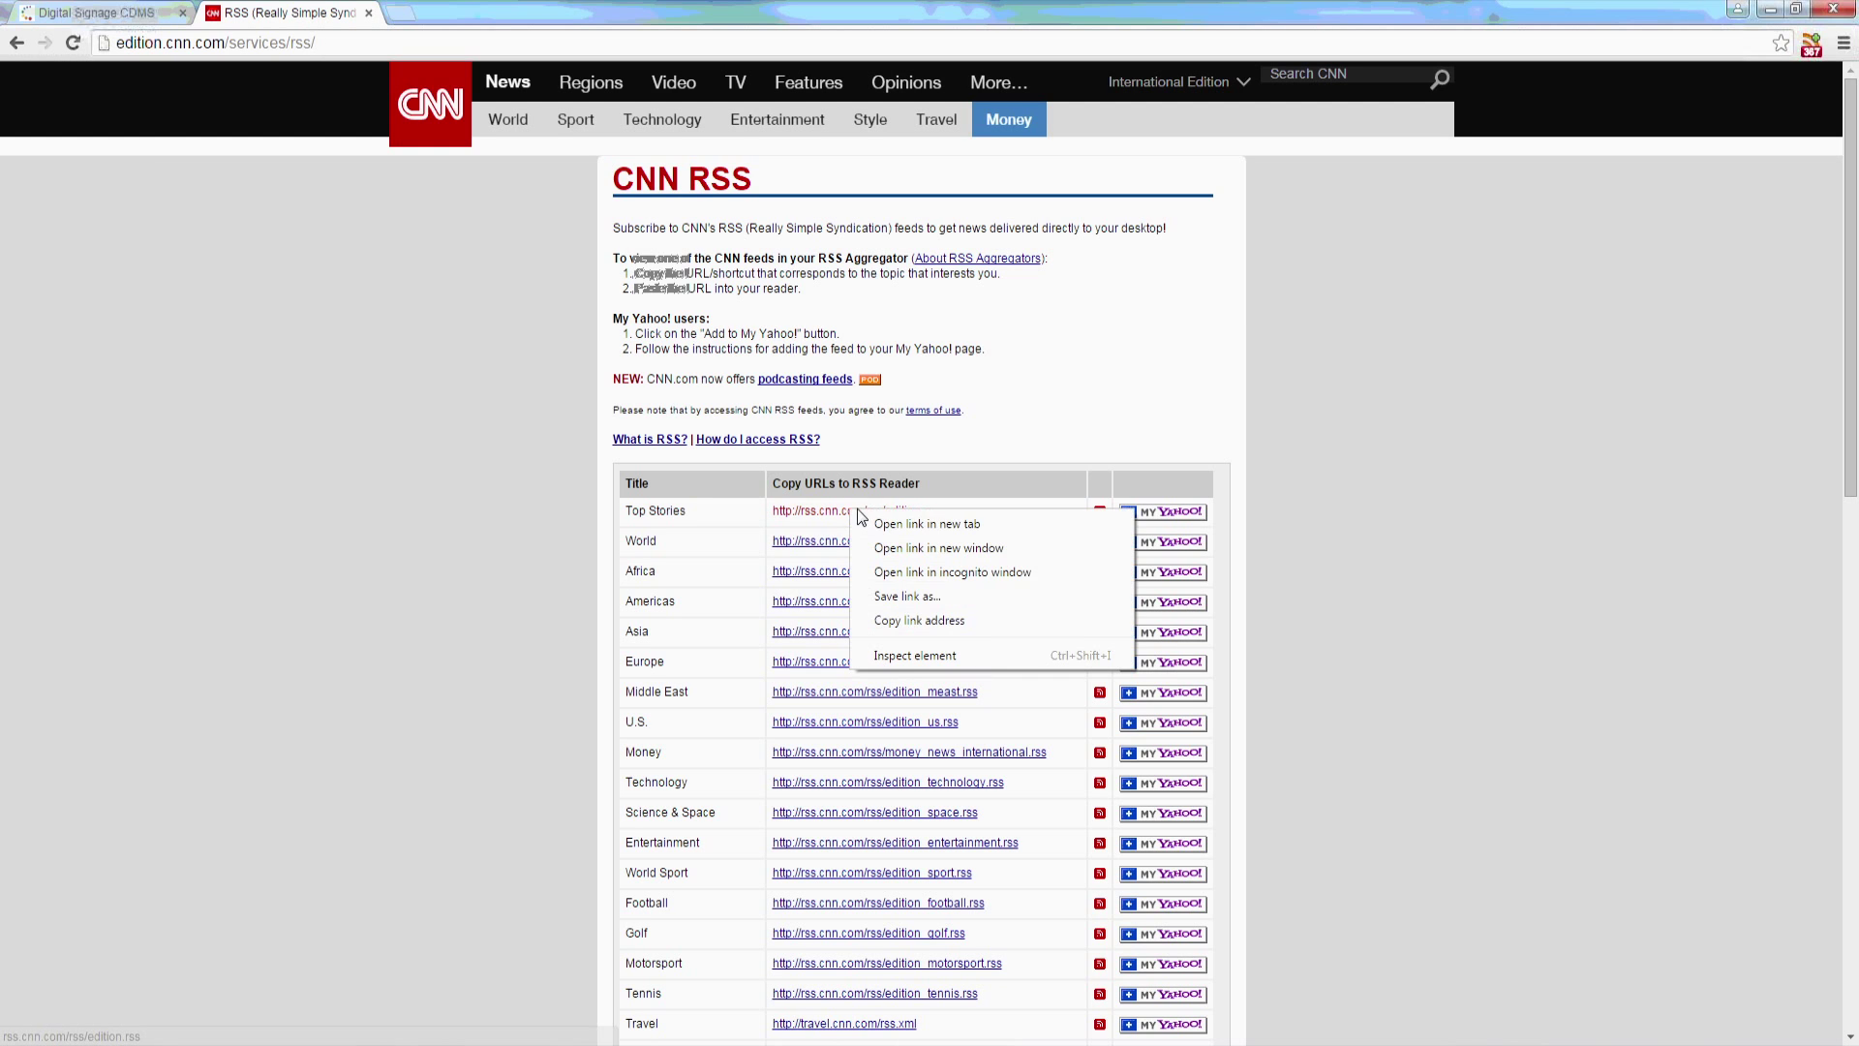
{"action": "left_click", "coordinate": [937, 619]}
Step: Create a 'CNN RSS' feed with the pasted CNN URL, 10 lines, Title+Content
{"action": "left_click", "coordinate": [120, 10]}
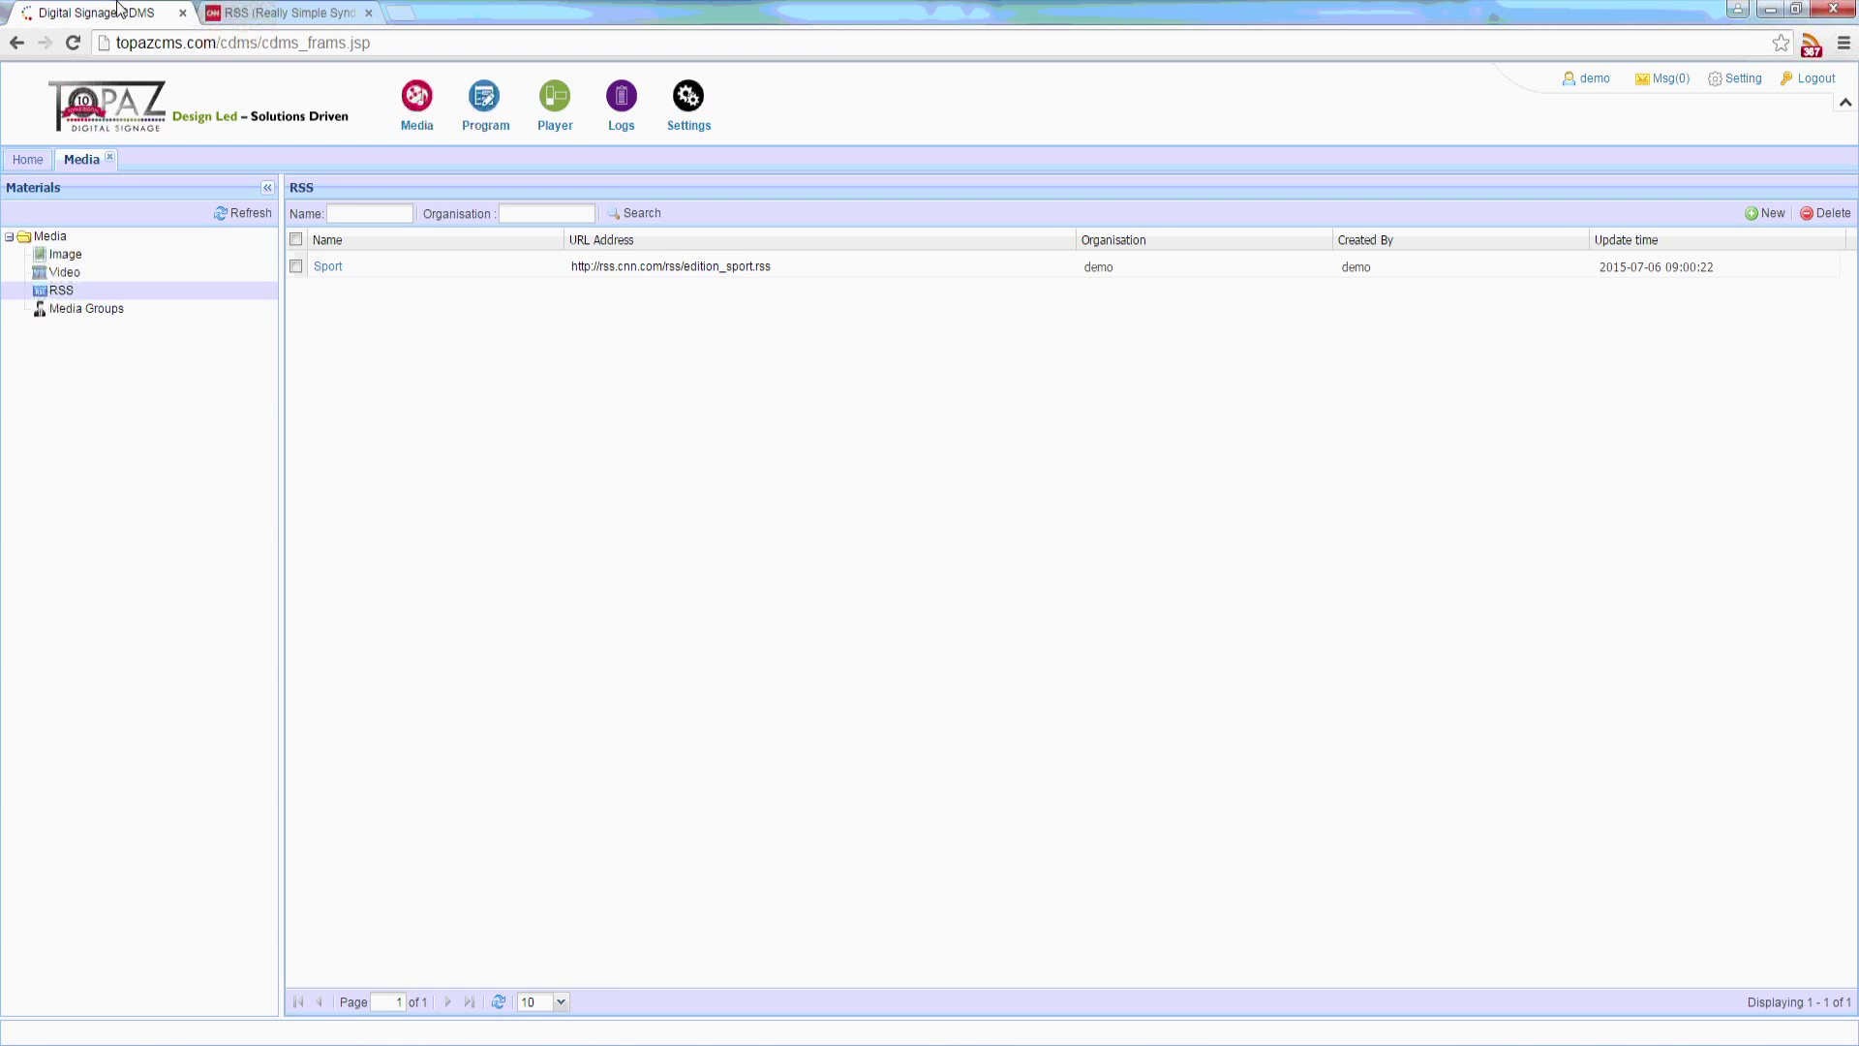
{"action": "left_click", "coordinate": [1762, 212]}
{"action": "left_click", "coordinate": [738, 461]}
{"action": "type", "text": "CNN RSS"}
{"action": "left_click", "coordinate": [765, 555]}
{"action": "key", "text": "ctrl+v"}
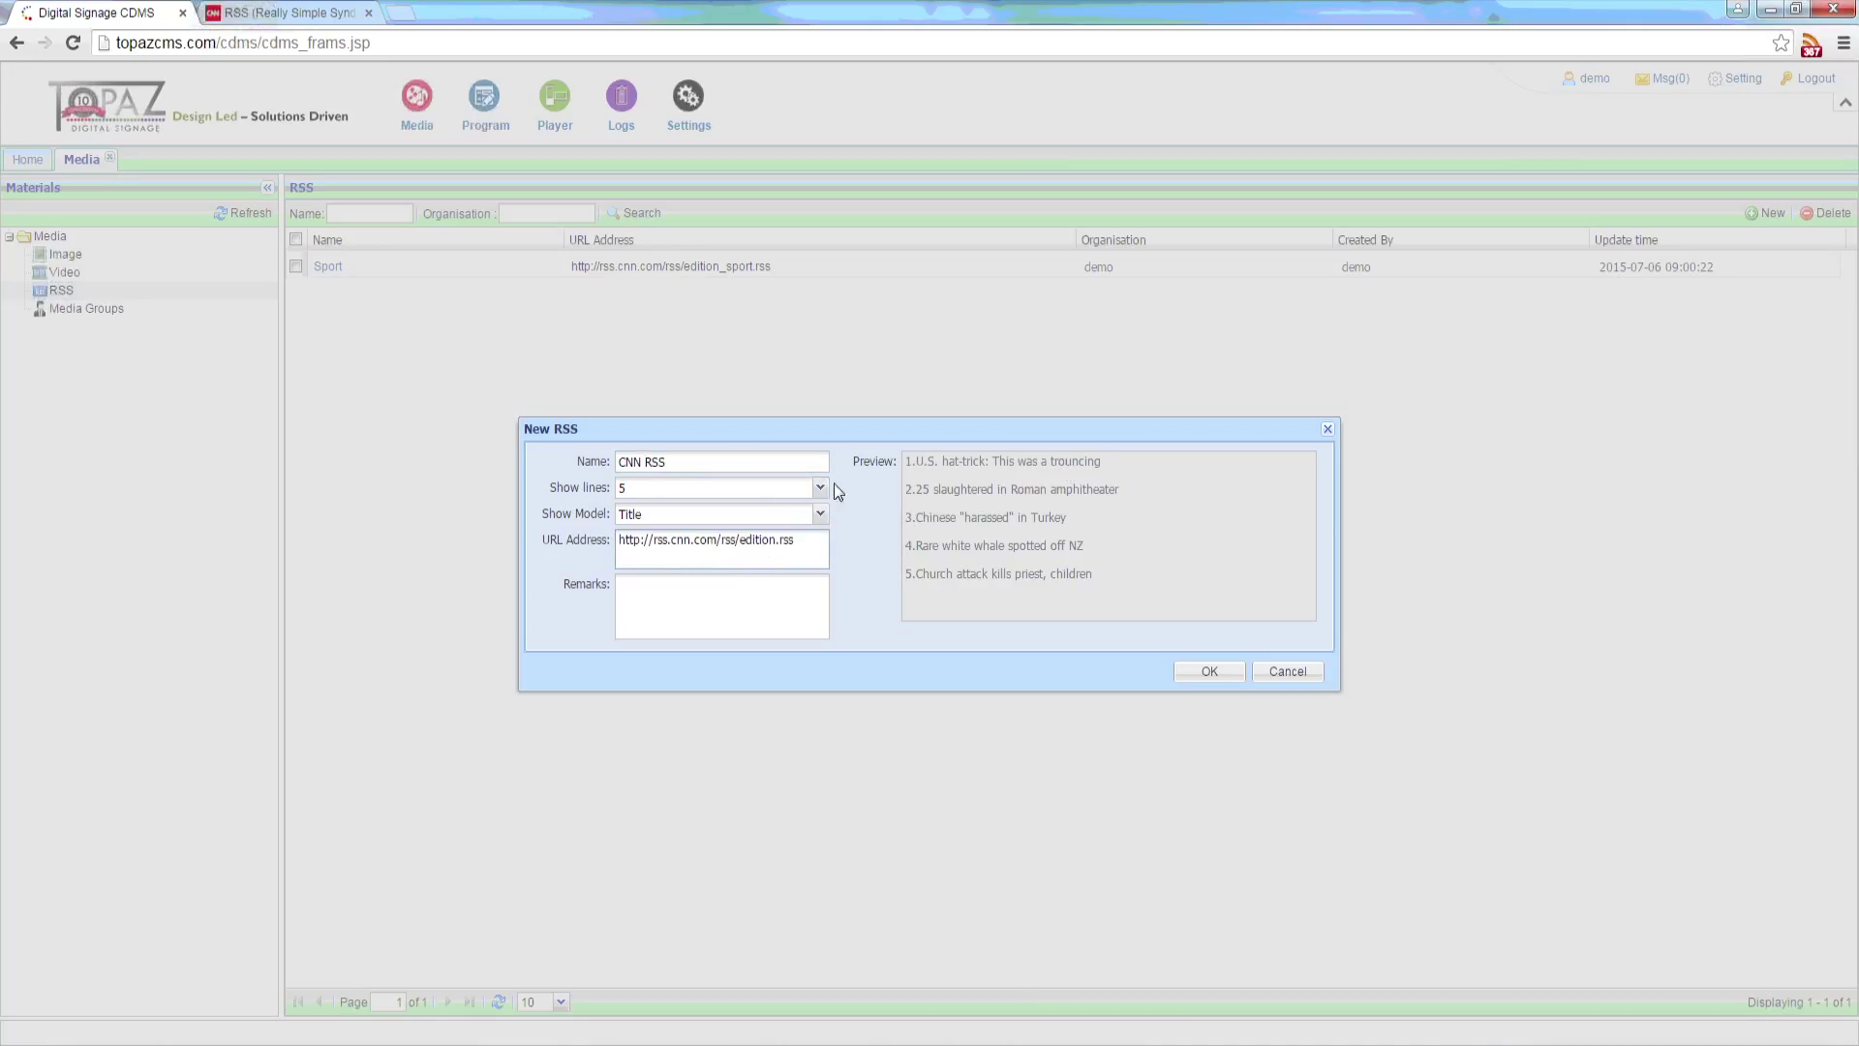
{"action": "left_click", "coordinate": [819, 487]}
{"action": "left_click", "coordinate": [648, 691]}
{"action": "left_click", "coordinate": [820, 513]}
{"action": "left_click", "coordinate": [745, 577]}
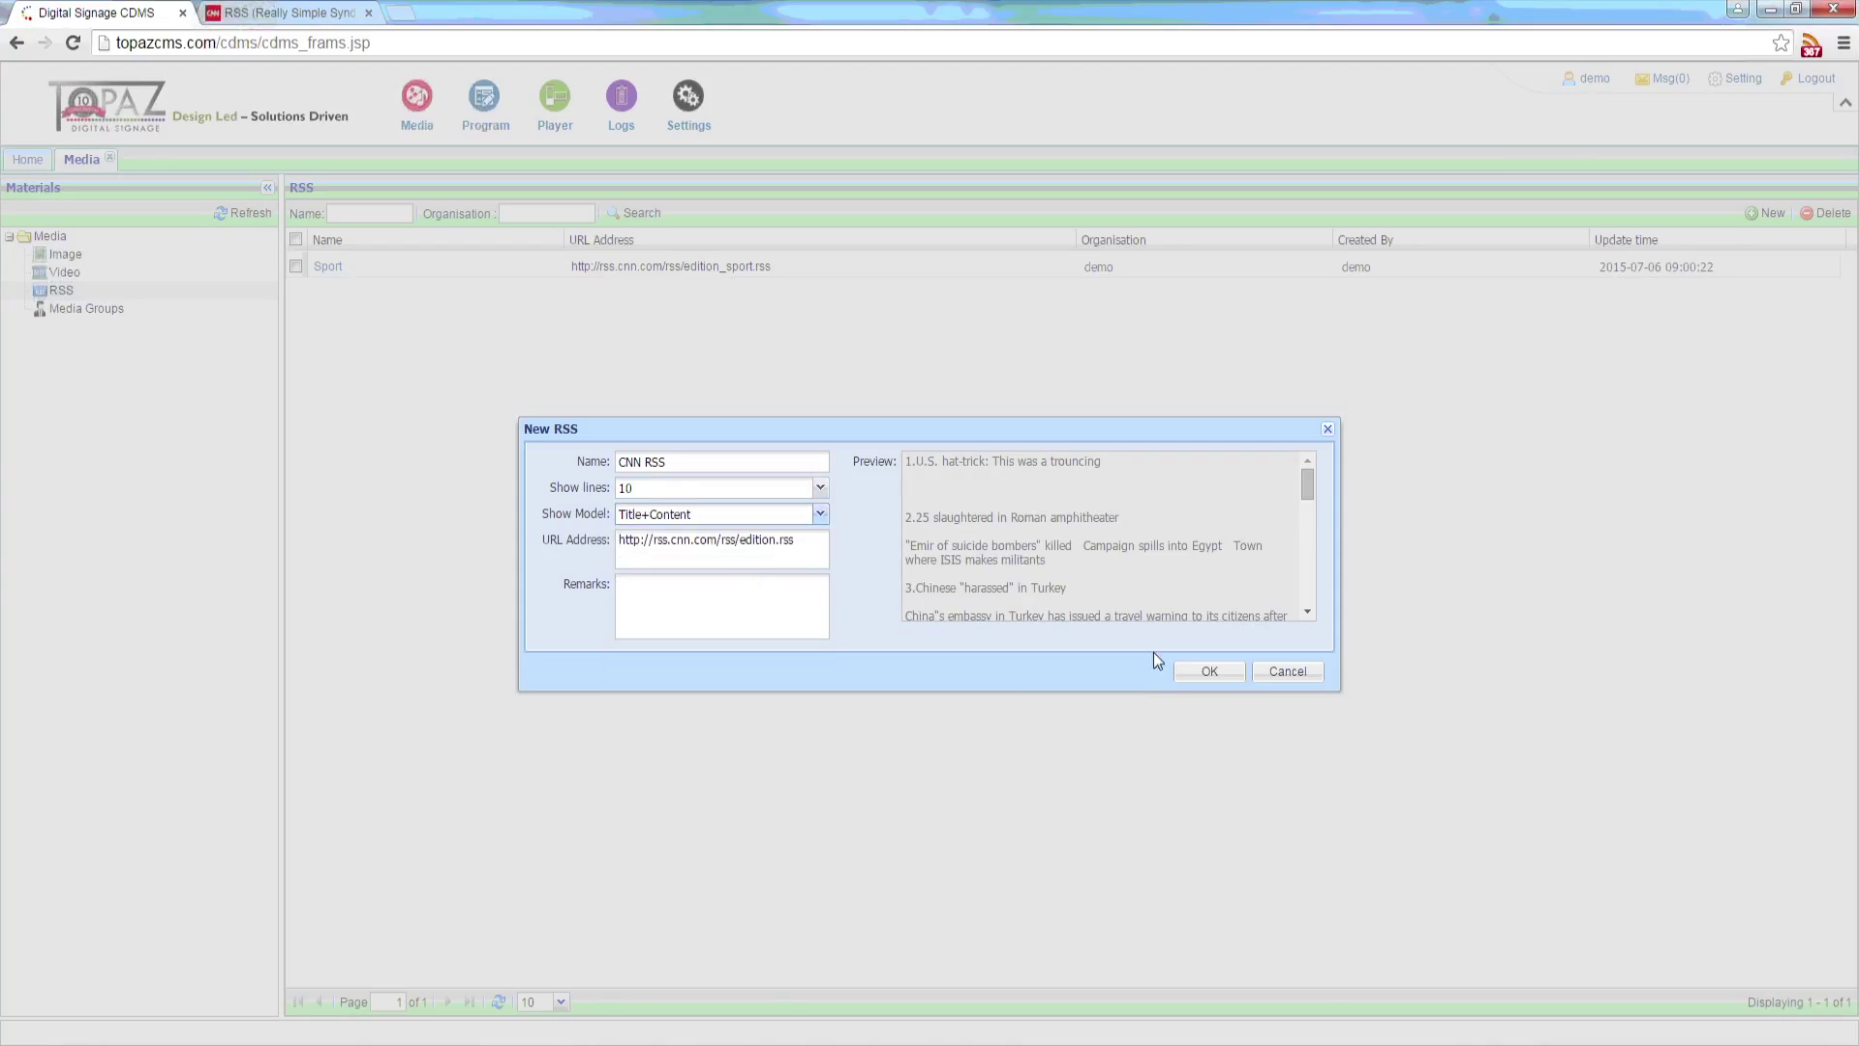
{"action": "left_click", "coordinate": [1196, 668]}
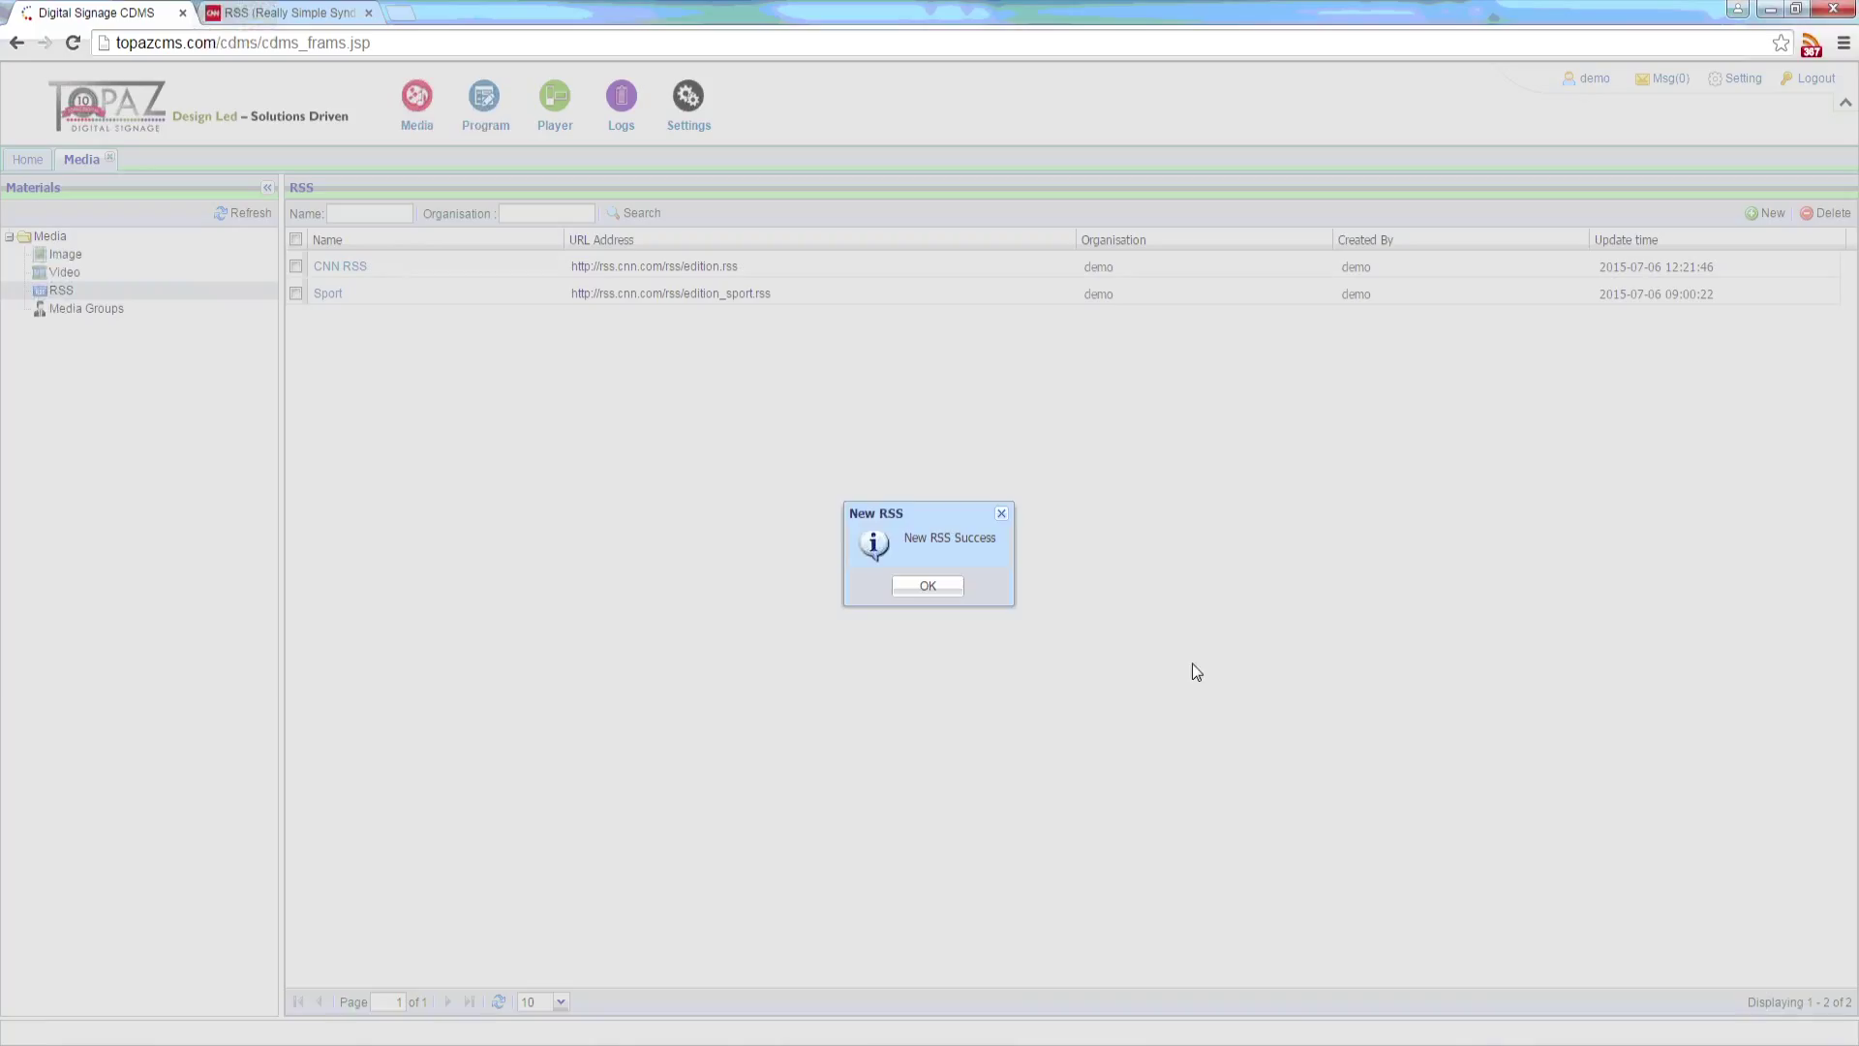
{"action": "left_click", "coordinate": [928, 586]}
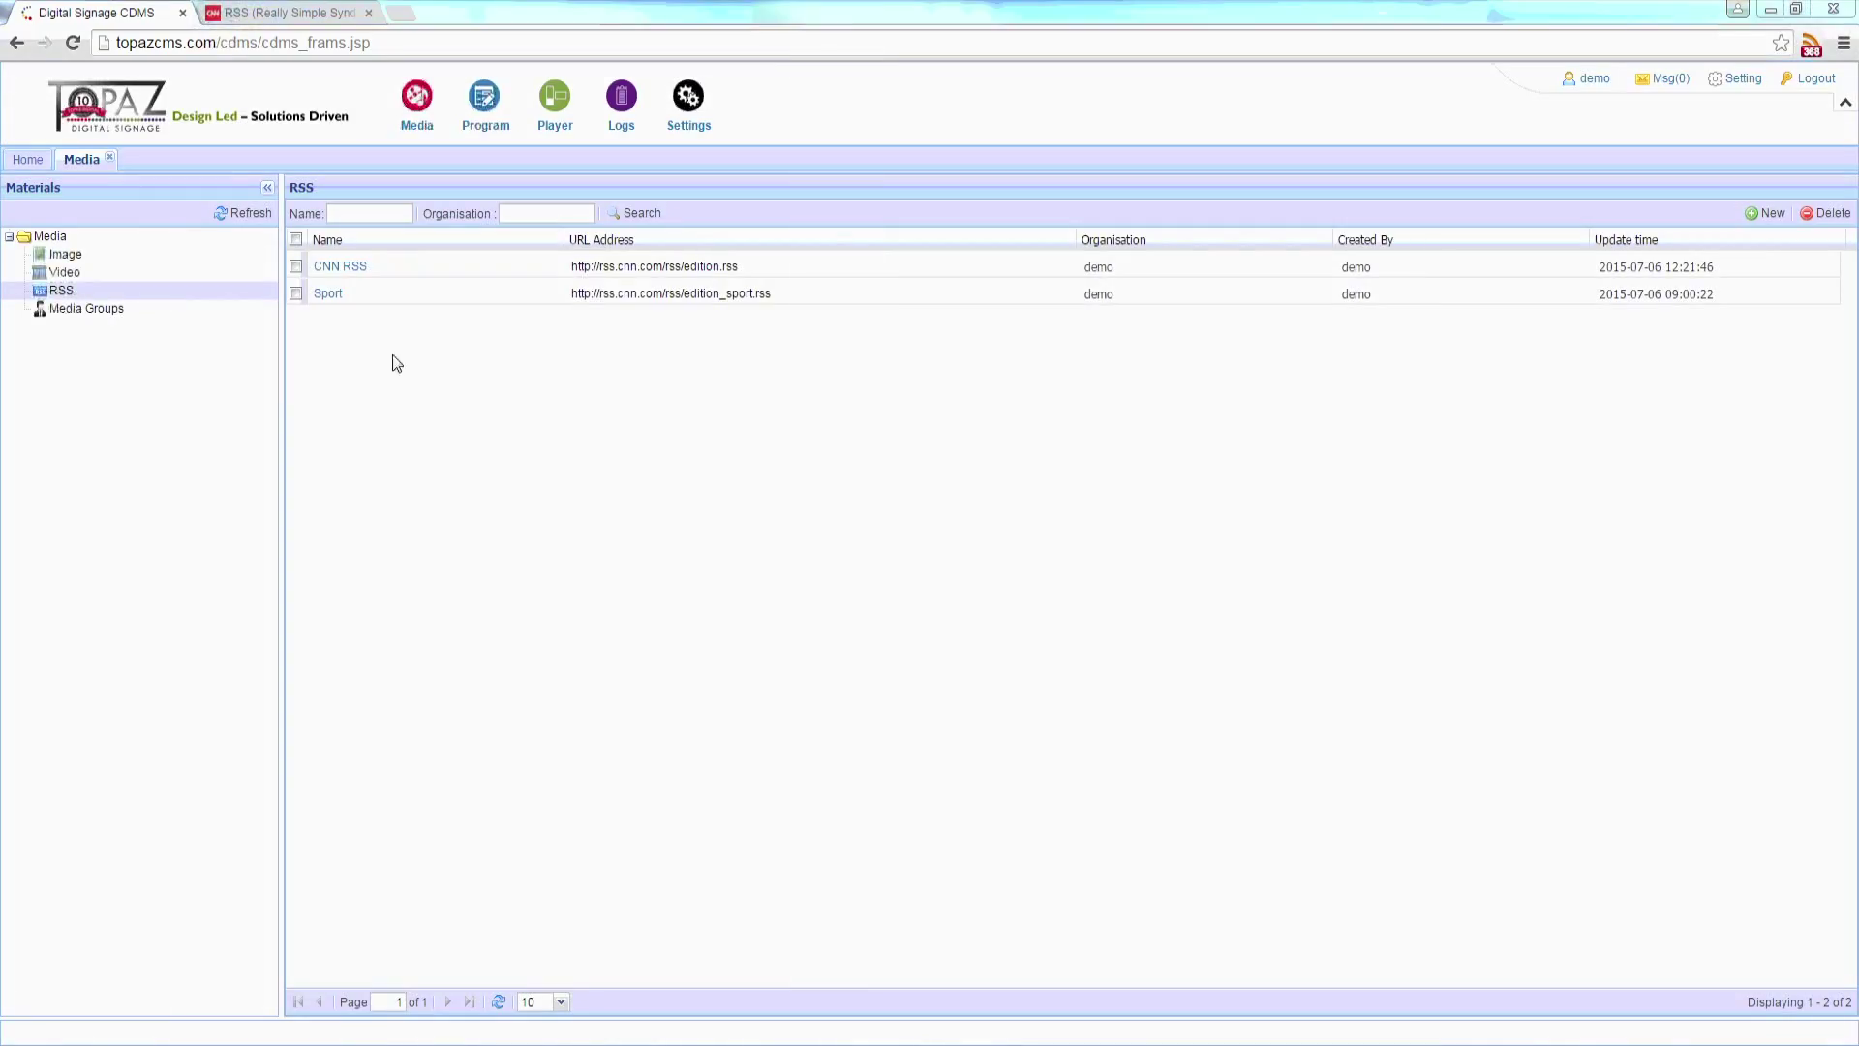
Step: Create a new media group named Drinks
{"action": "left_click", "coordinate": [91, 306]}
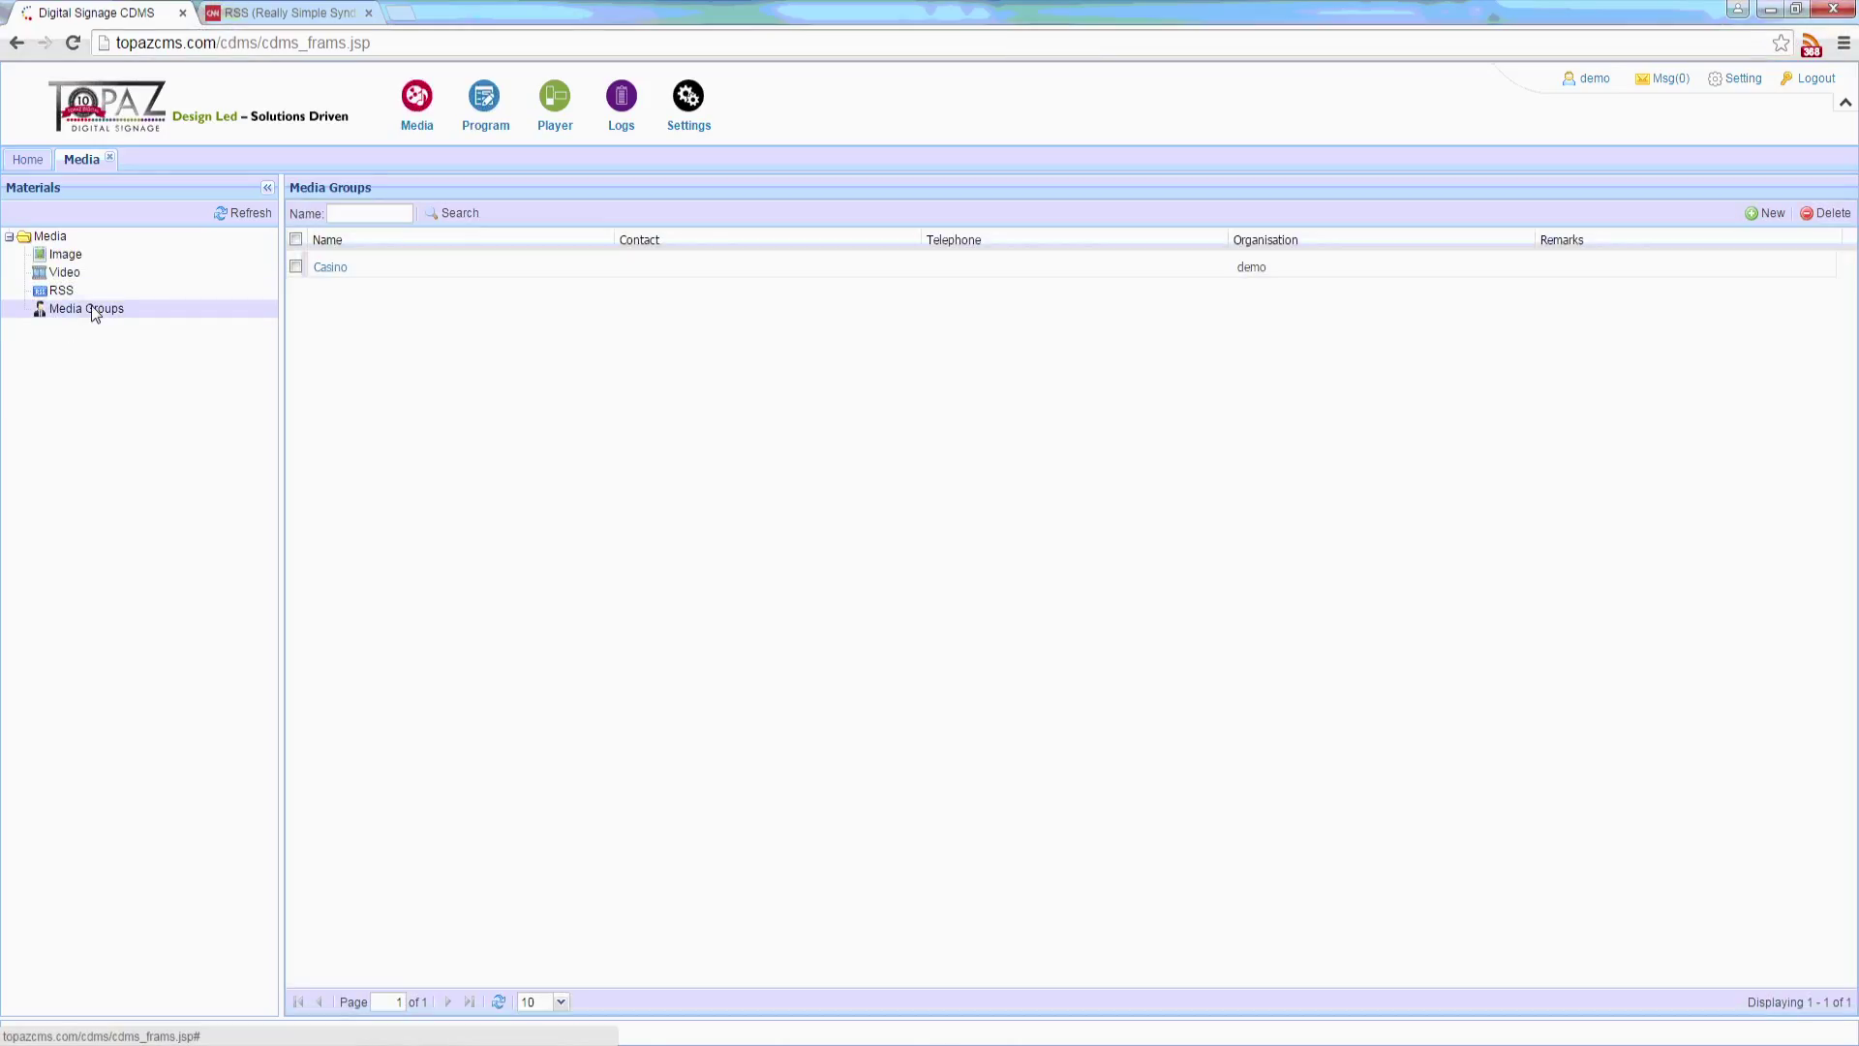
{"action": "left_click", "coordinate": [1768, 213]}
{"action": "left_click", "coordinate": [903, 423]}
{"action": "type", "text": "Dm"}
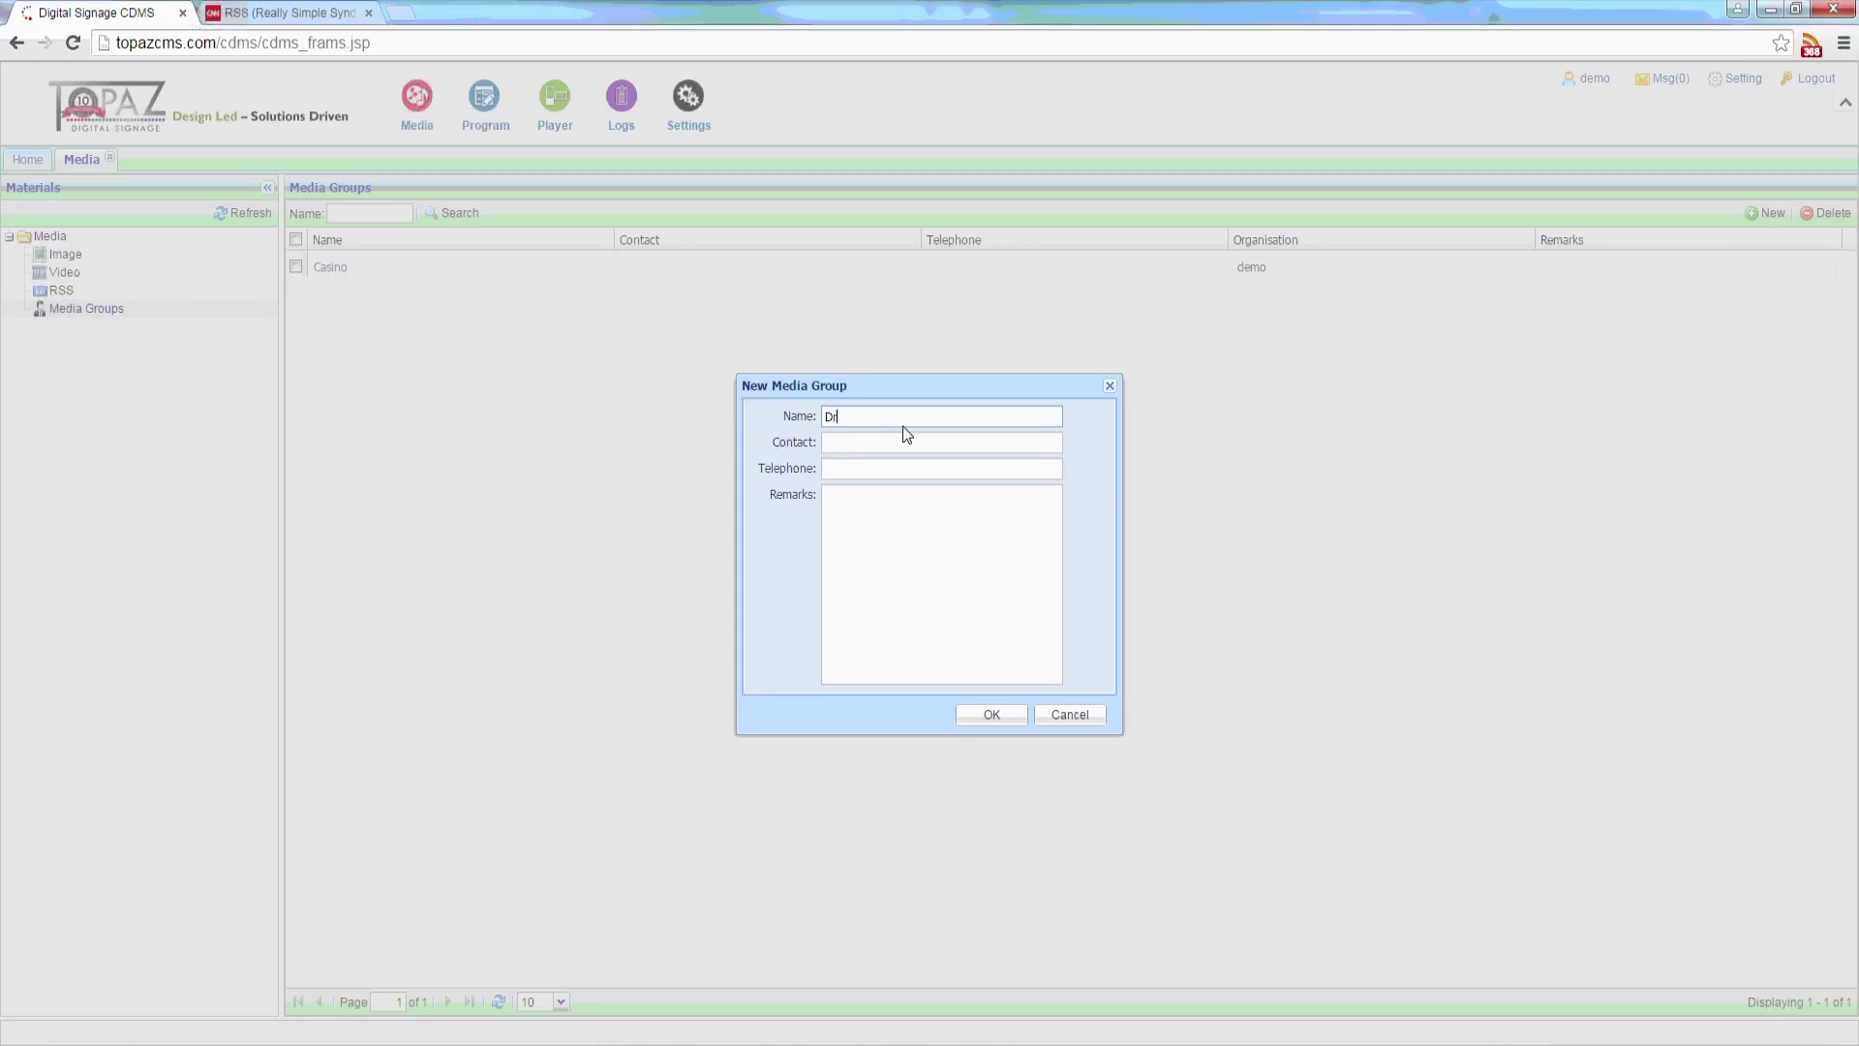
{"action": "type", "text": "inks"}
{"action": "left_click", "coordinate": [991, 712]}
{"action": "left_click", "coordinate": [927, 594]}
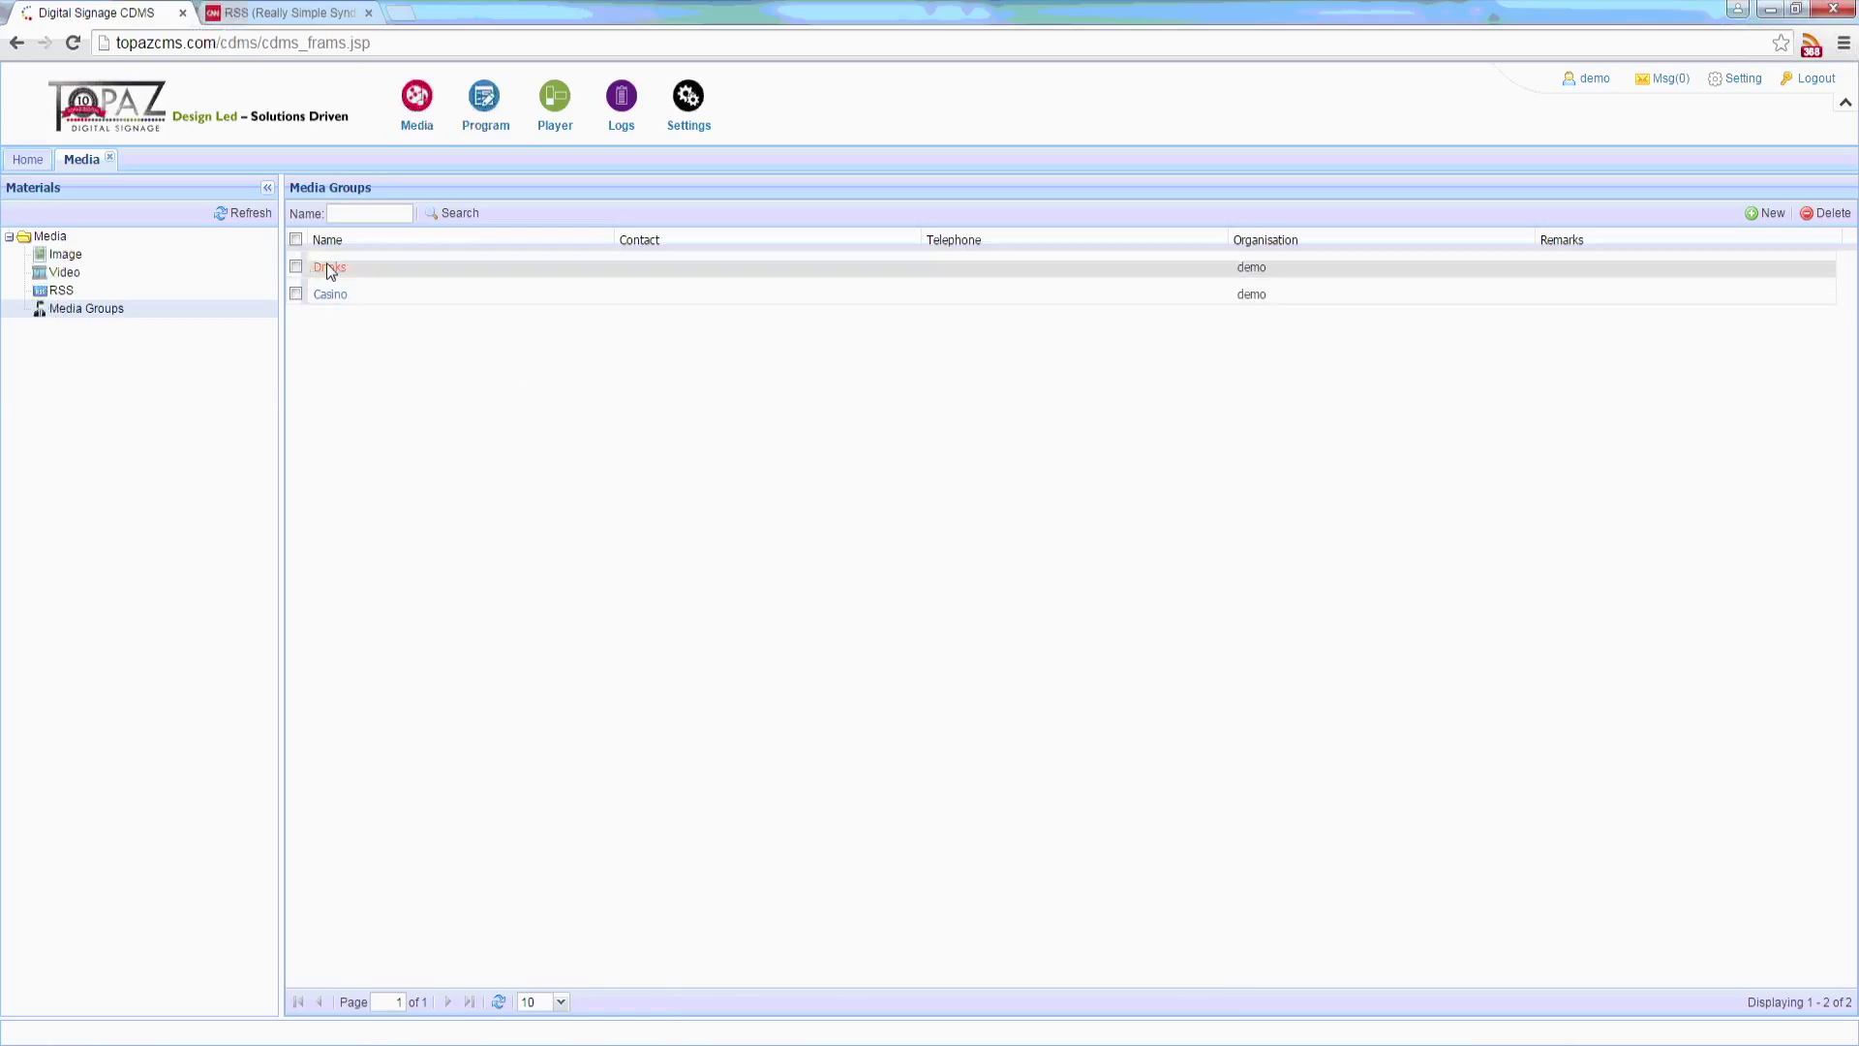
Step: Add the COCKTAILS and Party Tonight images to the Drinks group
{"action": "left_click", "coordinate": [327, 267]}
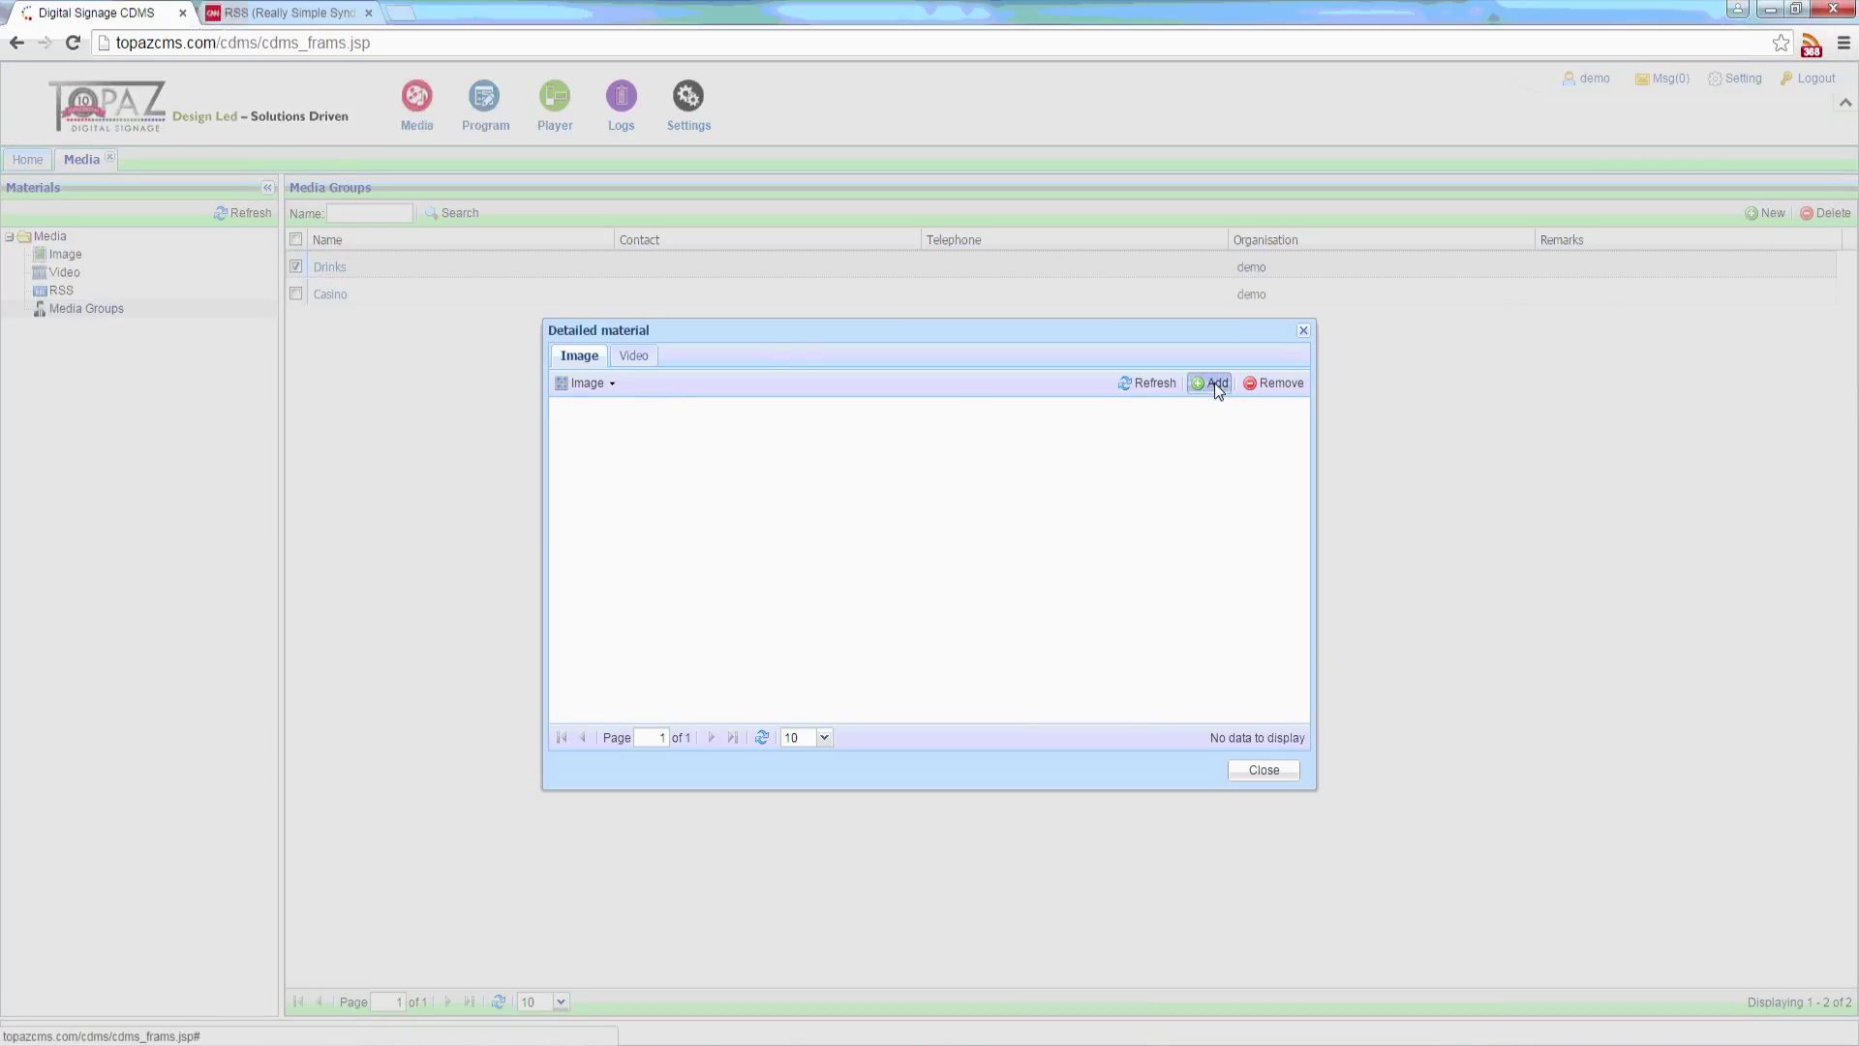
{"action": "left_click", "coordinate": [1212, 382]}
{"action": "left_click", "coordinate": [728, 495]}
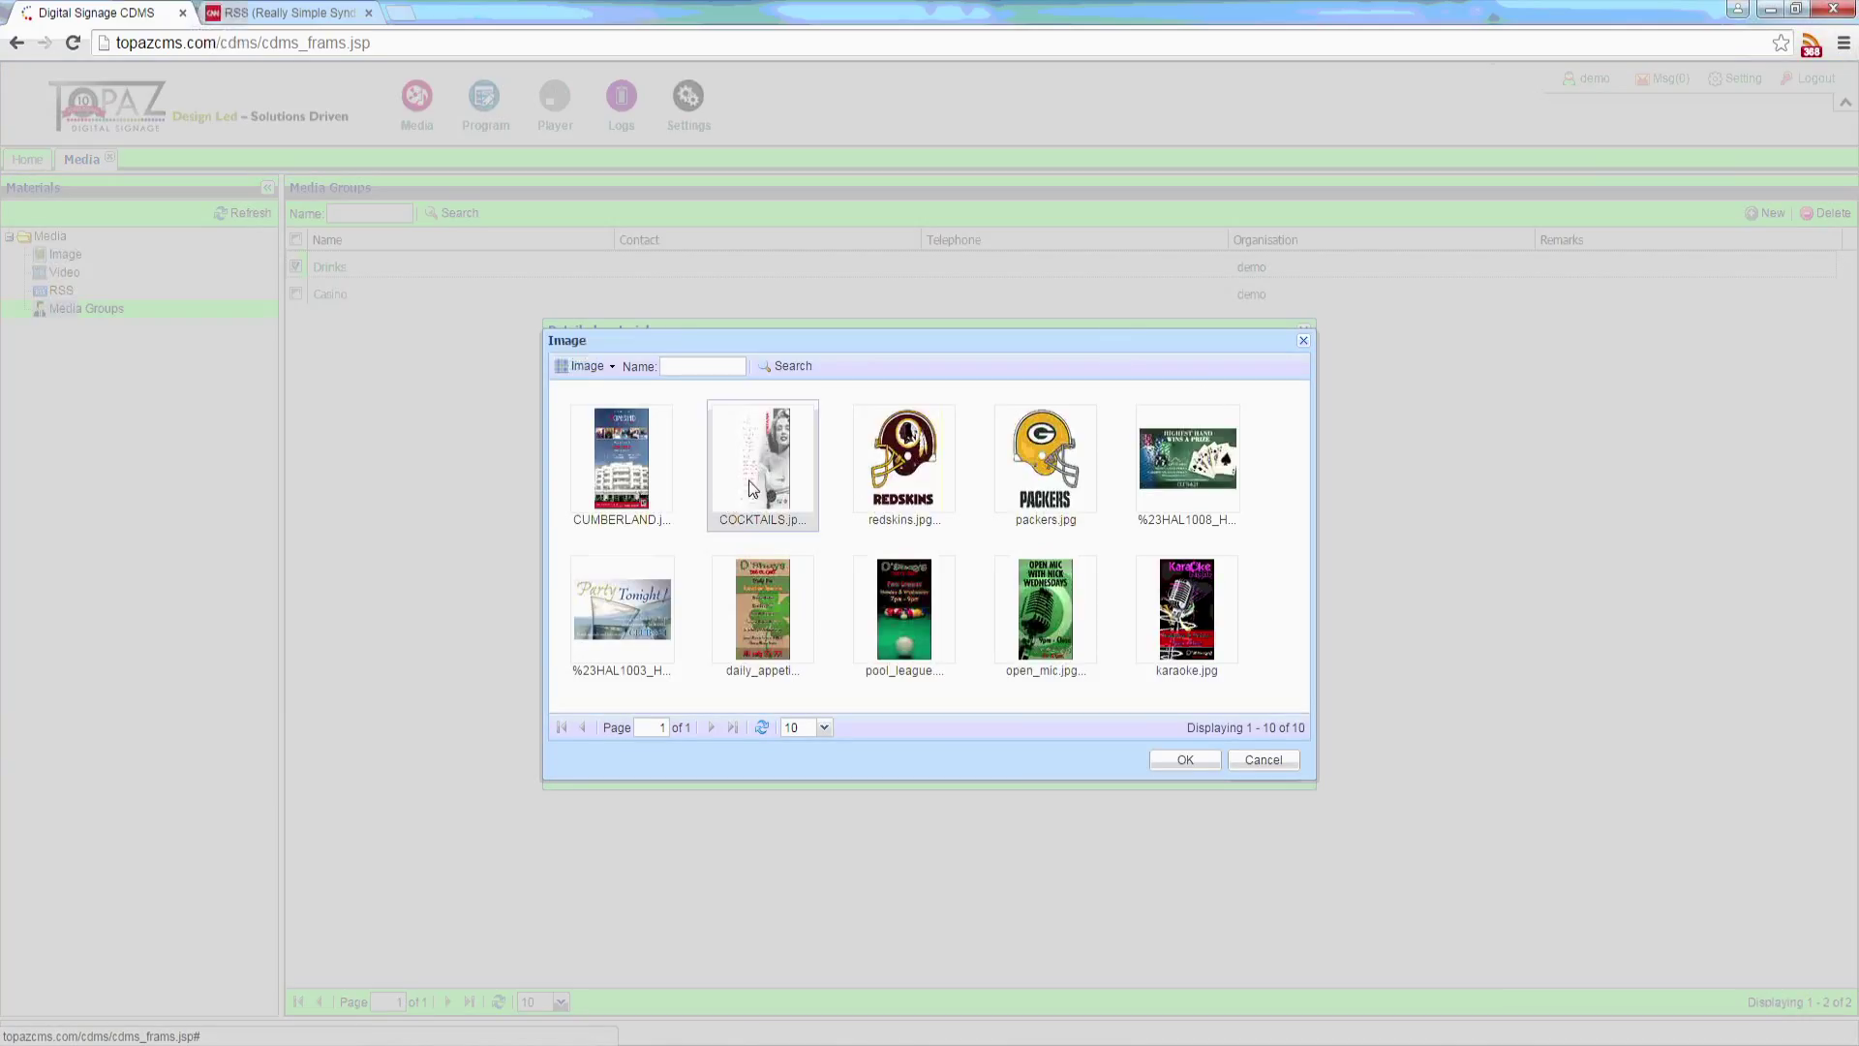
{"action": "left_click", "coordinate": [666, 625]}
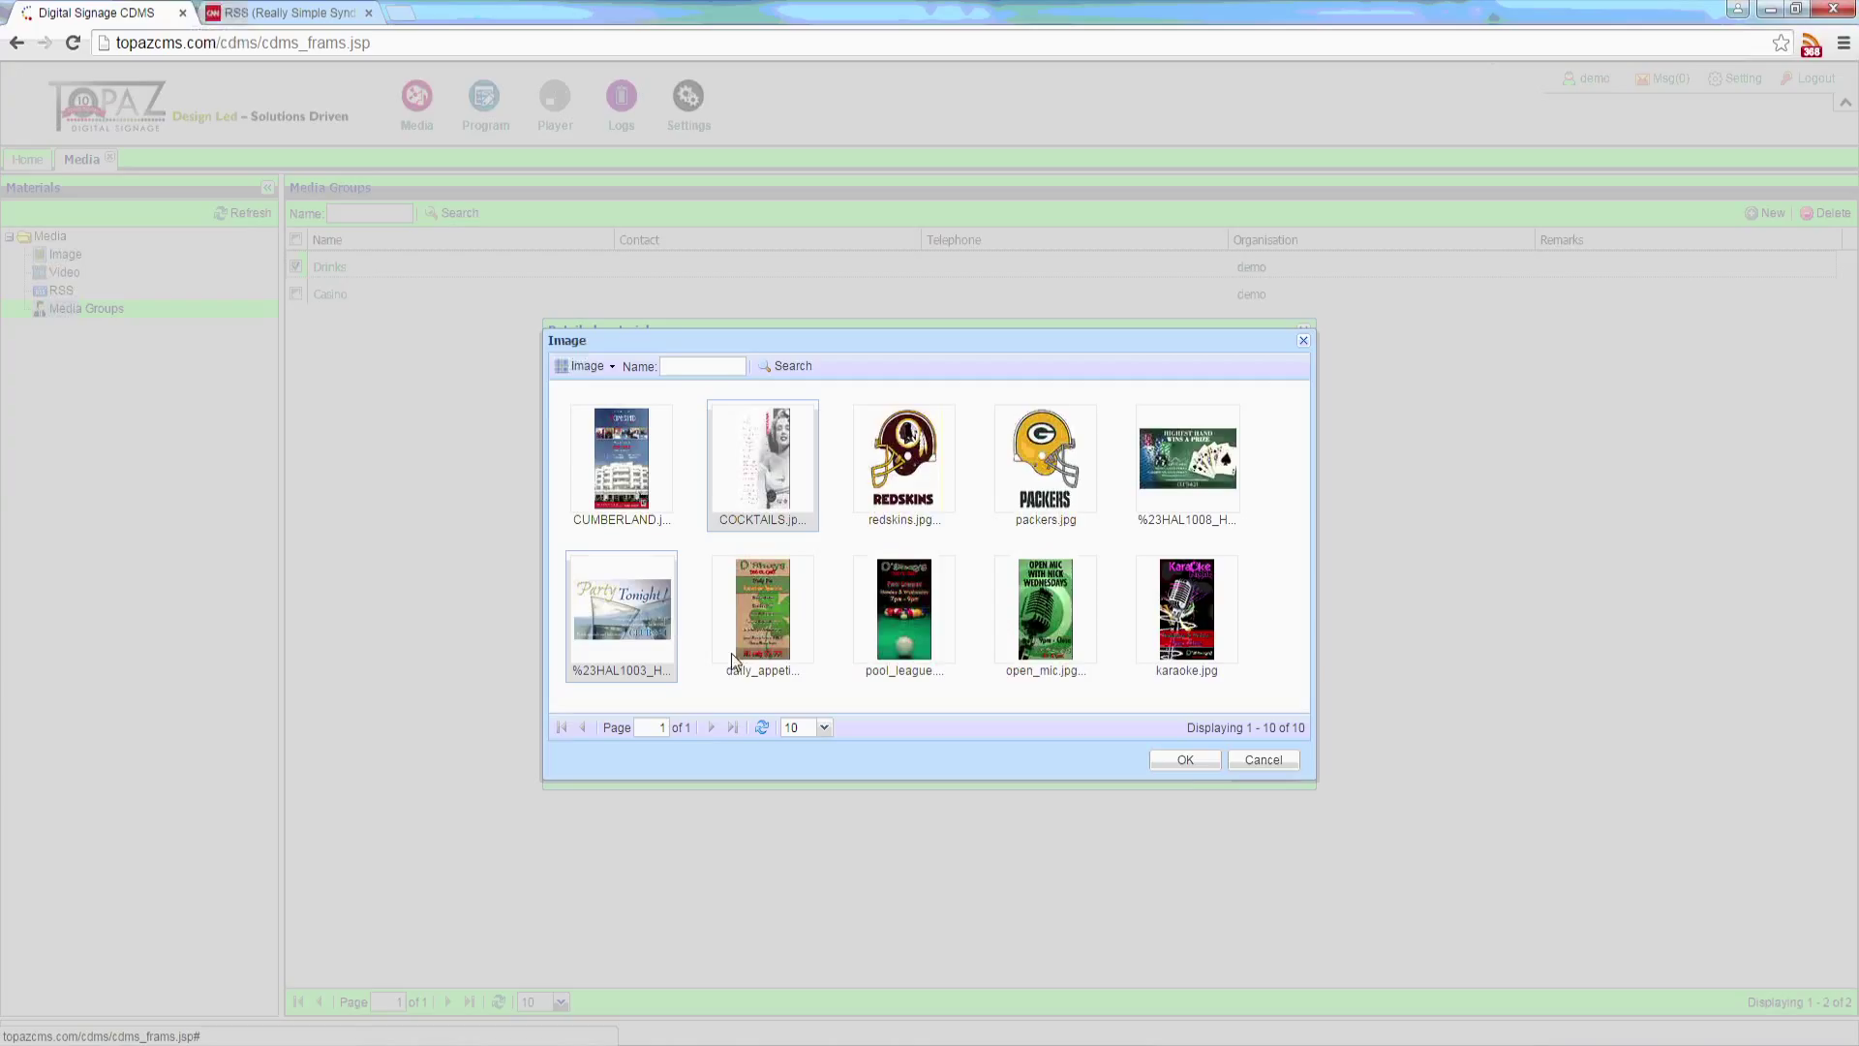
{"action": "left_click", "coordinate": [1193, 757]}
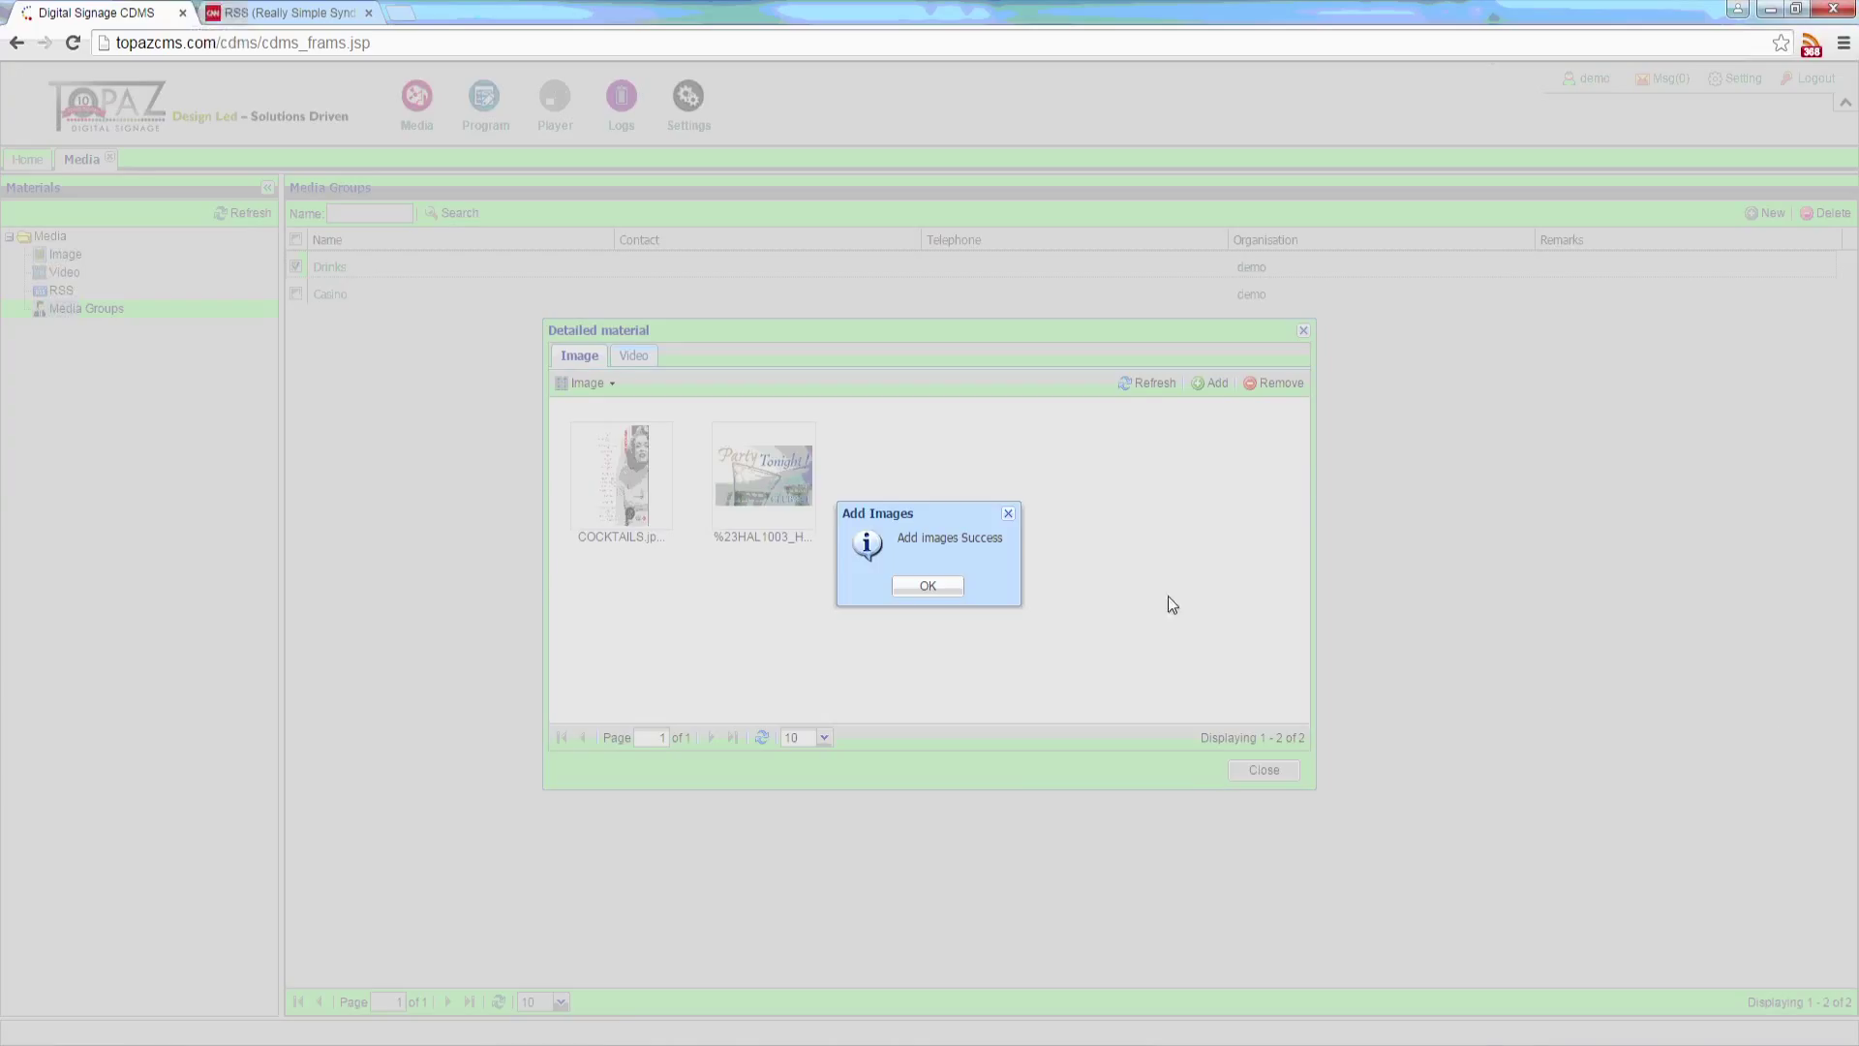
{"action": "left_click", "coordinate": [944, 588]}
Step: Close the group window and set the Image library's Media Group filter to Drinks
{"action": "left_click", "coordinate": [1263, 775]}
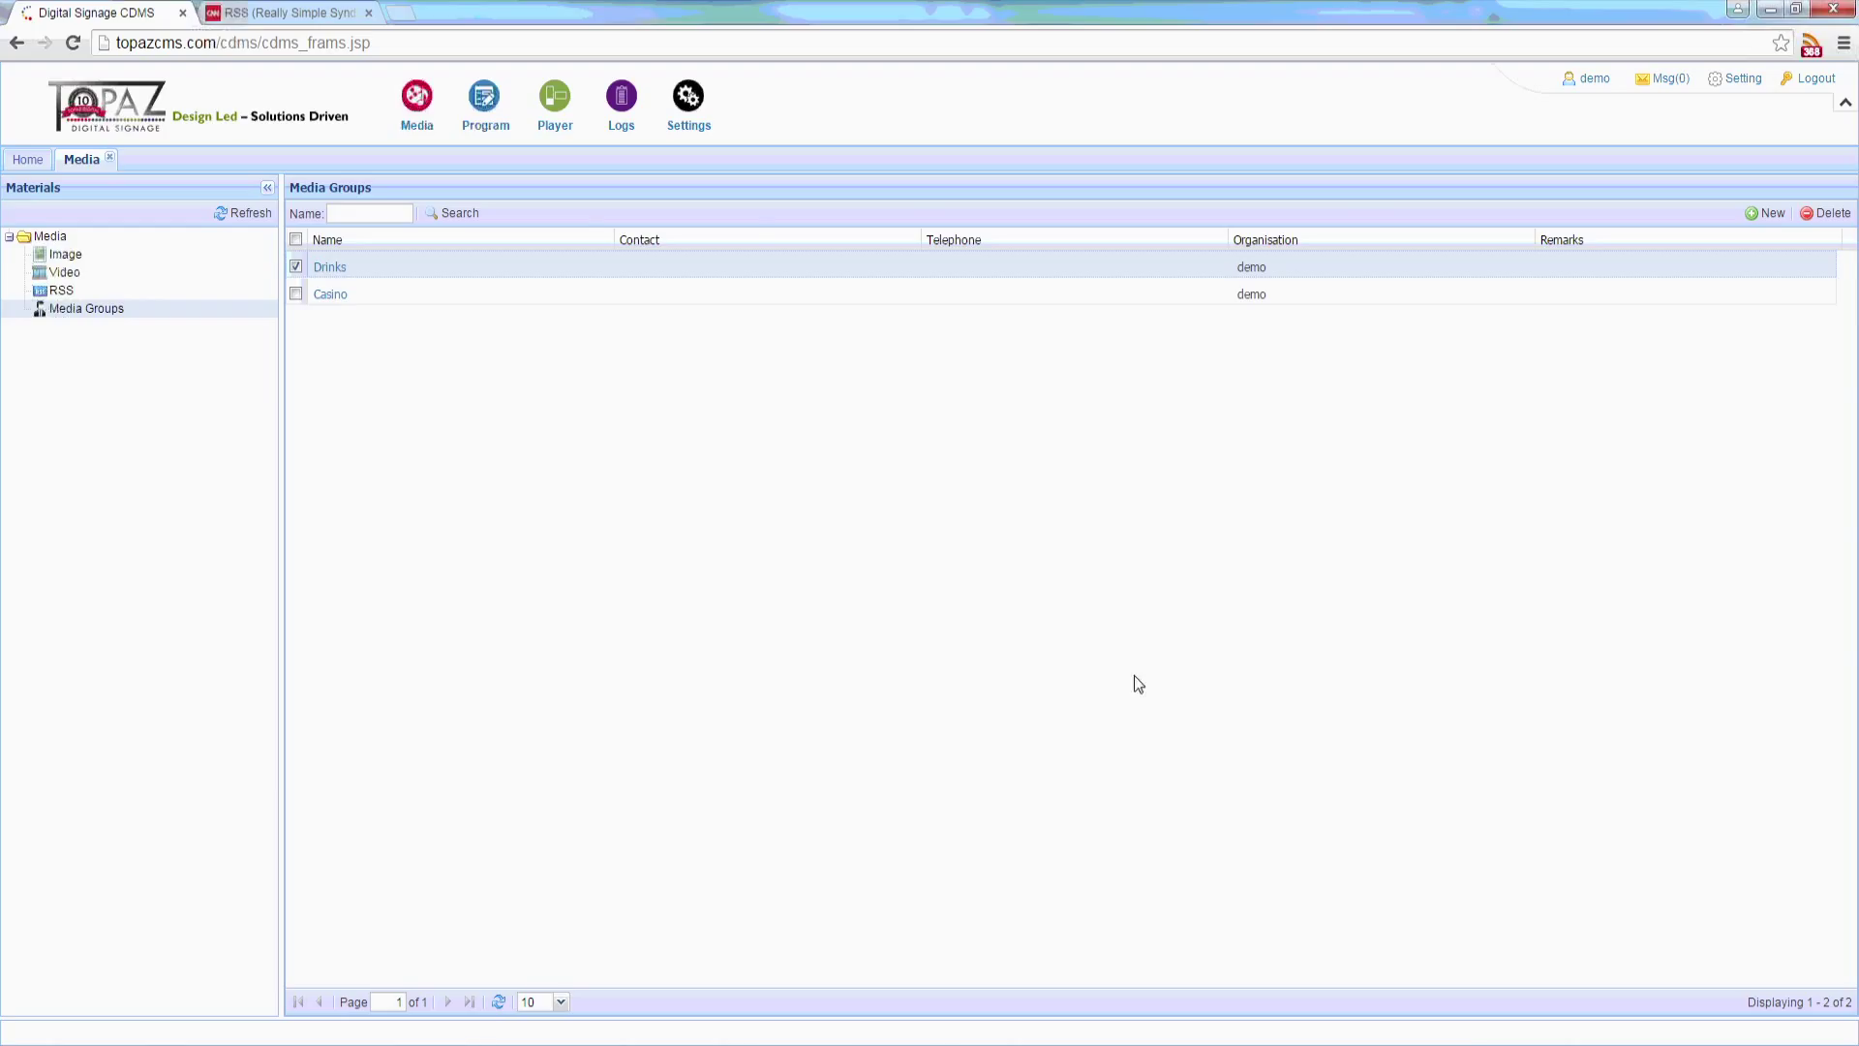
{"action": "left_click", "coordinate": [113, 253]}
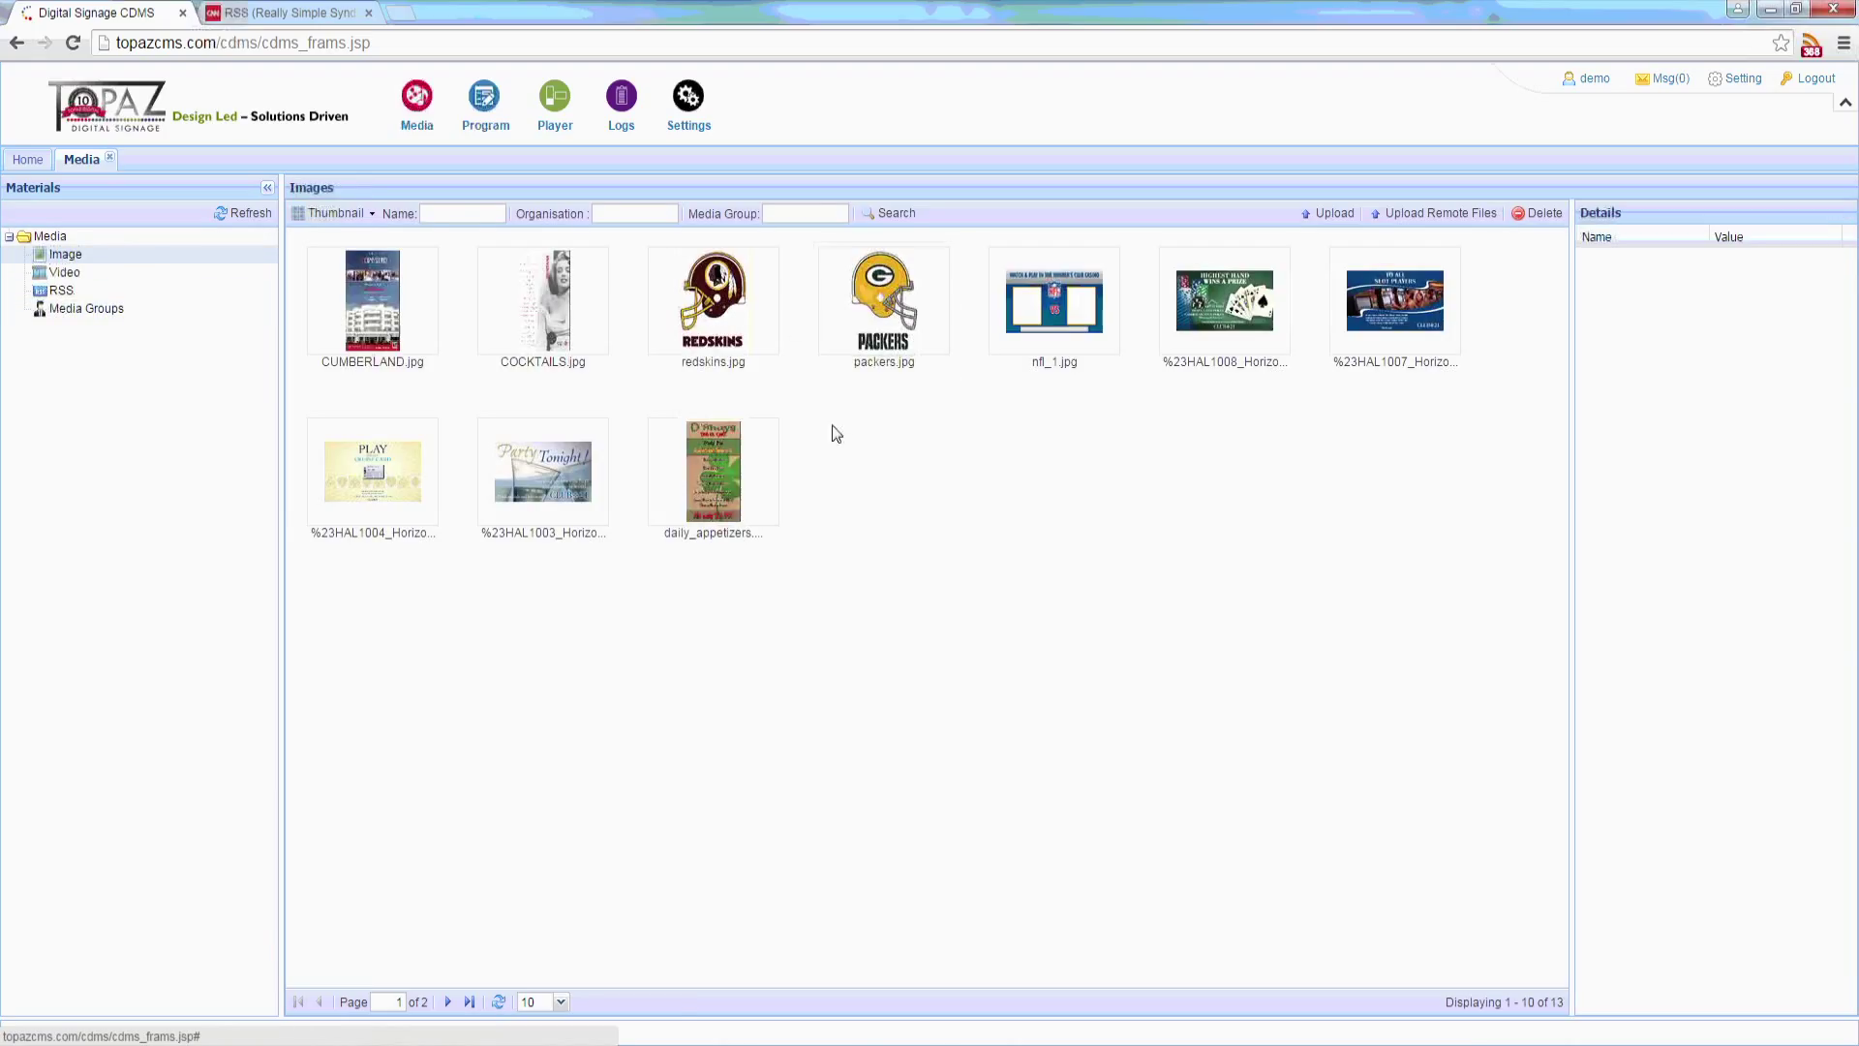
{"action": "left_click", "coordinate": [773, 214]}
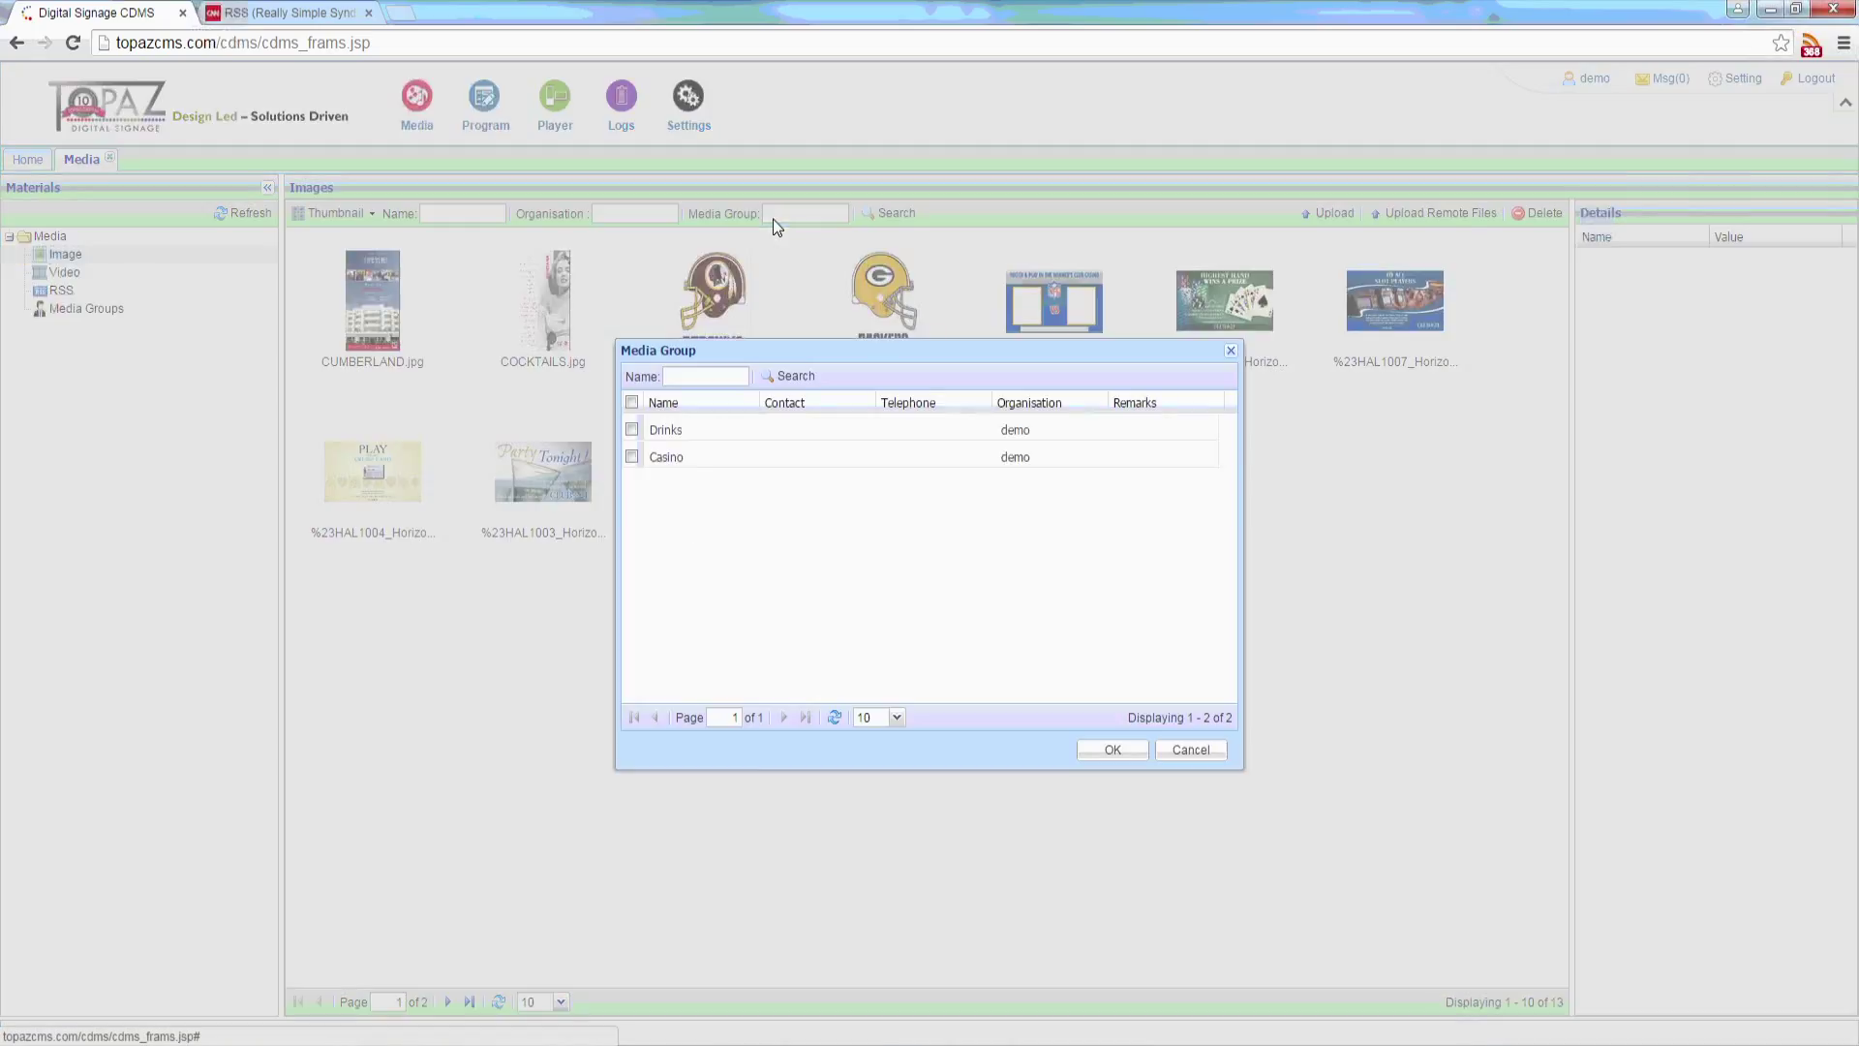
{"action": "left_click", "coordinate": [631, 428]}
{"action": "left_click", "coordinate": [1123, 749]}
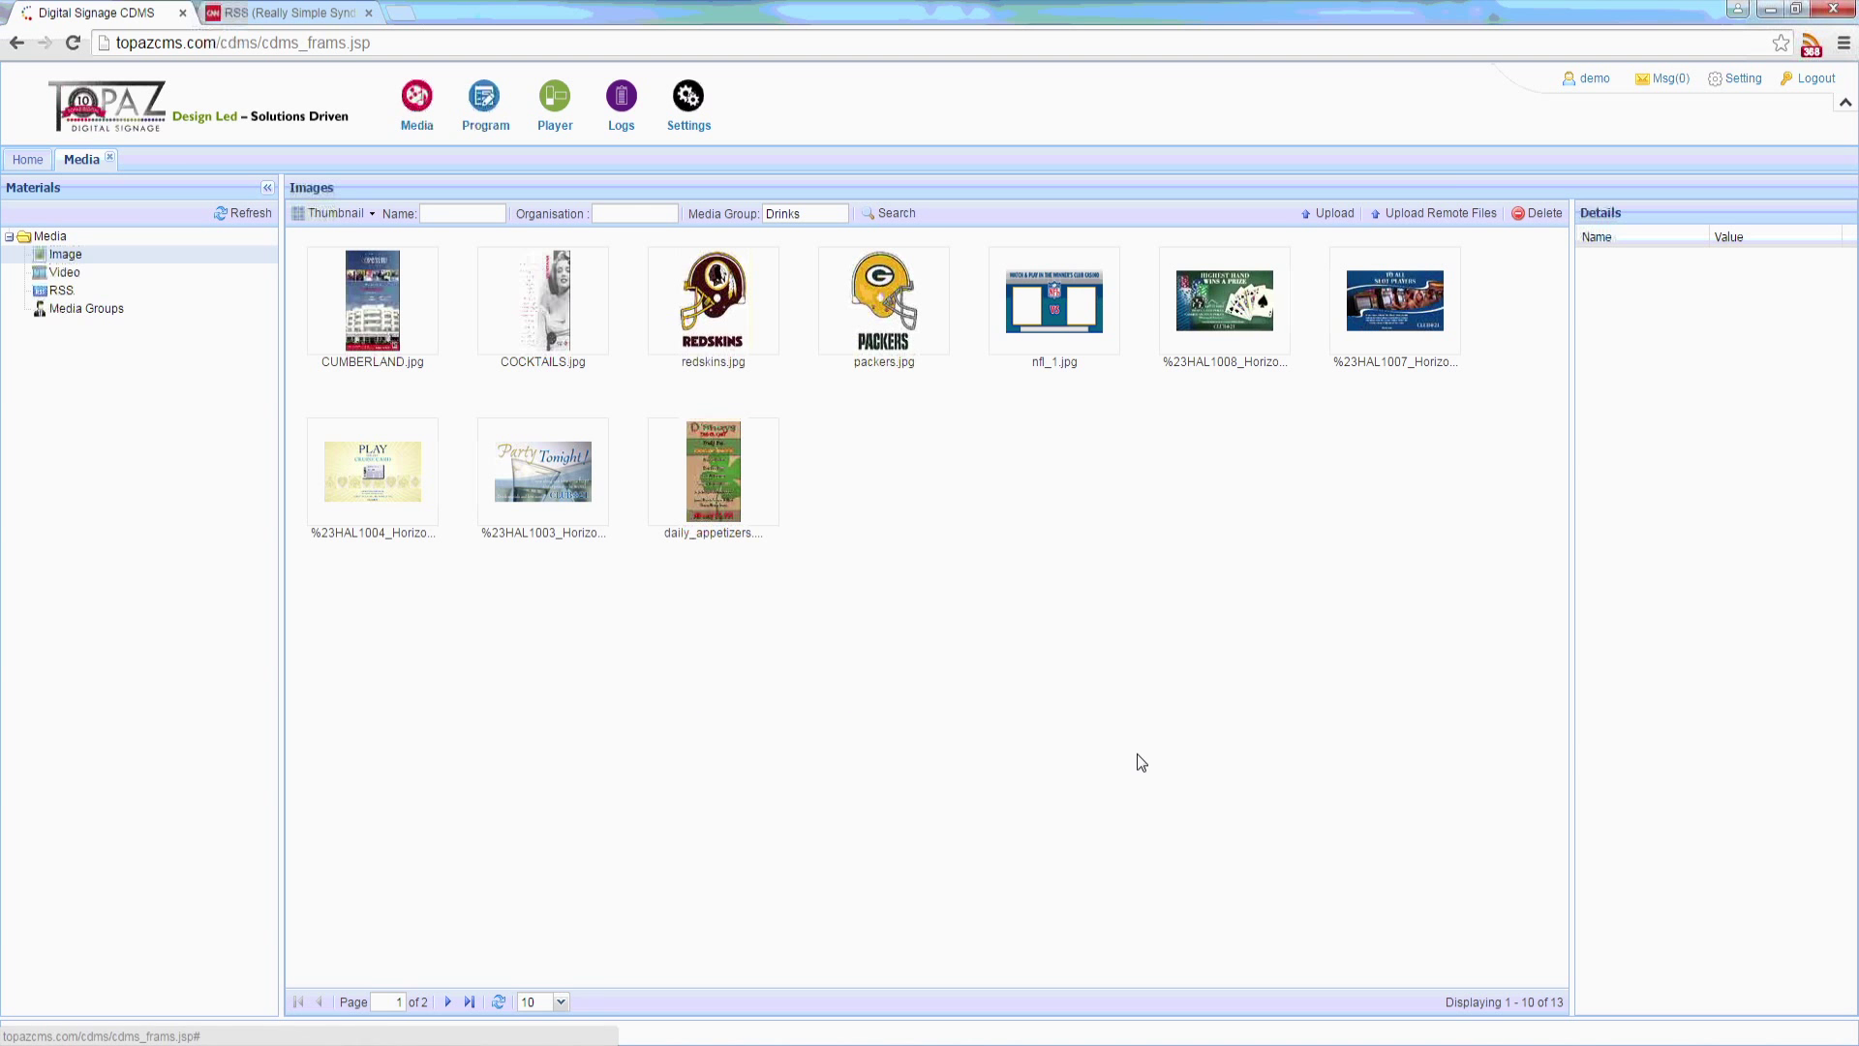
Step: Search to list the two Drinks images, then view System and User templates under Program > Template
{"action": "left_click", "coordinate": [896, 213]}
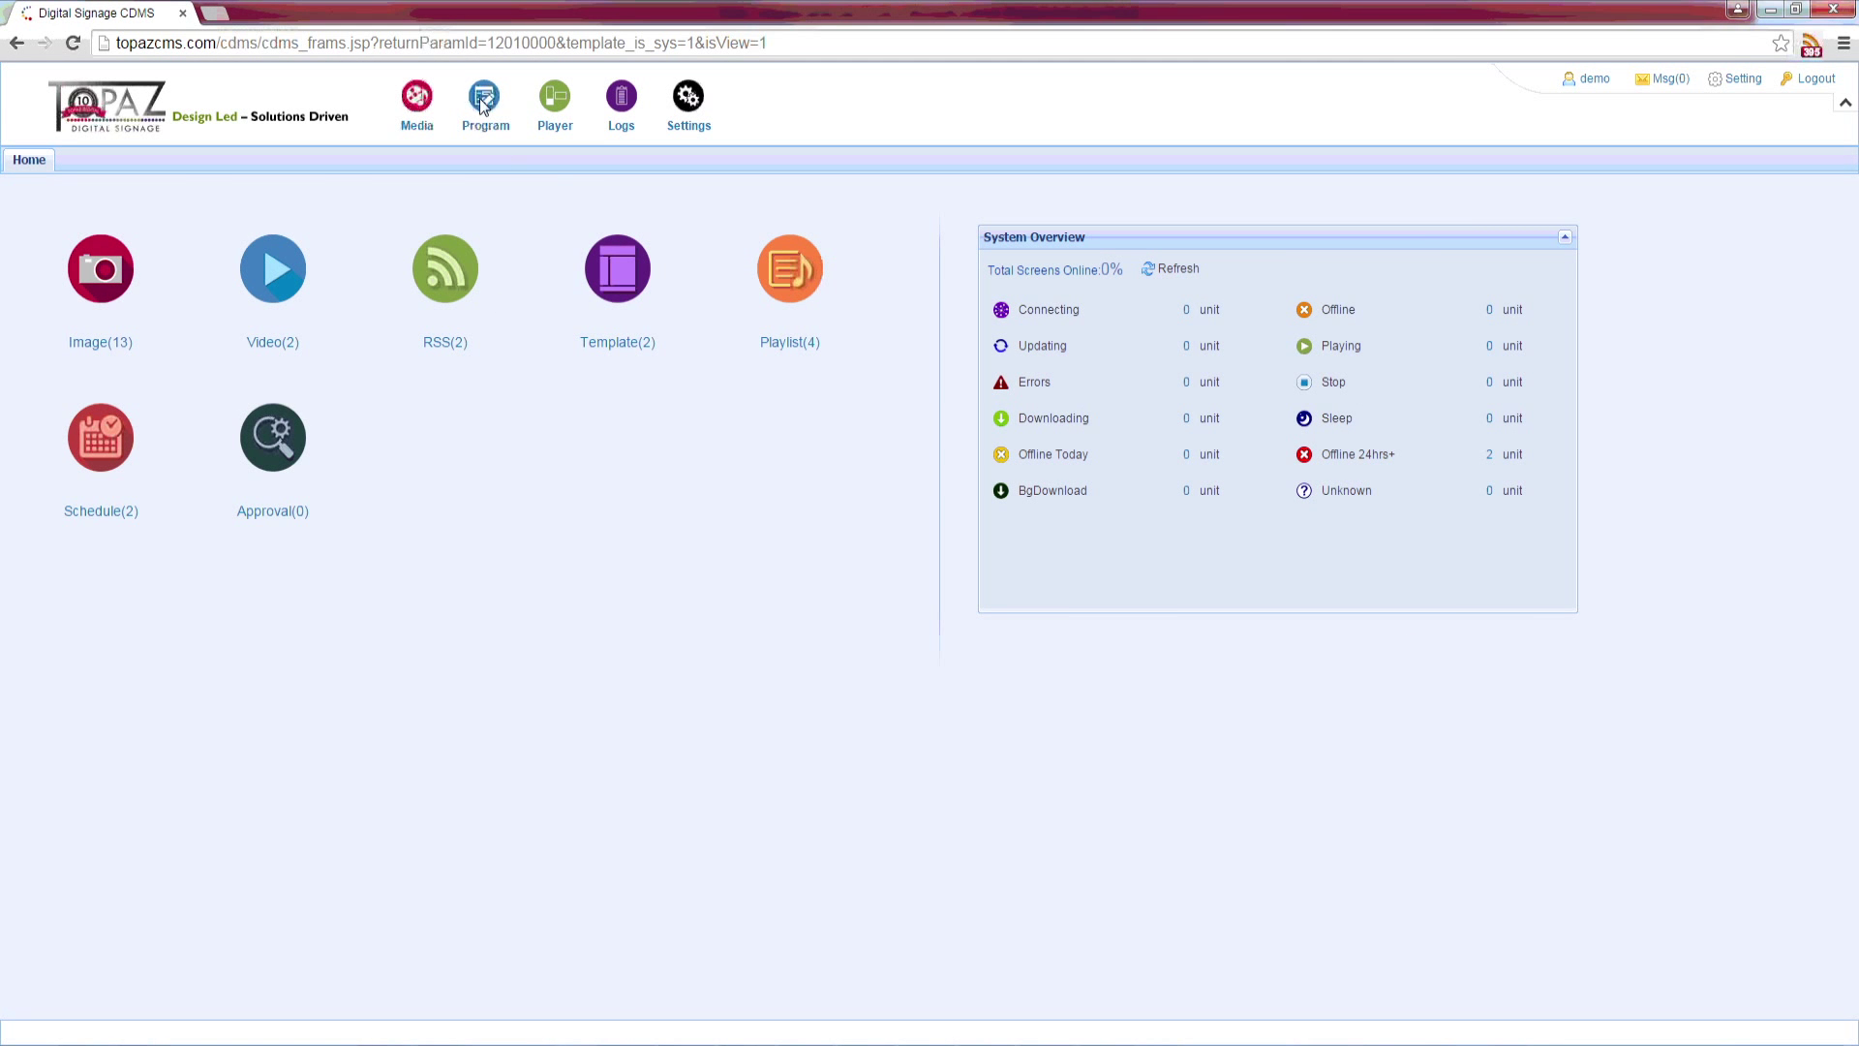
{"action": "left_click", "coordinate": [482, 103]}
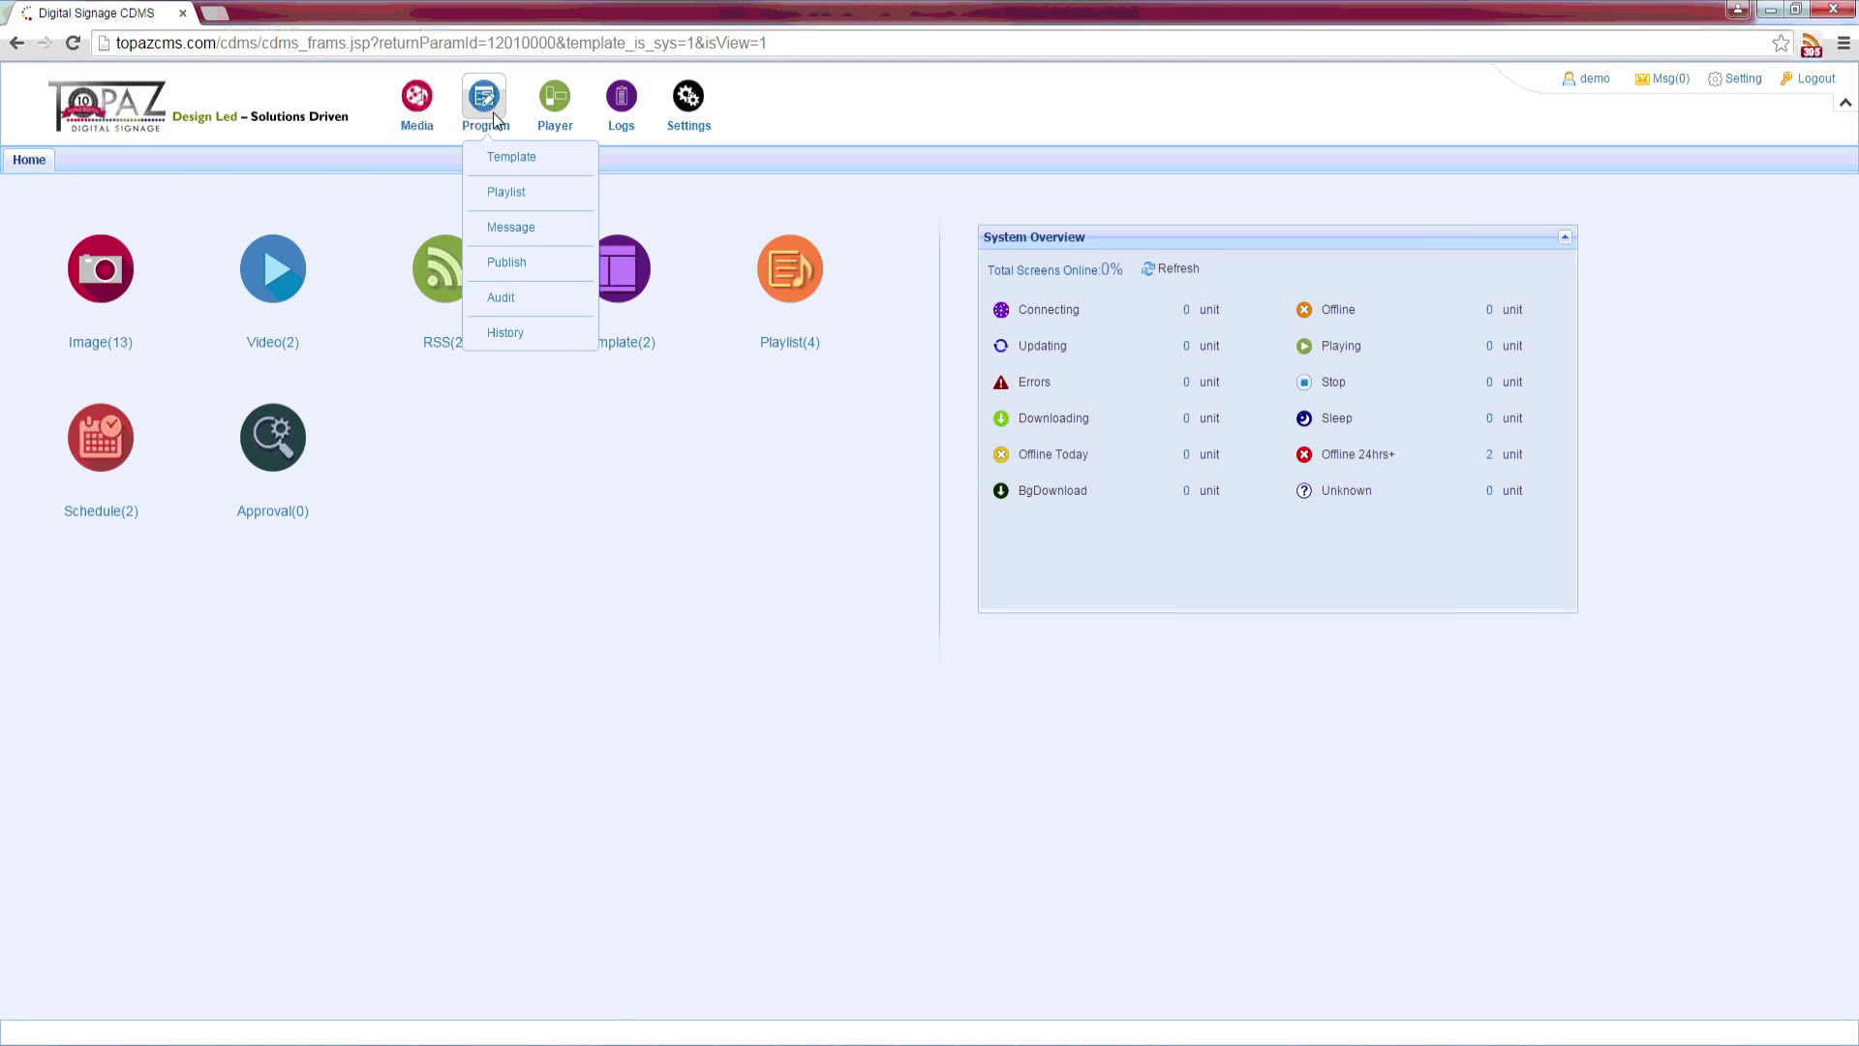
{"action": "left_click", "coordinate": [510, 158]}
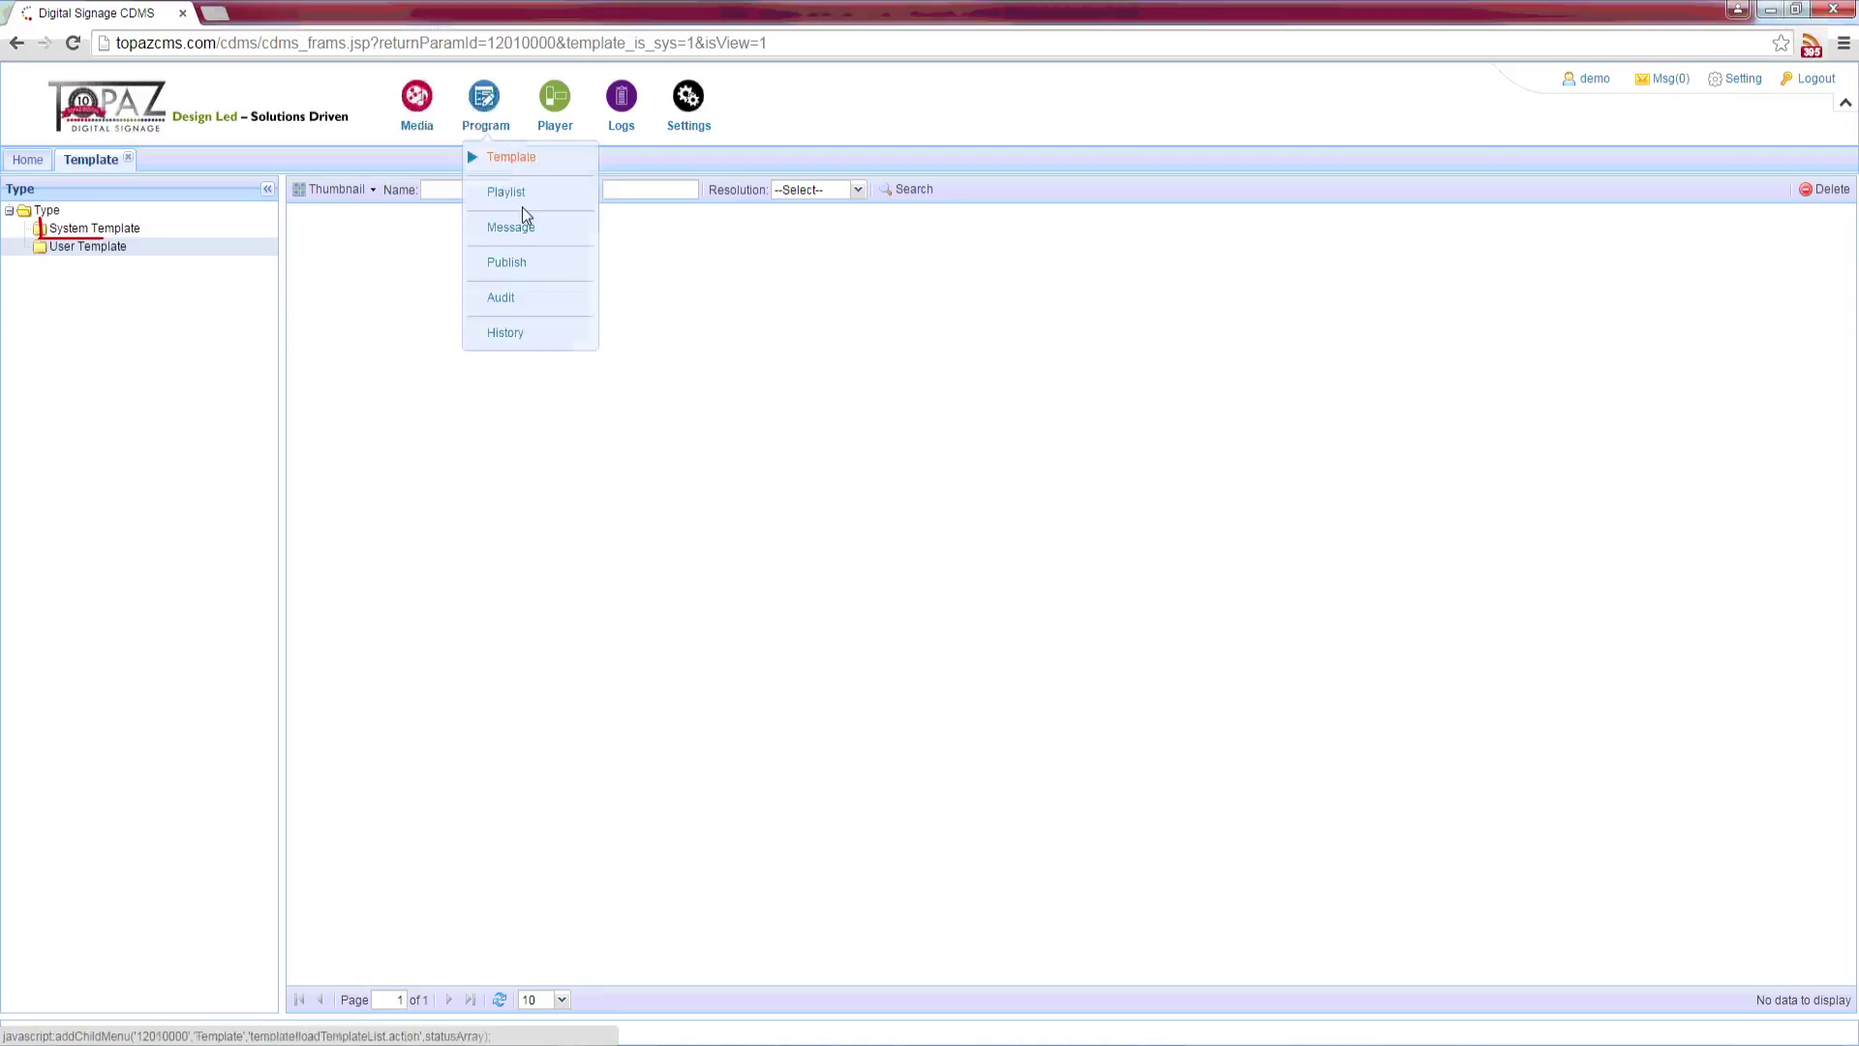
{"action": "left_click", "coordinate": [133, 231]}
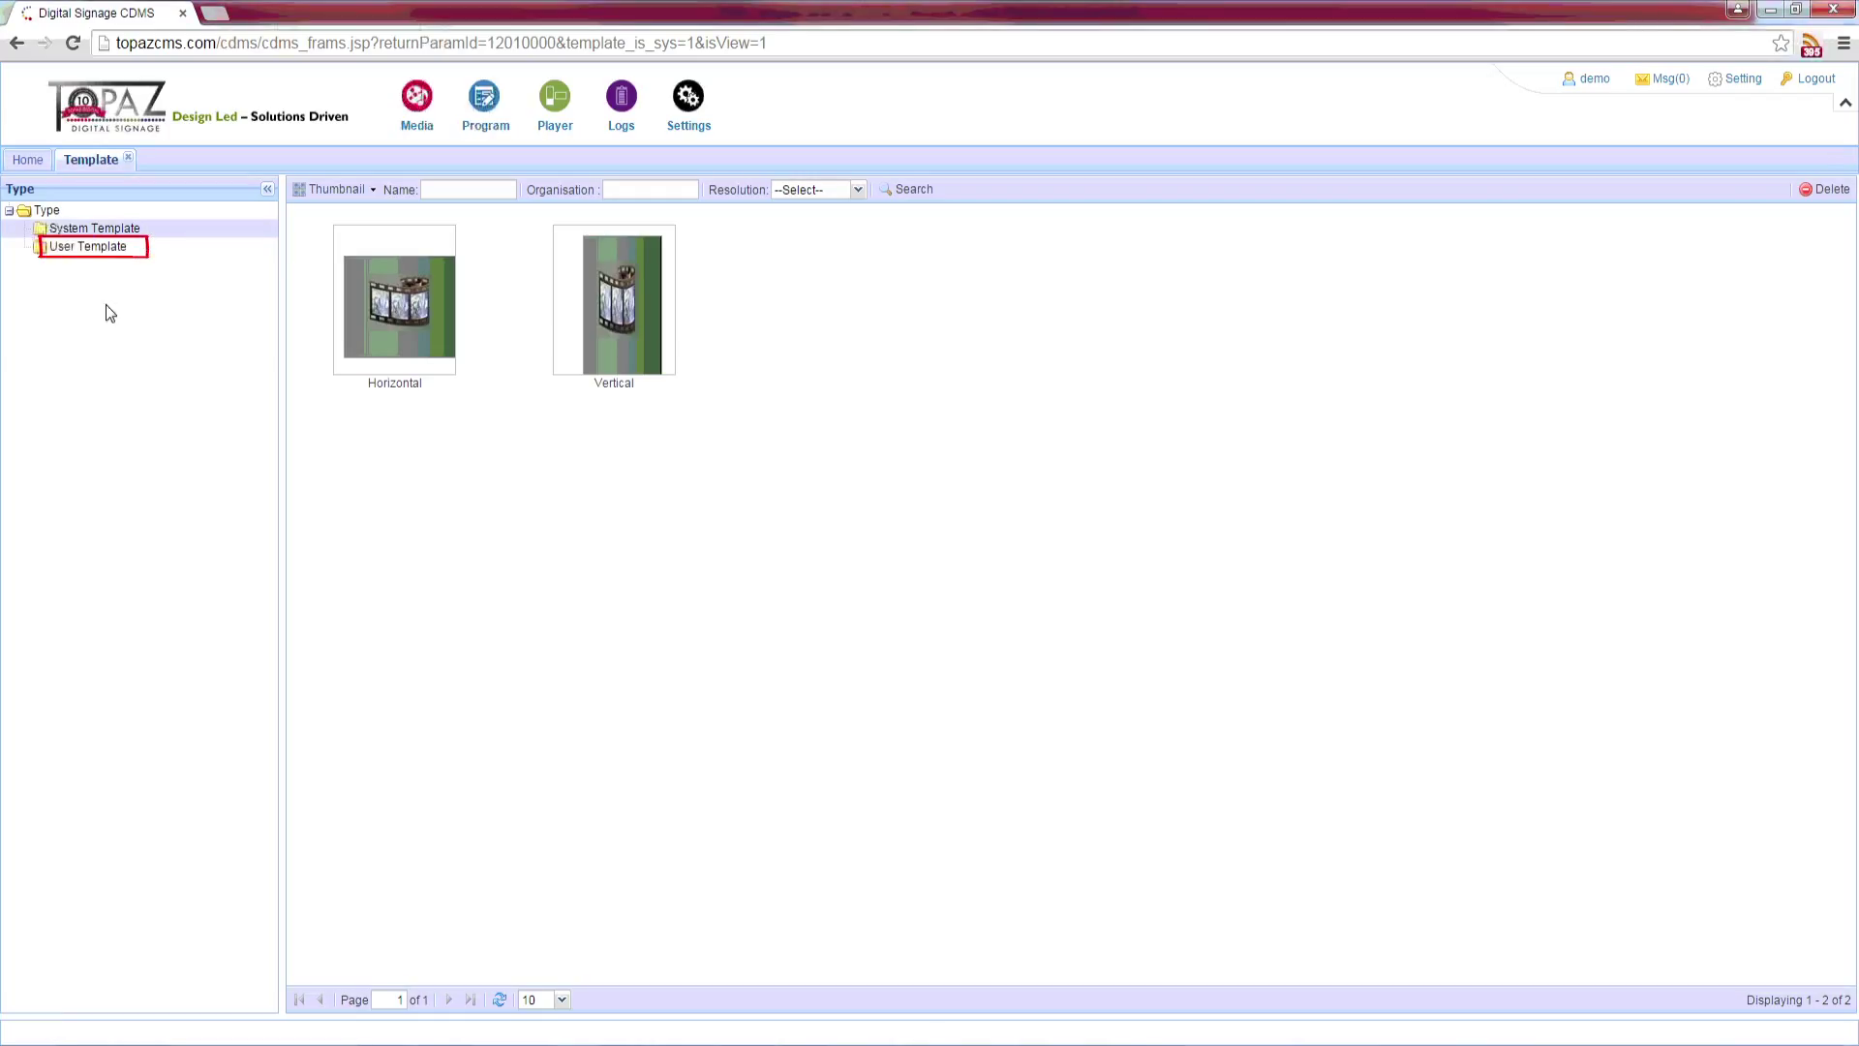
{"action": "left_click", "coordinate": [89, 246]}
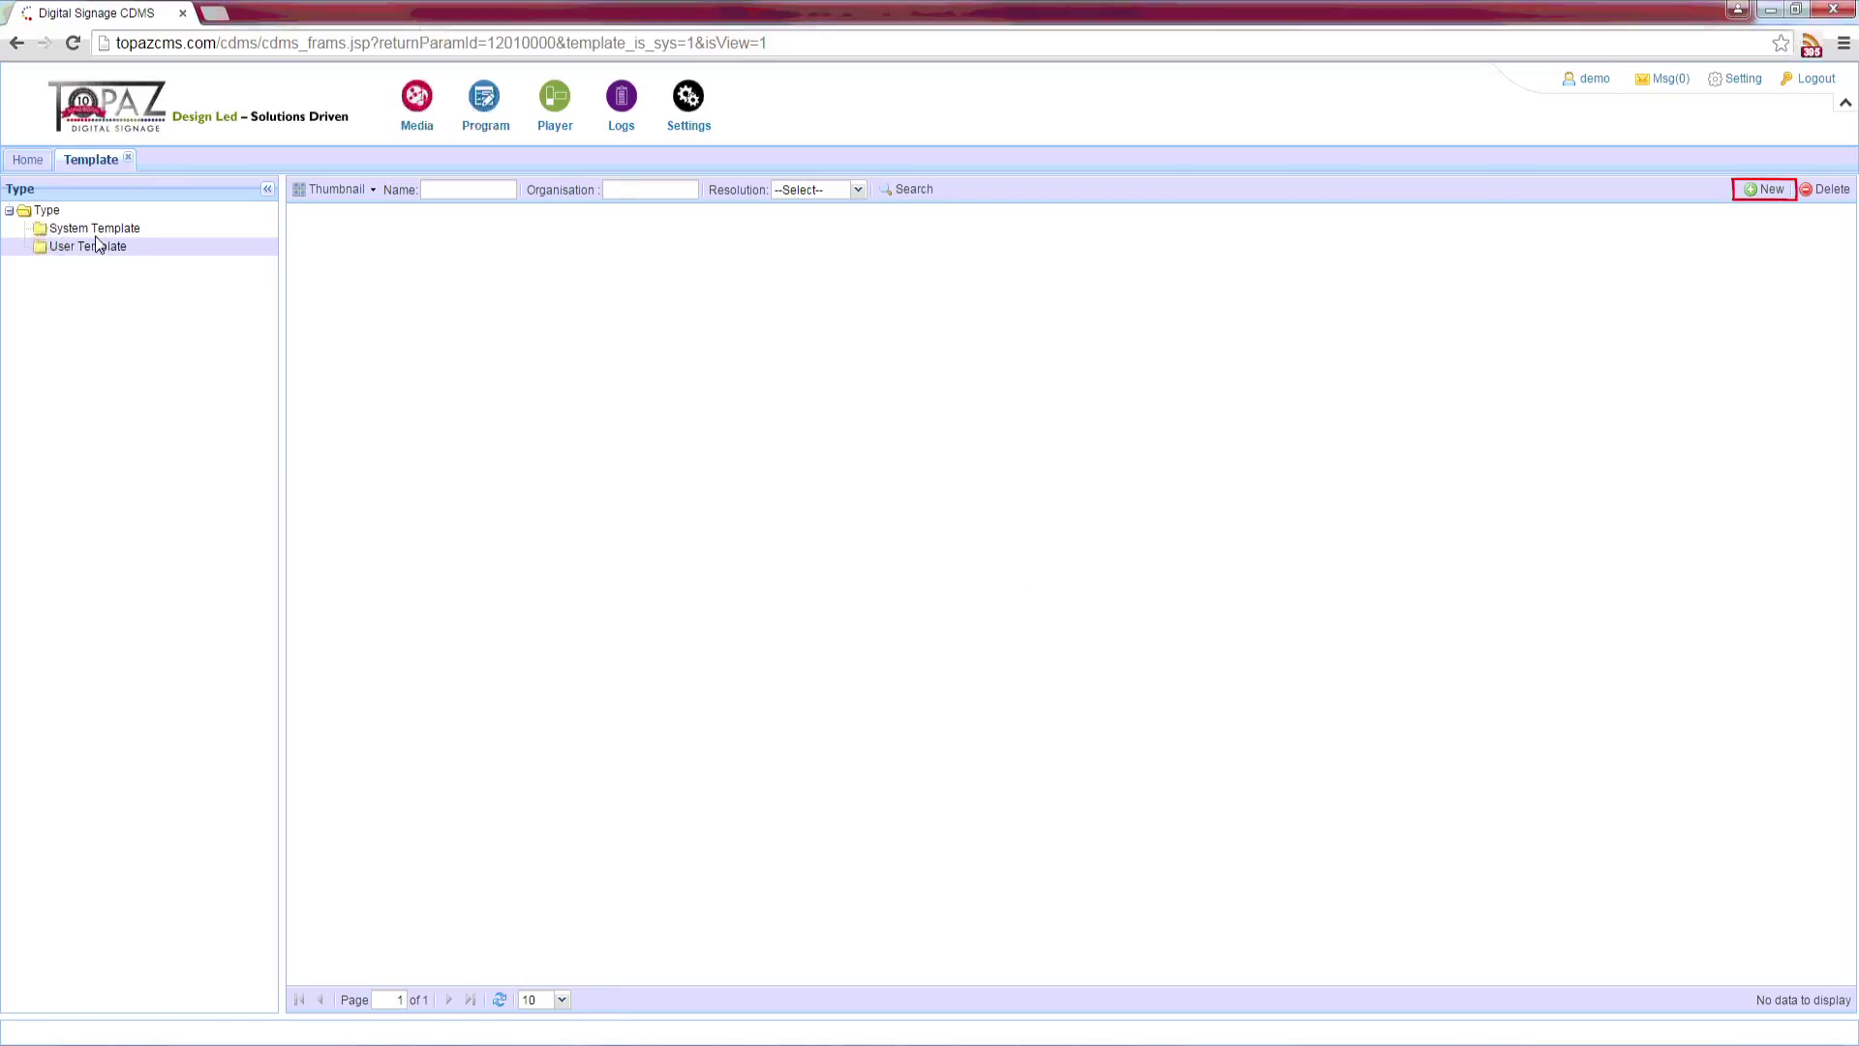
Step: Create a new Horizontal template named 'Test Template'
{"action": "left_click", "coordinate": [1767, 190]}
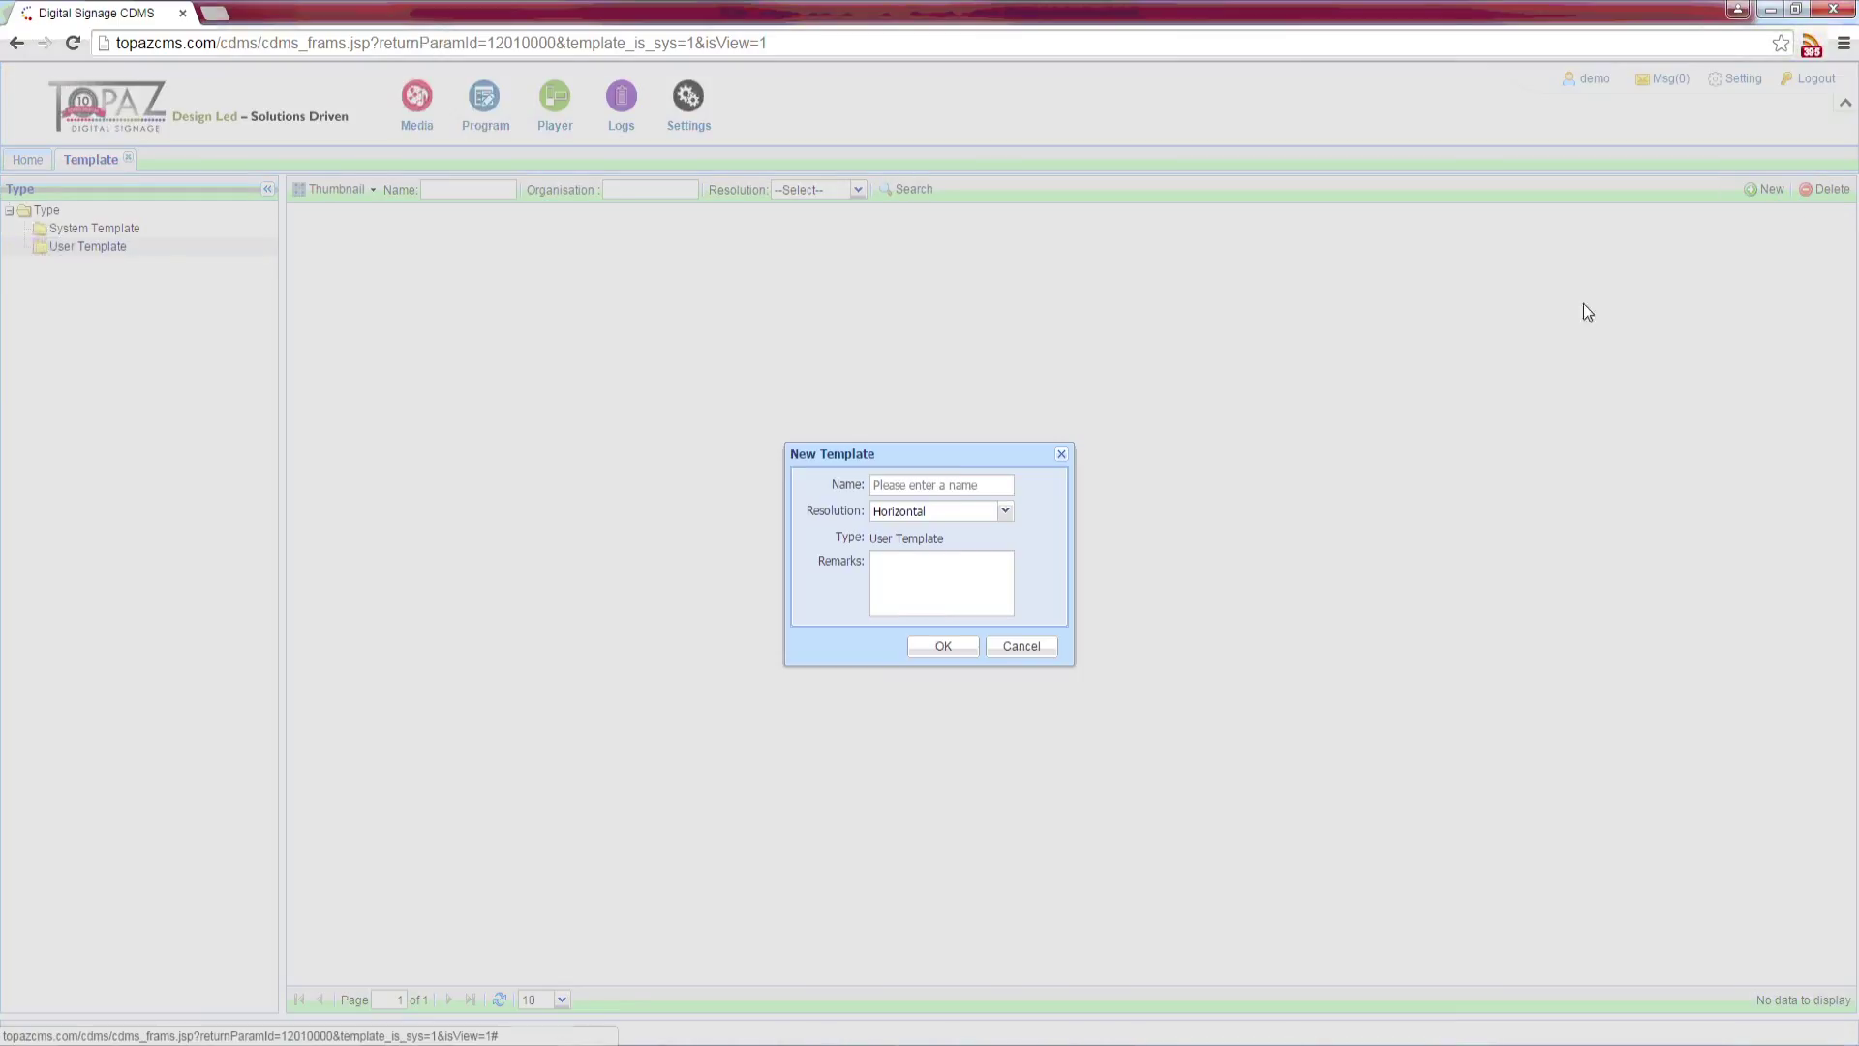
{"action": "left_click", "coordinate": [958, 480]}
{"action": "type", "text": "Test Template"}
{"action": "left_click", "coordinate": [947, 513]}
{"action": "left_click", "coordinate": [946, 513]}
{"action": "left_click", "coordinate": [945, 645]}
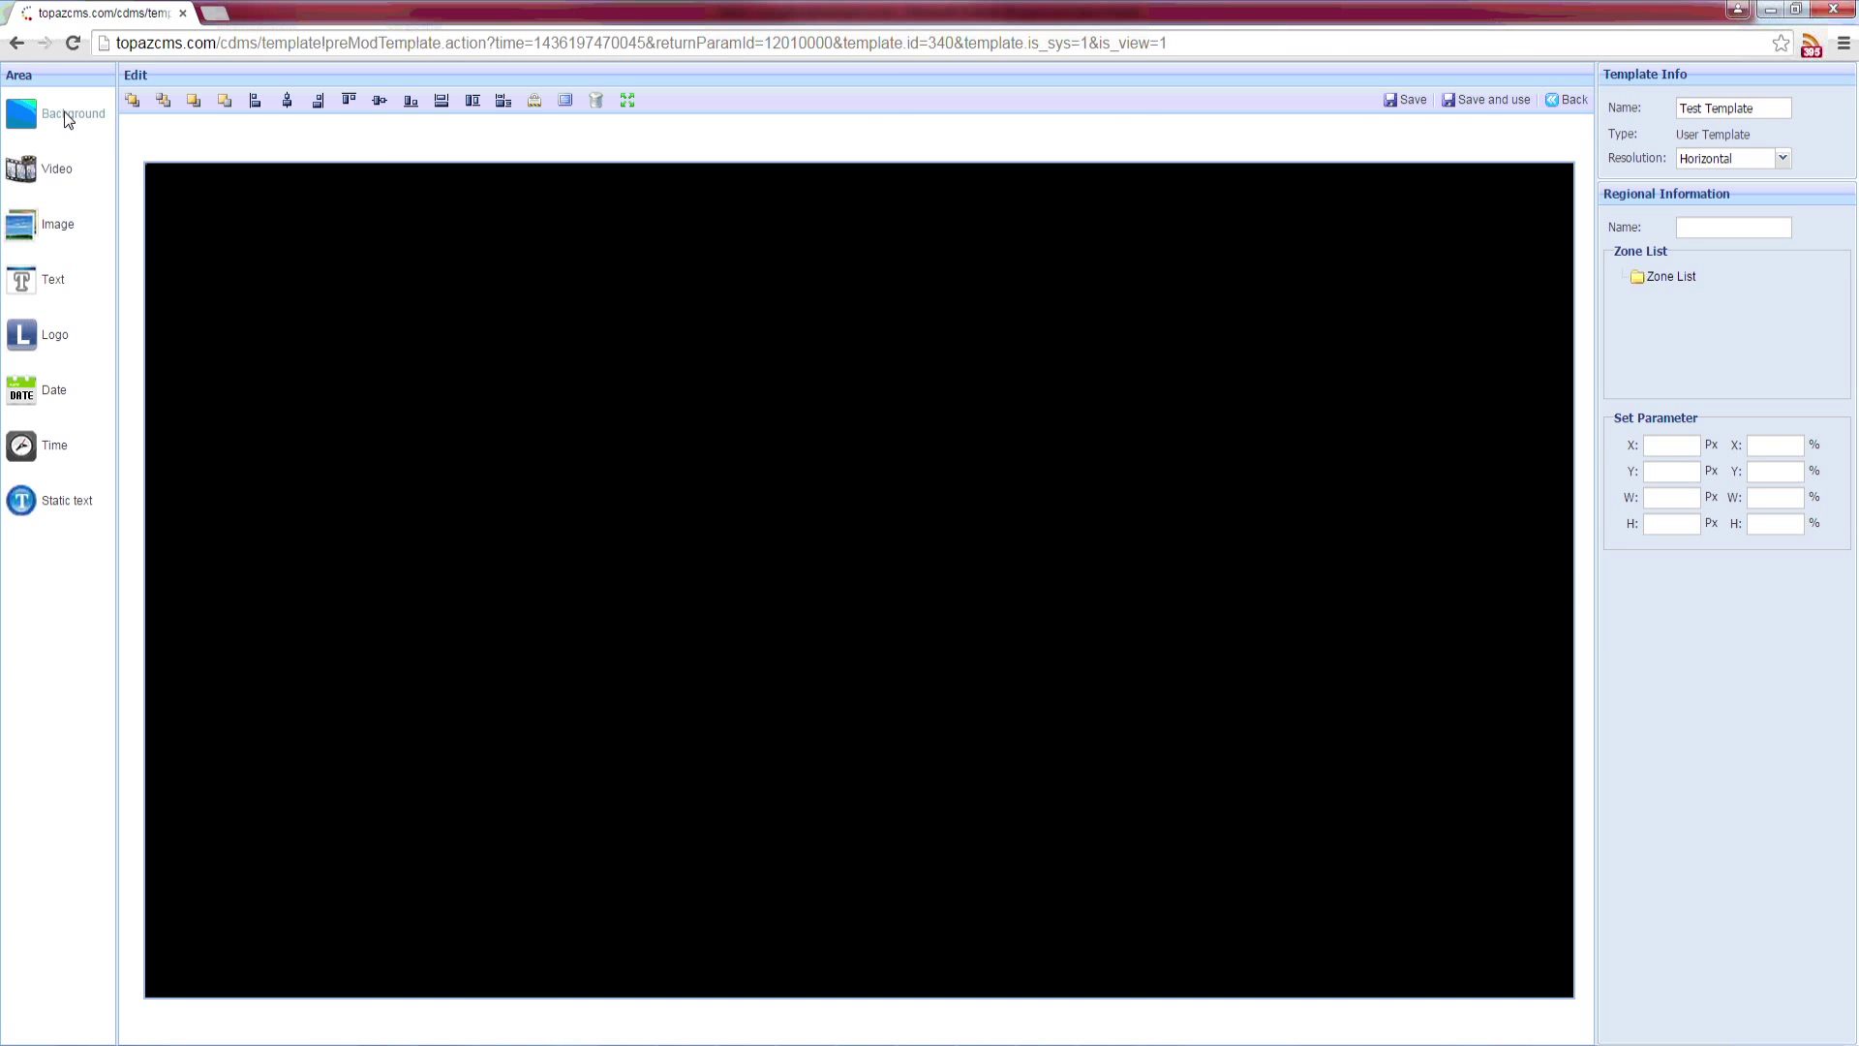
Step: Set the template background image to nfl_1.jpg
{"action": "left_click", "coordinate": [64, 112]}
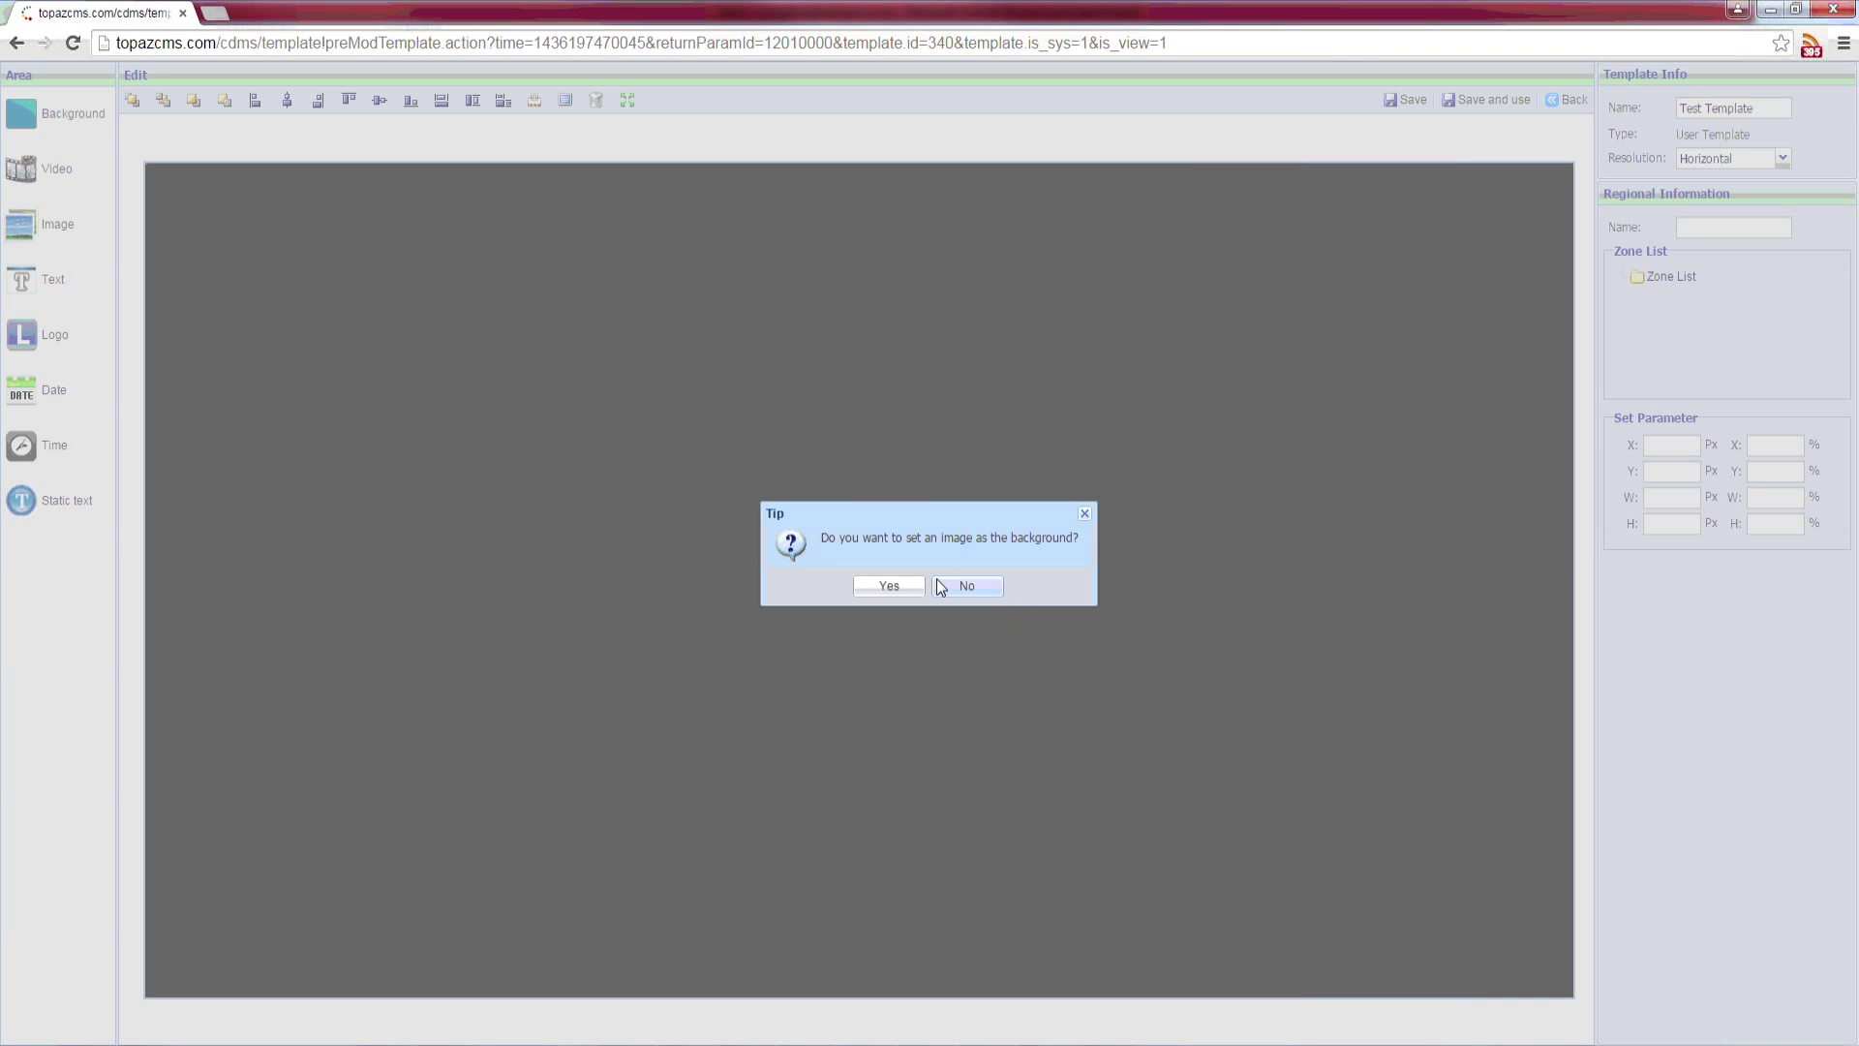
{"action": "left_click", "coordinate": [904, 583]}
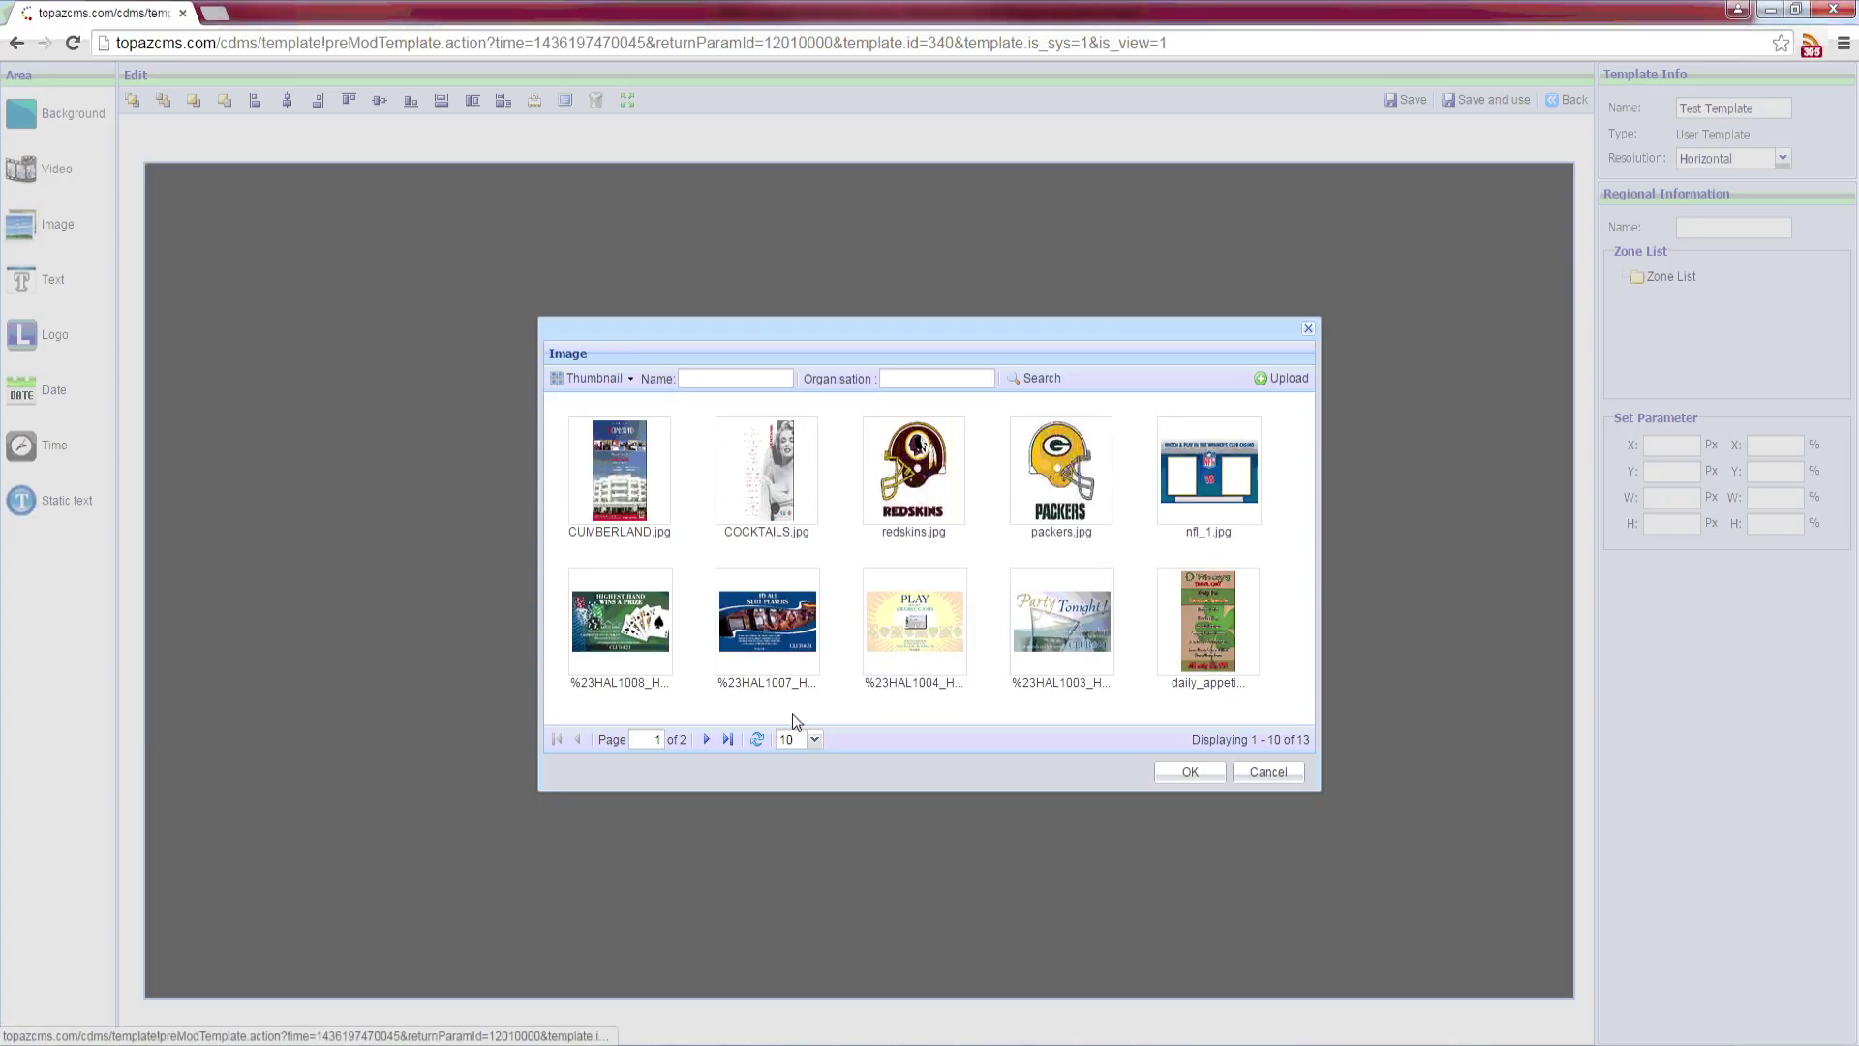
{"action": "left_click", "coordinate": [704, 741]}
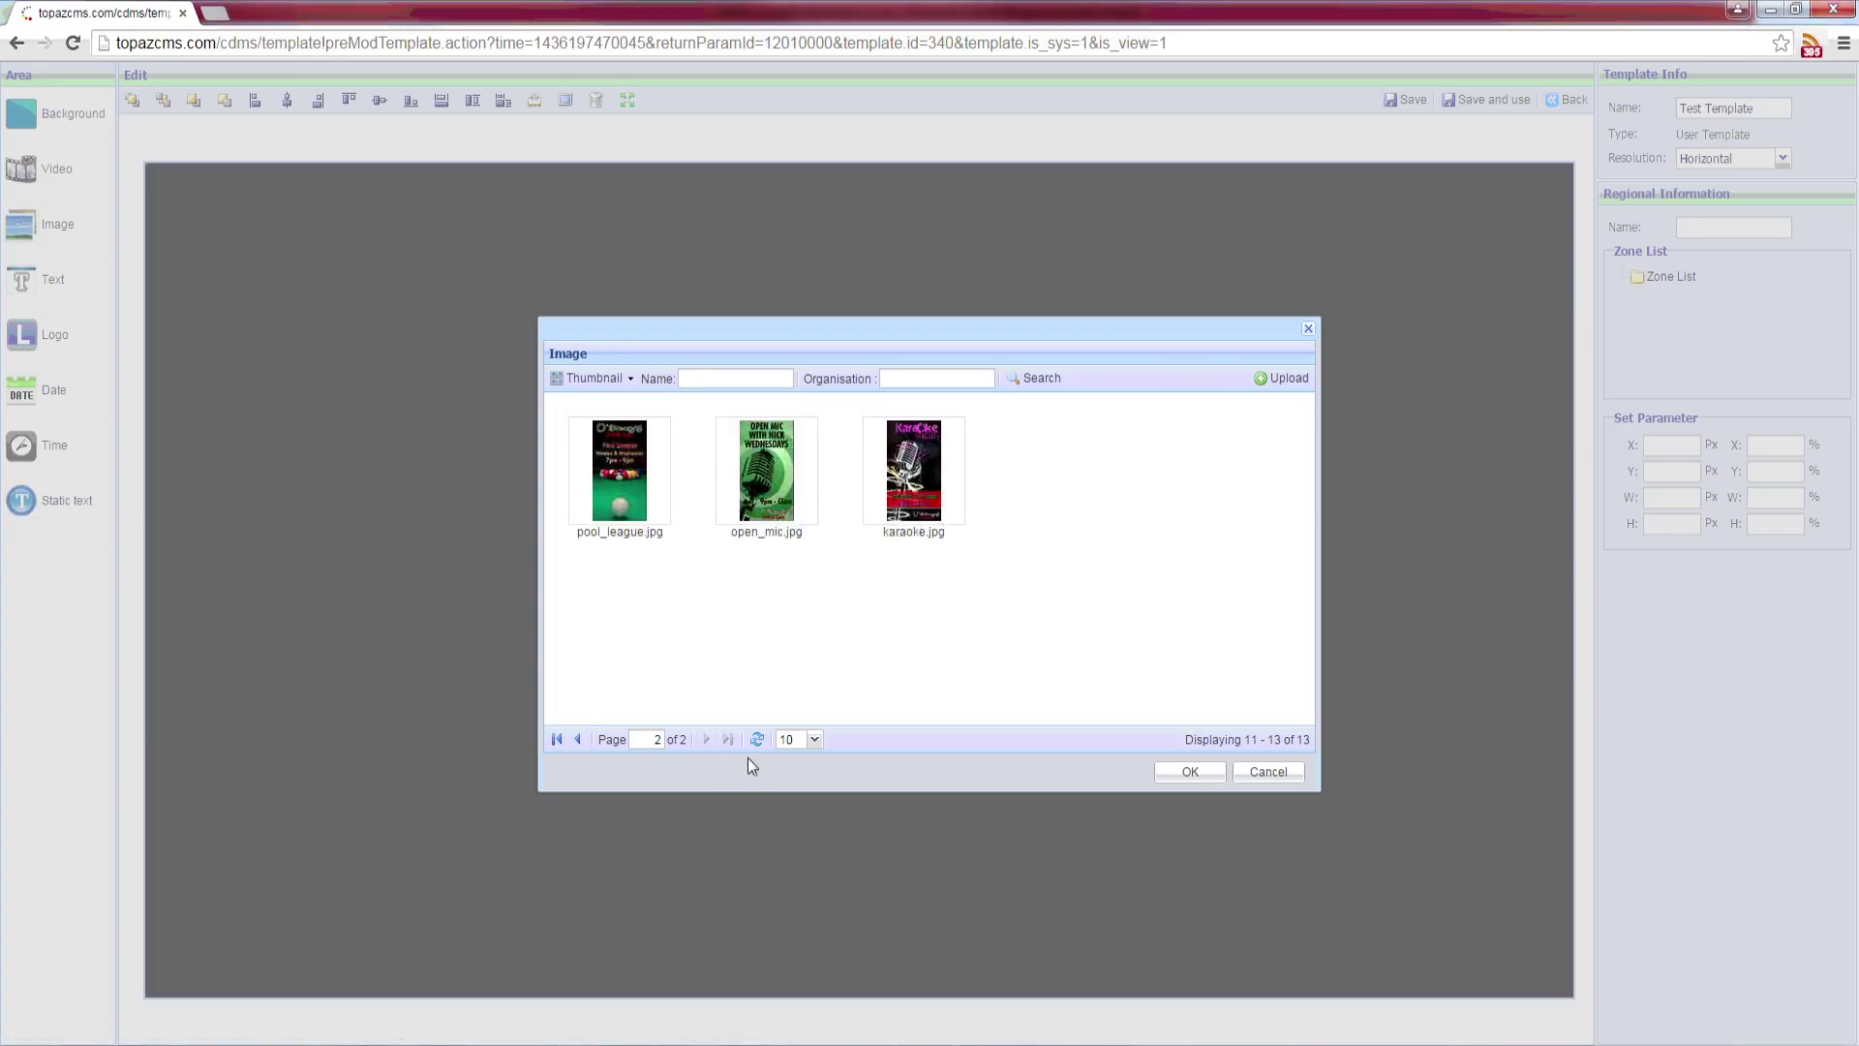
{"action": "left_click", "coordinate": [576, 739]}
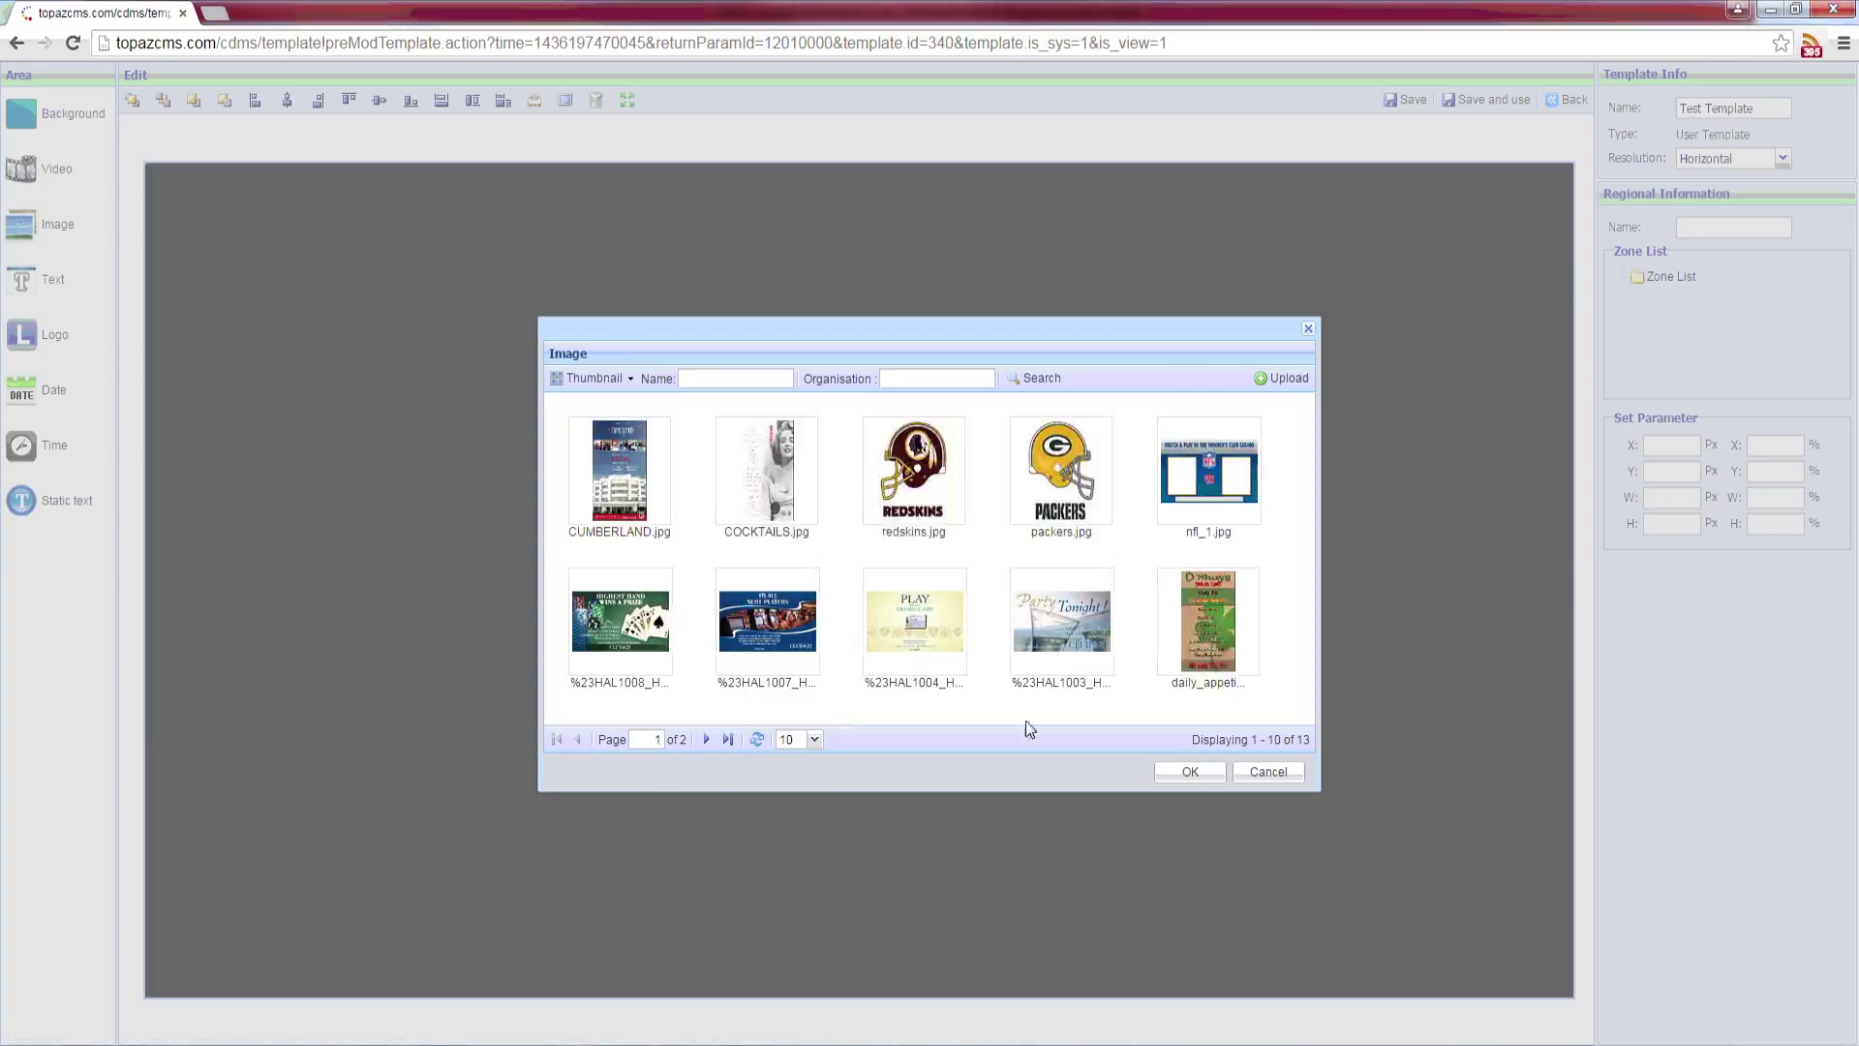
{"action": "left_click", "coordinate": [1233, 522]}
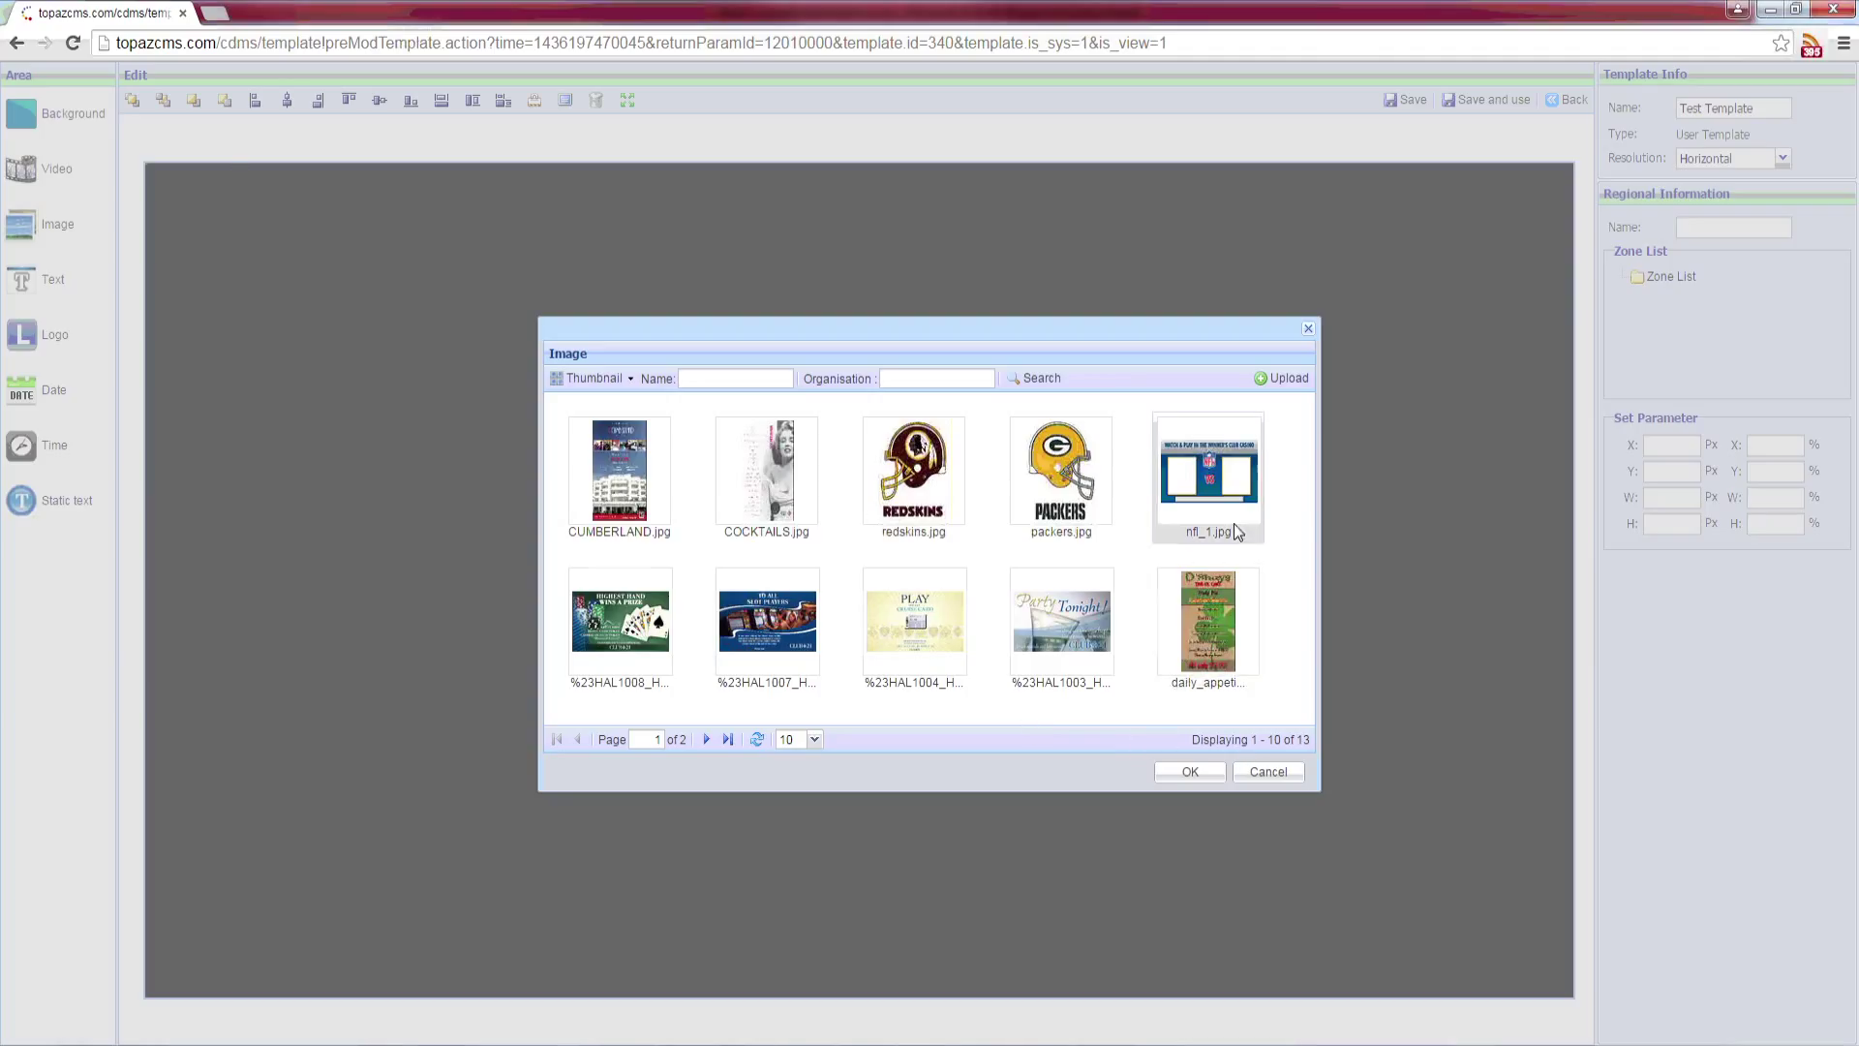
{"action": "left_click", "coordinate": [1189, 771]}
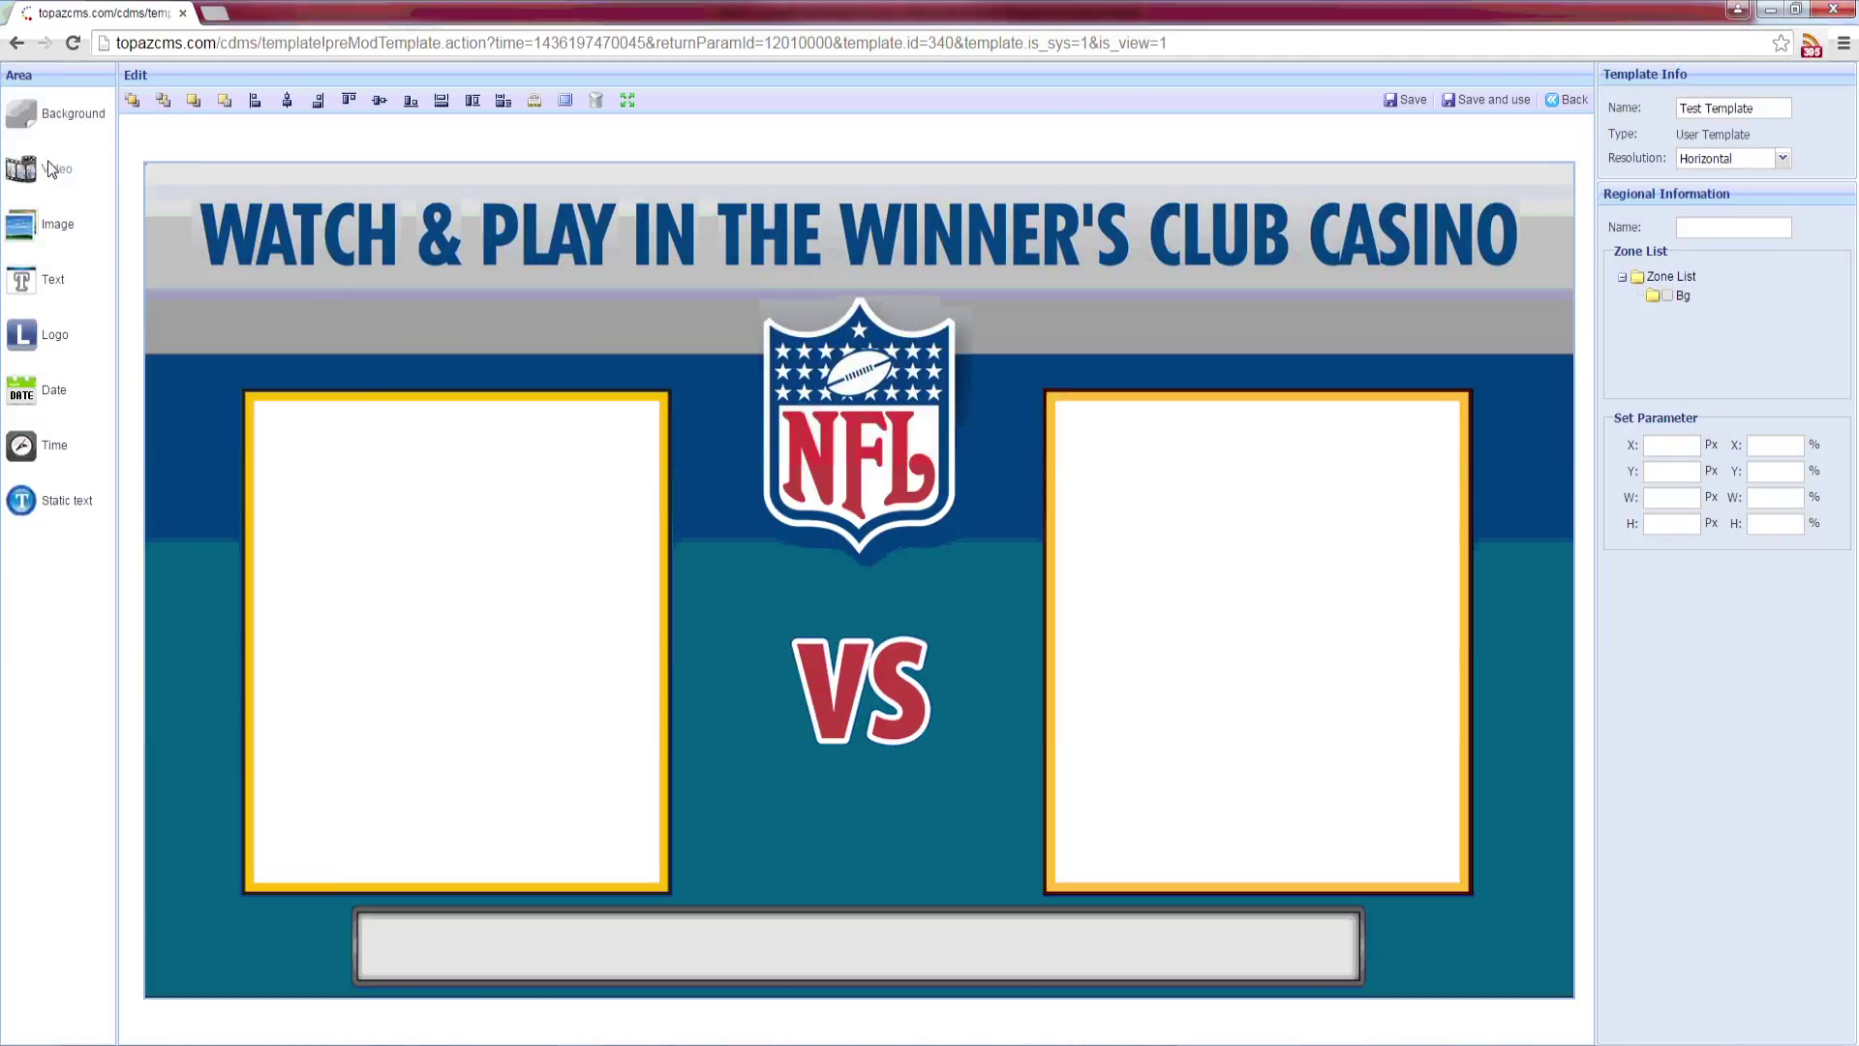
Step: Place a video zone on the left frame, an image zone on the right, and text over the bottom bar
{"action": "left_click_drag", "start_coordinate": [48, 160], "coordinate": [667, 900]}
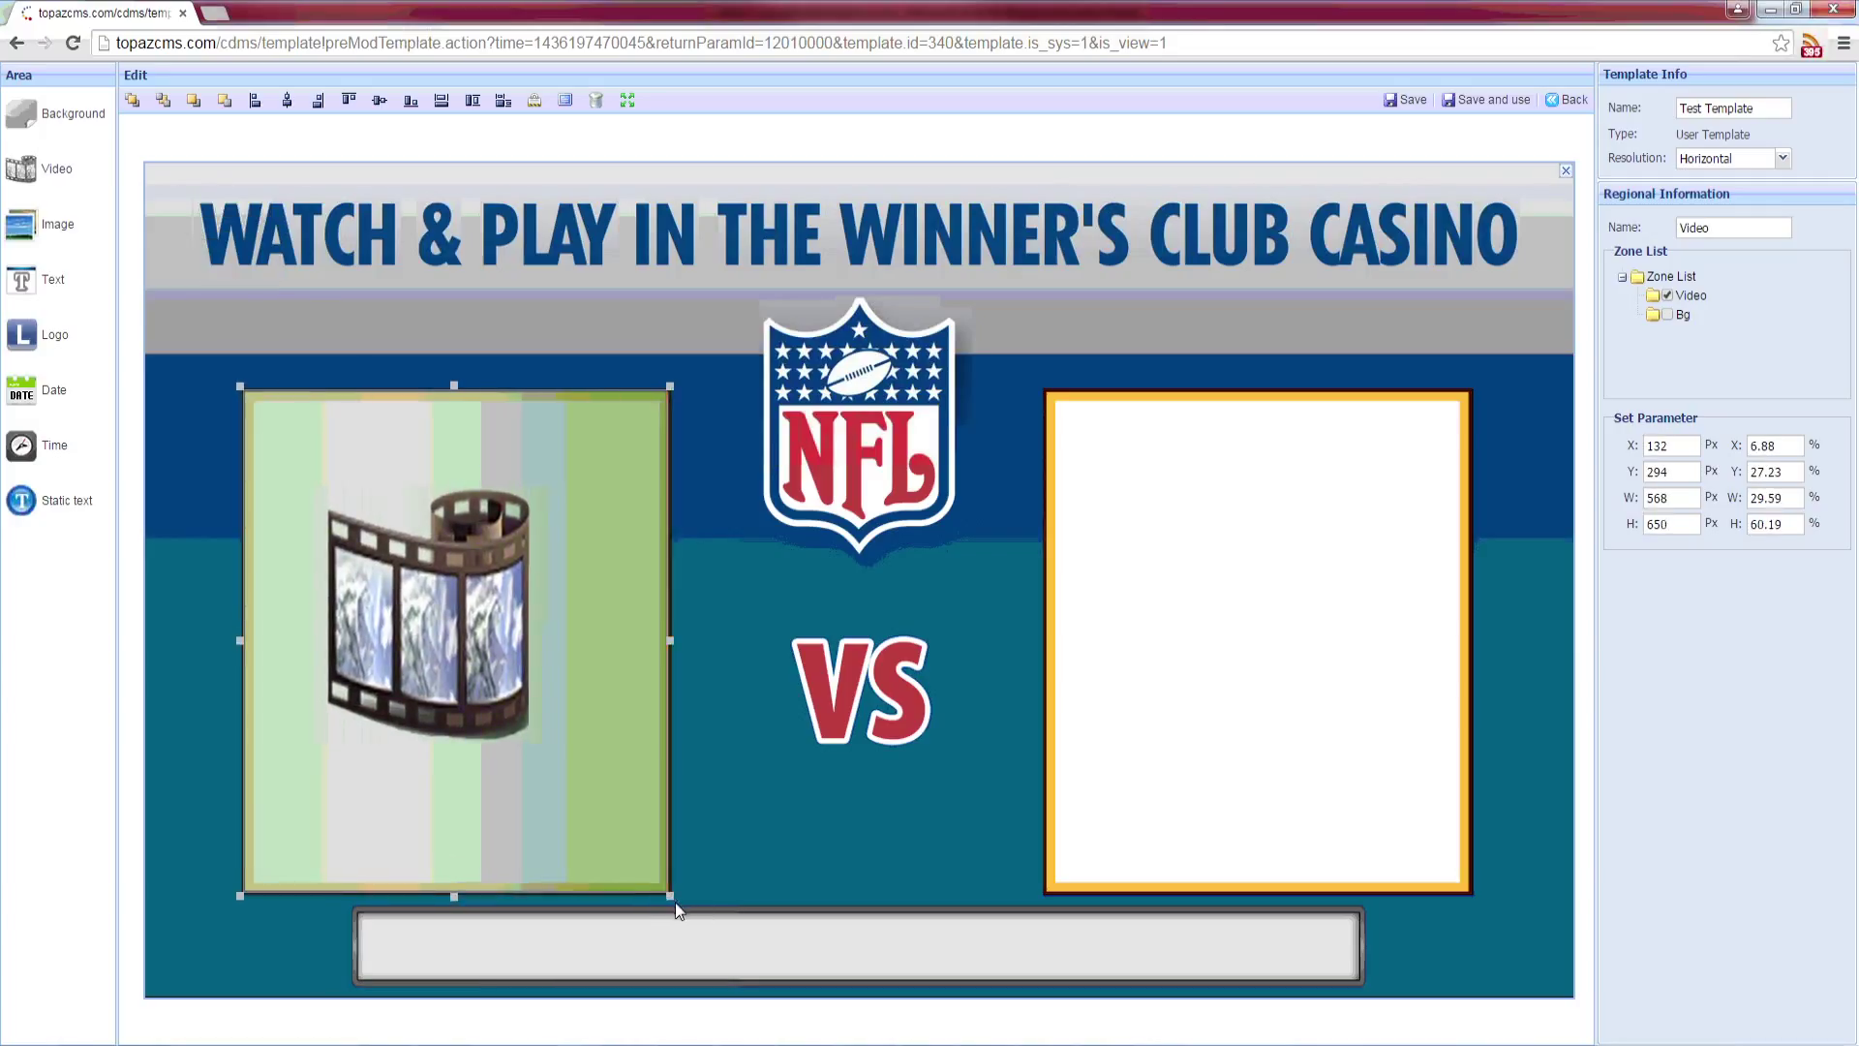
{"action": "left_click_drag", "start_coordinate": [53, 224], "coordinate": [1479, 901]}
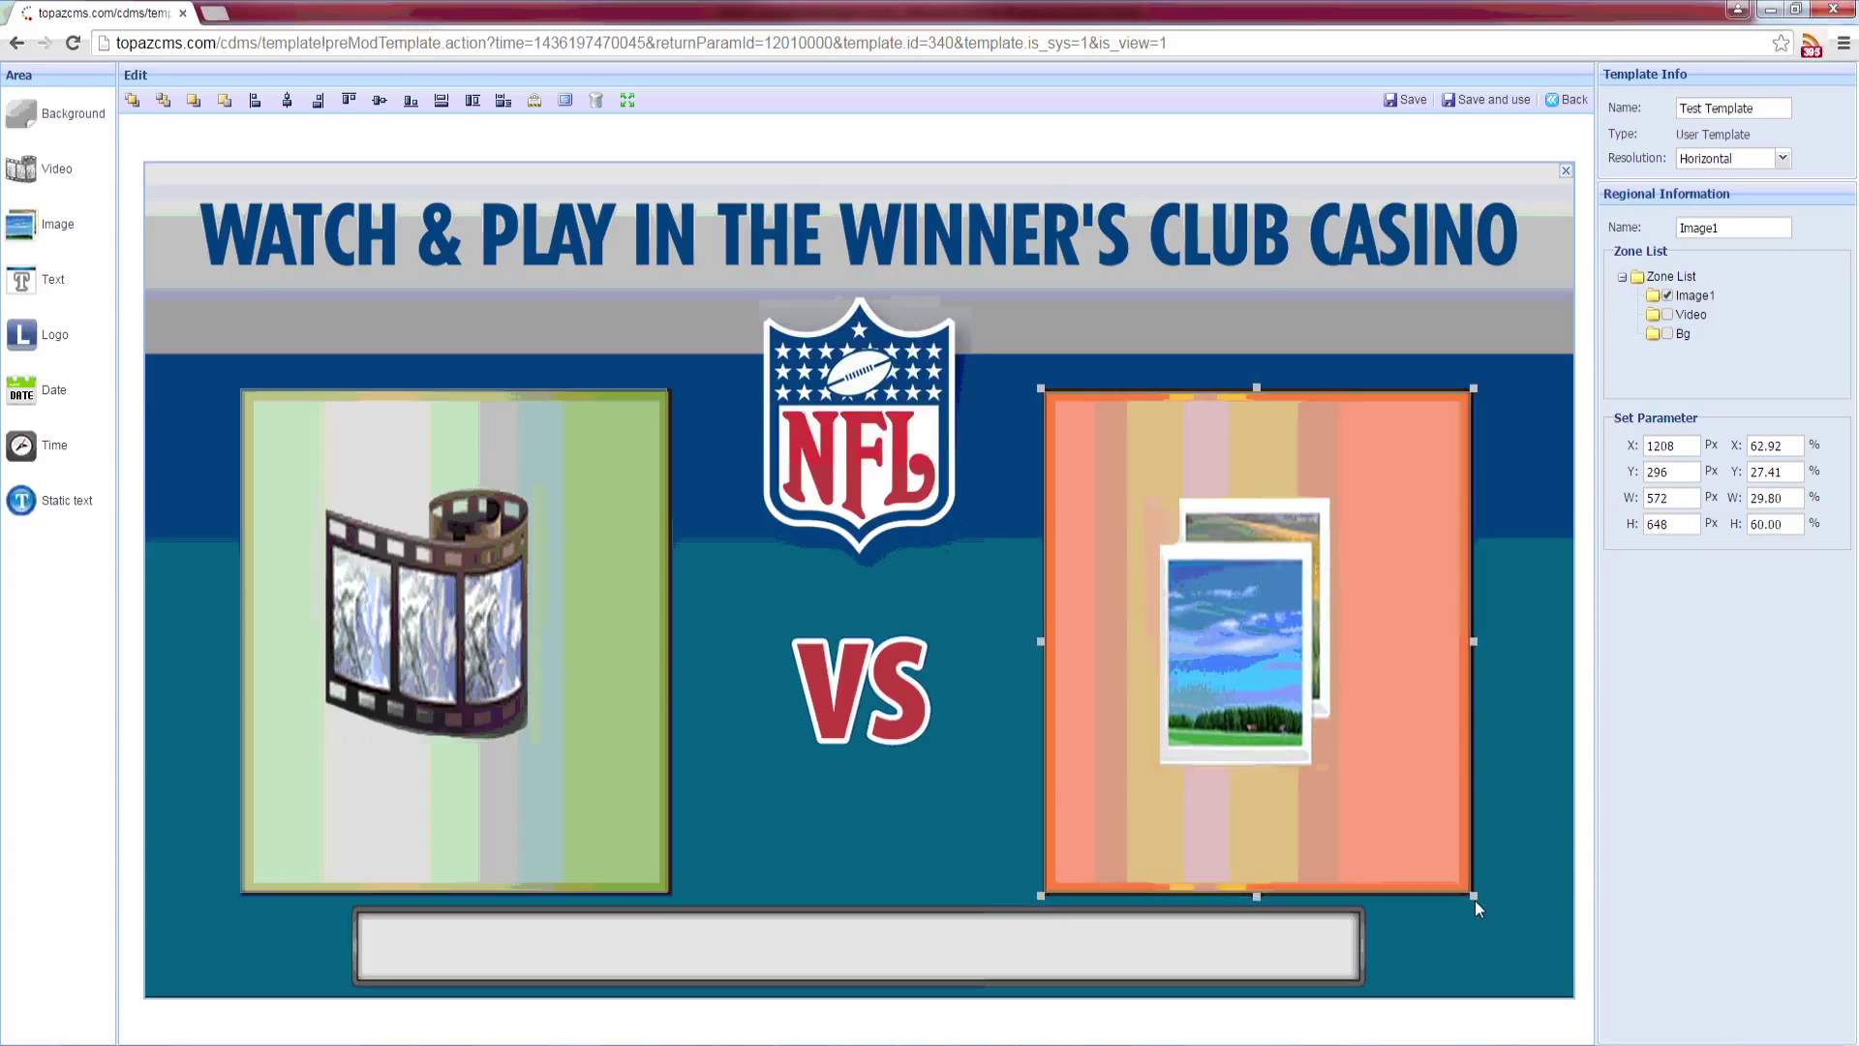
{"action": "left_click_drag", "start_coordinate": [1475, 906], "coordinate": [1478, 904]}
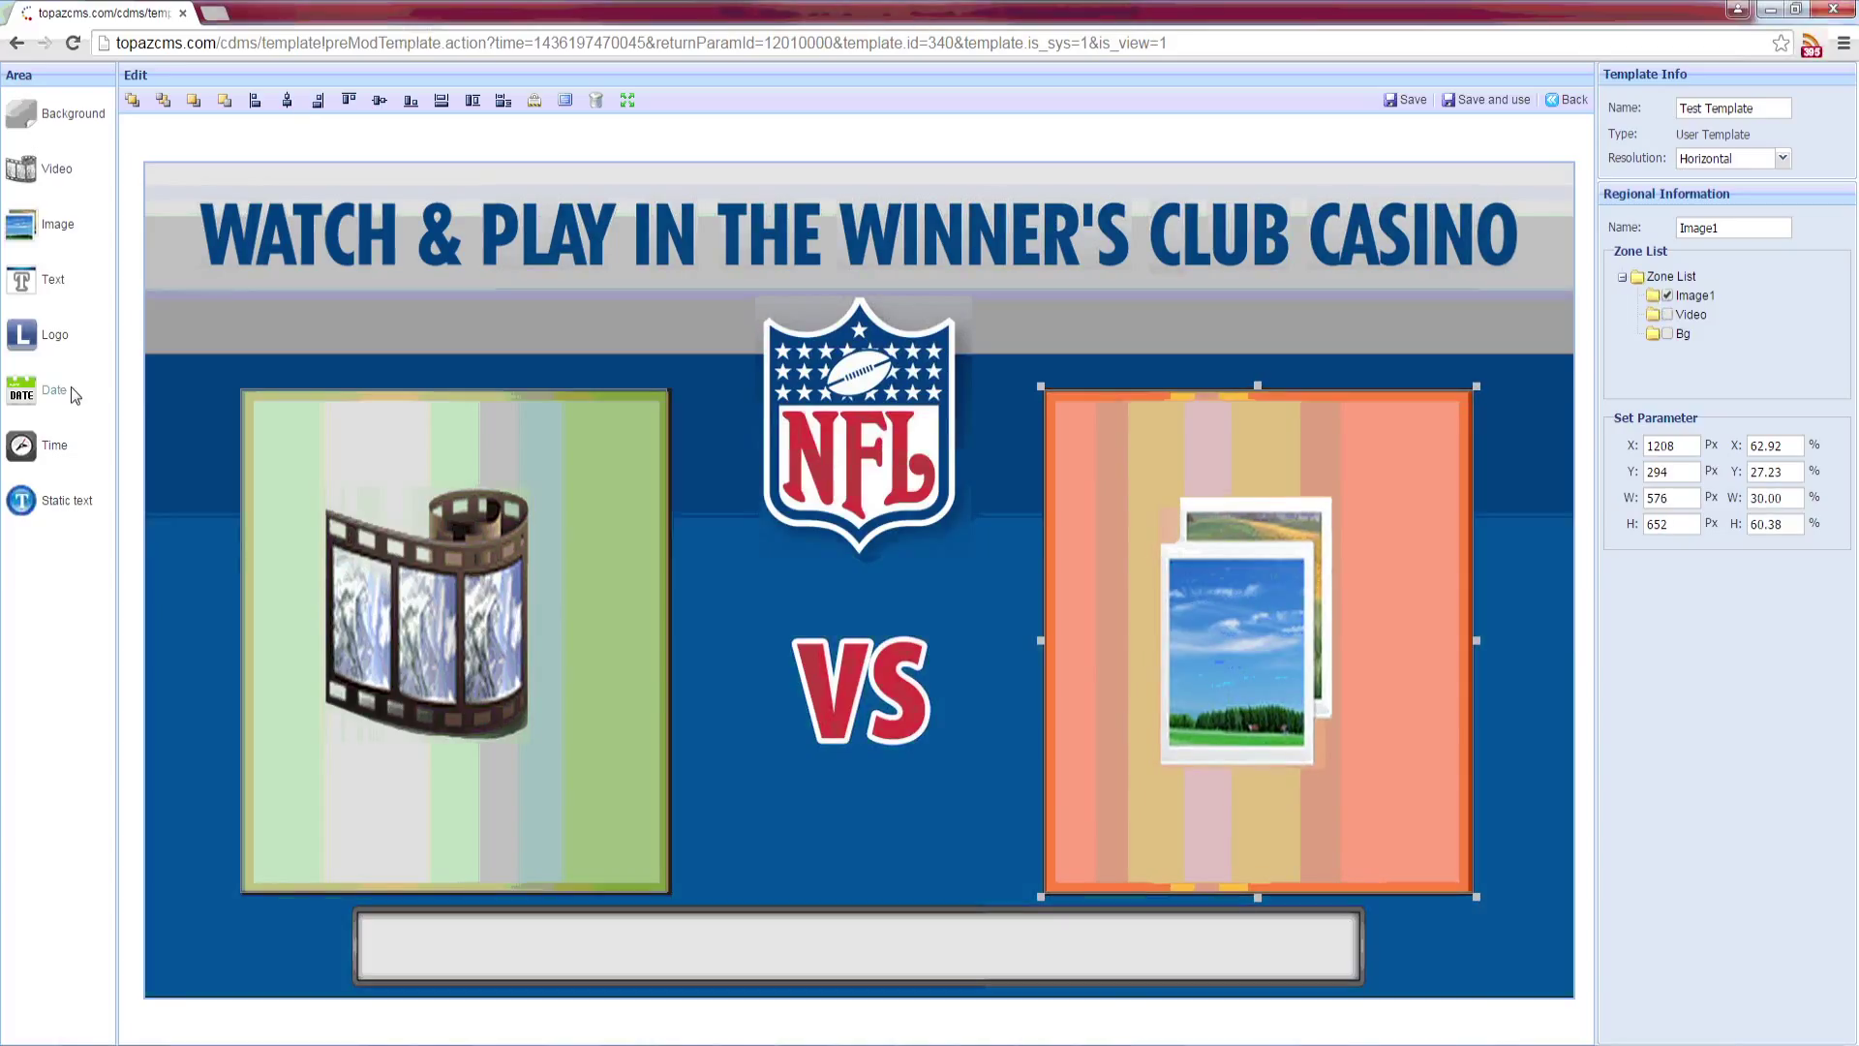
{"action": "left_click", "coordinate": [54, 280]}
{"action": "left_click_drag", "start_coordinate": [244, 212], "coordinate": [1359, 943]}
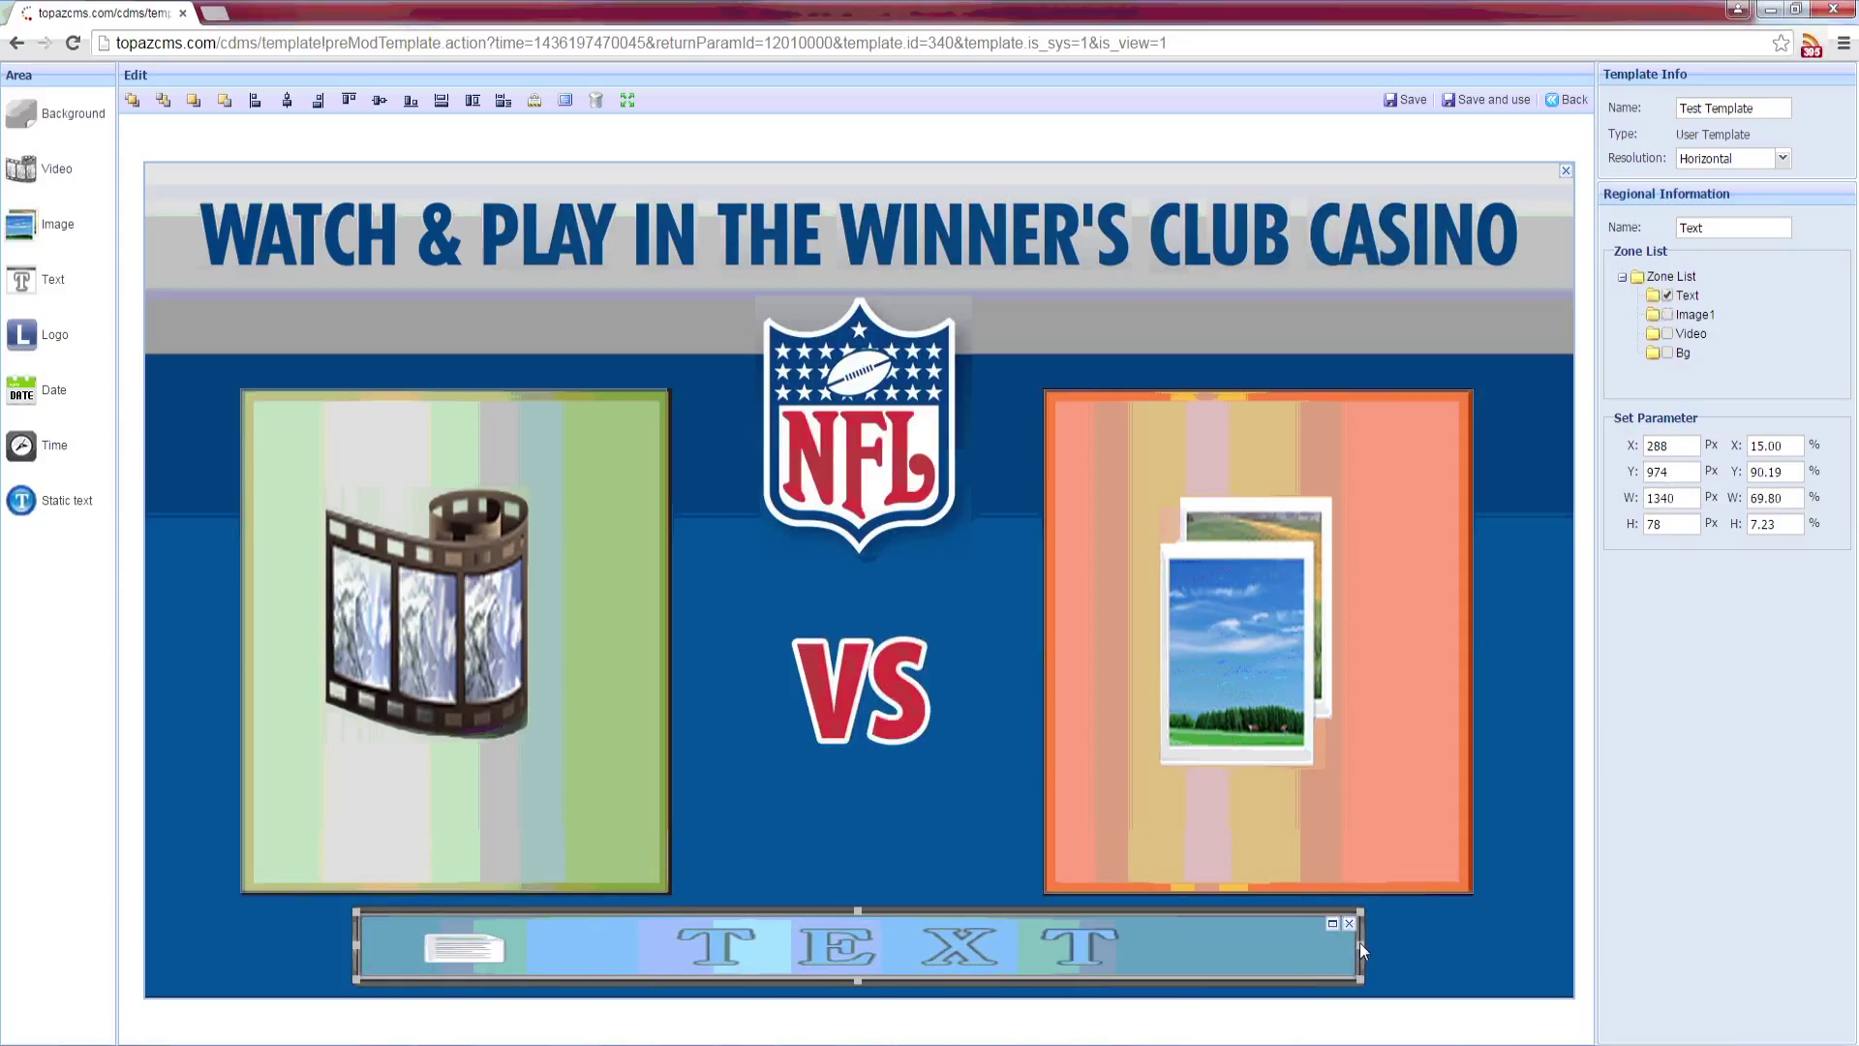
Step: Add date and time zones below the VS graphic and save the template
{"action": "left_click", "coordinate": [29, 392]}
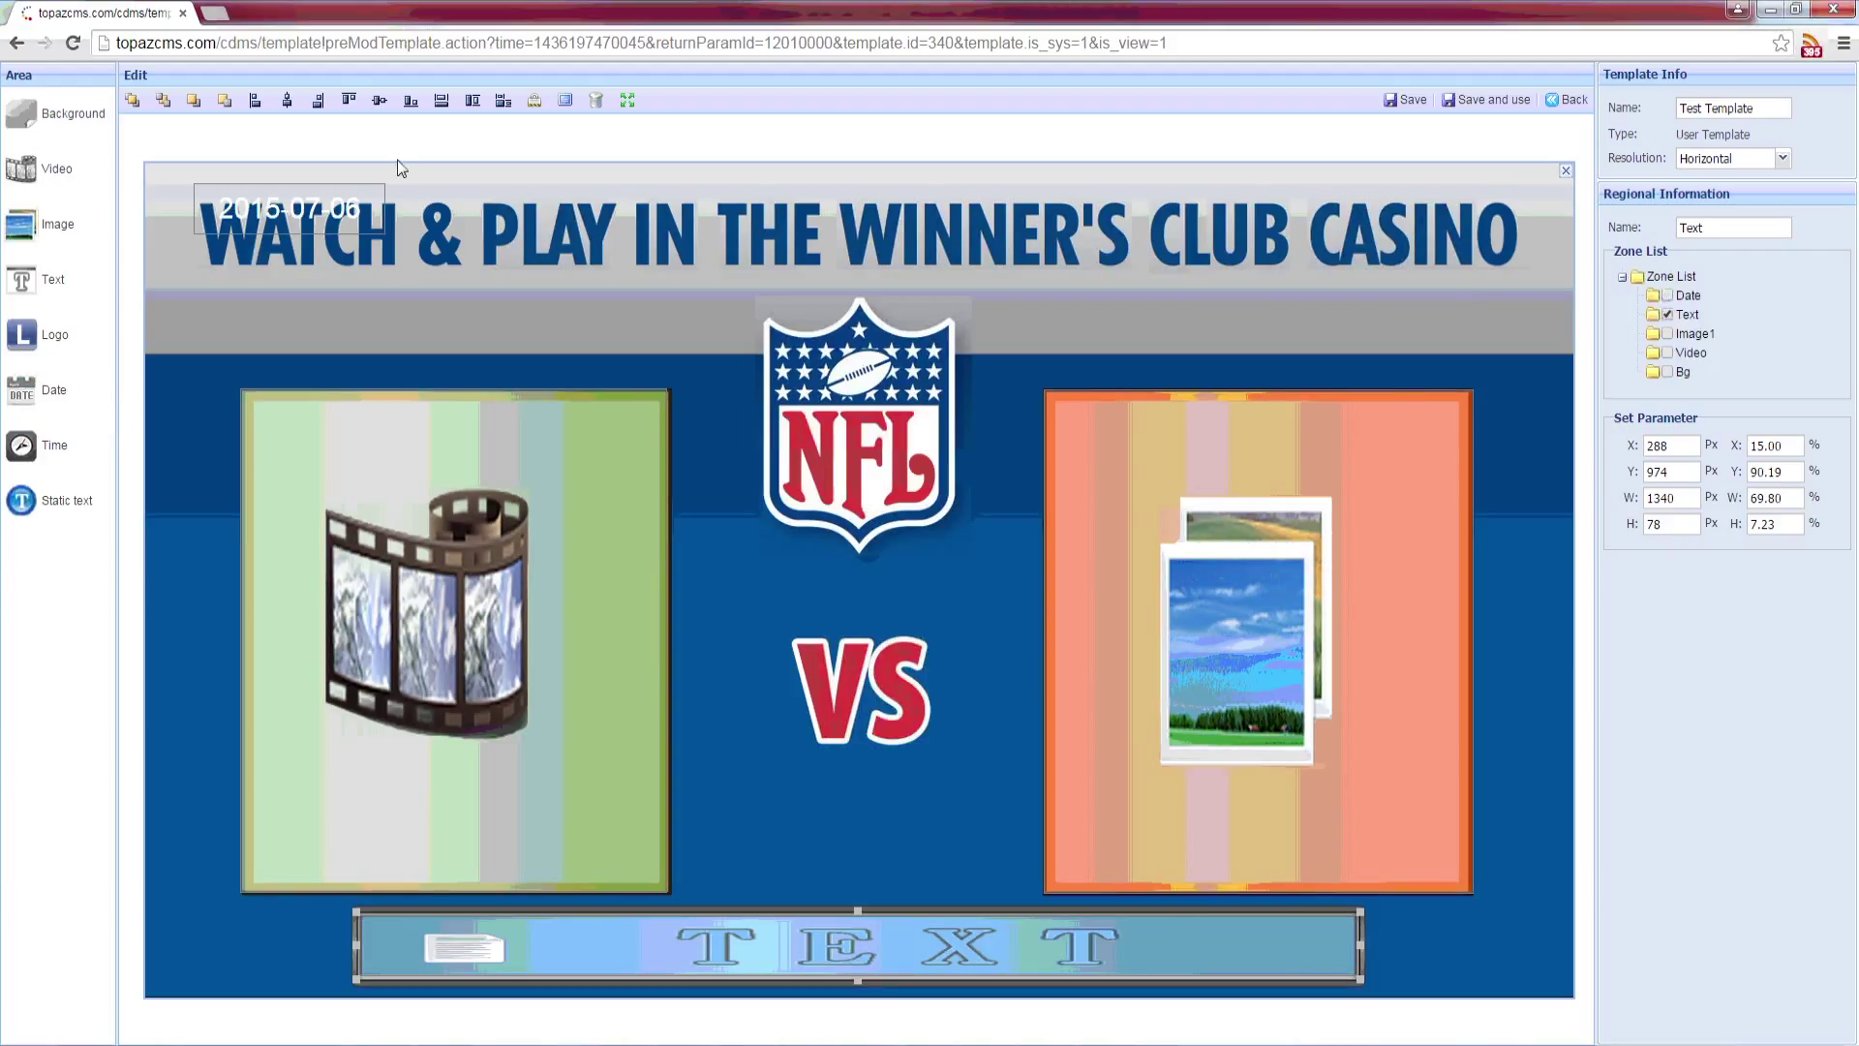
{"action": "left_click_drag", "start_coordinate": [296, 217], "coordinate": [875, 876]}
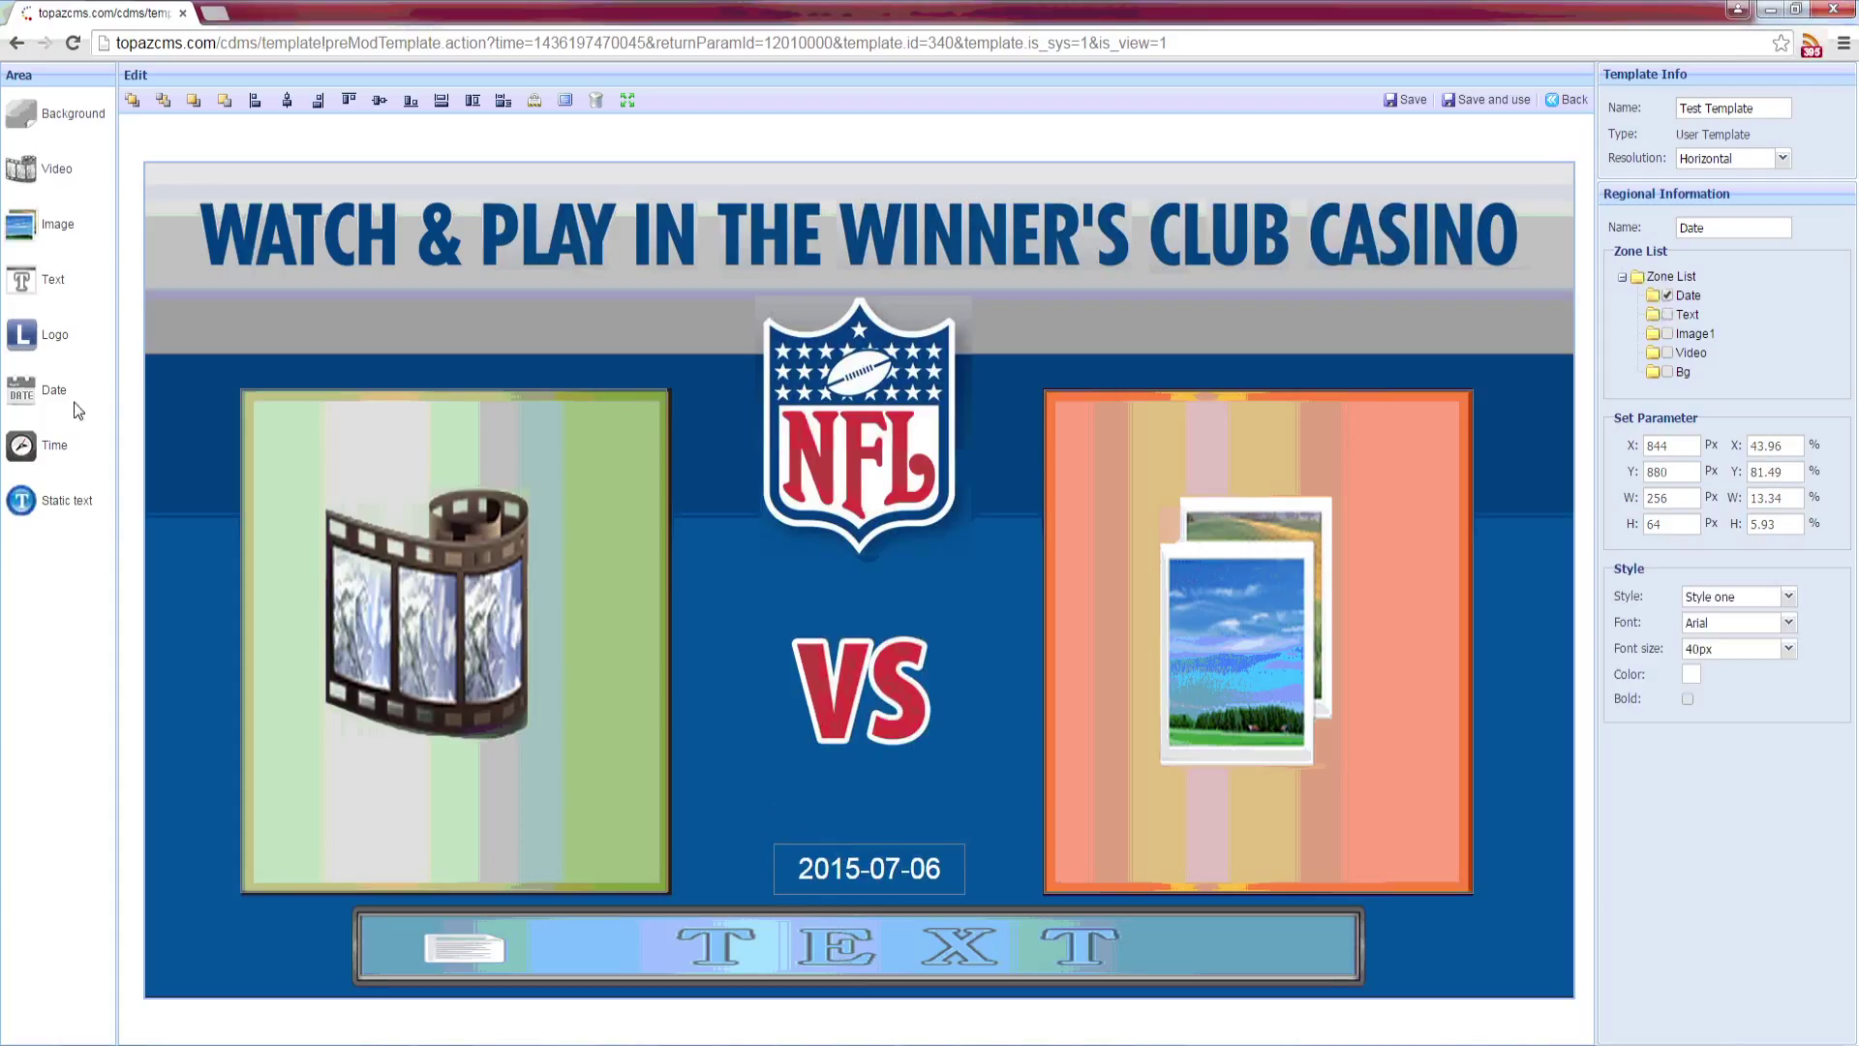
{"action": "left_click", "coordinate": [52, 445]}
{"action": "left_click_drag", "start_coordinate": [267, 230], "coordinate": [860, 817]}
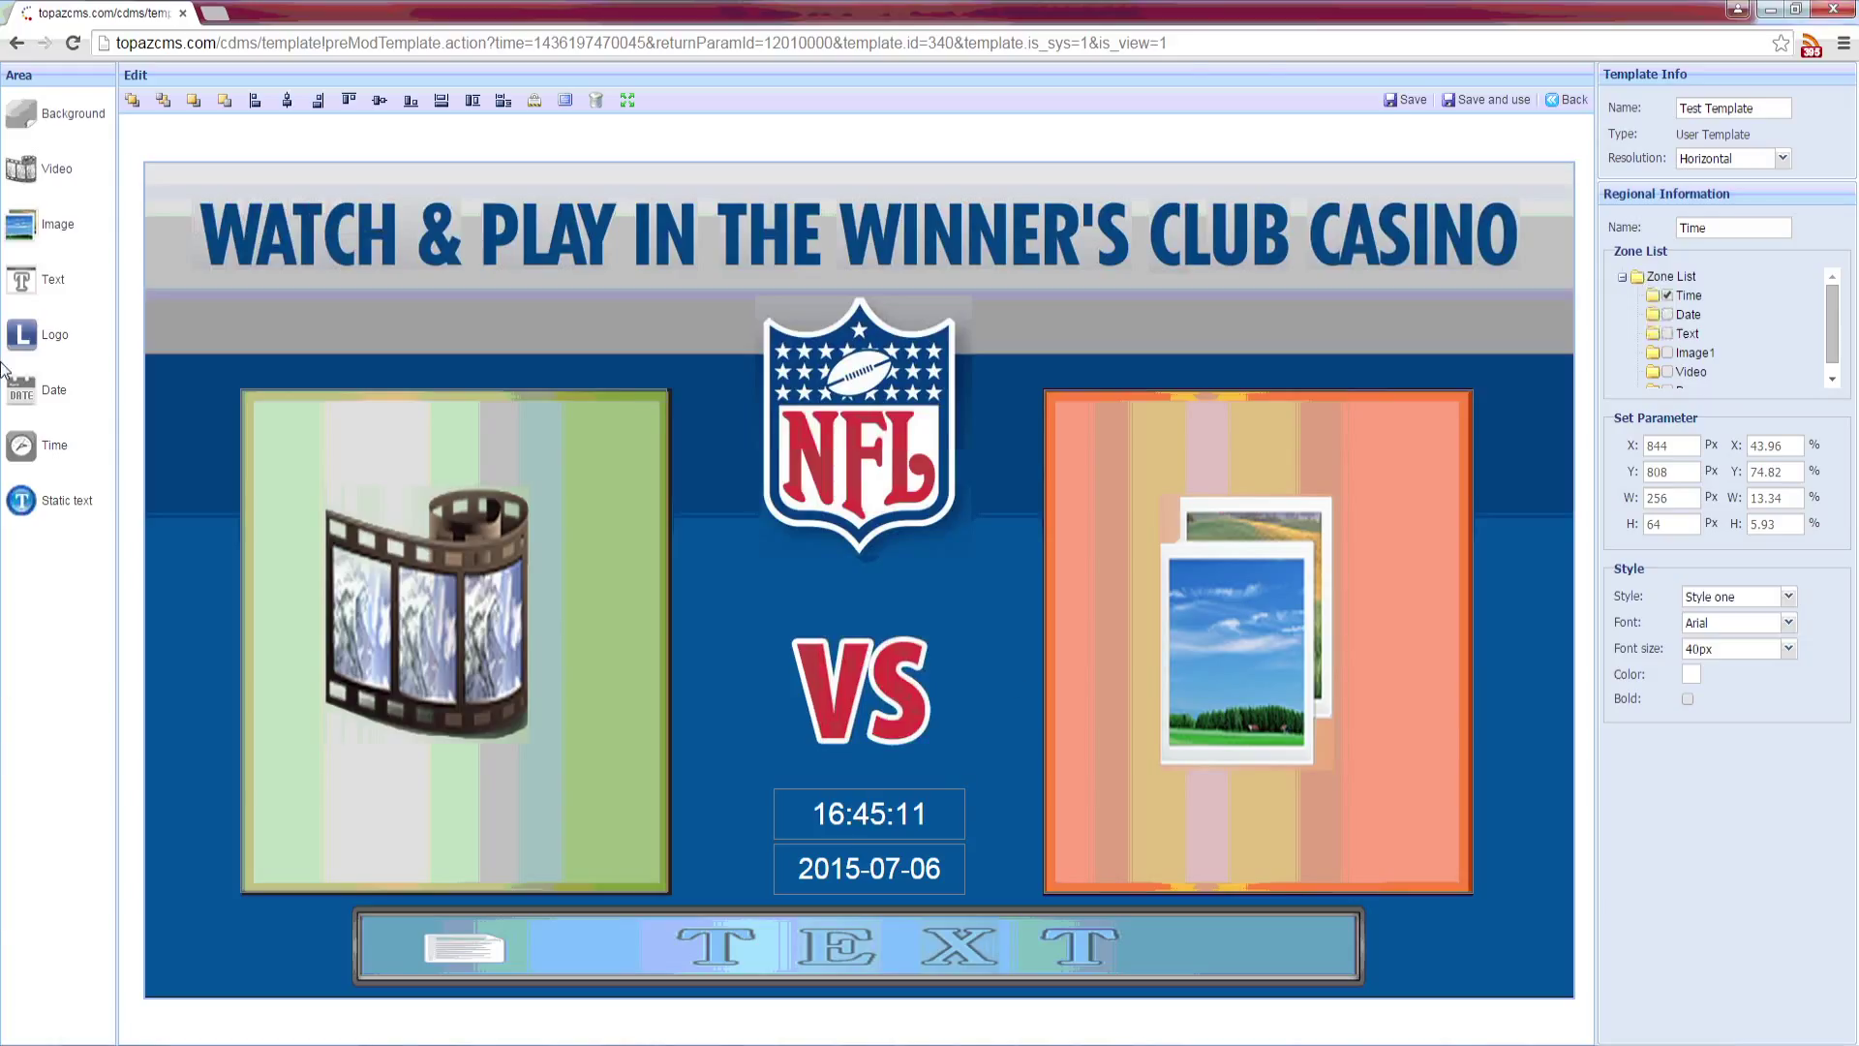
{"action": "left_click", "coordinate": [1391, 98]}
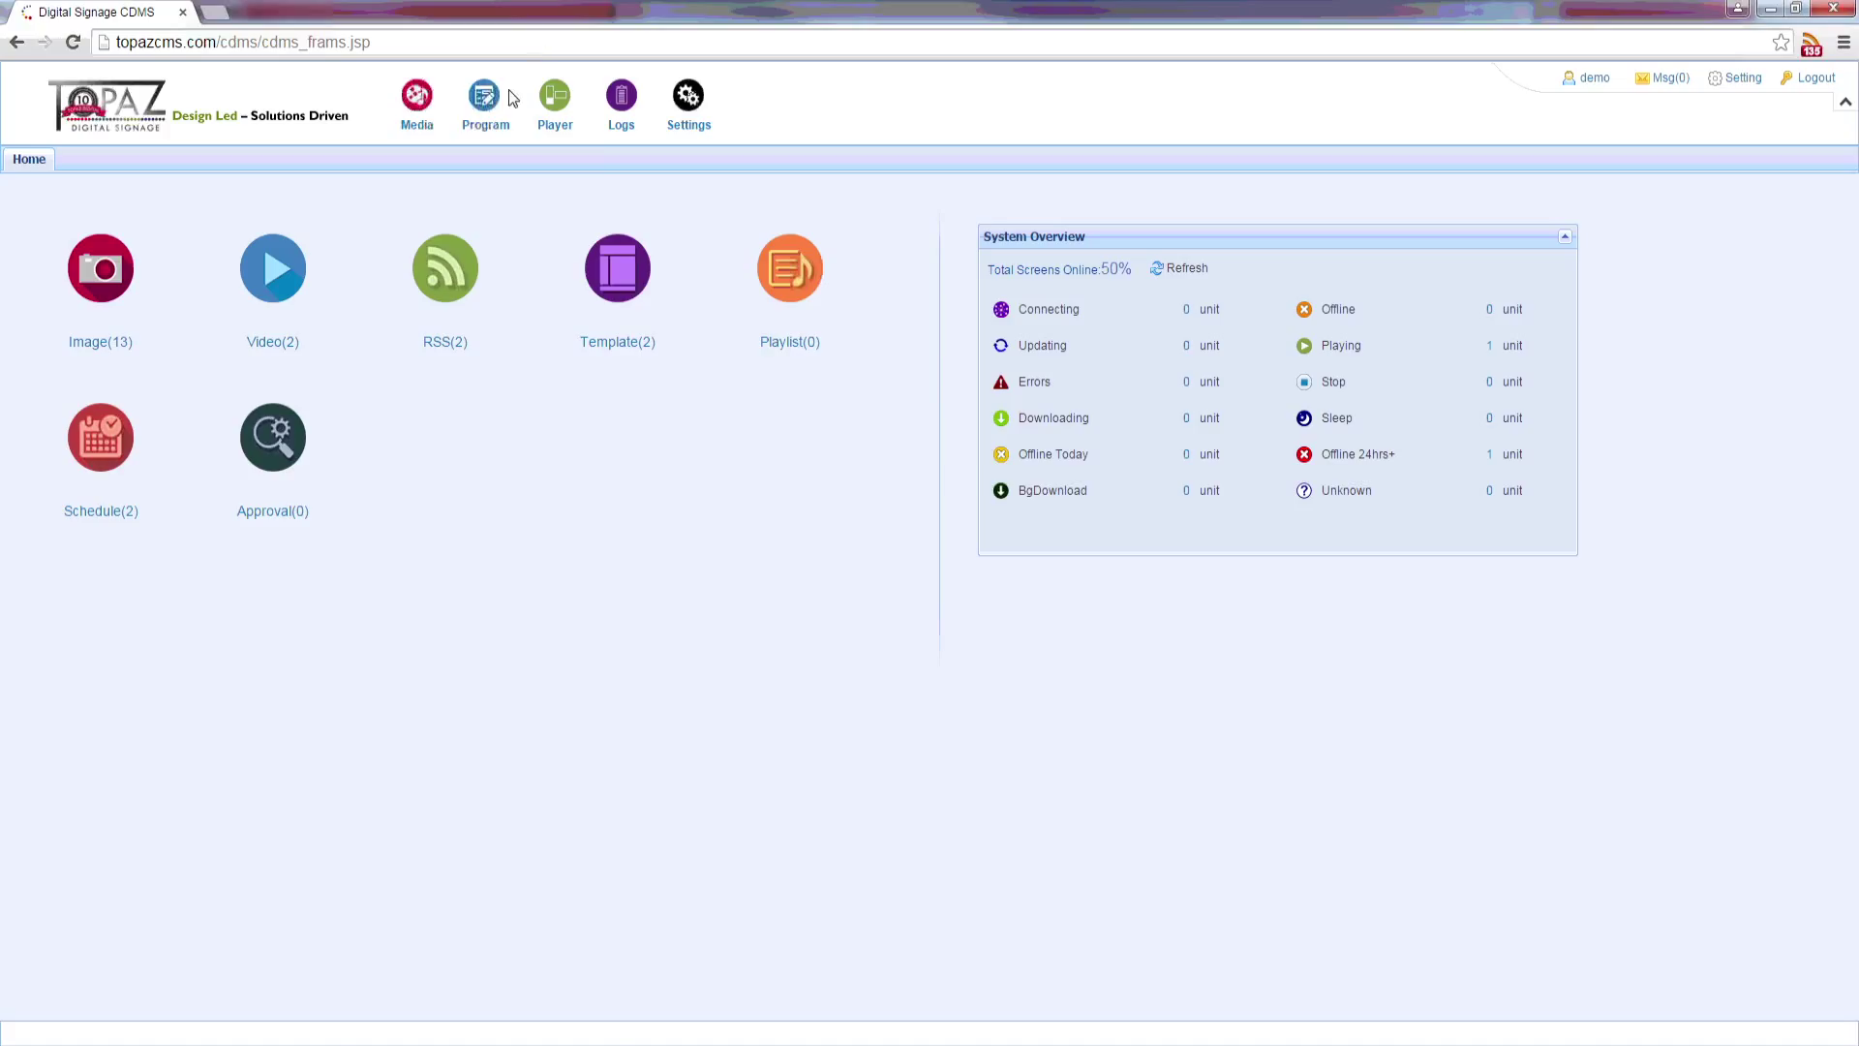
Step: From Program > Playlist, create a new playlist using the Vertical system template
{"action": "mouse_move", "coordinate": [508, 94]}
{"action": "left_click", "coordinate": [504, 191]}
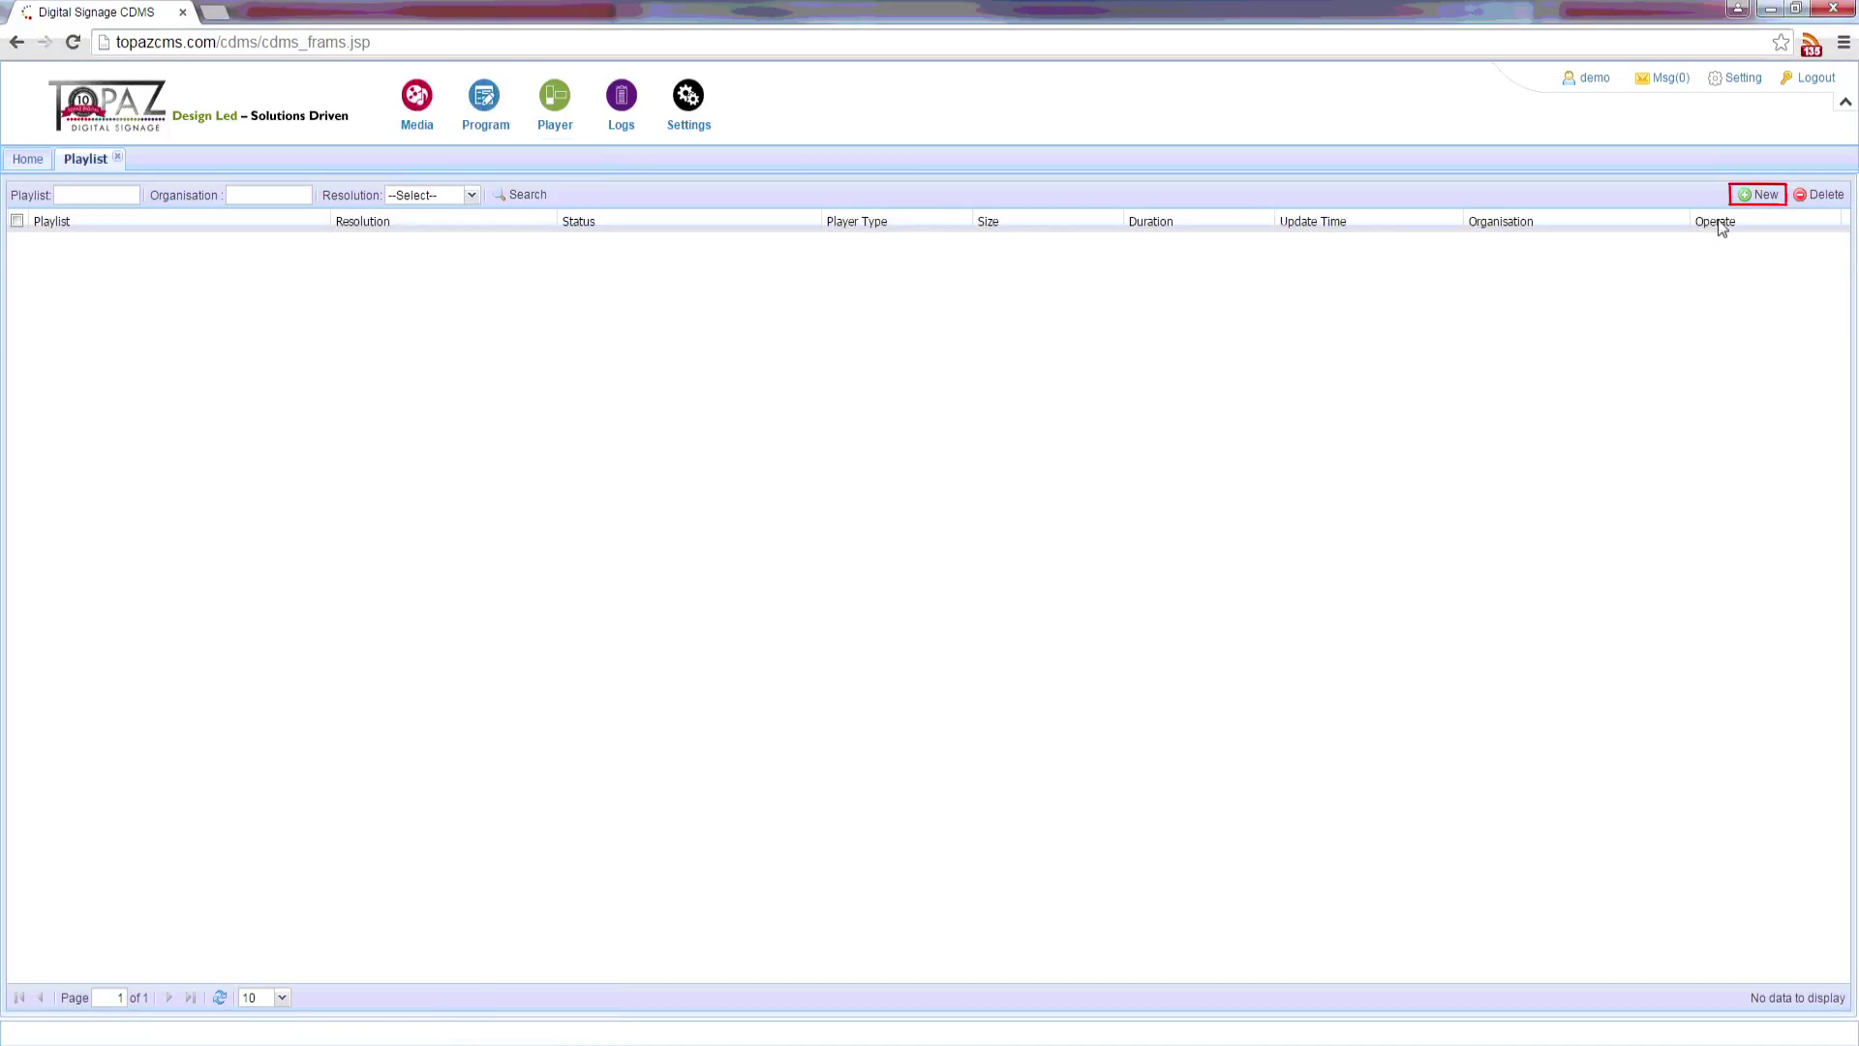
{"action": "left_click", "coordinate": [1757, 194]}
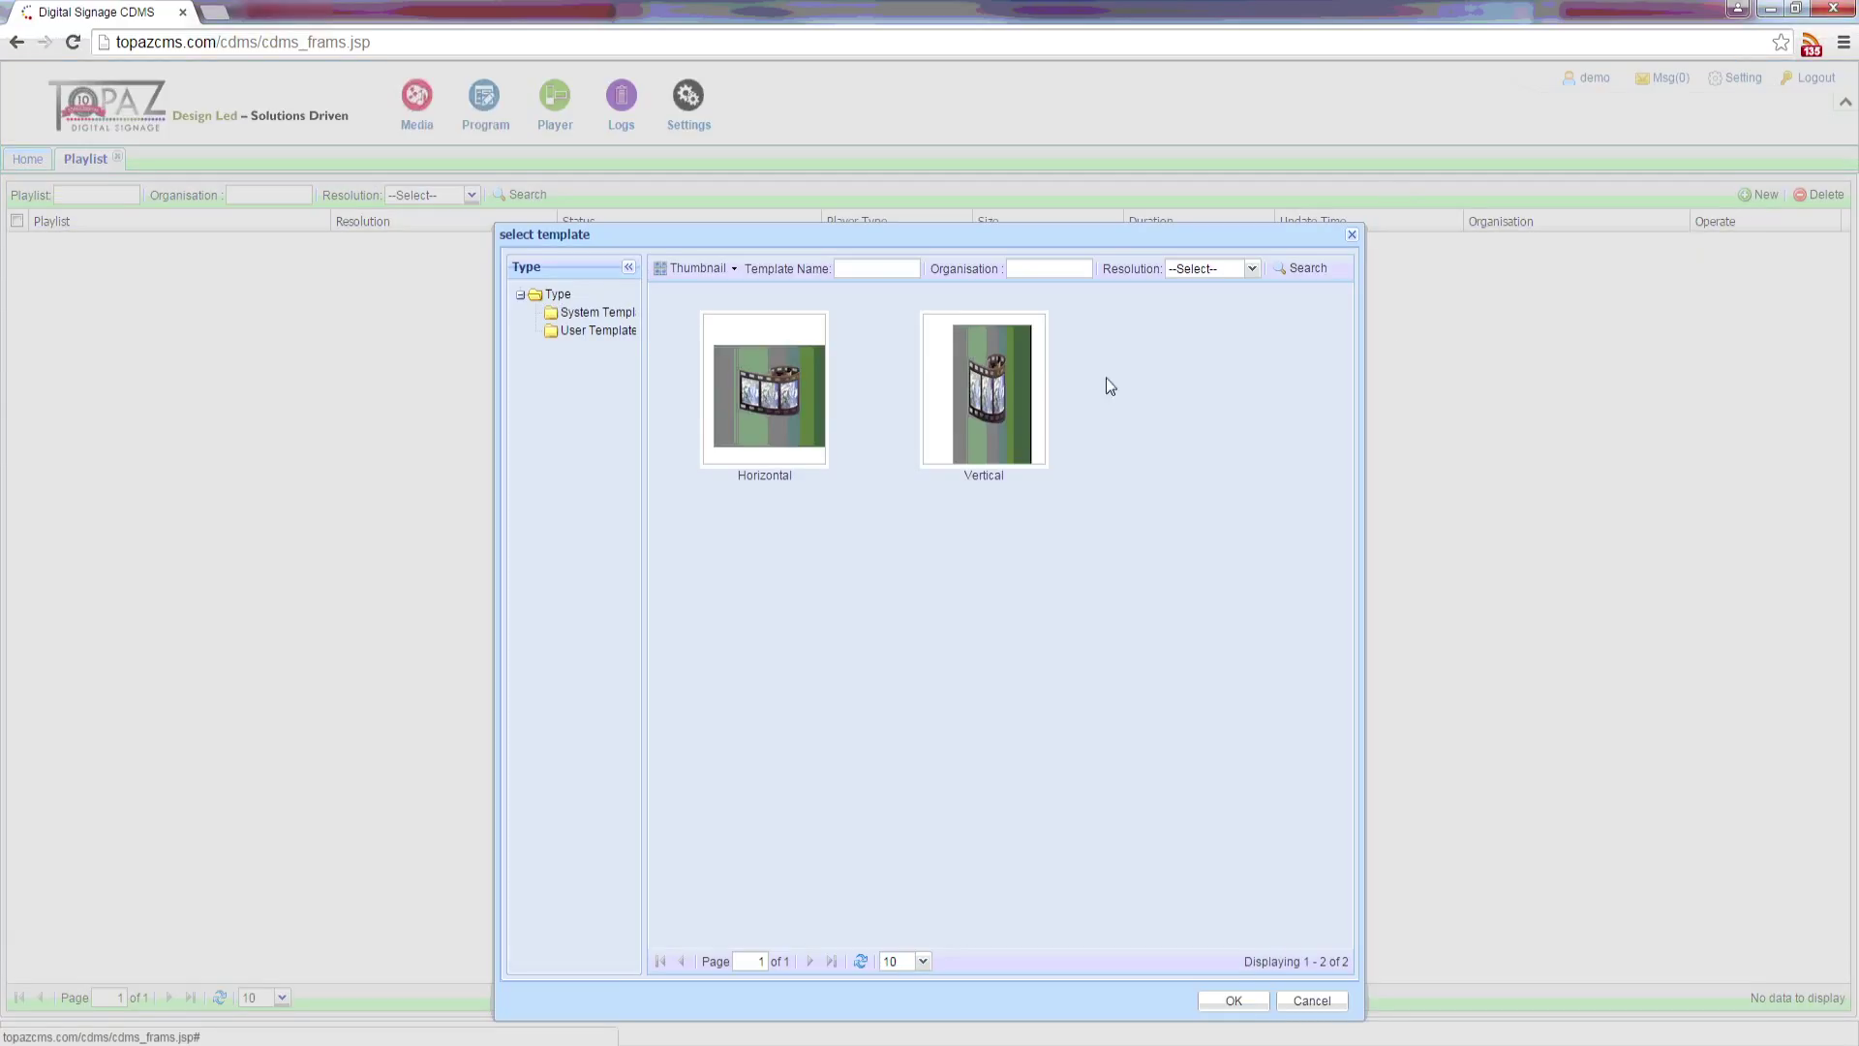
{"action": "left_click", "coordinate": [970, 416]}
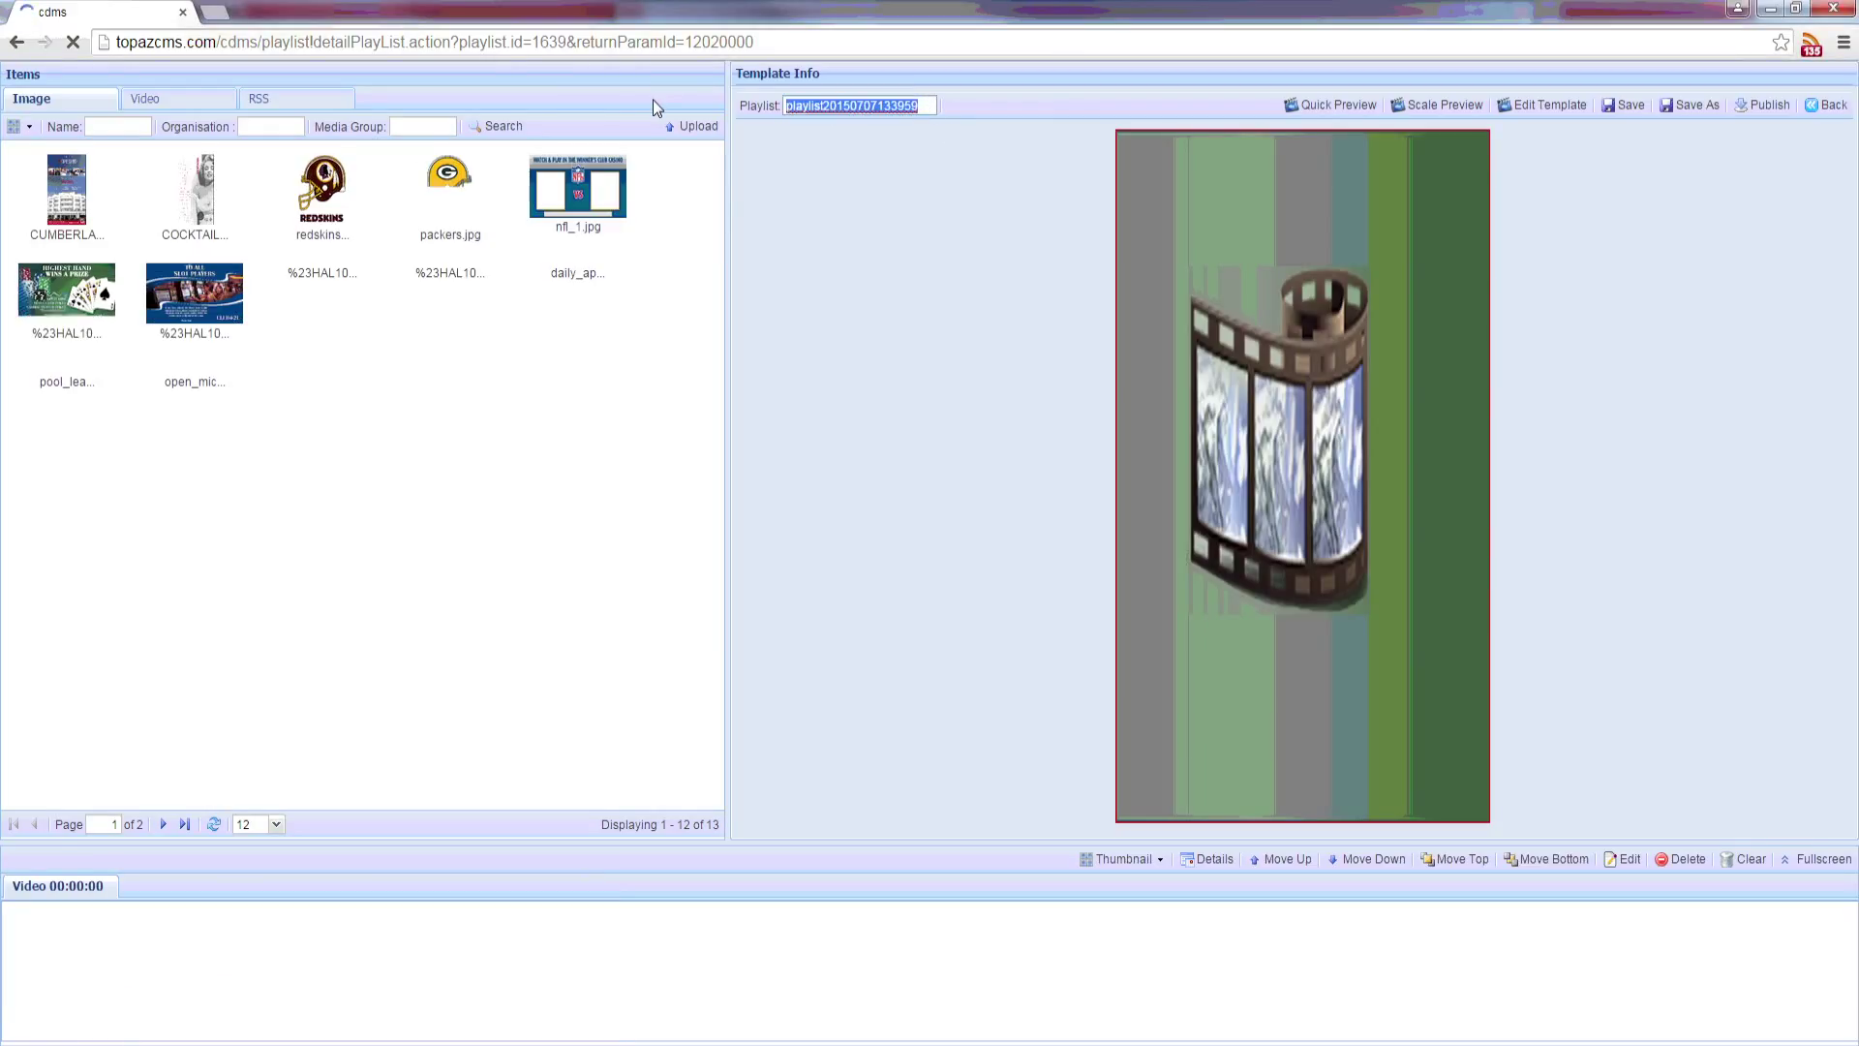
Step: Name the playlist 'Test Playlist 1', add the CUMBERLAND, COCKTAILS, pool_league and open mic images, and save
{"action": "type", "text": "Test Pl"}
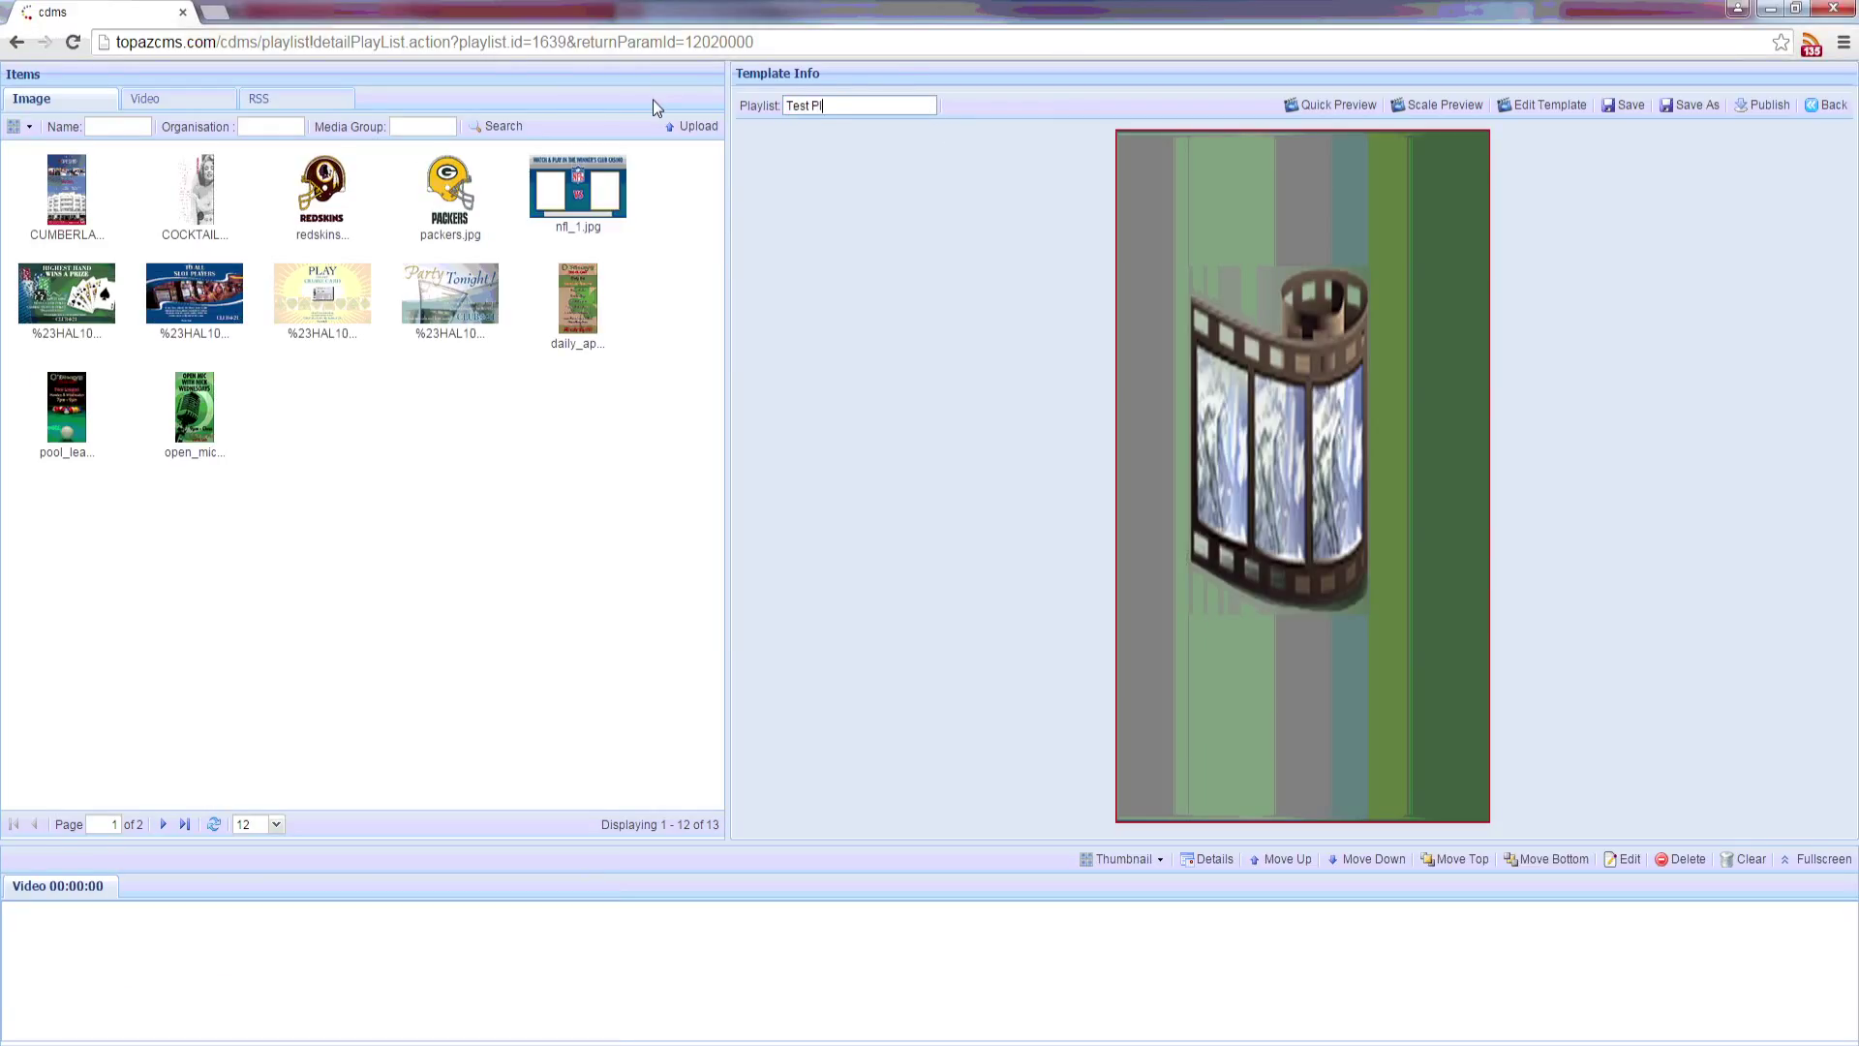
{"action": "type", "text": "aylist 1"}
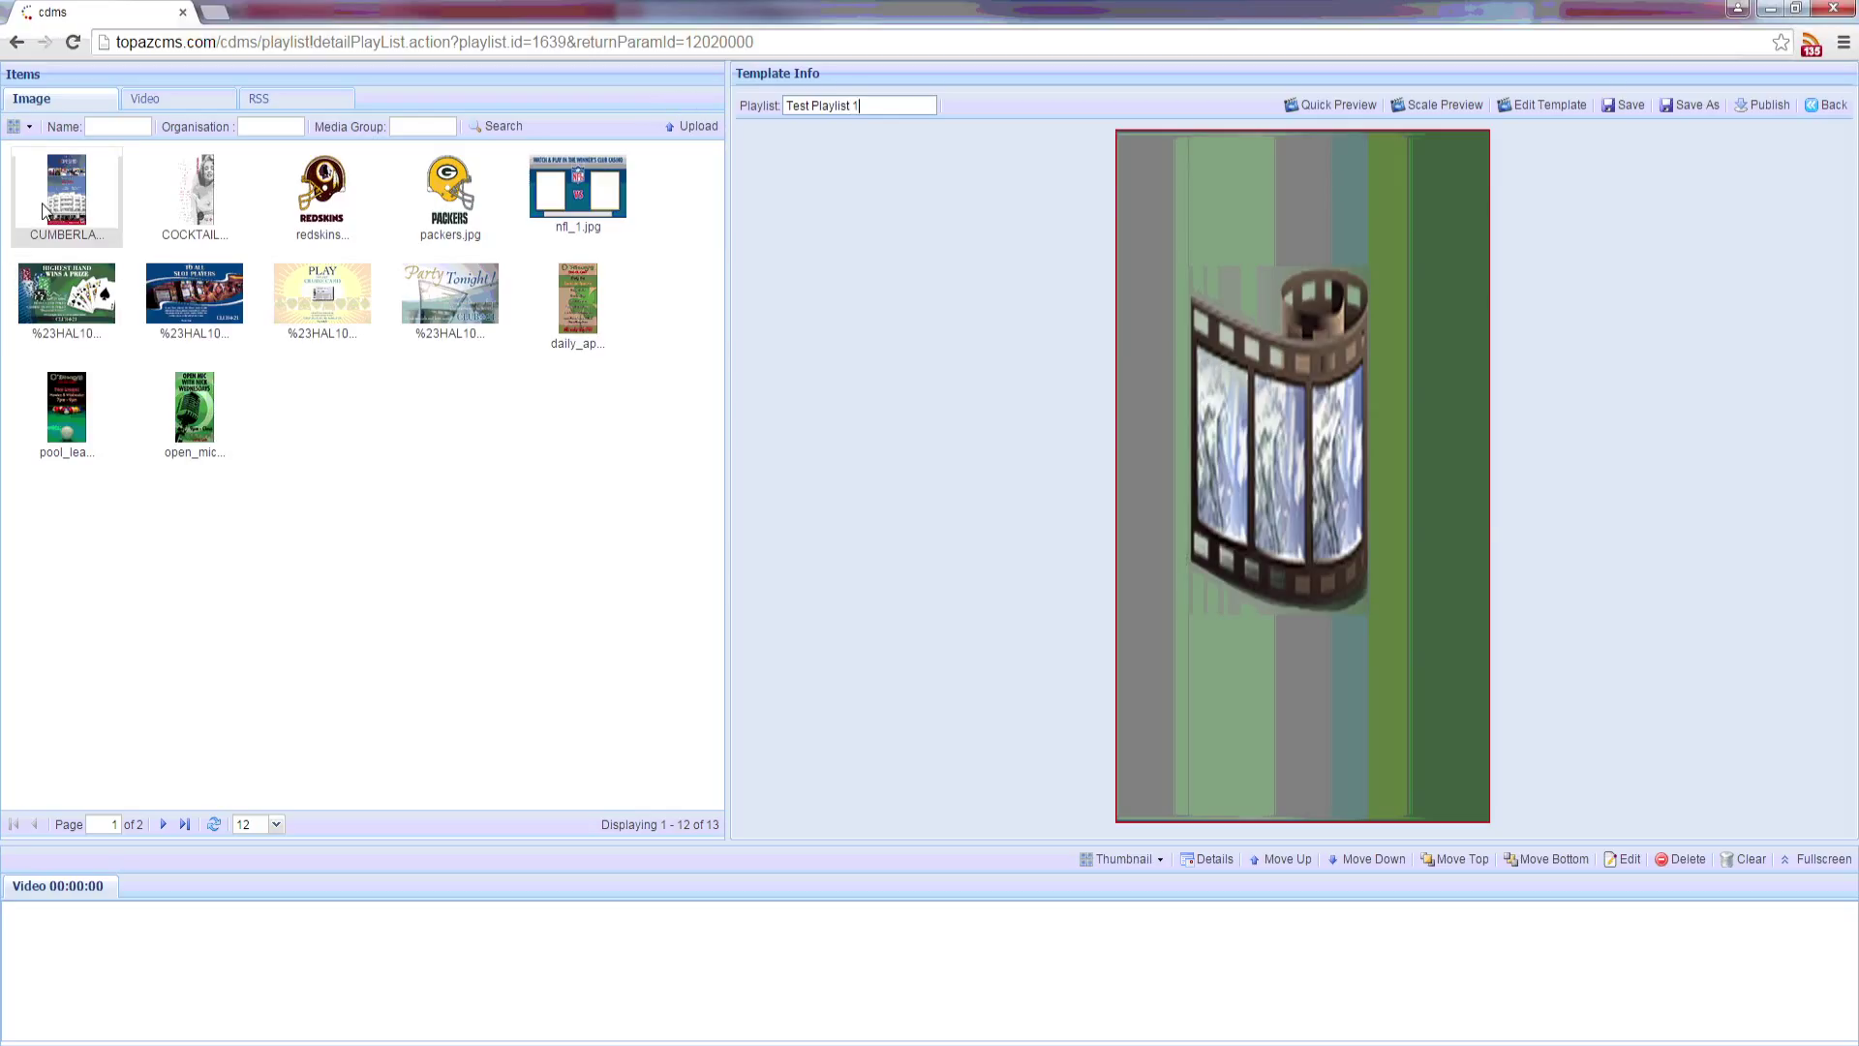
{"action": "left_click_drag", "start_coordinate": [78, 221], "coordinate": [1216, 453]}
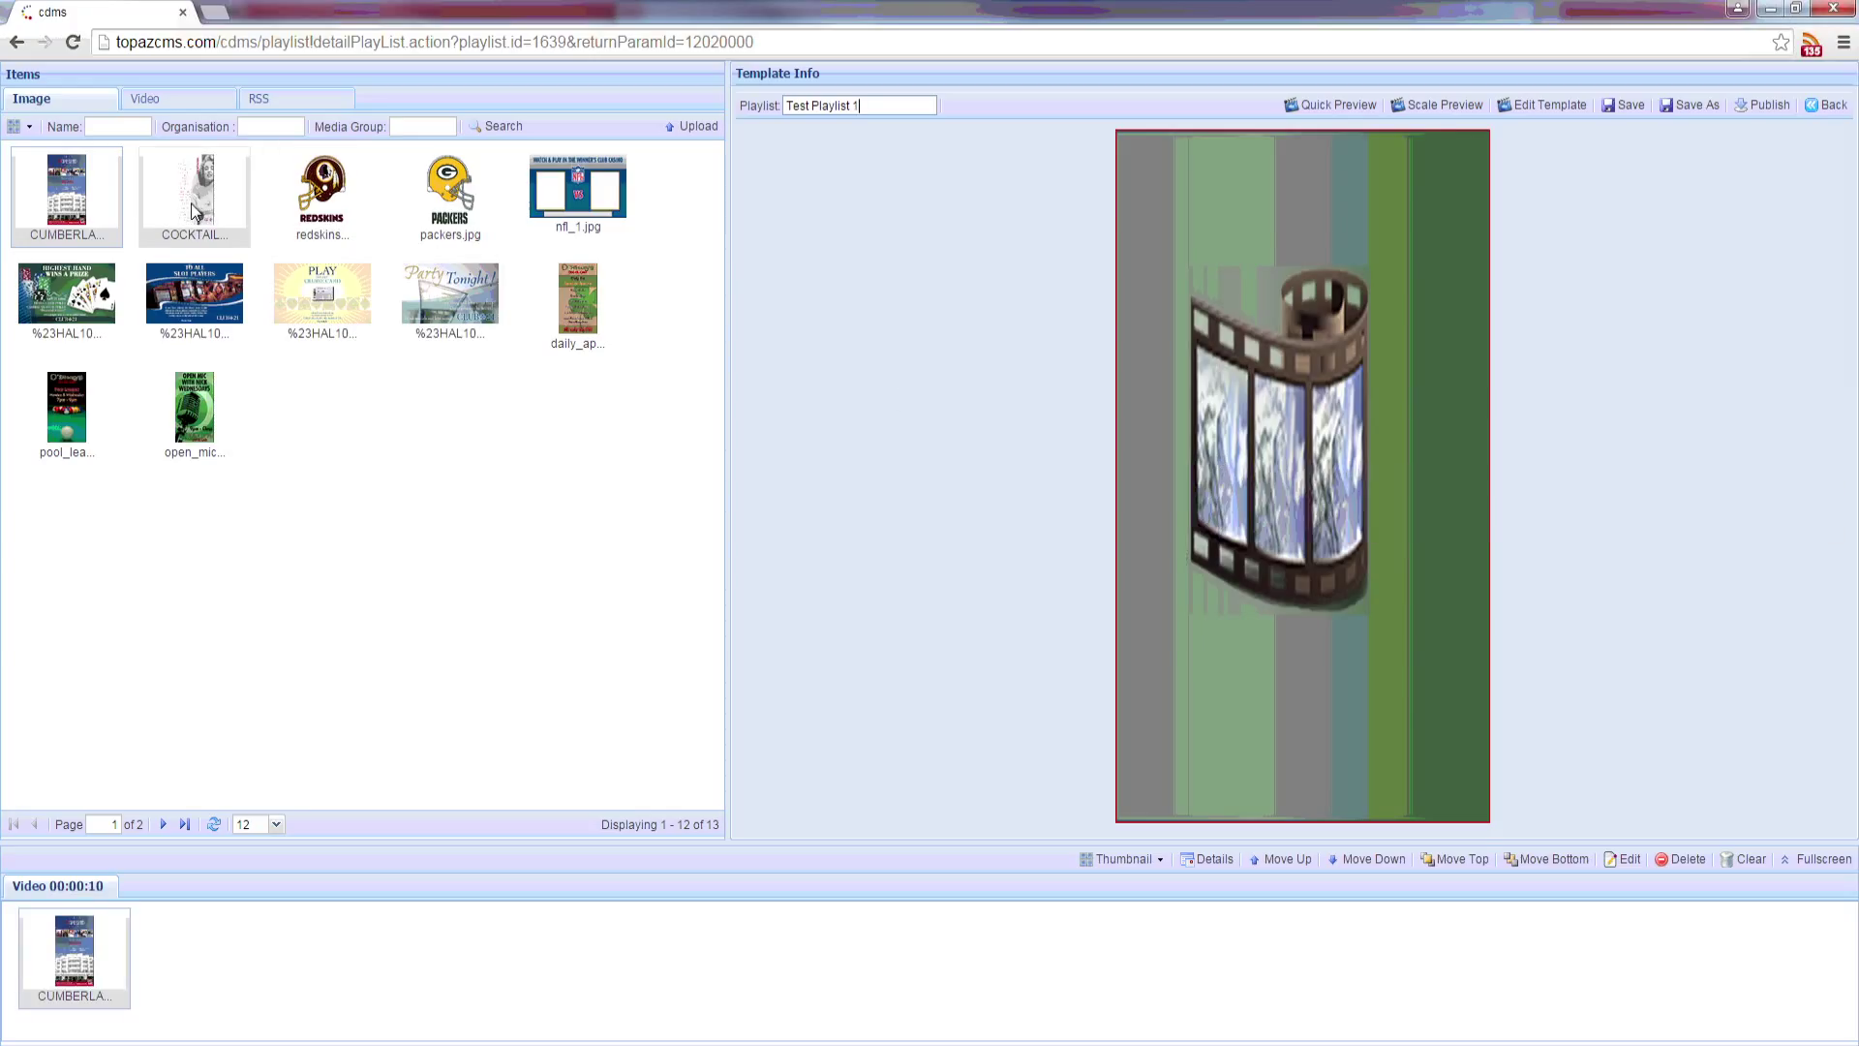
{"action": "left_click_drag", "start_coordinate": [190, 203], "coordinate": [1224, 402]}
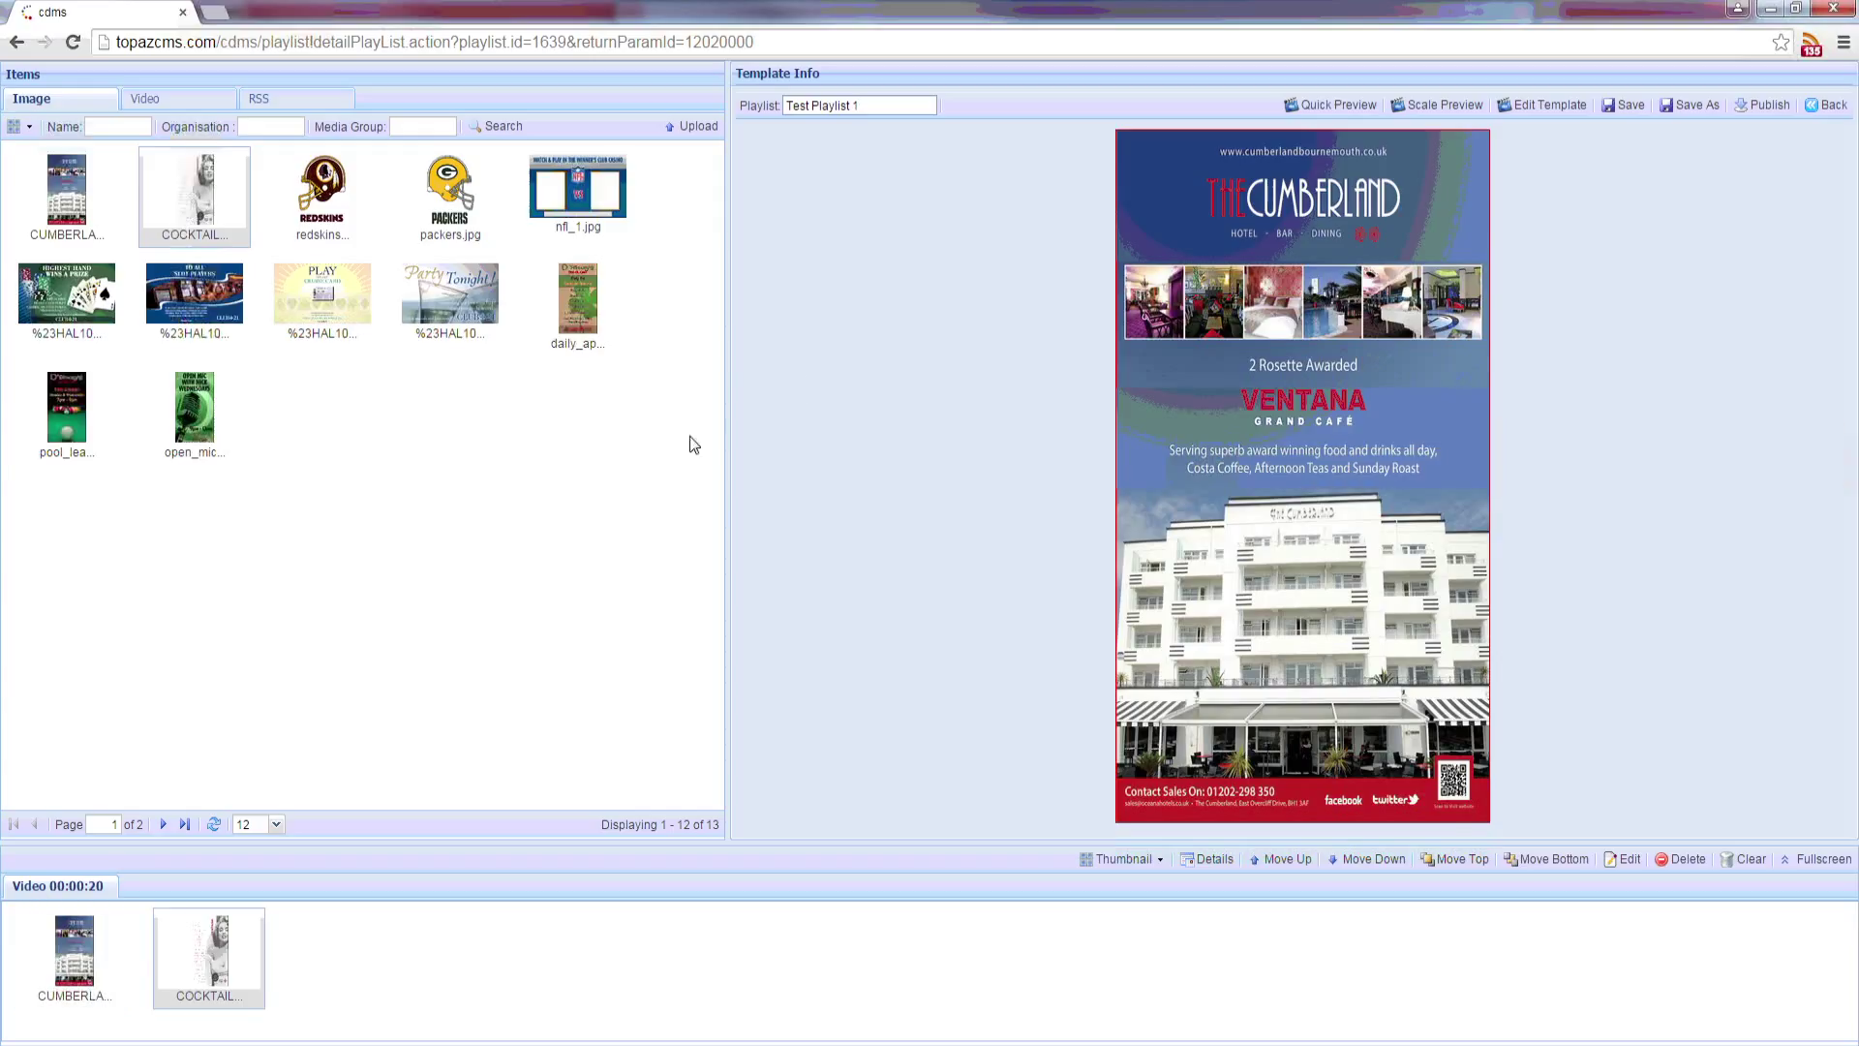
{"action": "left_click_drag", "start_coordinate": [87, 421], "coordinate": [588, 1001]}
{"action": "left_click_drag", "start_coordinate": [225, 411], "coordinate": [557, 951]}
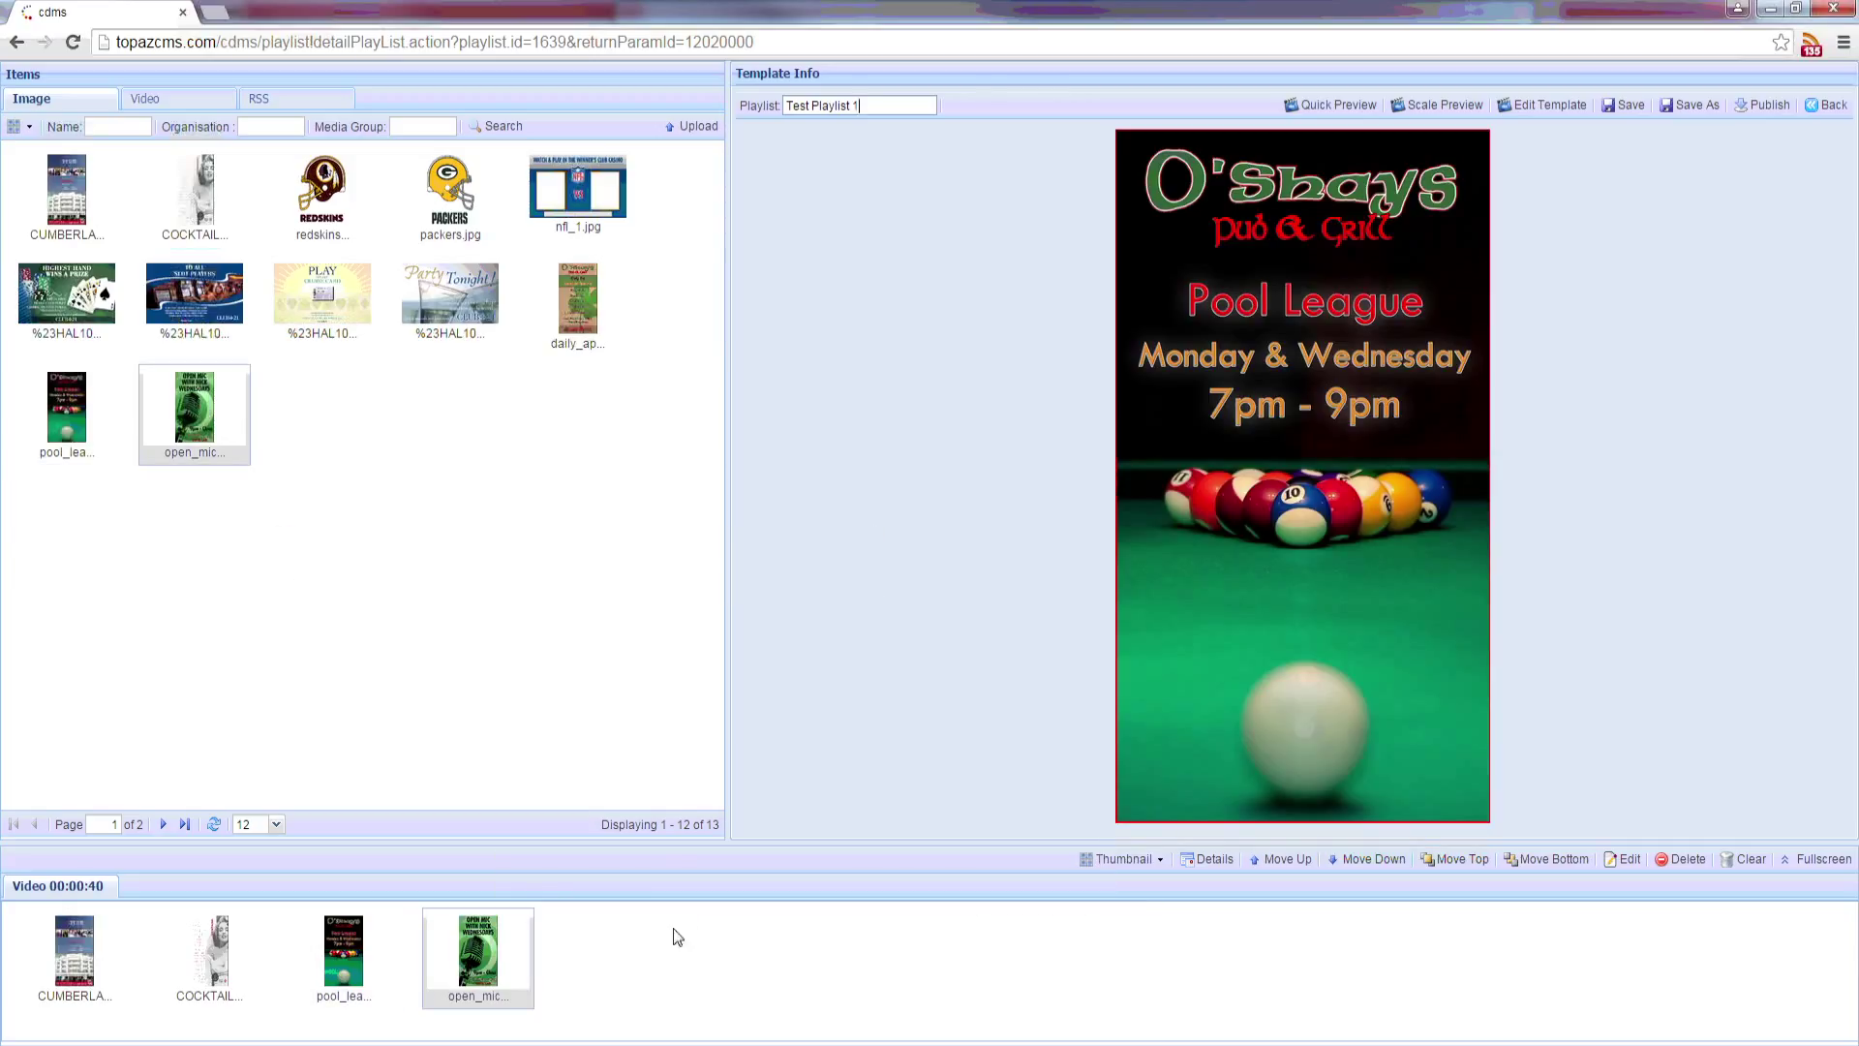
{"action": "left_click", "coordinate": [1627, 104]}
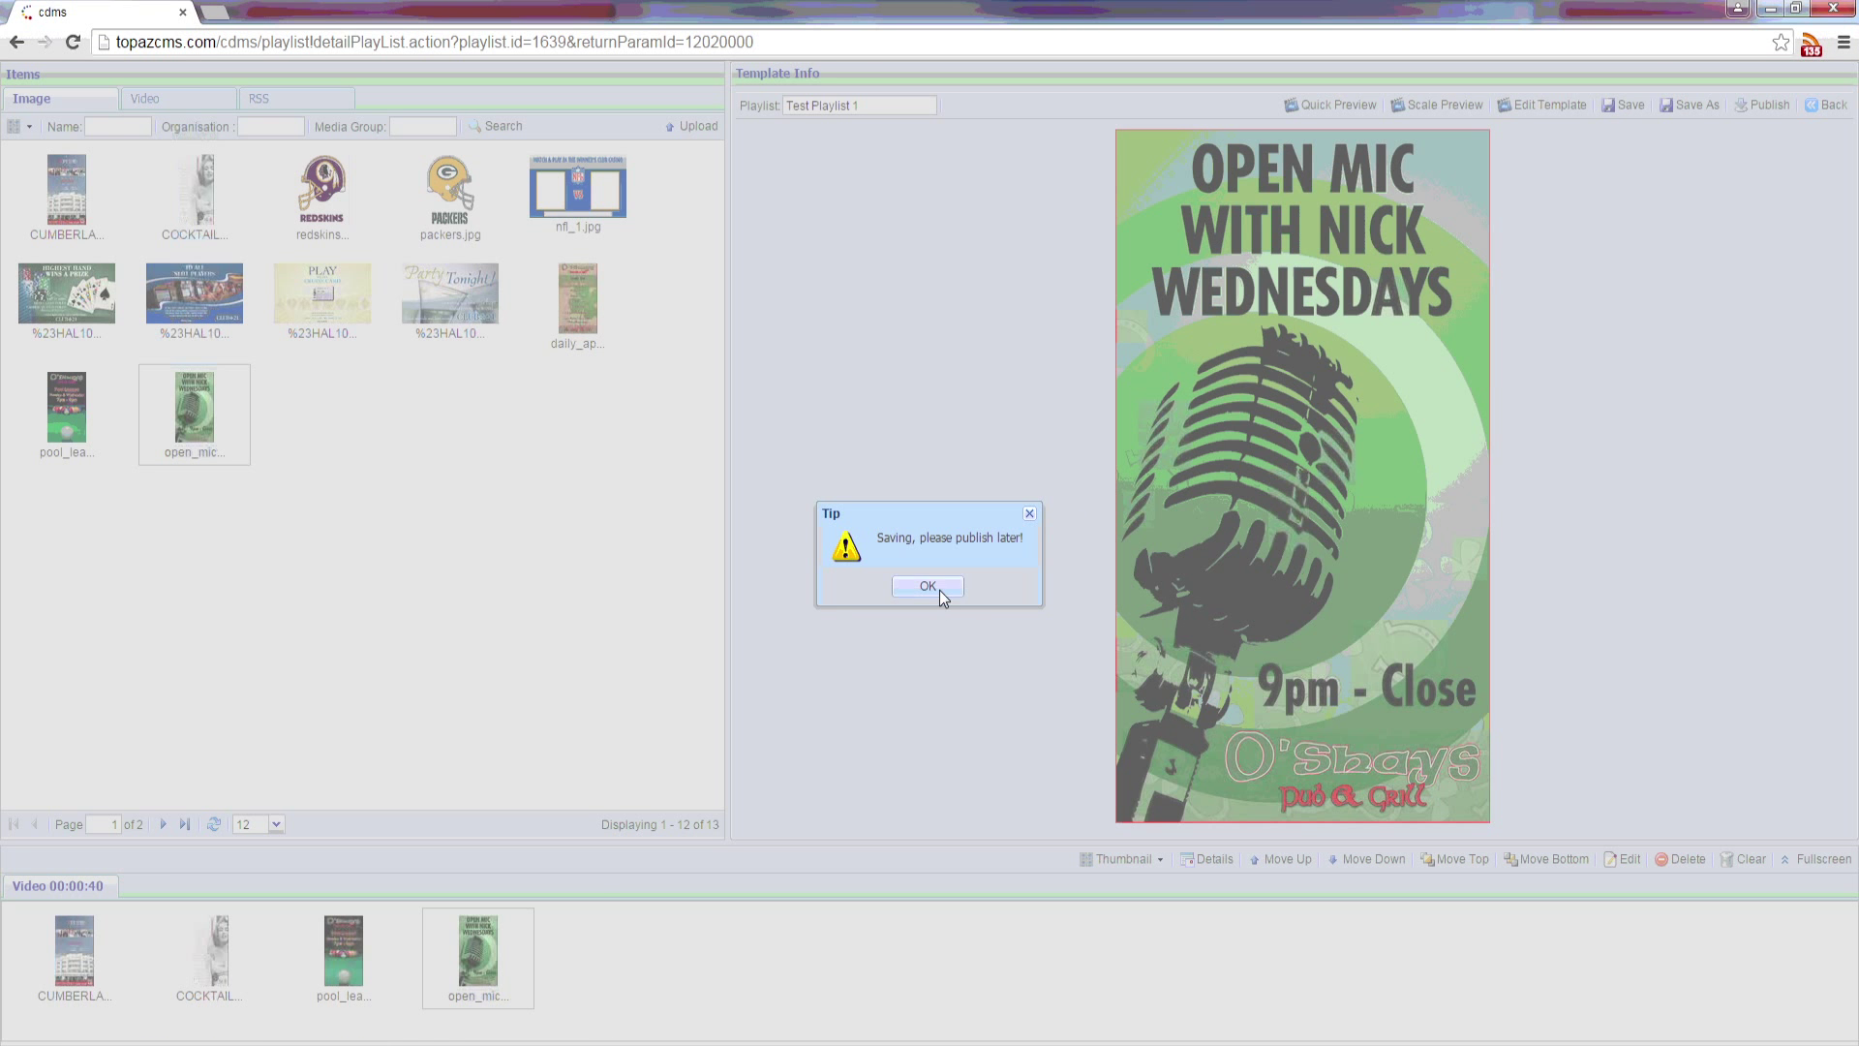
{"action": "left_click", "coordinate": [927, 586]}
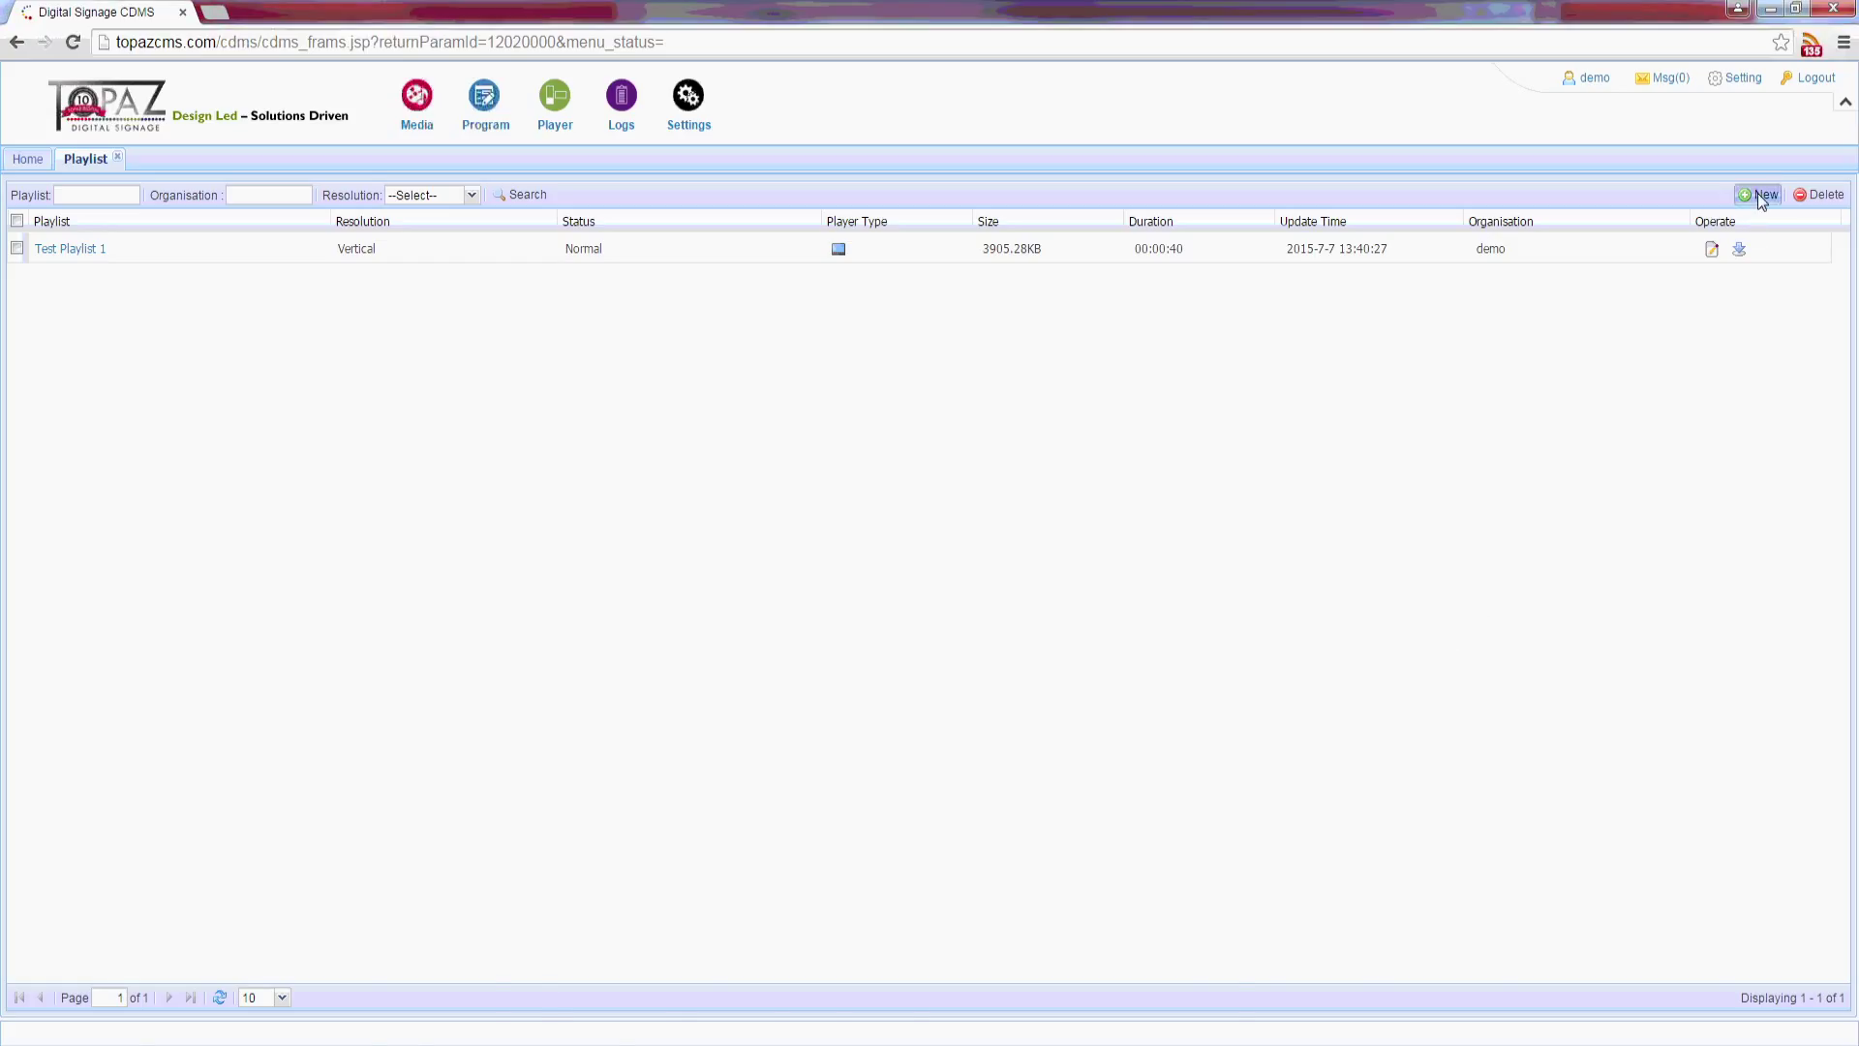
Step: Start a new playlist from Test Template and rename it 'Test Playlist 2'
{"action": "left_click", "coordinate": [1757, 193]}
{"action": "left_click", "coordinate": [591, 332]}
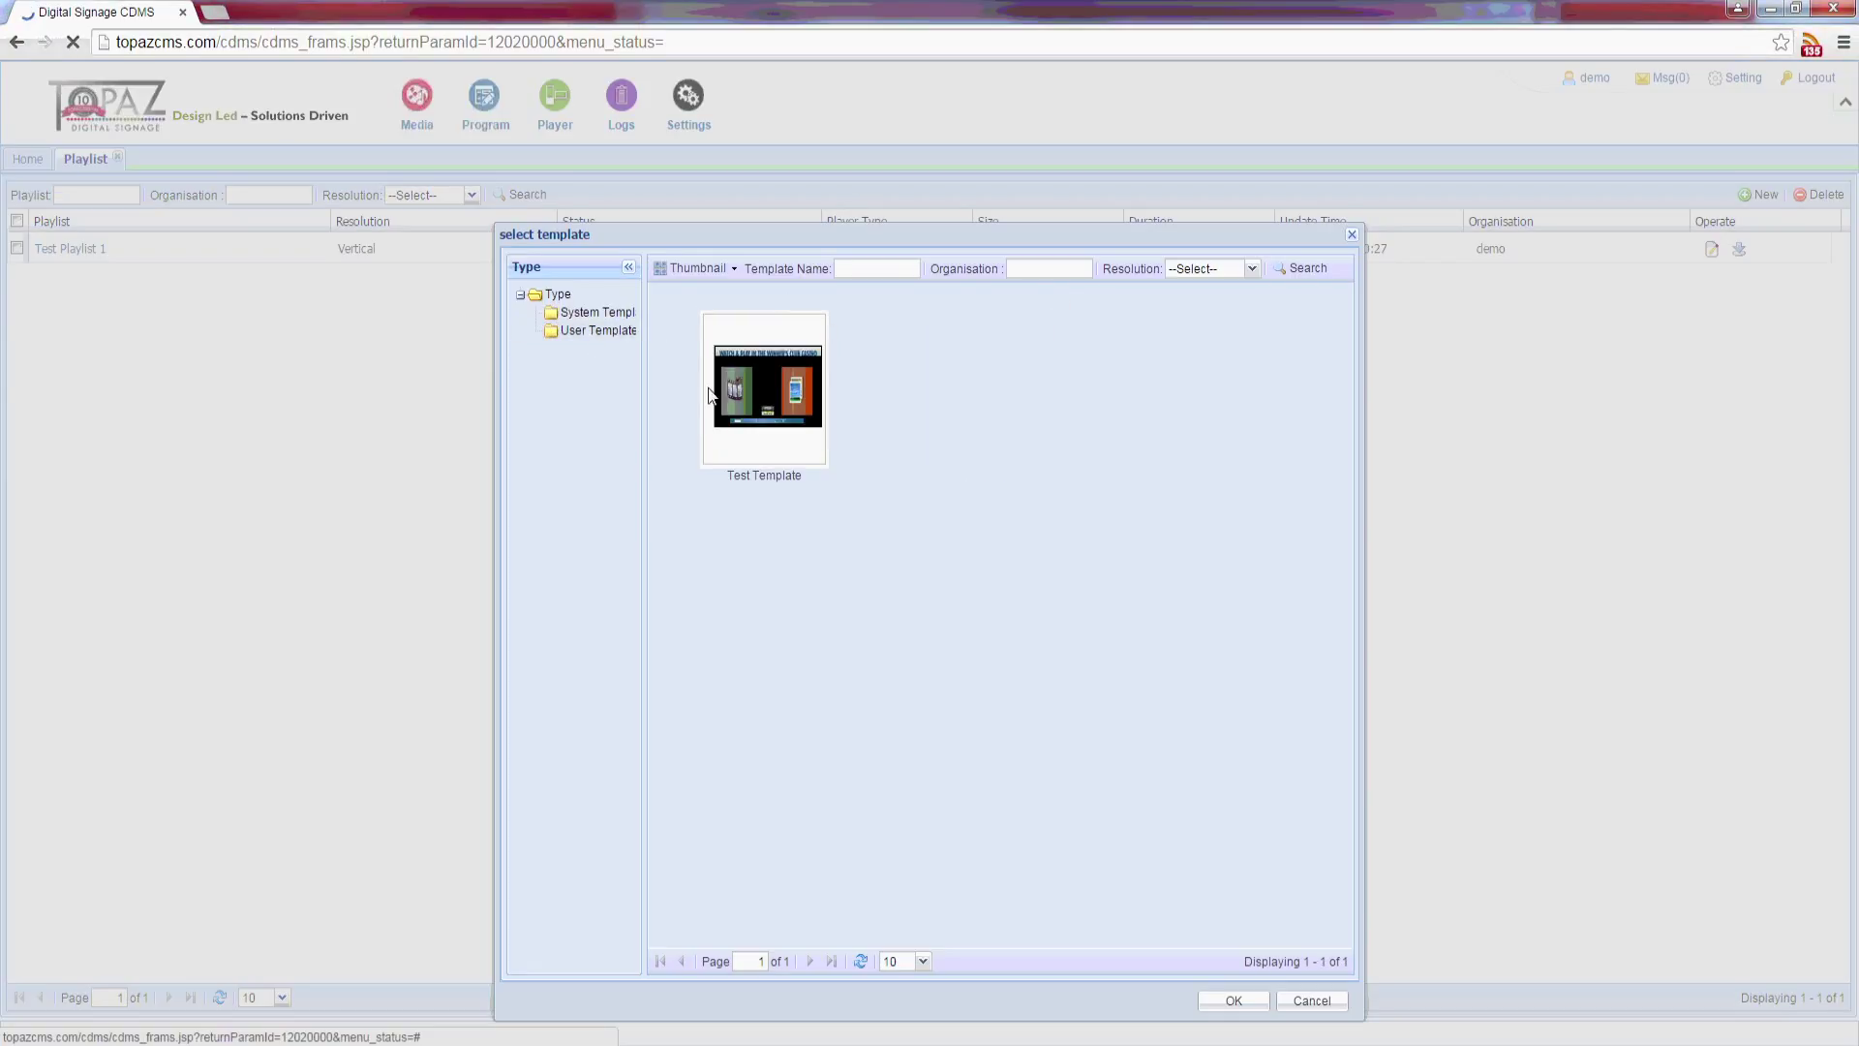
{"action": "left_click", "coordinate": [775, 417]}
{"action": "left_click", "coordinate": [1232, 1000]}
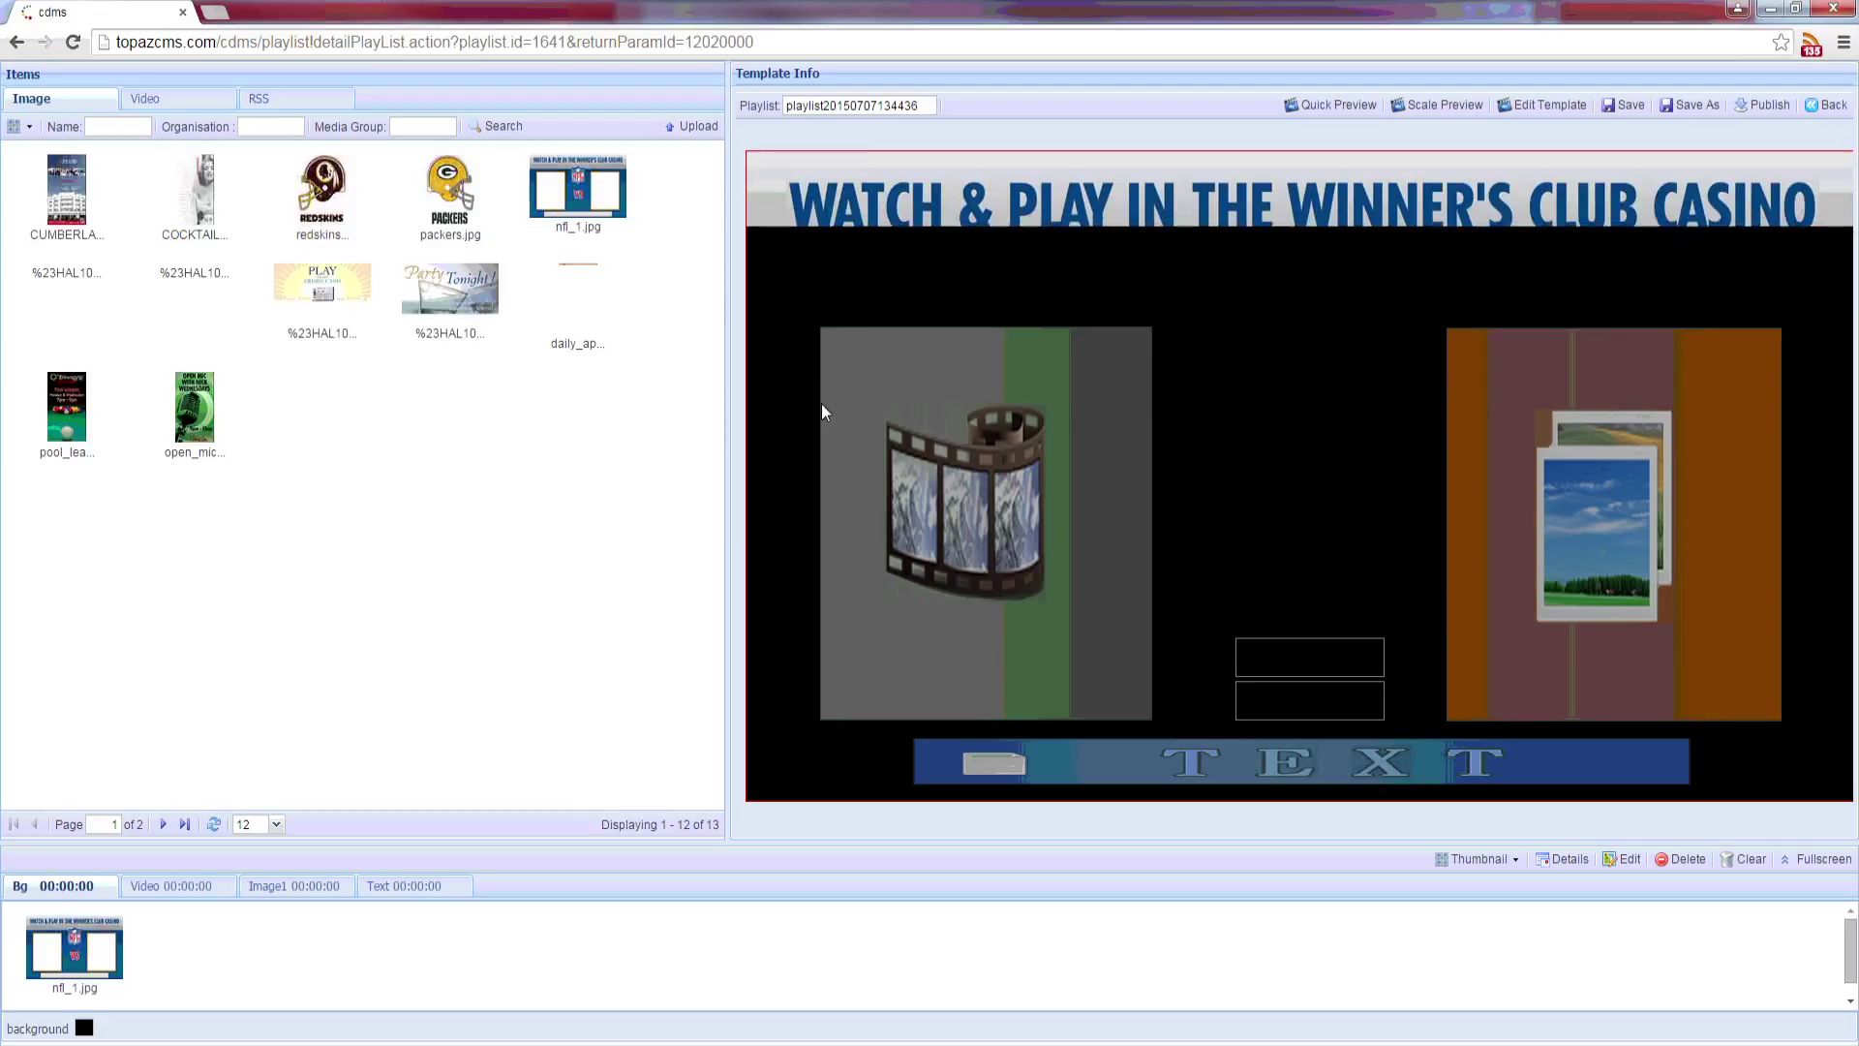
{"action": "double_click", "coordinate": [857, 107]}
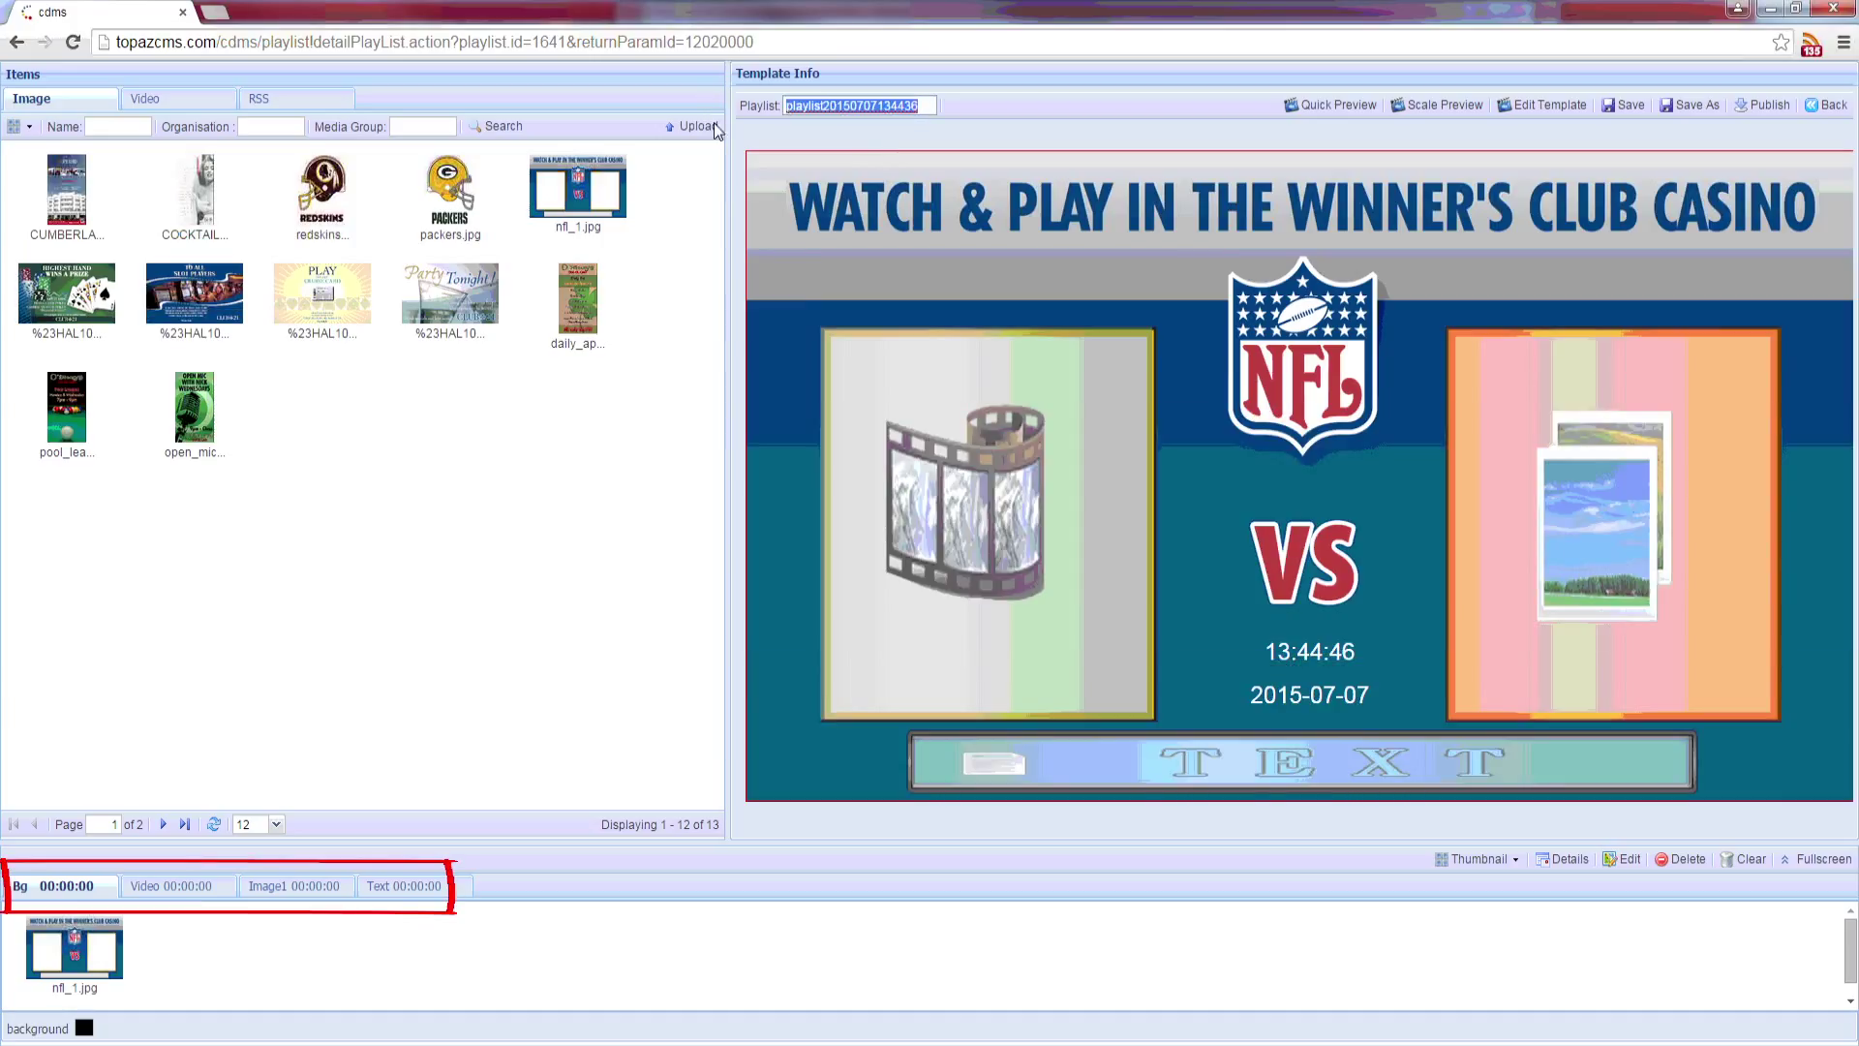
{"action": "type", "text": "Test Playlist 2"}
Step: Put packers.jpg in the video zone and the redskins image in the image zone
{"action": "left_click", "coordinate": [937, 544]}
{"action": "left_click_drag", "start_coordinate": [421, 190], "coordinate": [1007, 542]}
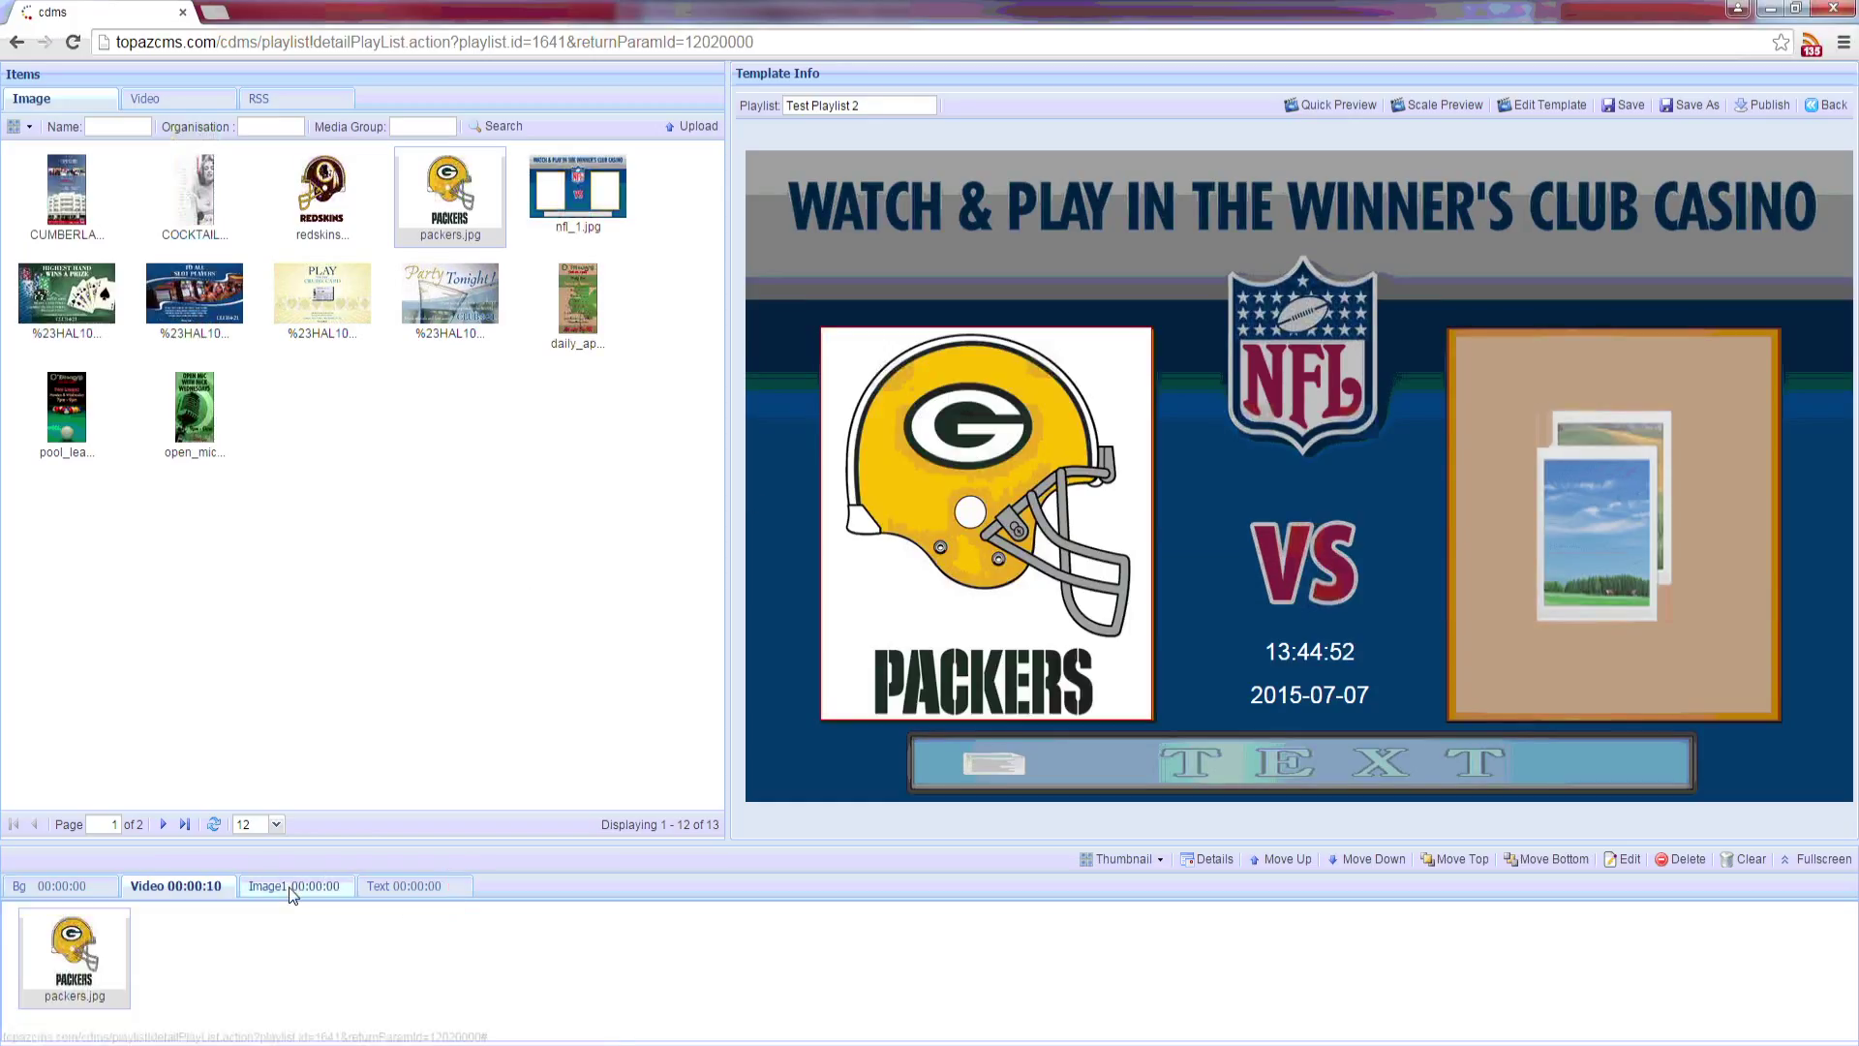
{"action": "left_click", "coordinate": [323, 881]}
{"action": "left_click_drag", "start_coordinate": [322, 194], "coordinate": [317, 970]}
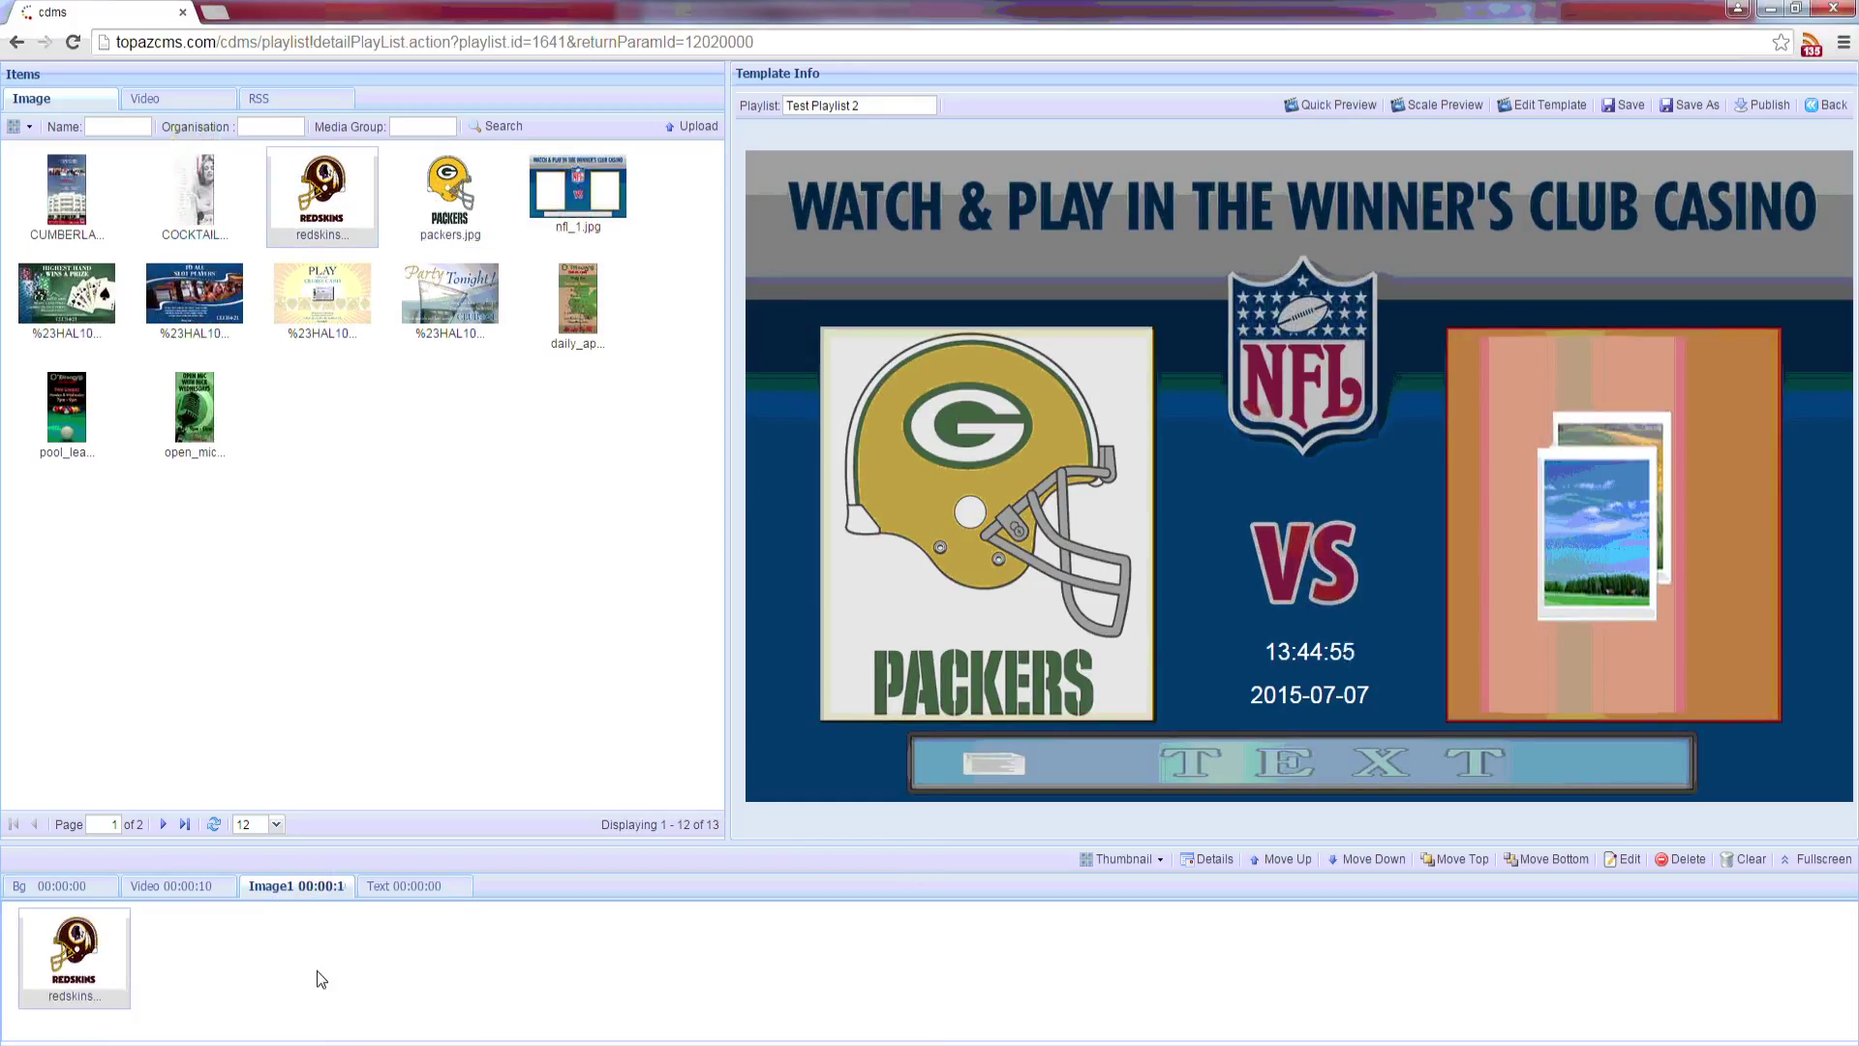
Step: Type 'This is an example message' into the text zone
{"action": "left_click", "coordinate": [389, 891]}
{"action": "left_click", "coordinate": [369, 933]}
{"action": "type", "text": "This is"}
{"action": "key", "text": "BackSpace"}
{"action": "type", "text": "n example message"}
Step: Change the text zone's font colour to blue
{"action": "key", "text": "ctrl+a"}
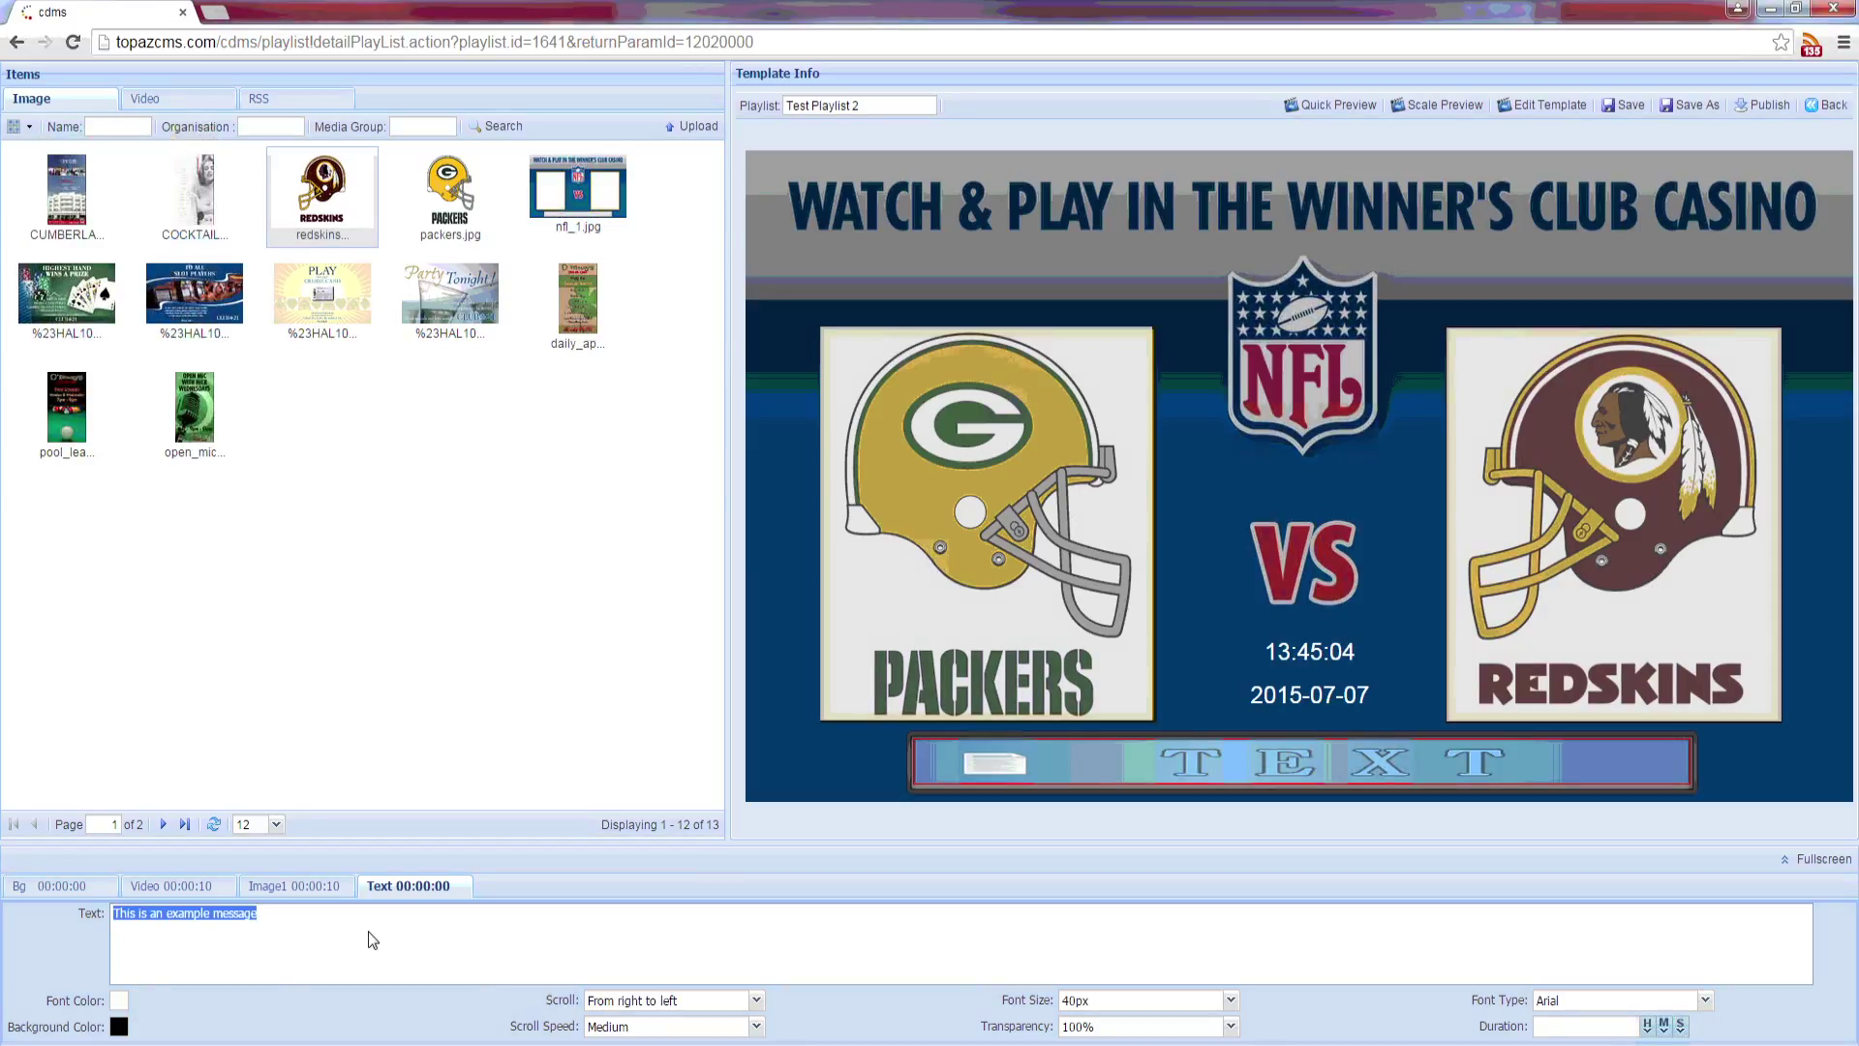
{"action": "left_click", "coordinate": [120, 998]}
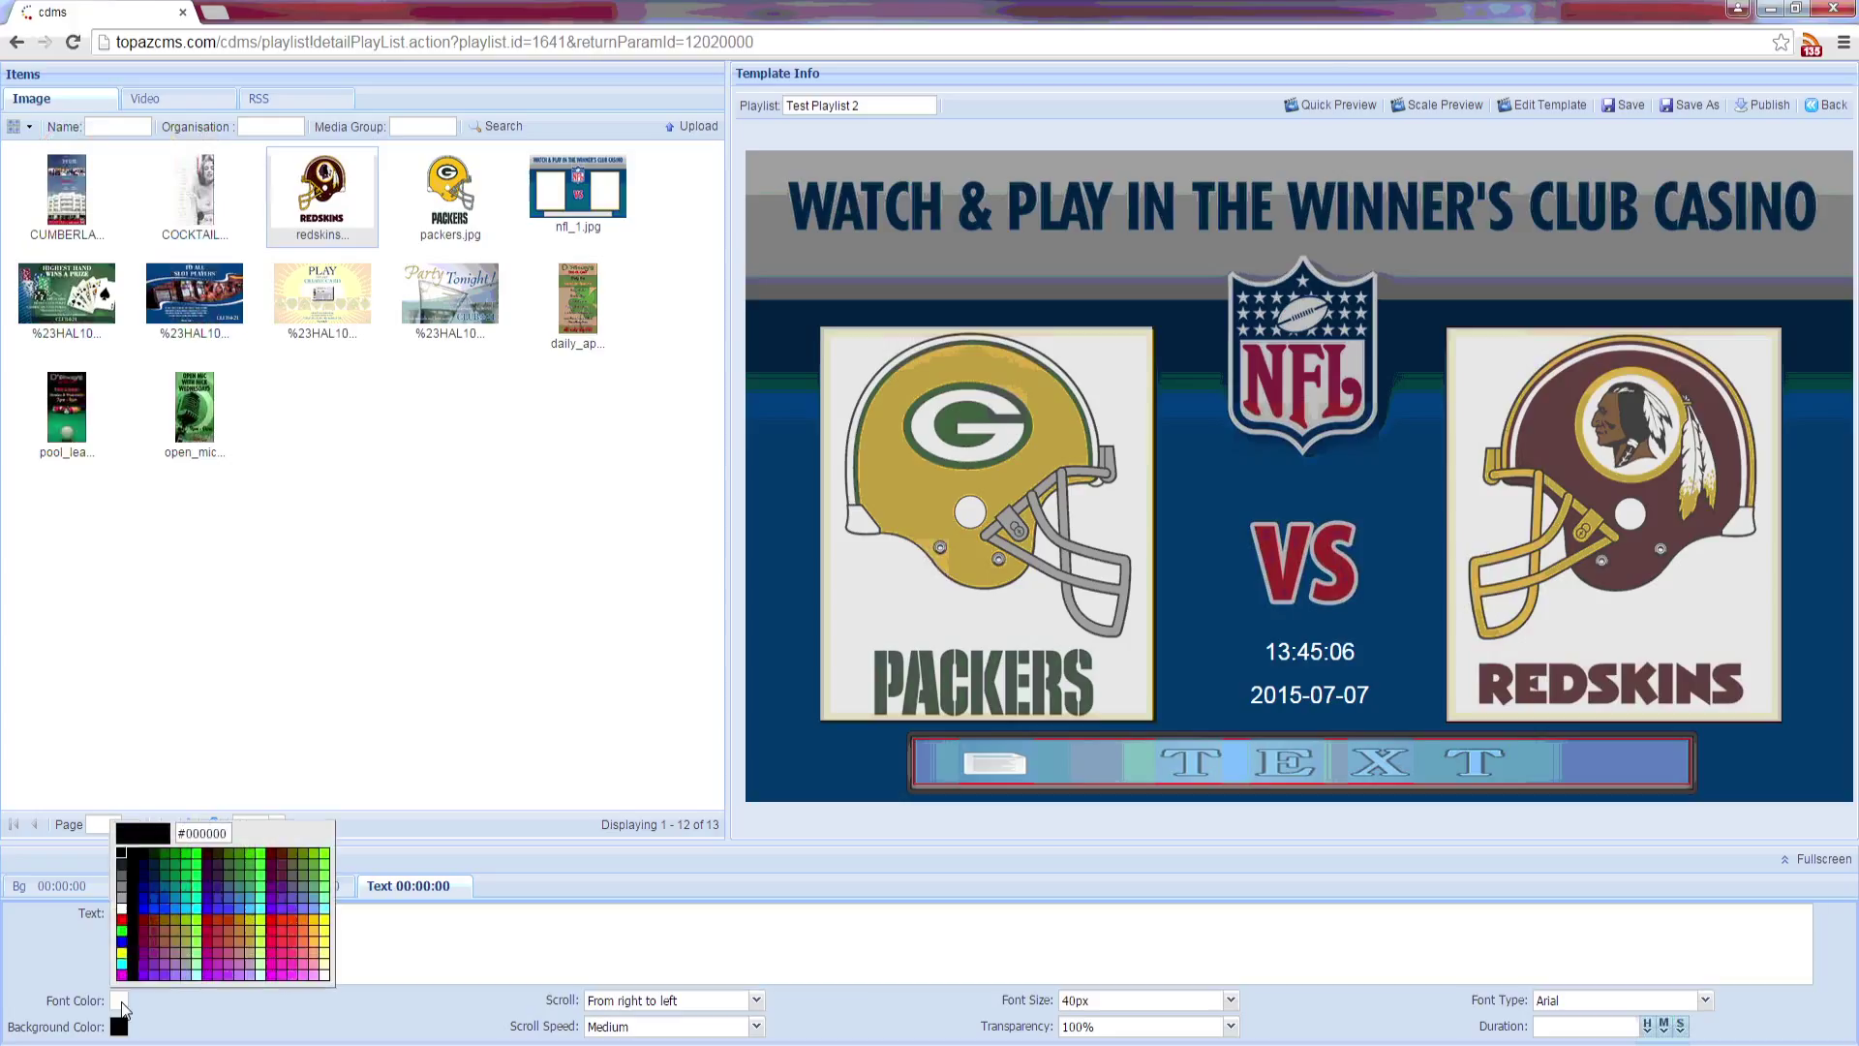
{"action": "left_click", "coordinate": [141, 906]}
{"action": "left_click", "coordinate": [281, 969]}
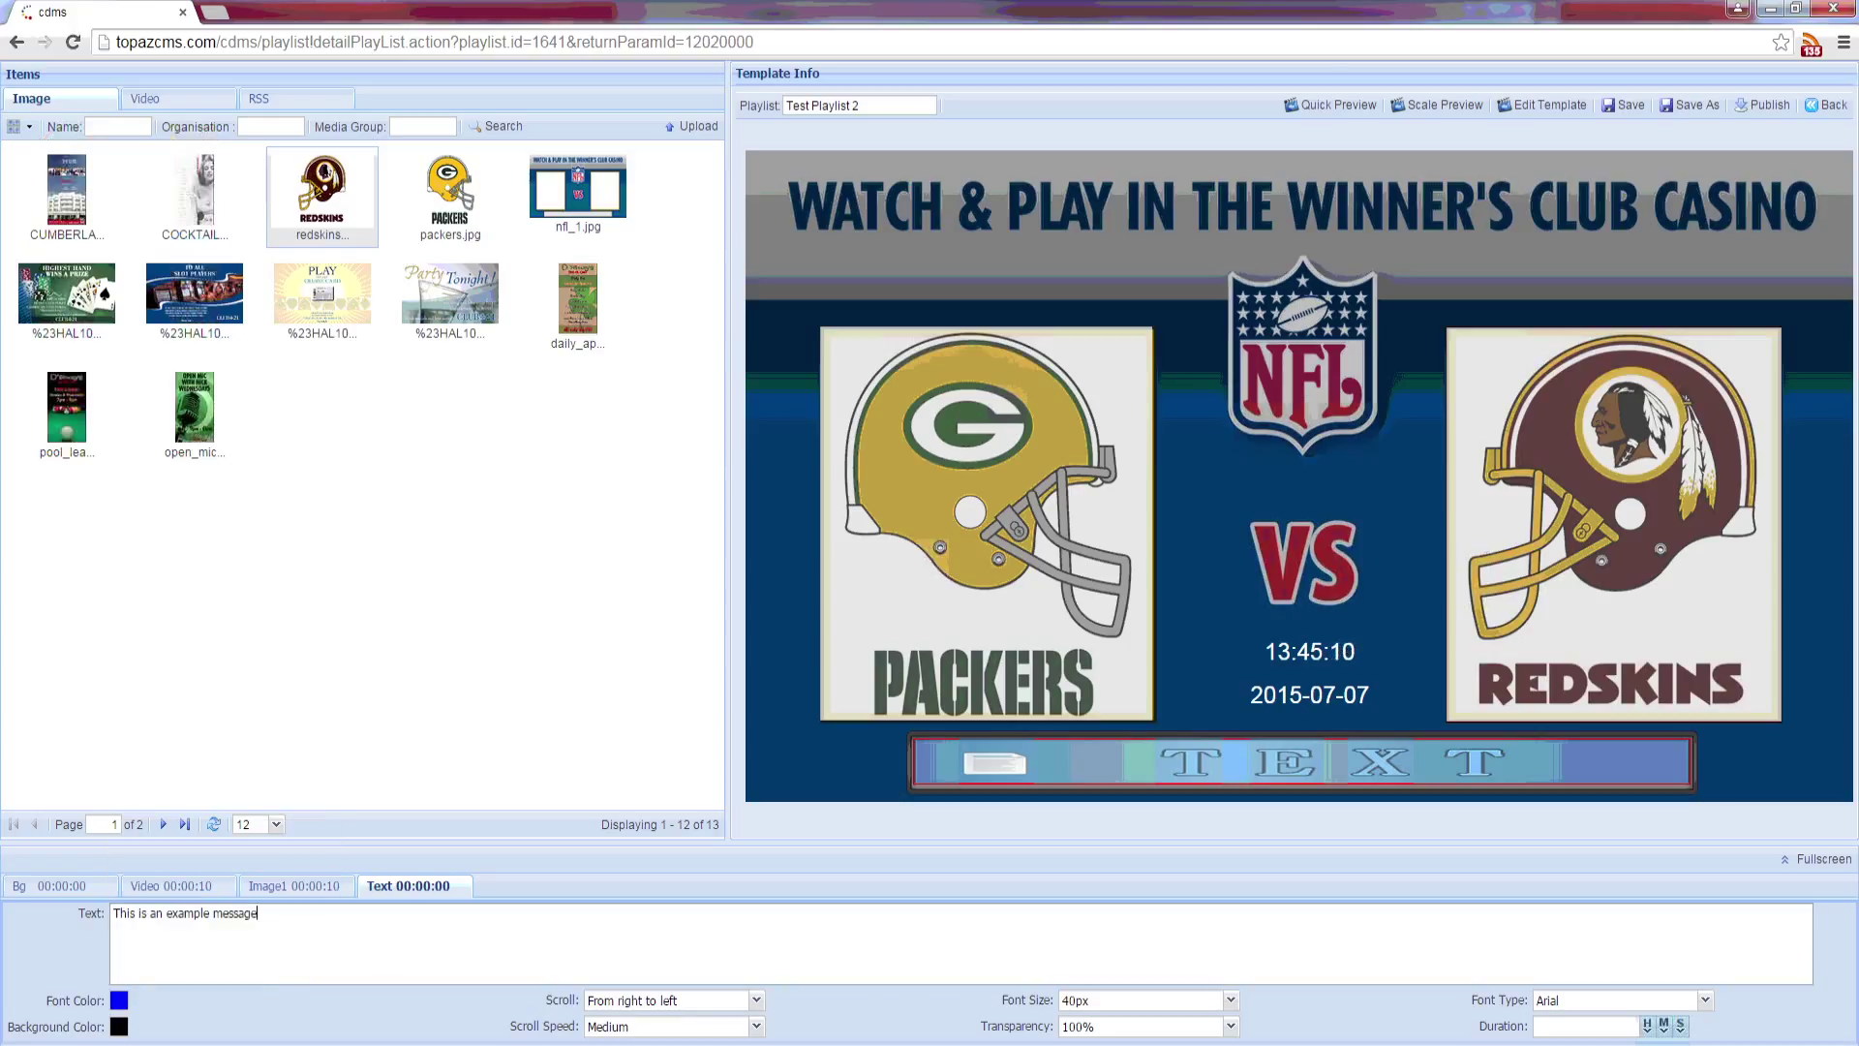
Step: Replace the typed message with the CNN RSS feed
{"action": "key", "text": "ctrl+a"}
{"action": "key", "text": "BackSpace"}
{"action": "left_click", "coordinate": [308, 96]}
{"action": "left_click", "coordinate": [89, 182]}
{"action": "left_click_drag", "start_coordinate": [89, 182], "coordinate": [356, 948]}
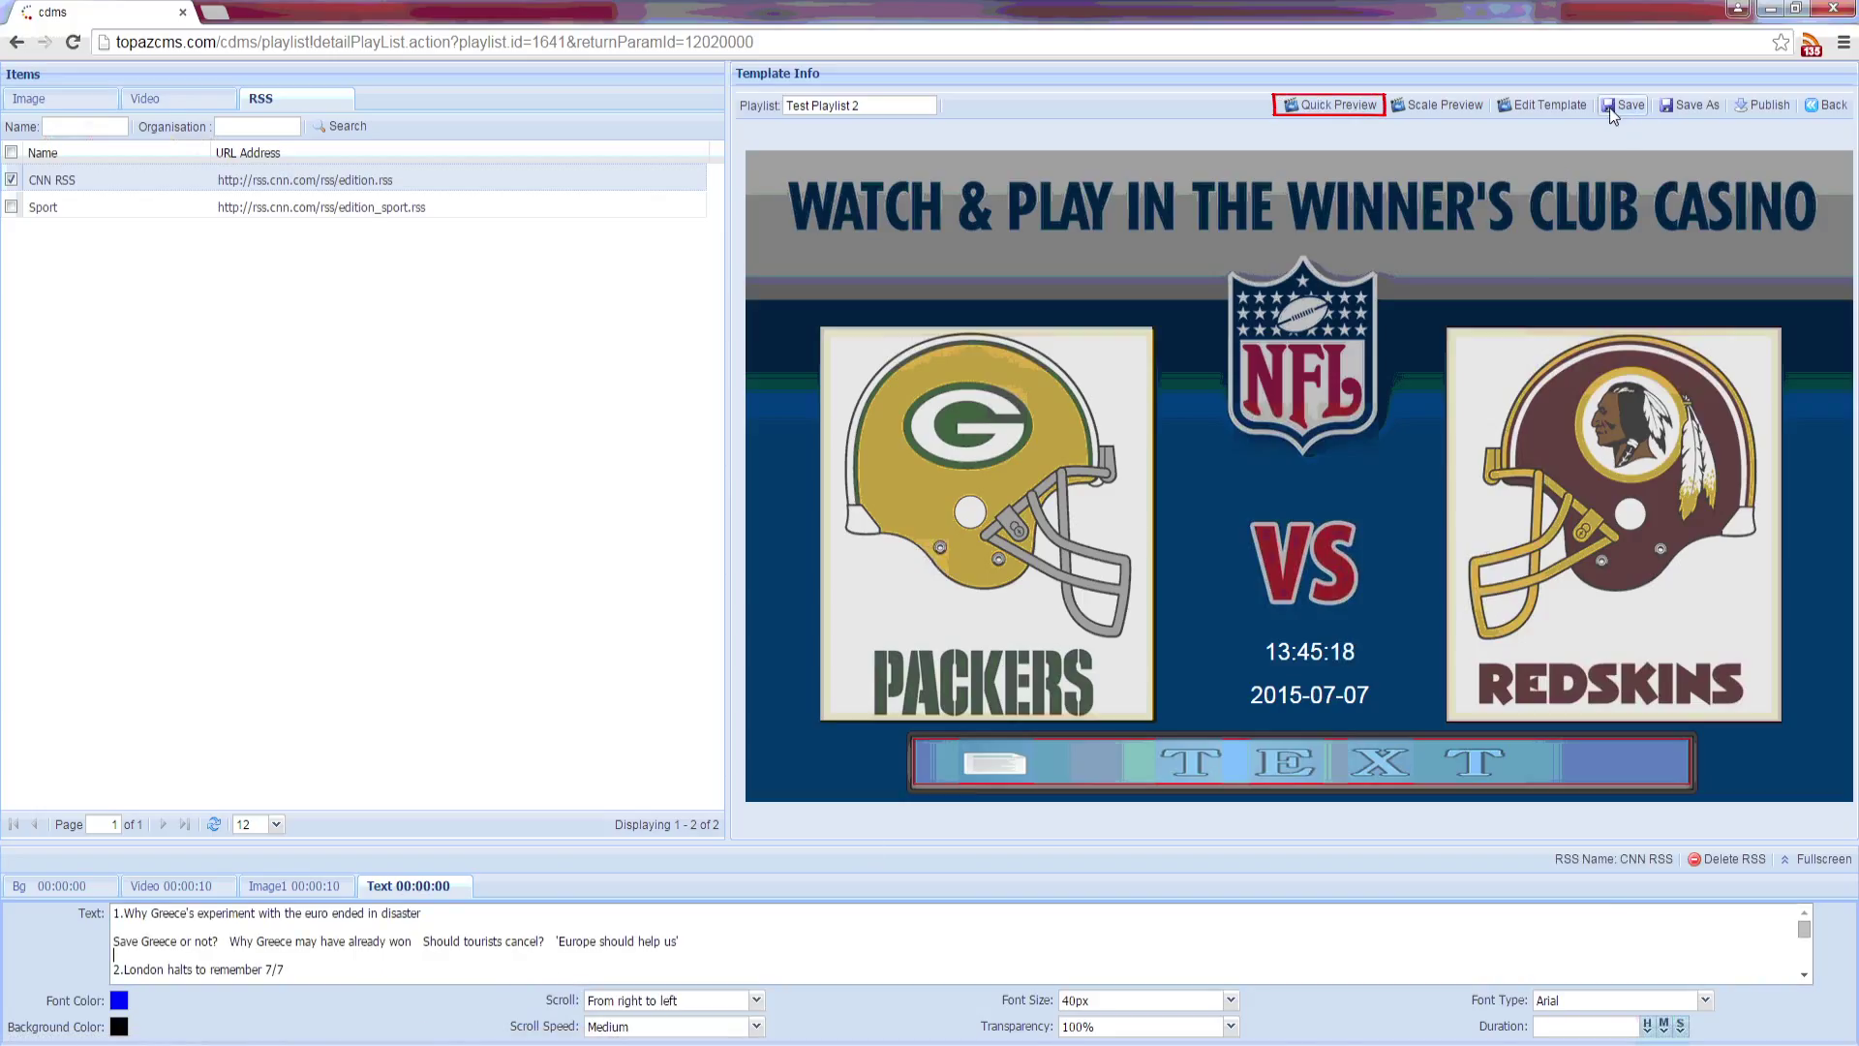
{"action": "left_click", "coordinate": [1334, 104]}
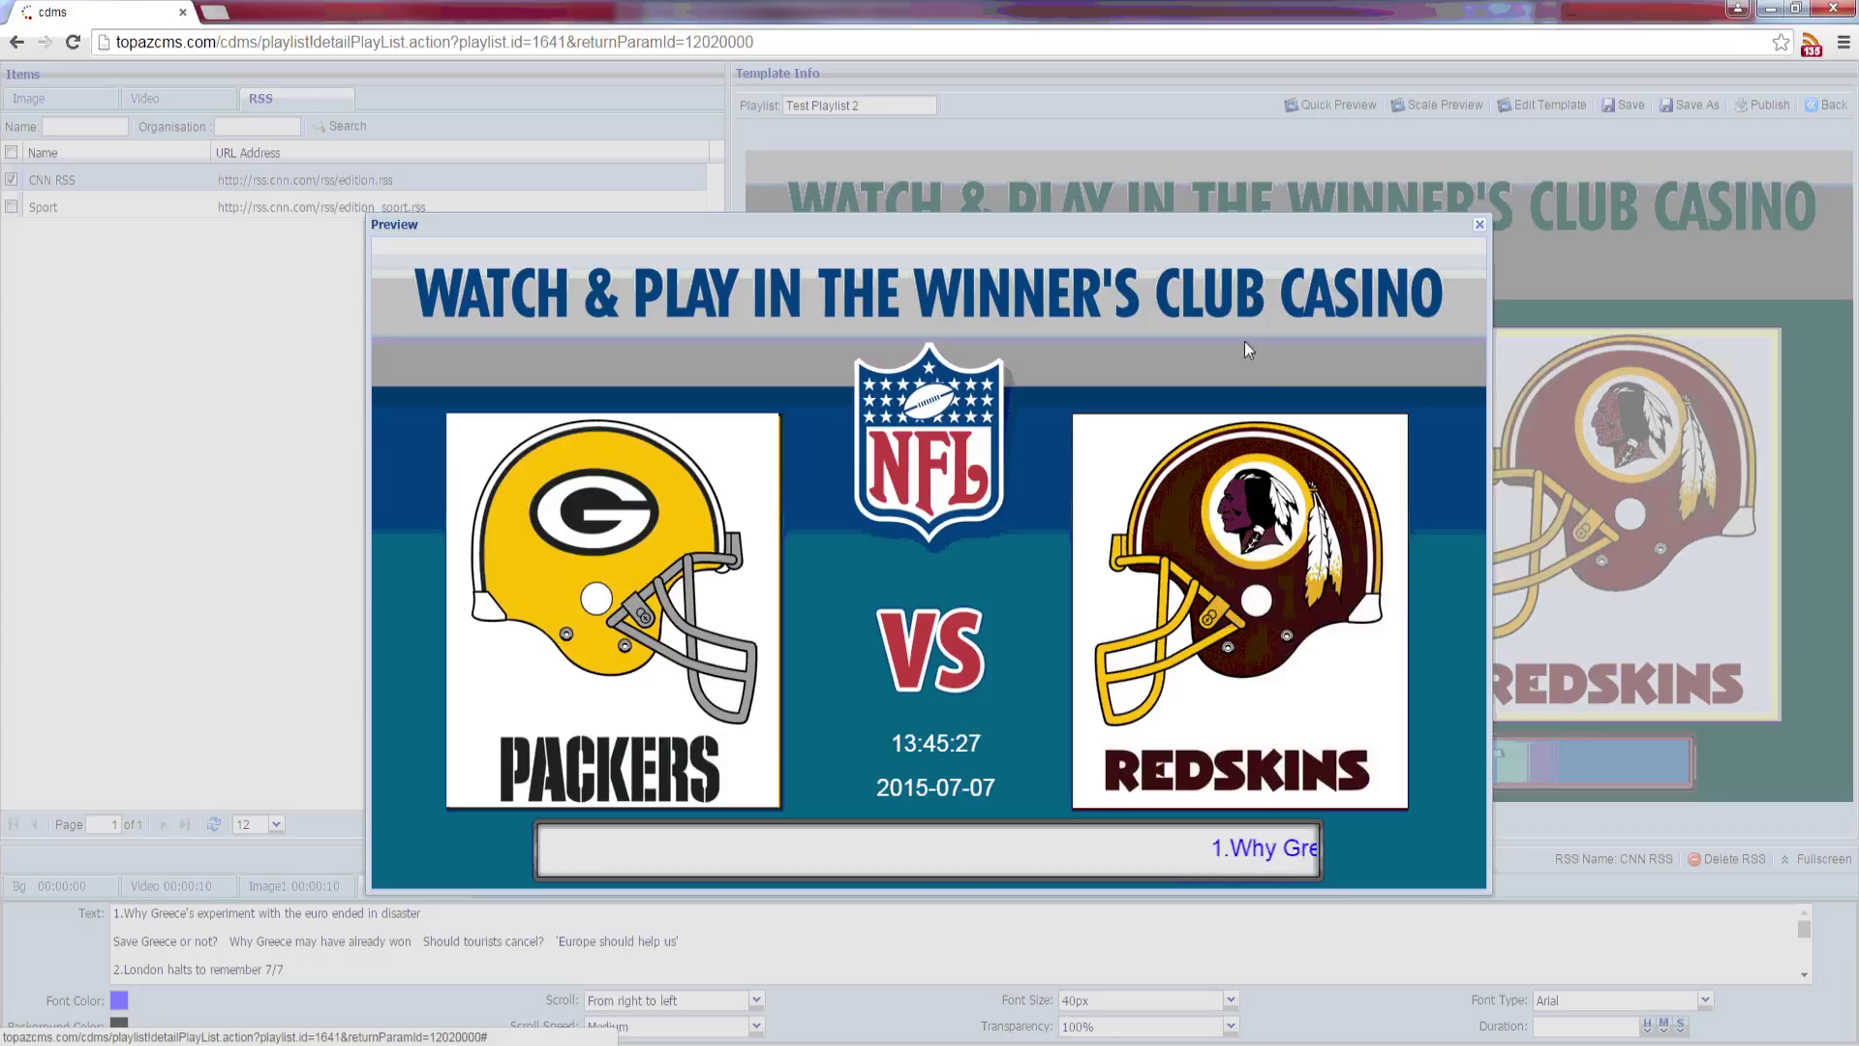
{"action": "left_click", "coordinate": [1479, 224]}
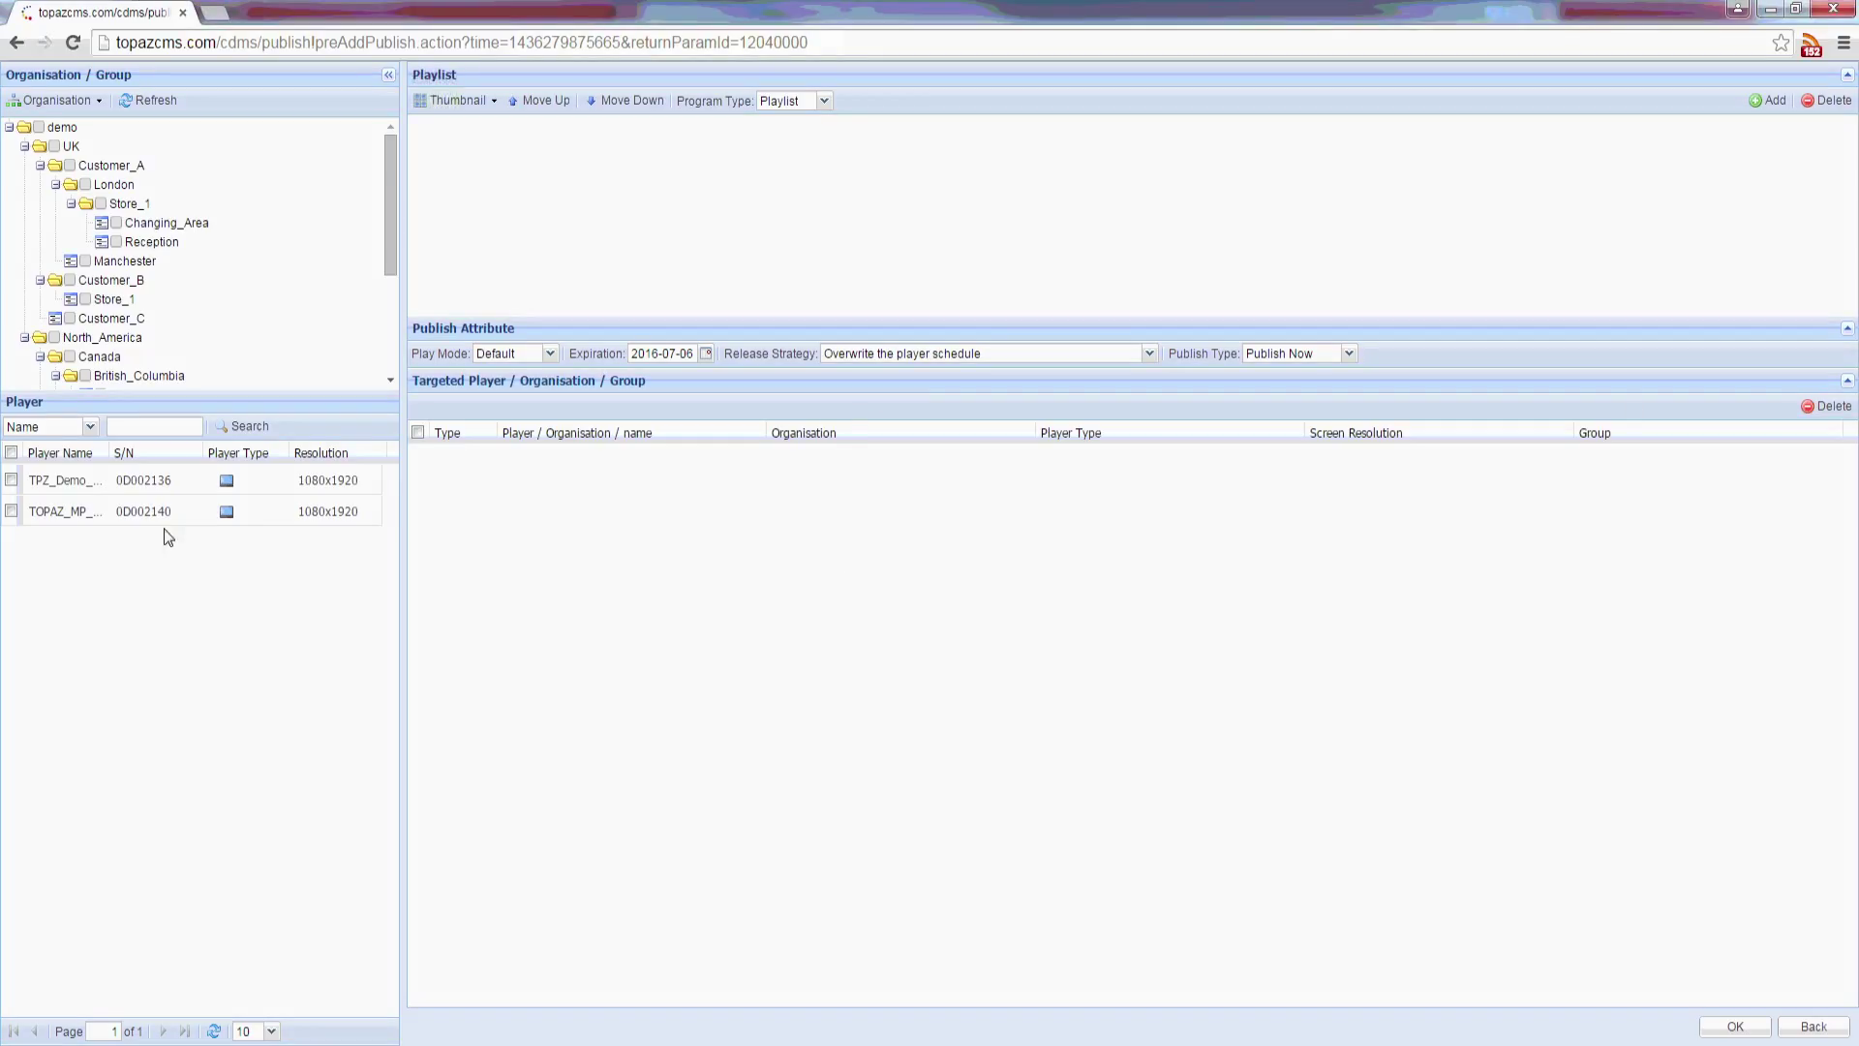
Step: Target the TOPAZ_MP_0D002140 player and add Test Playlist 1 to publish now
{"action": "left_click", "coordinate": [11, 511]}
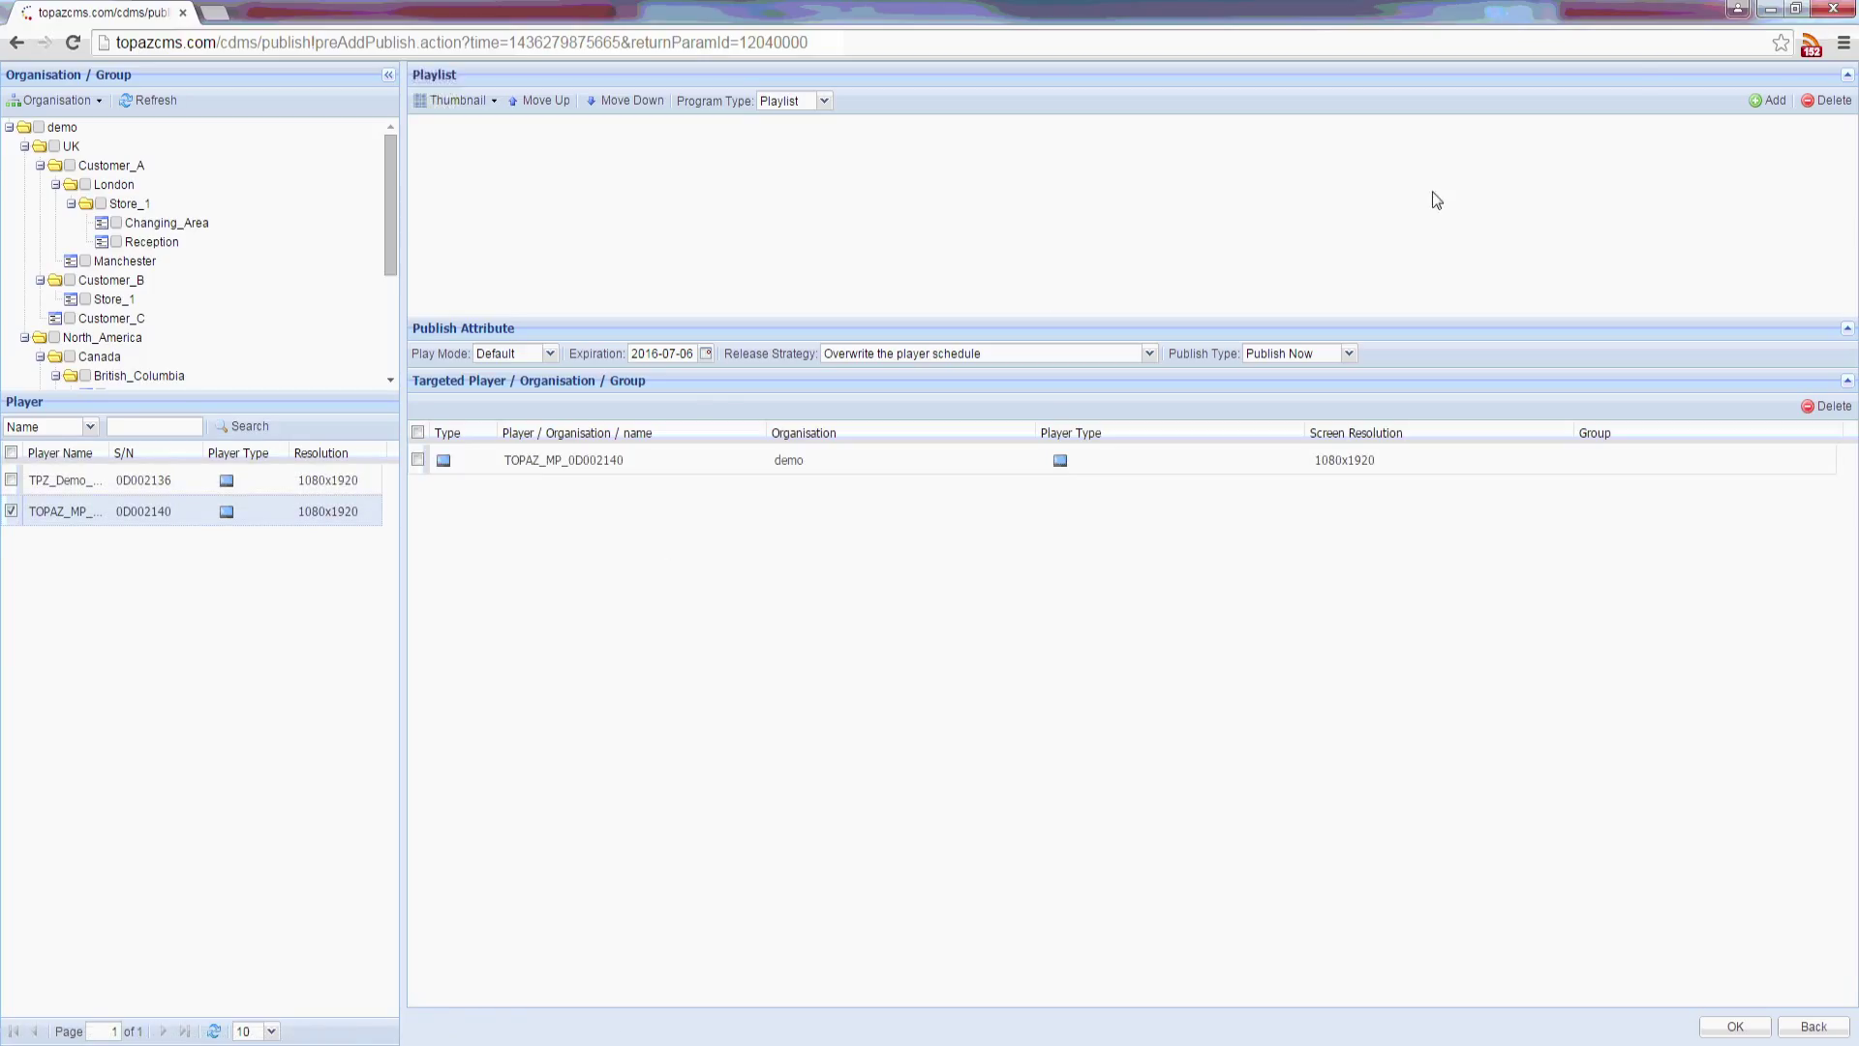
{"action": "left_click", "coordinate": [1764, 100]}
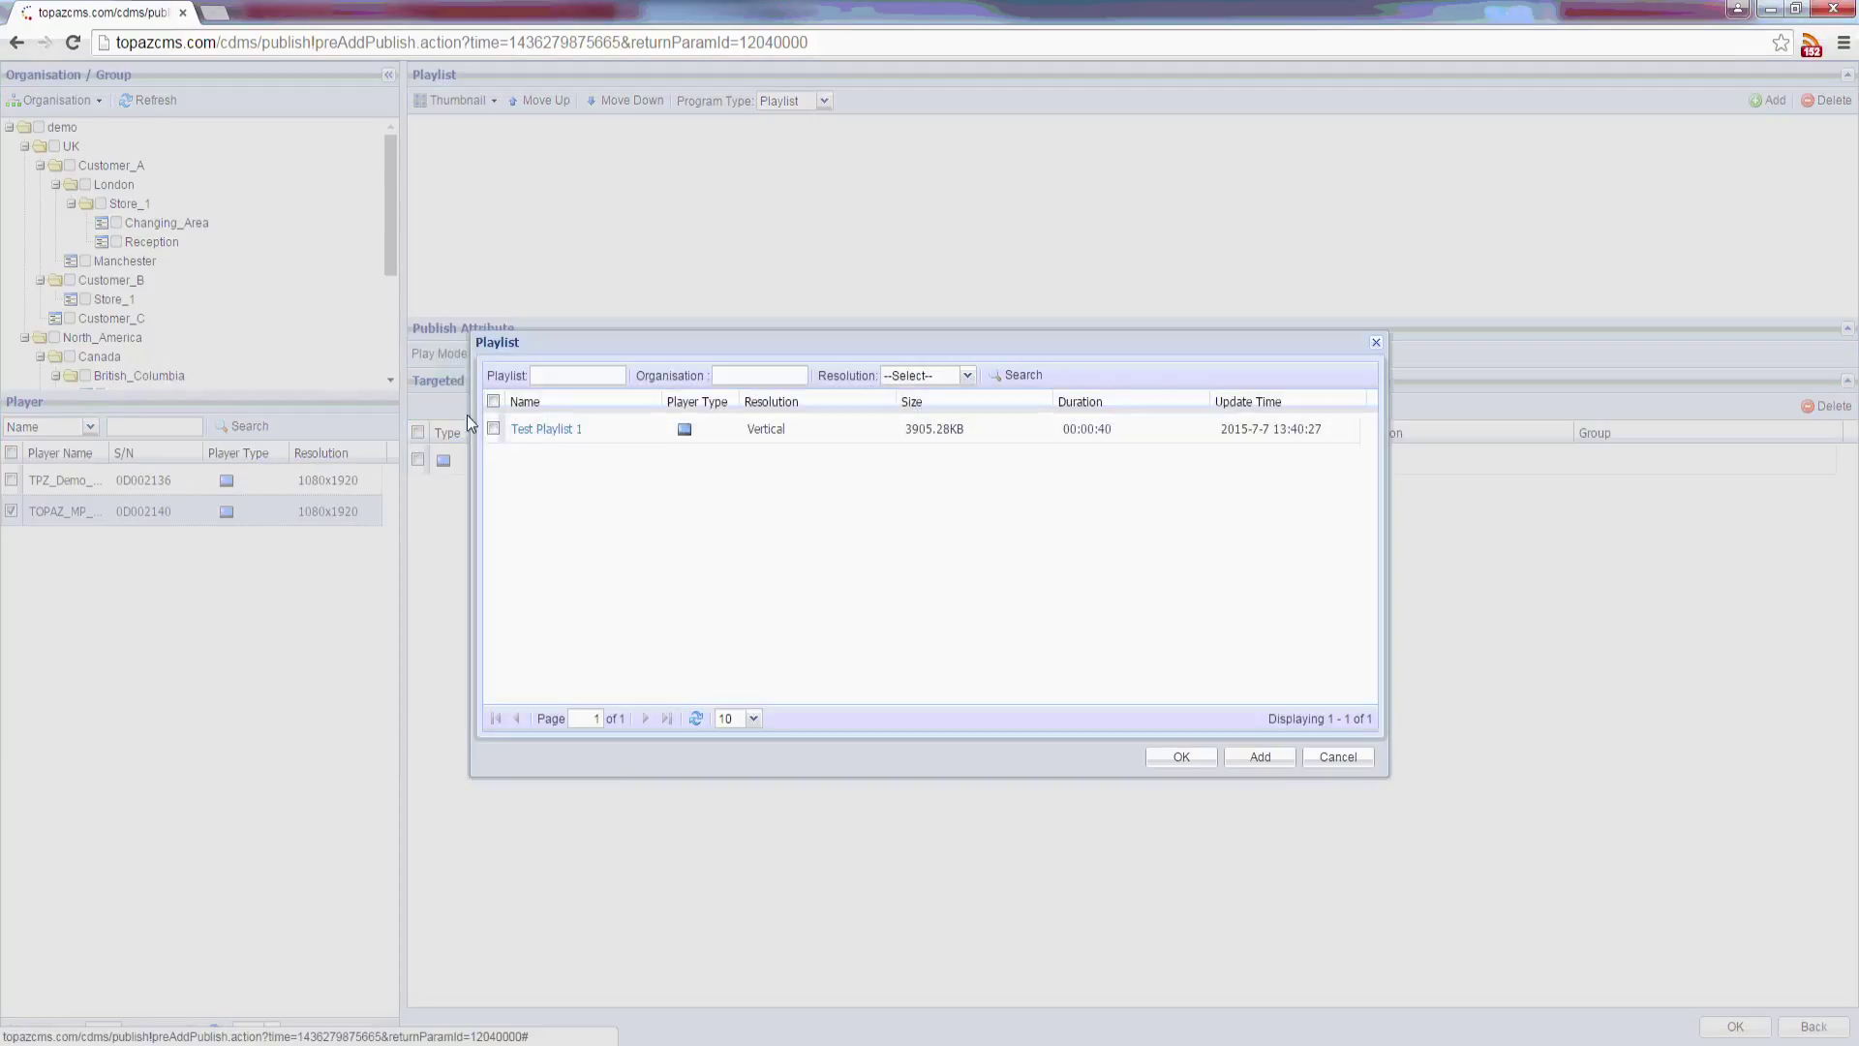
{"action": "left_click", "coordinate": [493, 429]}
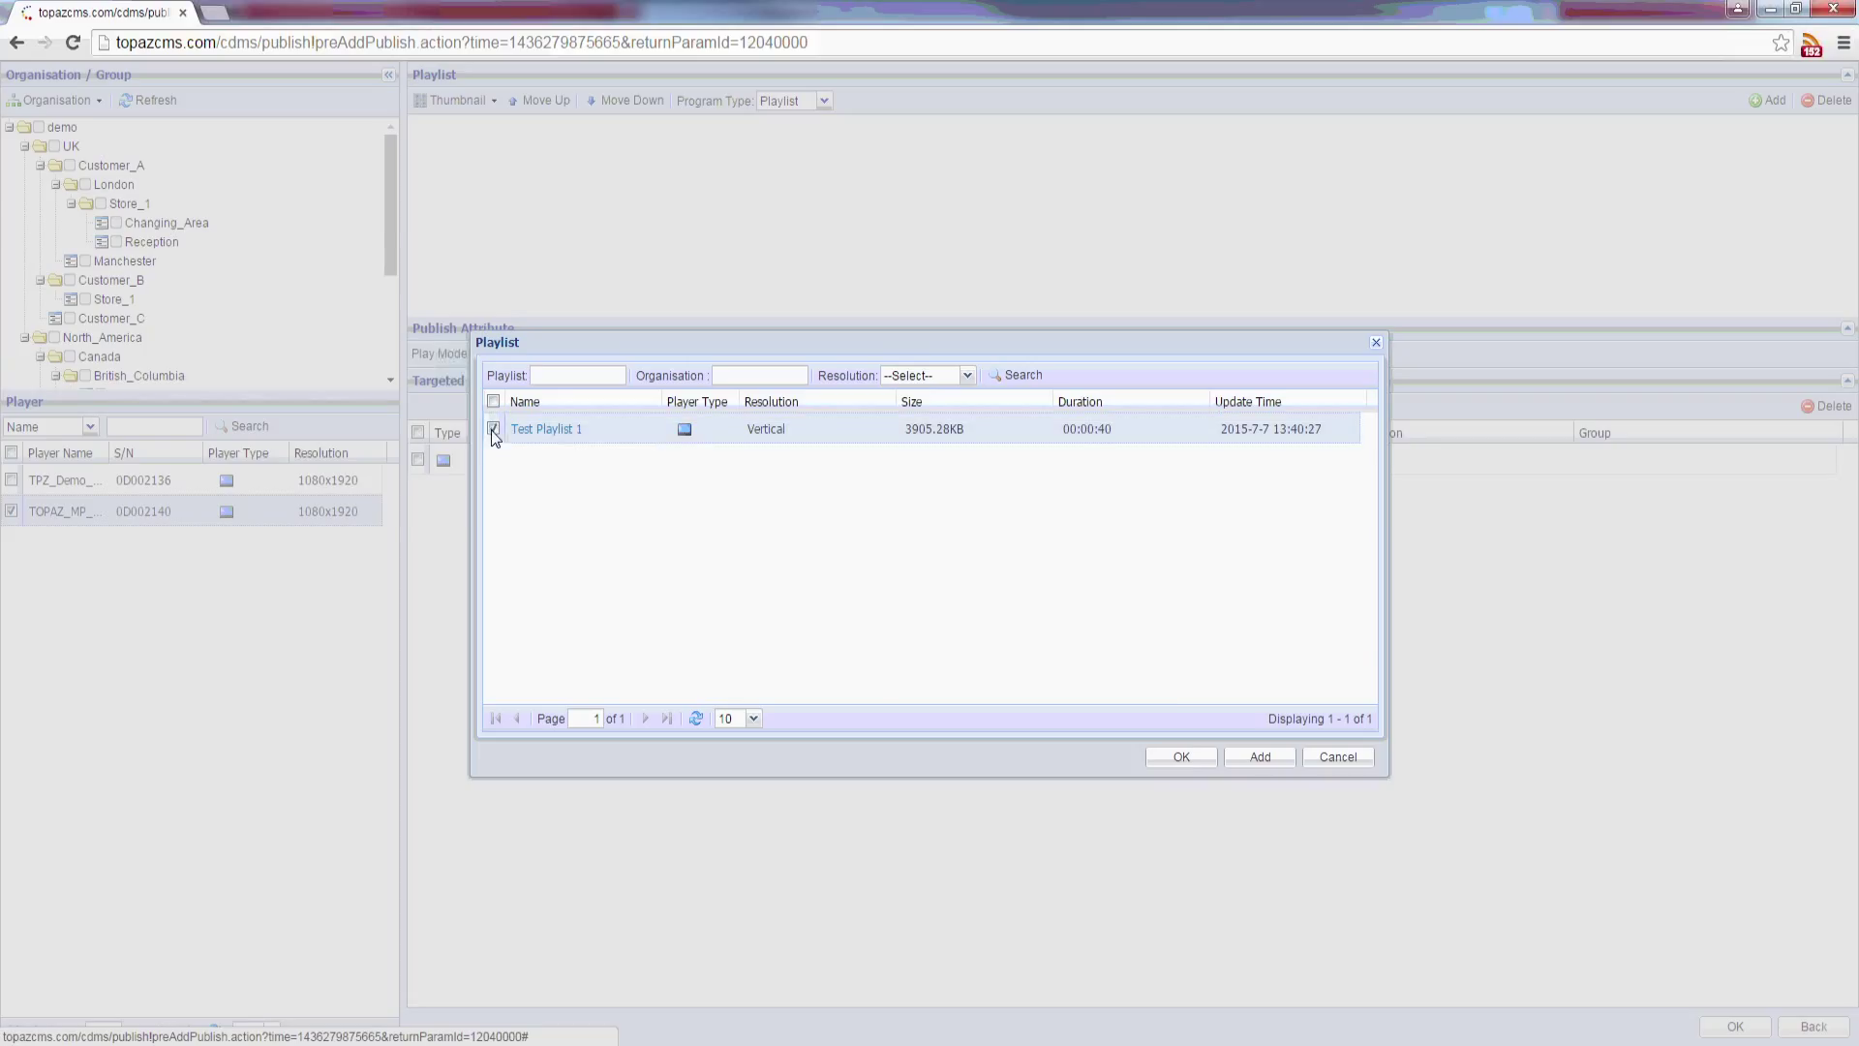
{"action": "left_click", "coordinate": [1252, 756]}
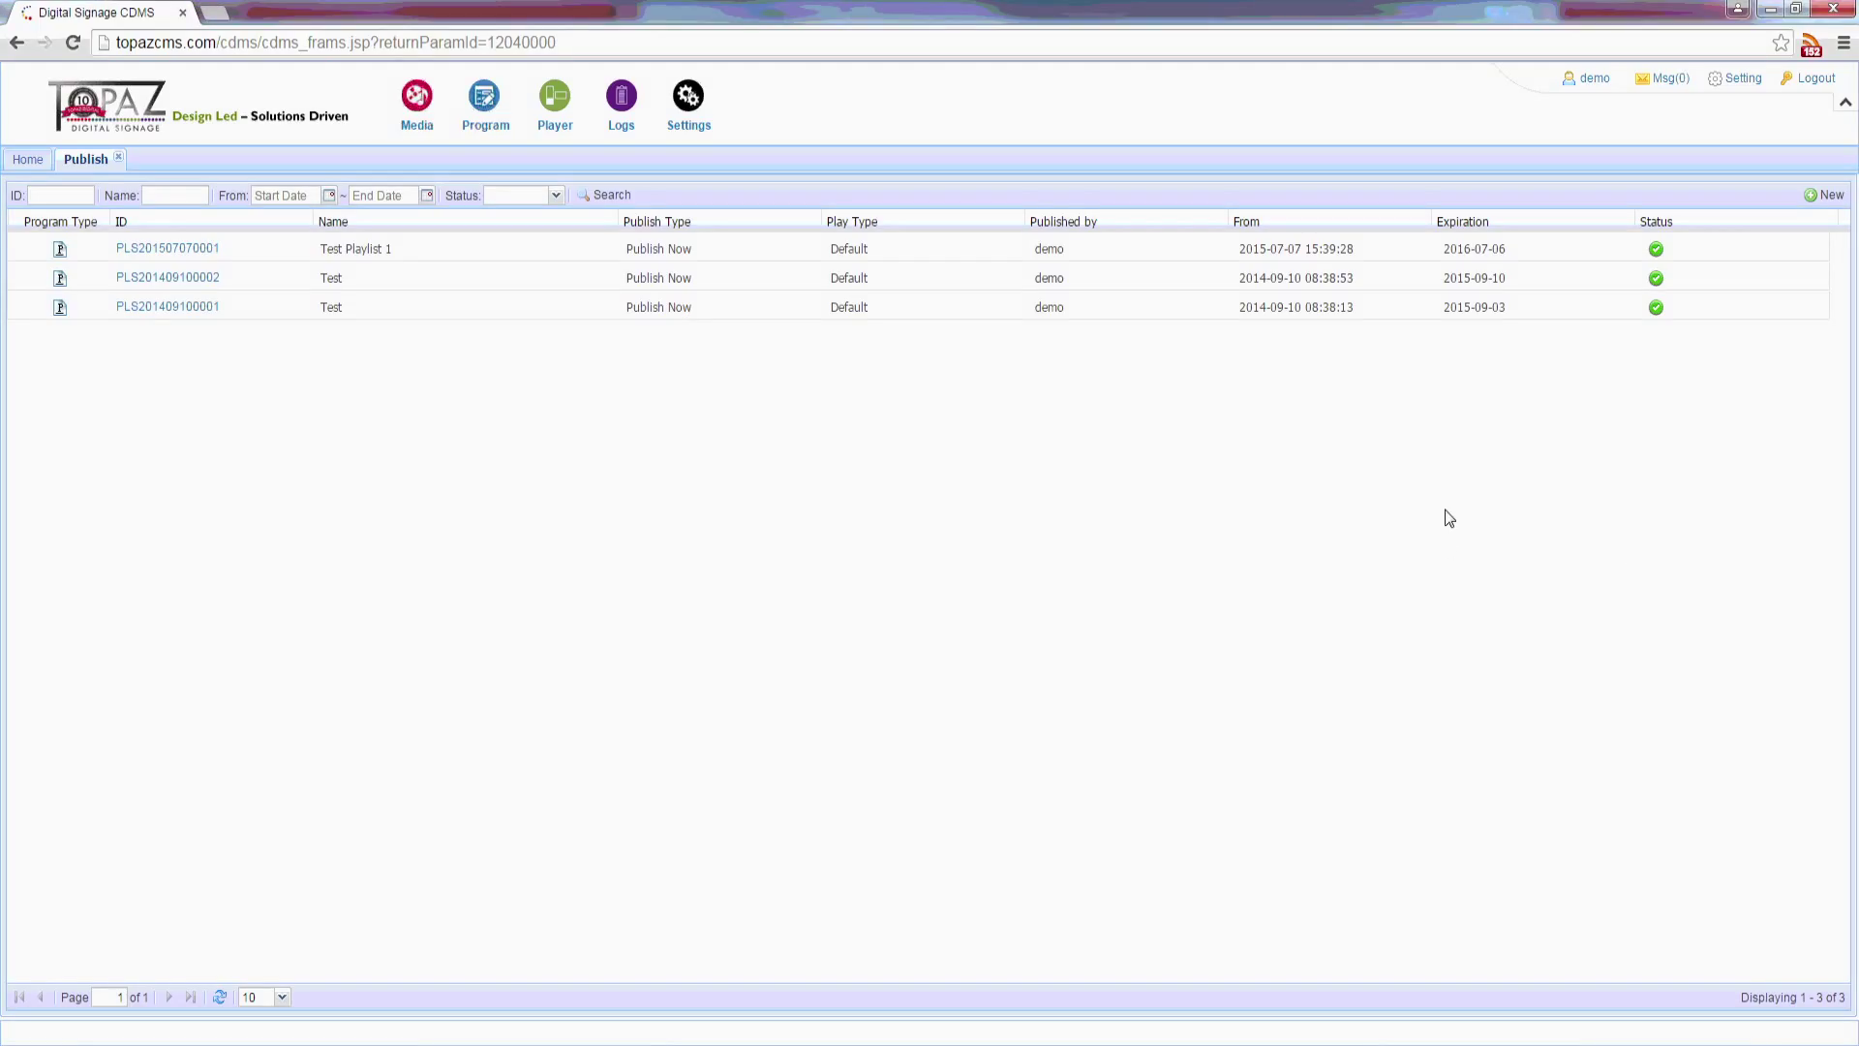
Step: Start a new publish containing Test Playlist 1
{"action": "left_click", "coordinate": [1826, 195]}
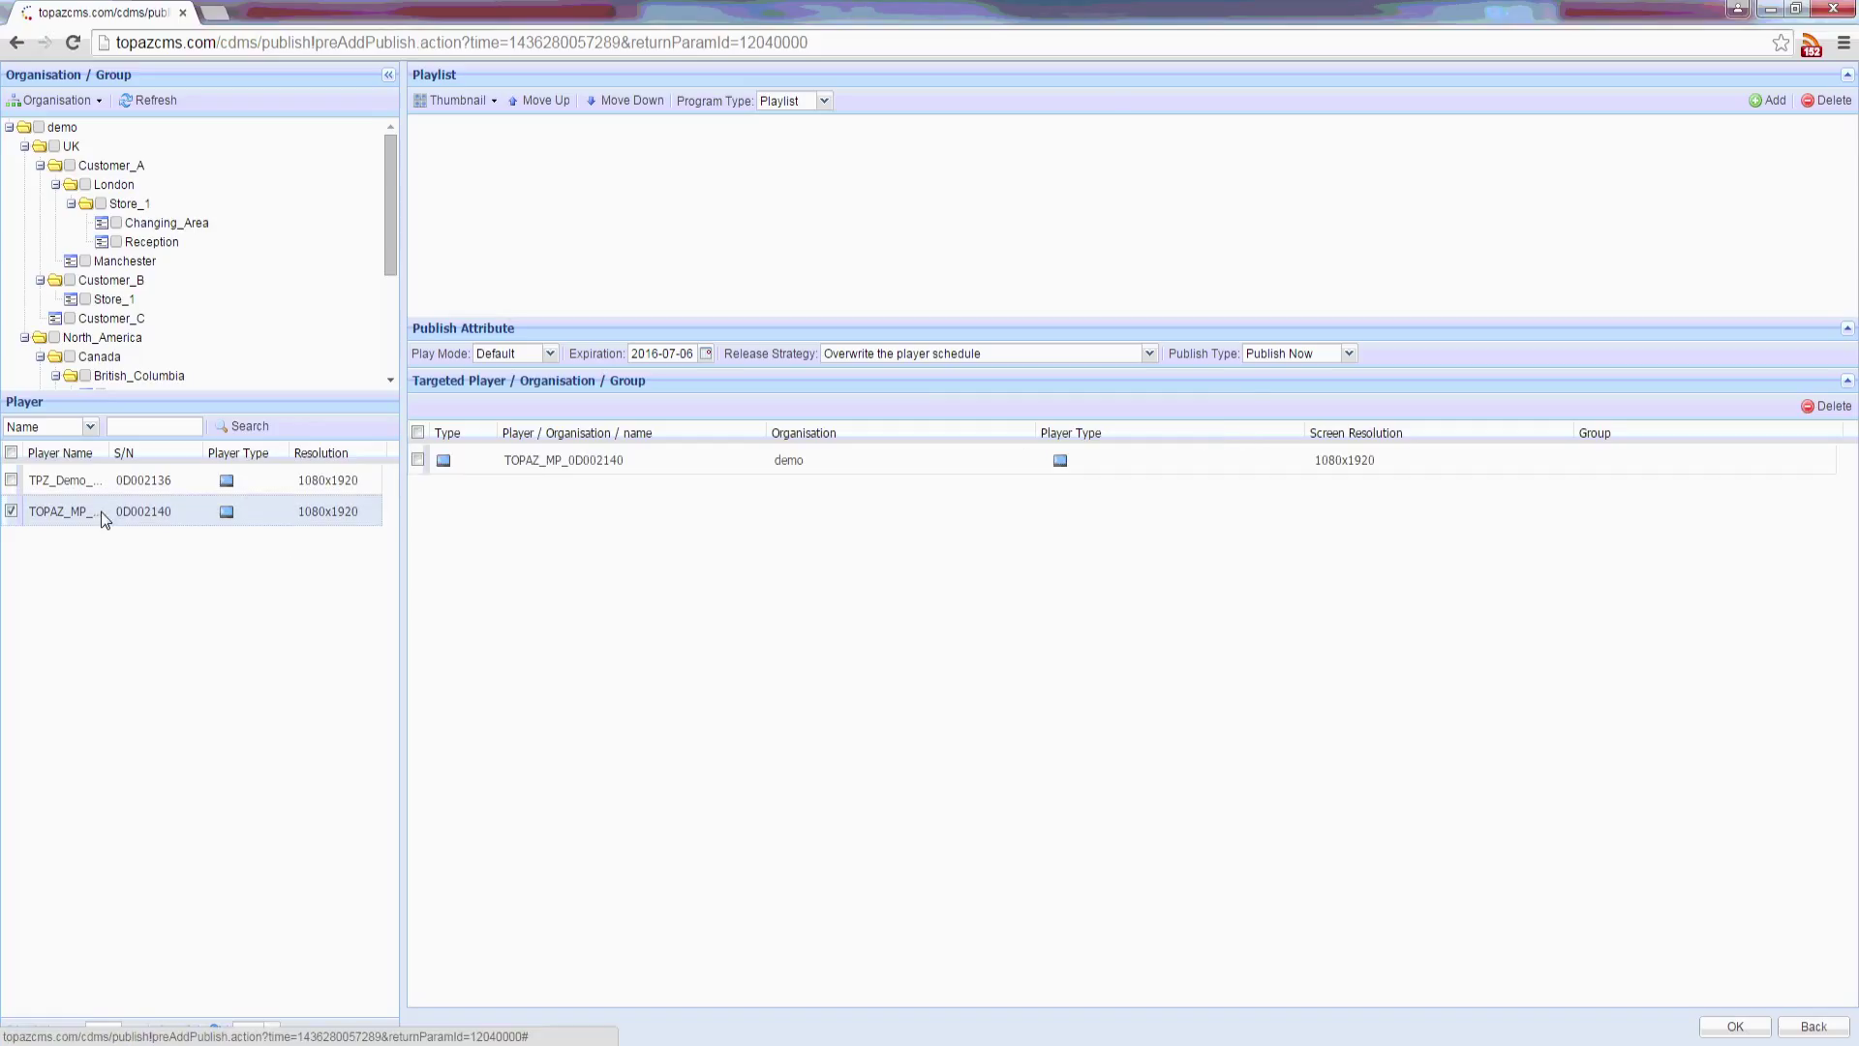
{"action": "left_click", "coordinate": [1754, 101]}
{"action": "left_click", "coordinate": [548, 426]}
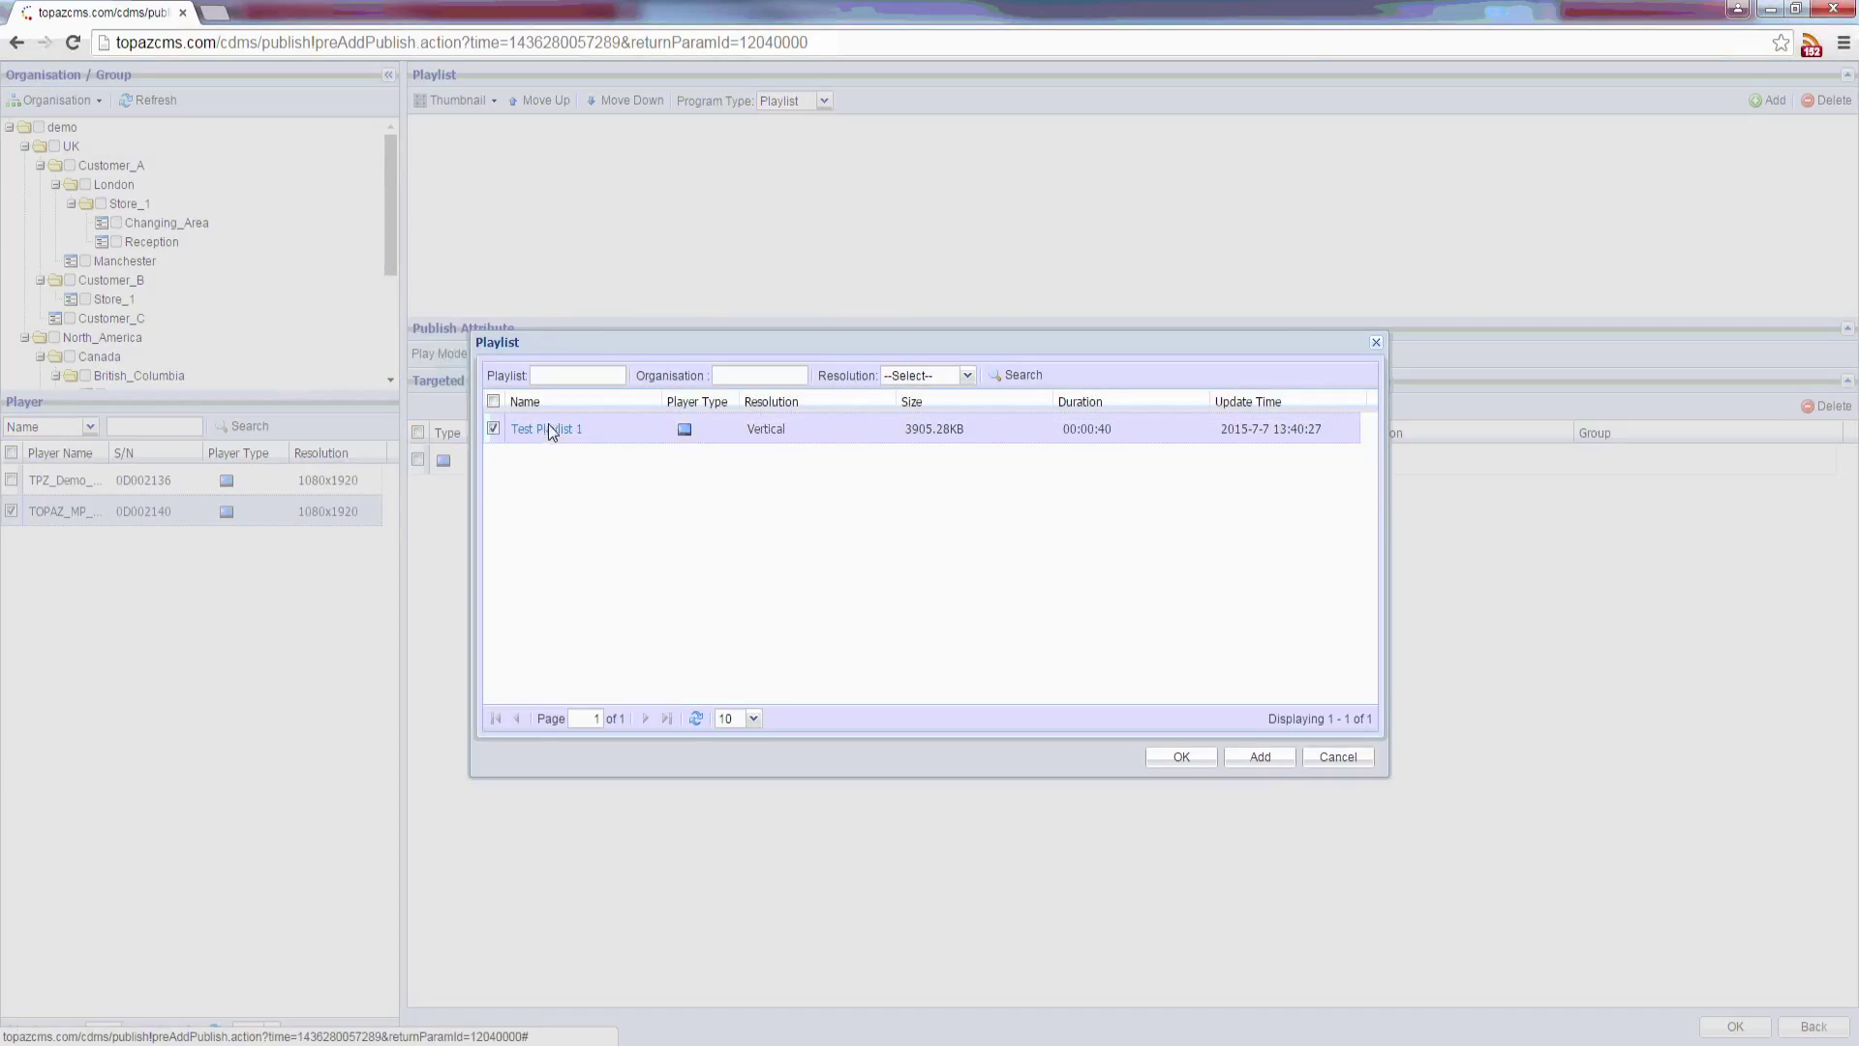
{"action": "left_click", "coordinate": [1275, 757]}
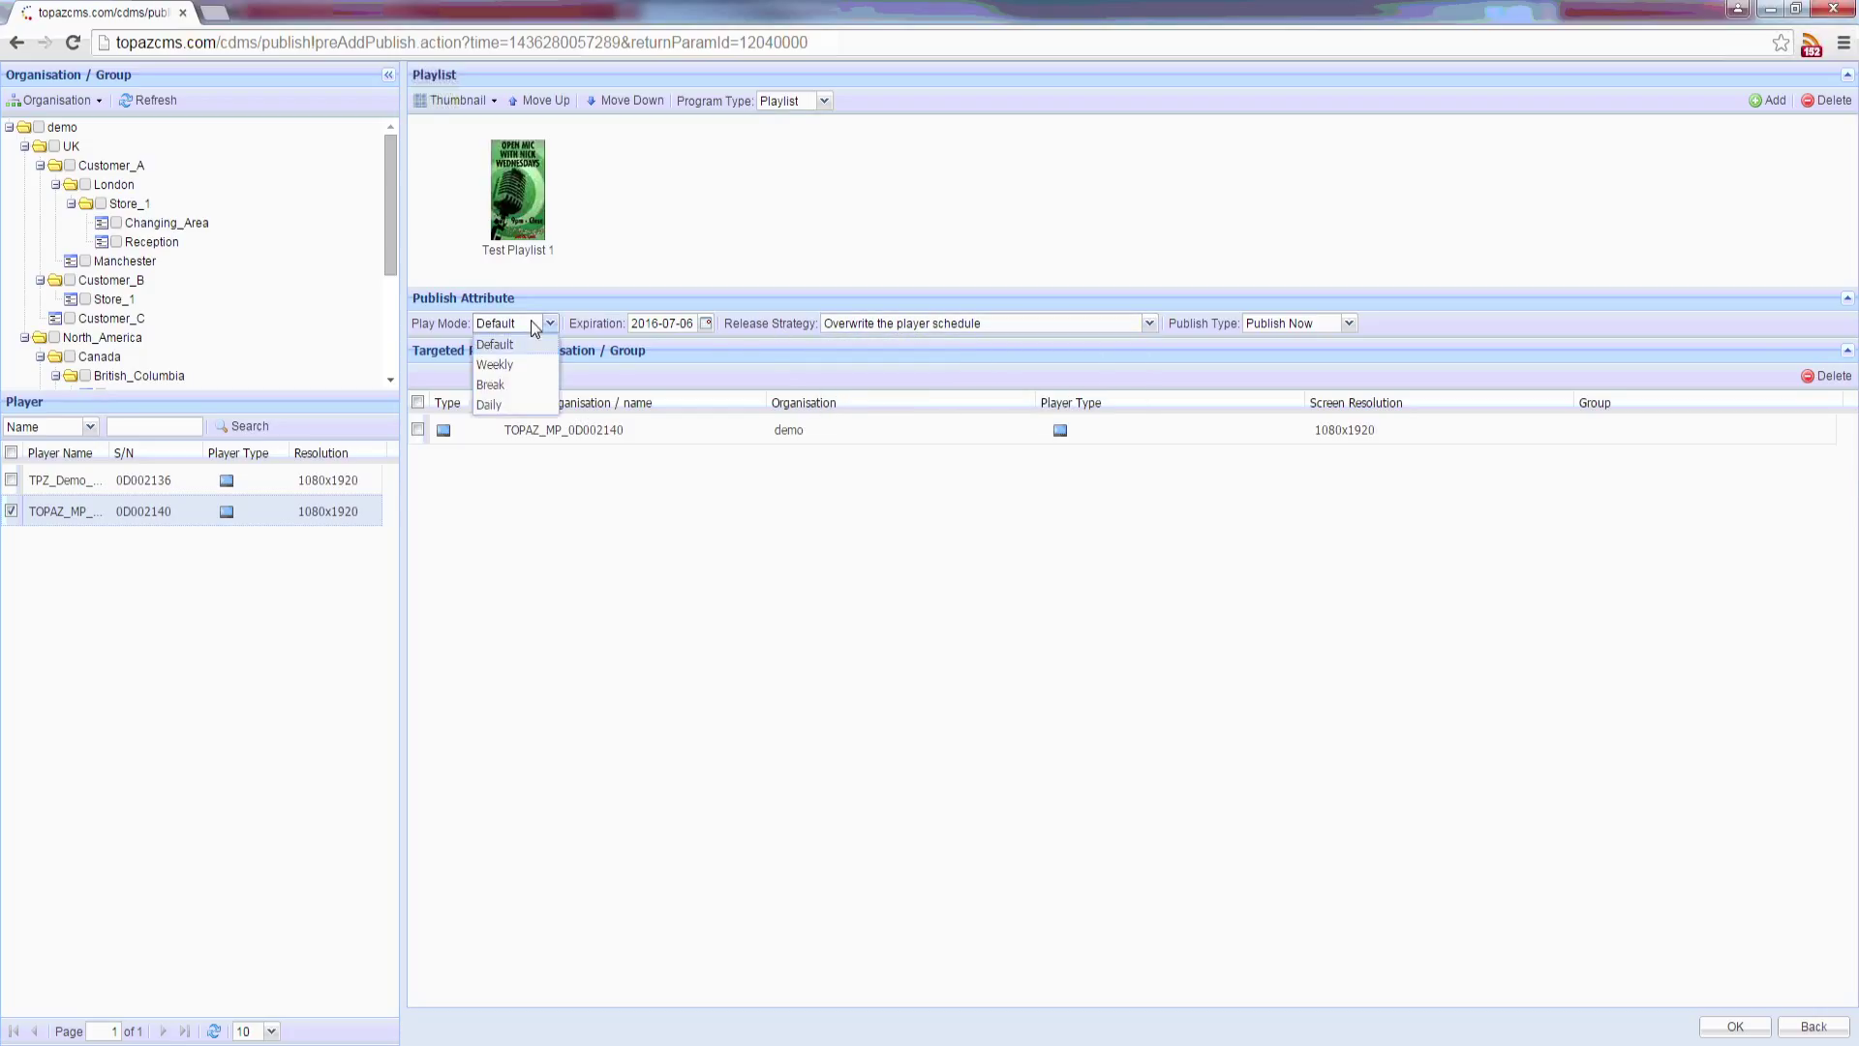
Step: Set Play Mode to Daily, running from 2015-07-07 to 2015-07-24
{"action": "left_click", "coordinate": [521, 406]}
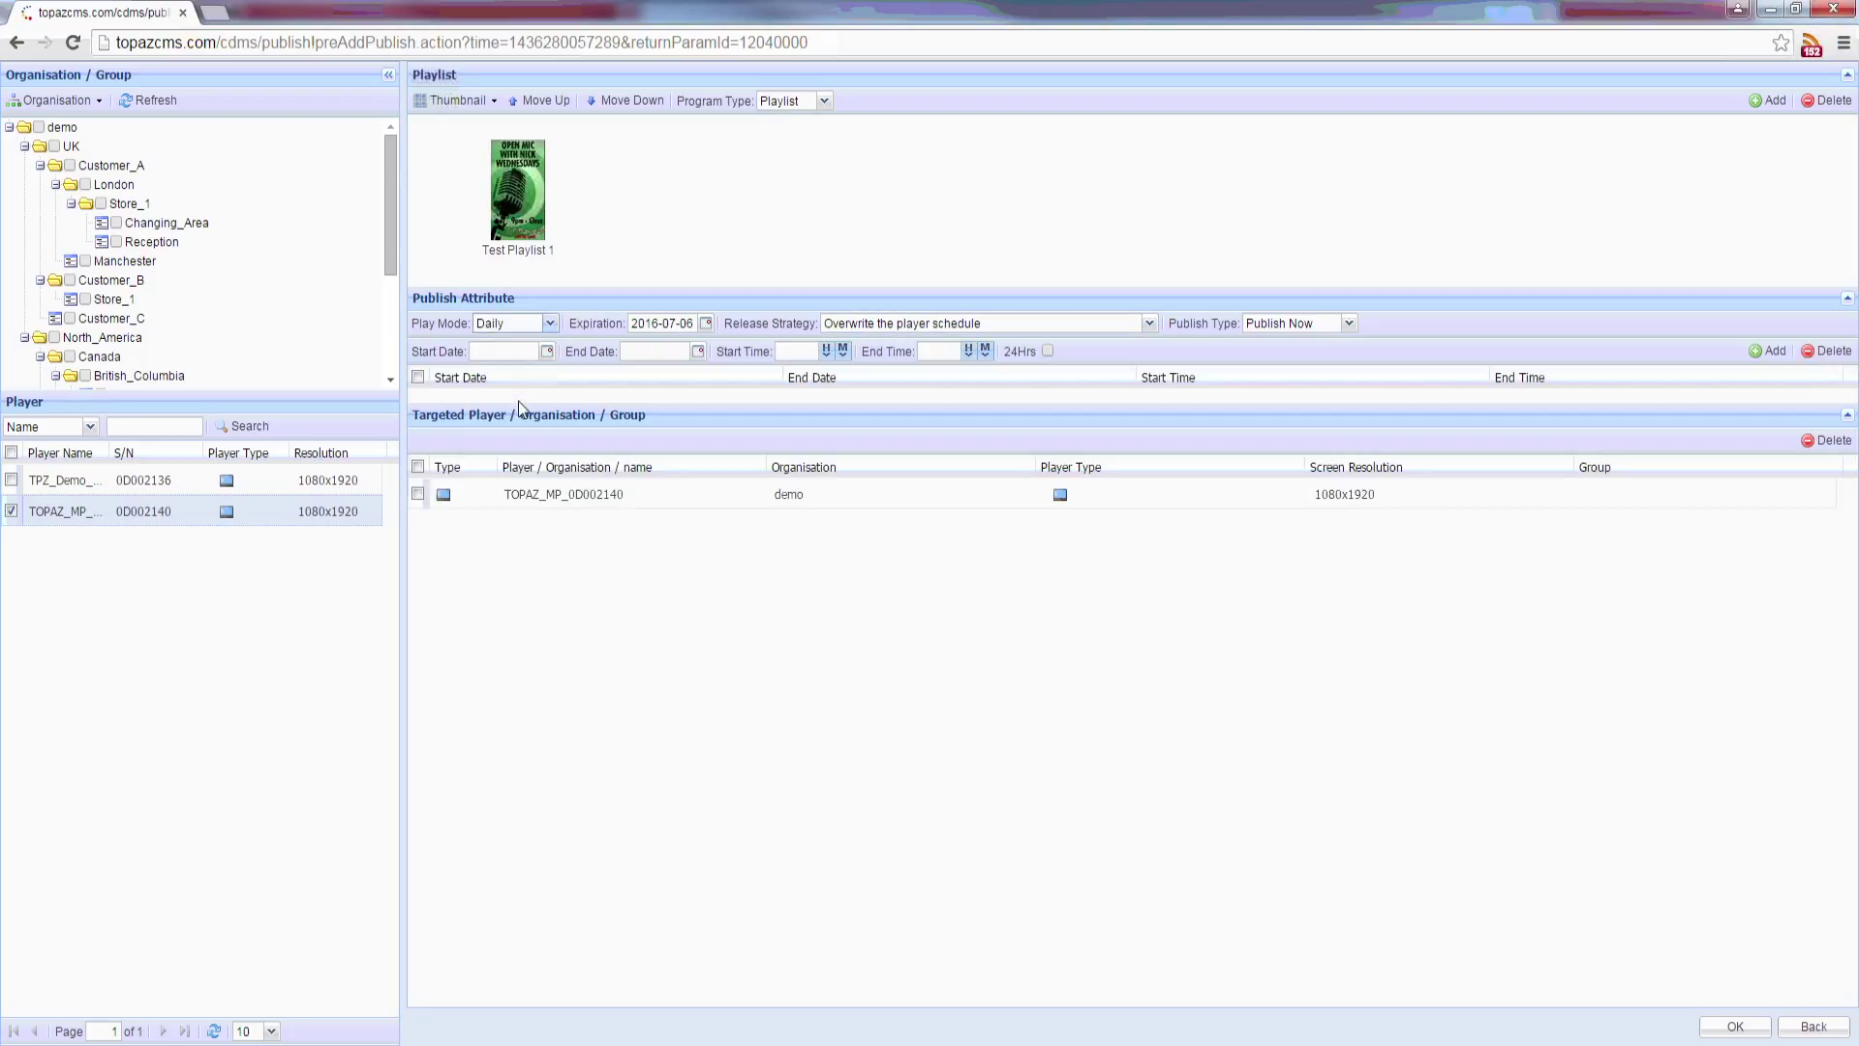
{"action": "left_click", "coordinate": [545, 353]}
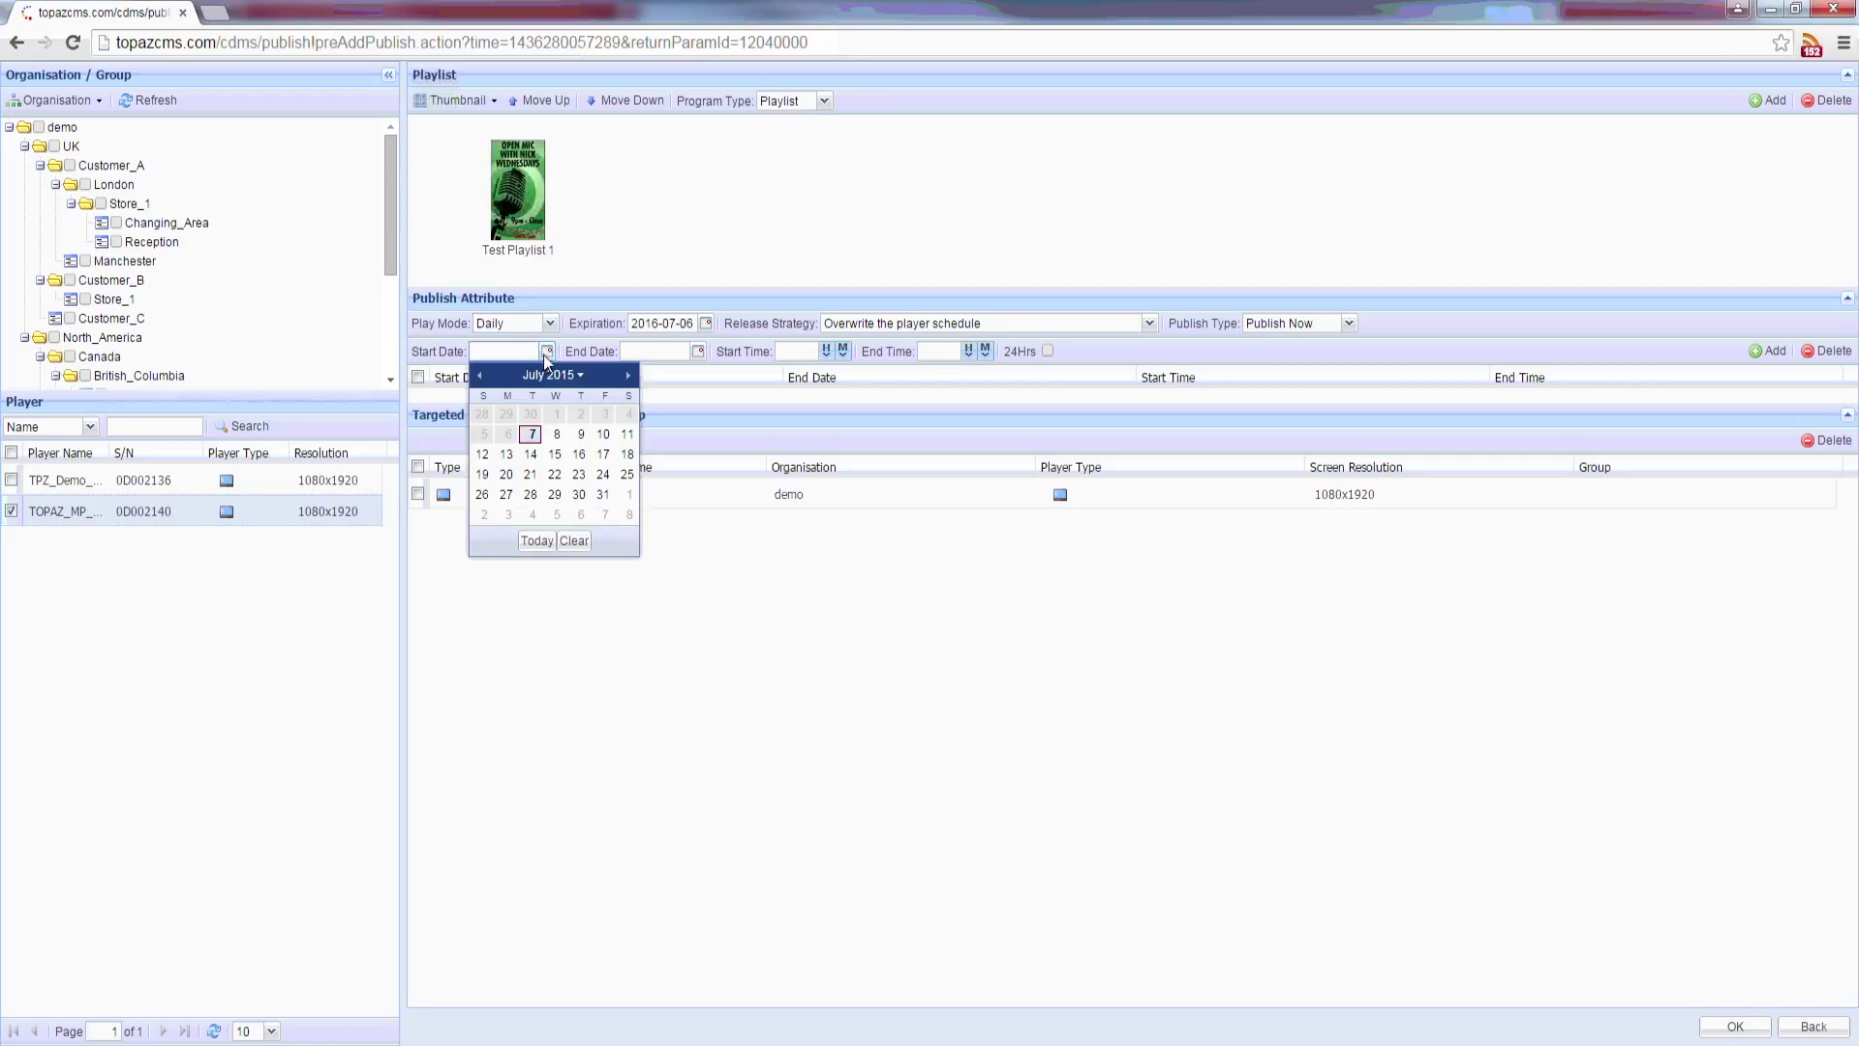
{"action": "left_click", "coordinate": [530, 434]}
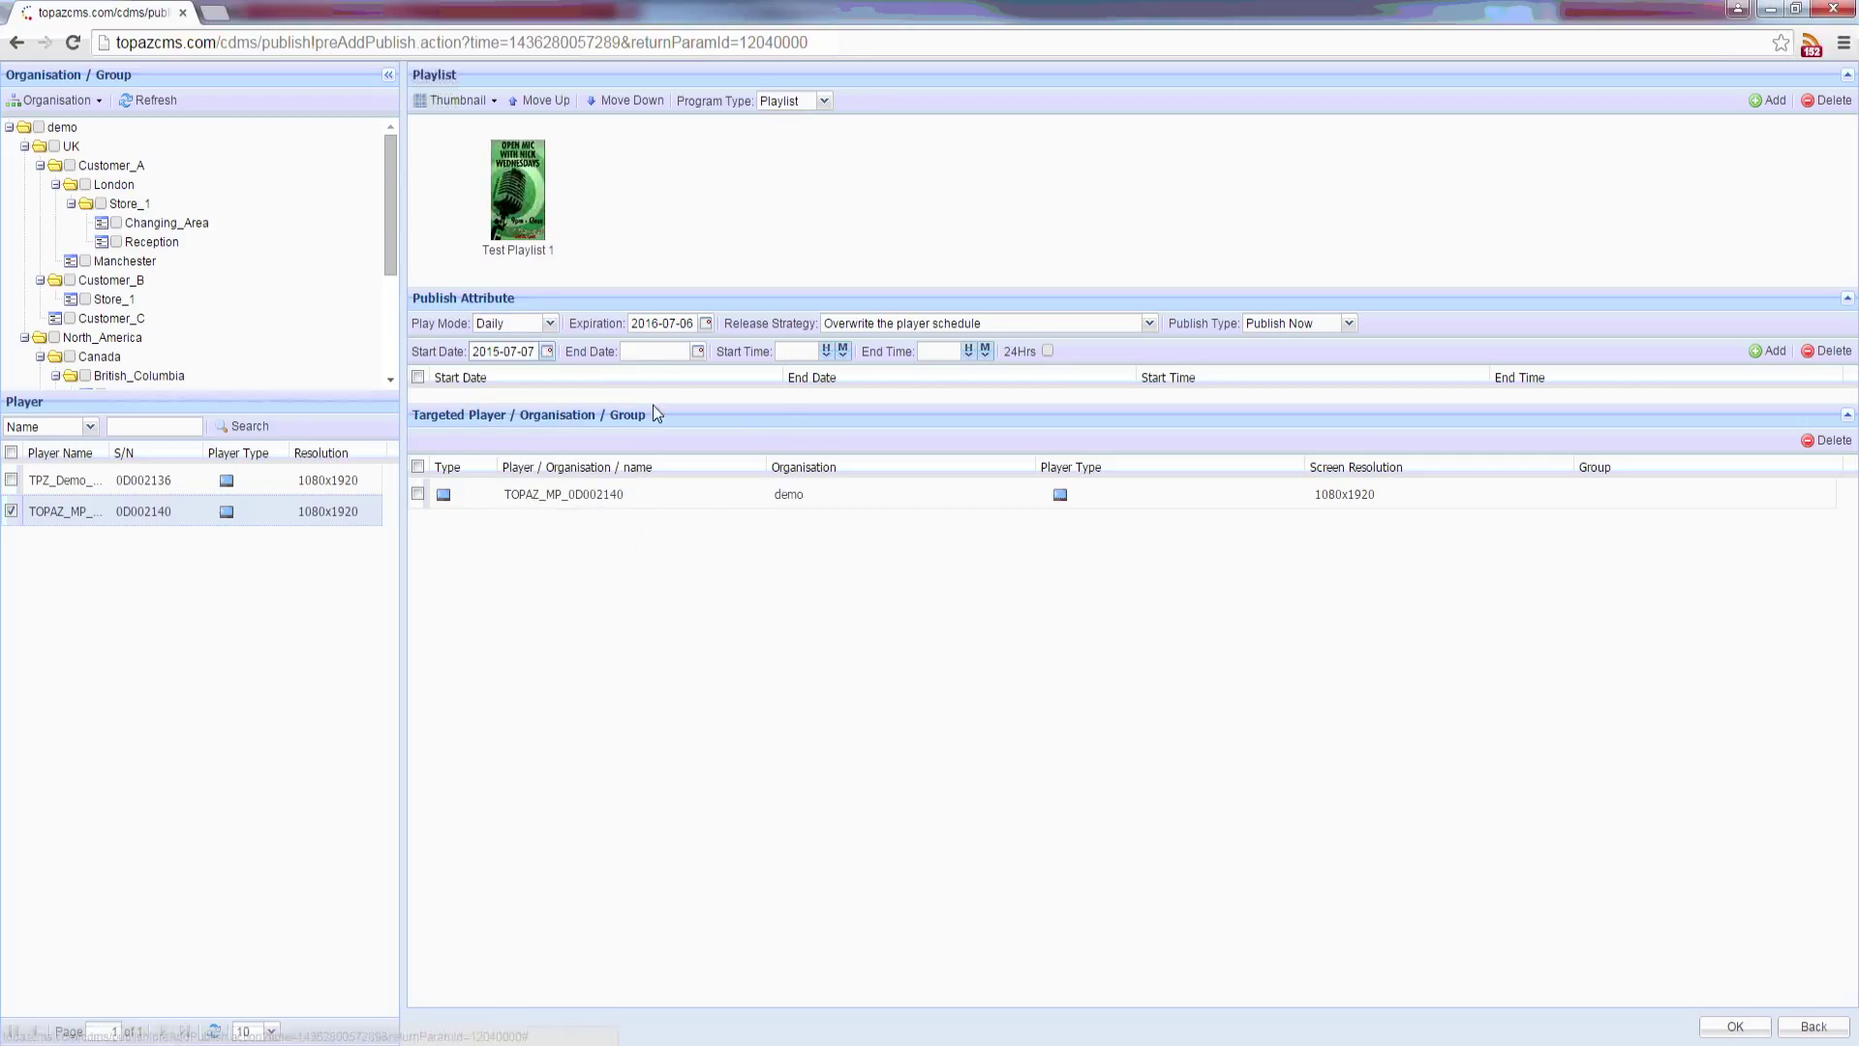
{"action": "left_click", "coordinate": [698, 351]}
{"action": "left_click", "coordinate": [754, 474]}
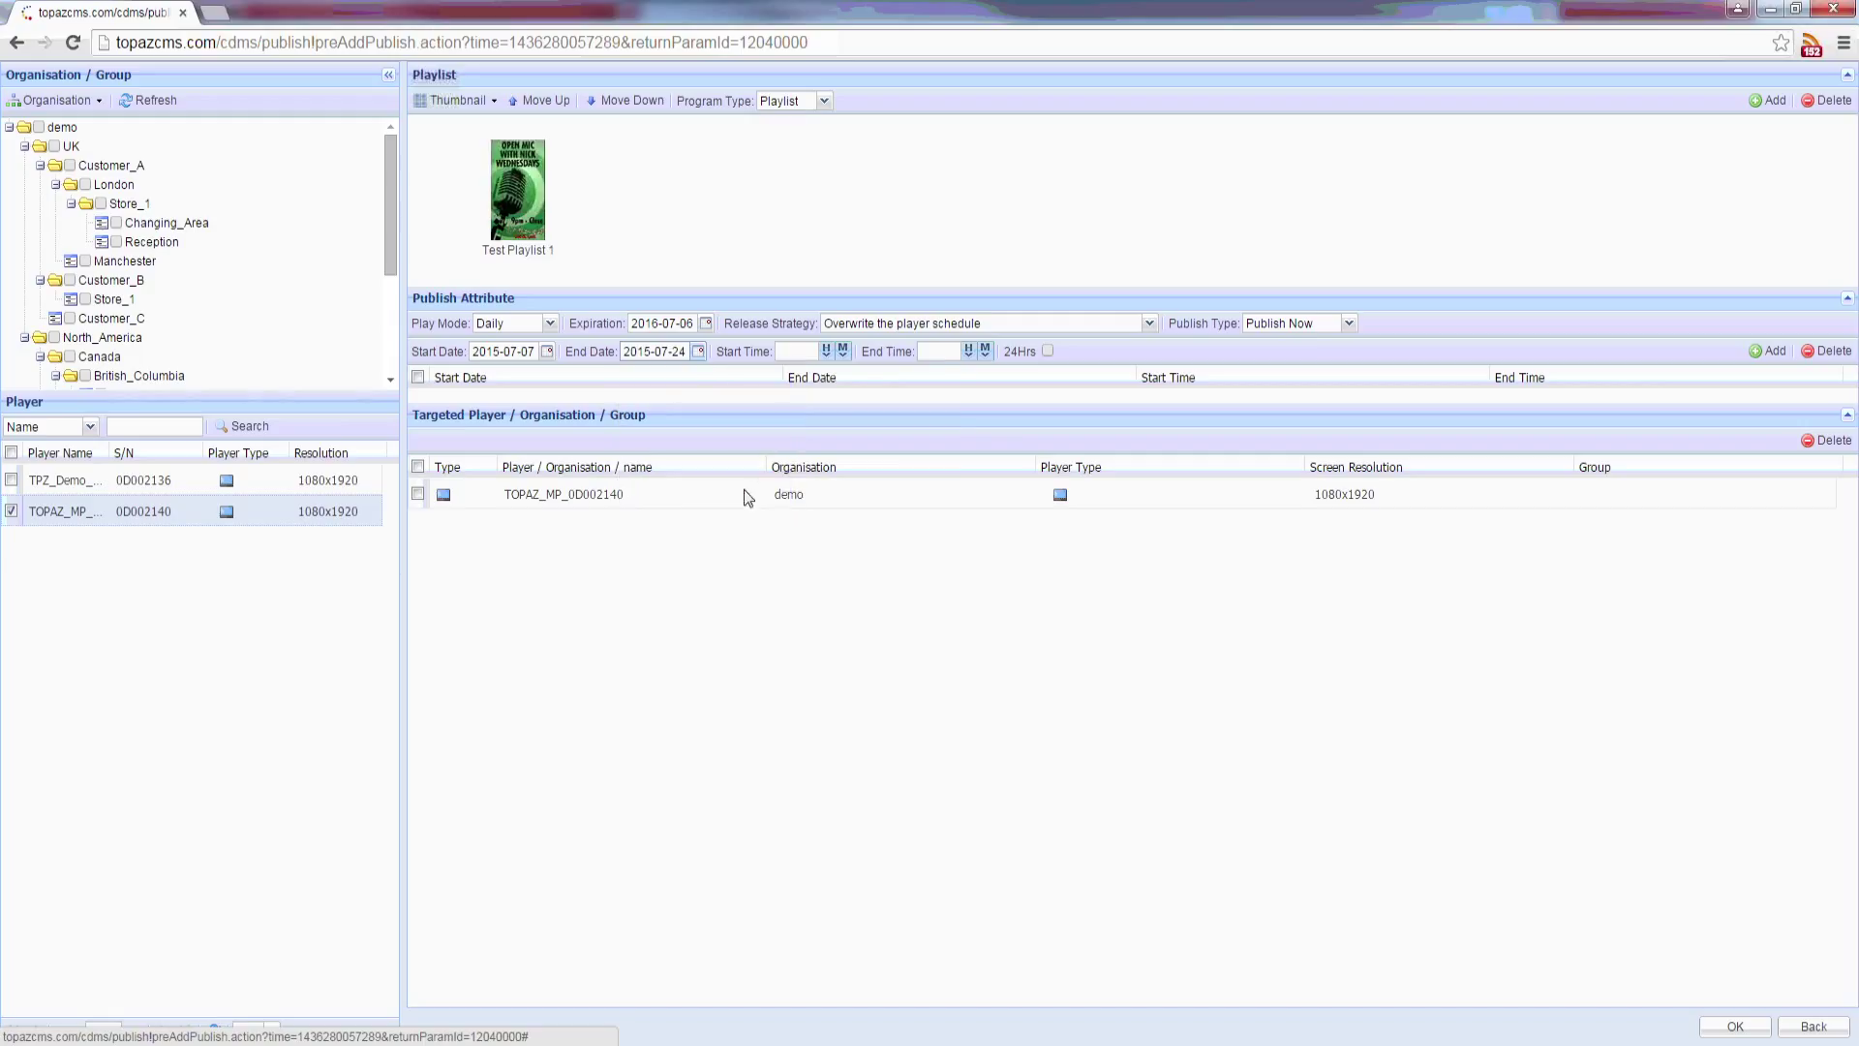
Step: Add a 08:00–14:00 daily slot and target all London locations instead of the TOPAZ_MP player
{"action": "left_click", "coordinate": [828, 352]}
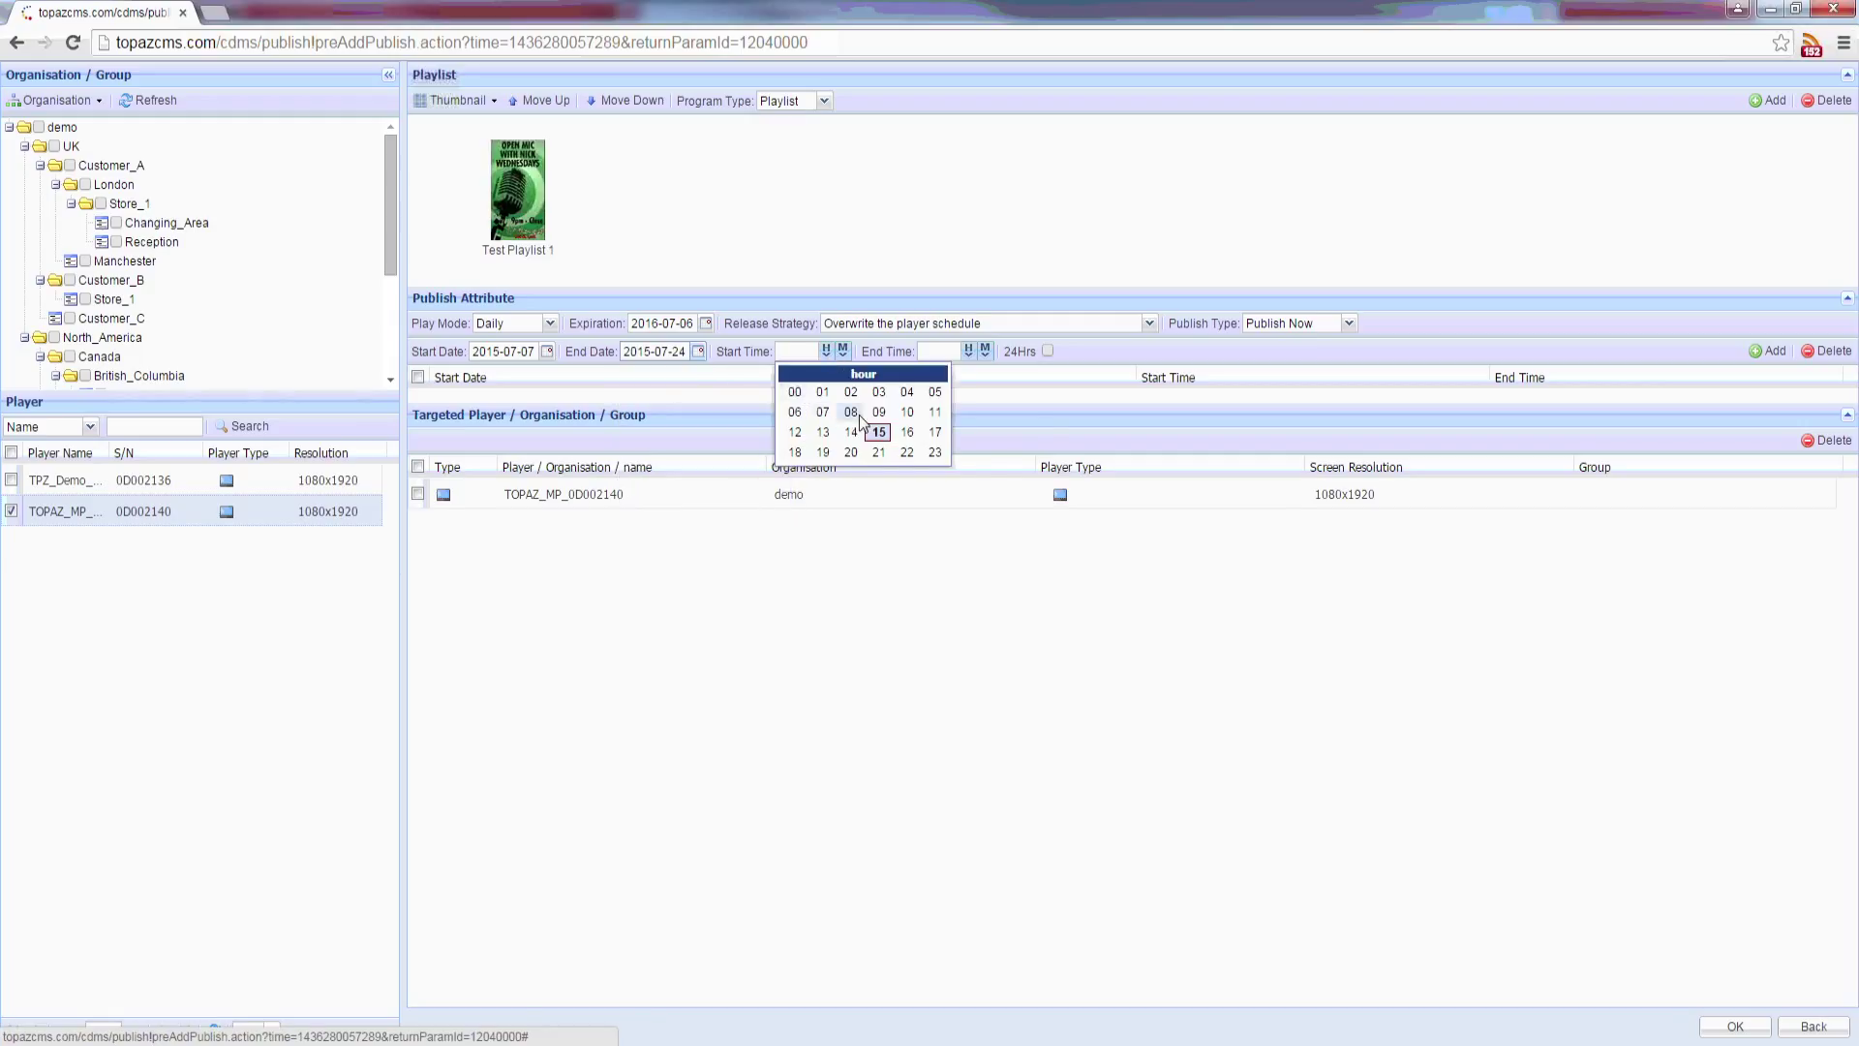
{"action": "left_click", "coordinate": [852, 413]}
{"action": "left_click", "coordinate": [842, 352]}
{"action": "left_click", "coordinate": [788, 393]}
{"action": "left_click", "coordinate": [967, 351]}
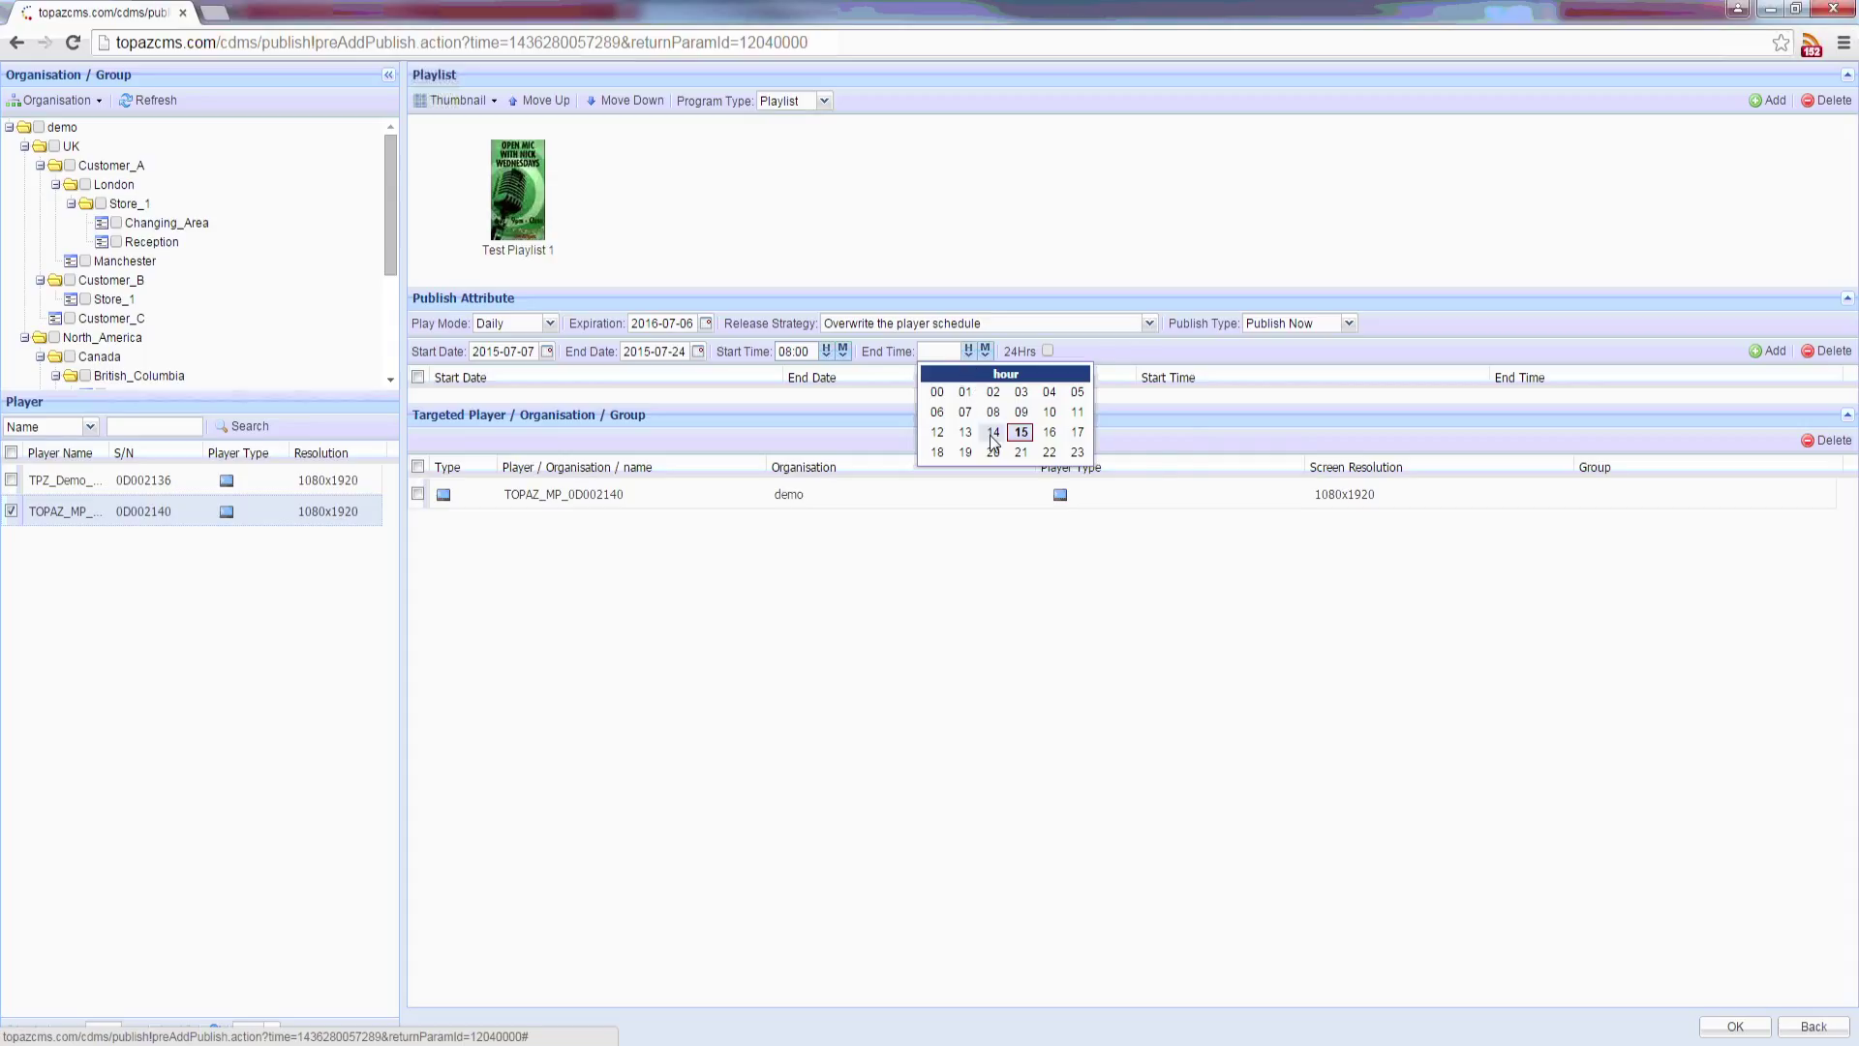
{"action": "left_click", "coordinate": [993, 432]}
{"action": "left_click", "coordinate": [985, 351]}
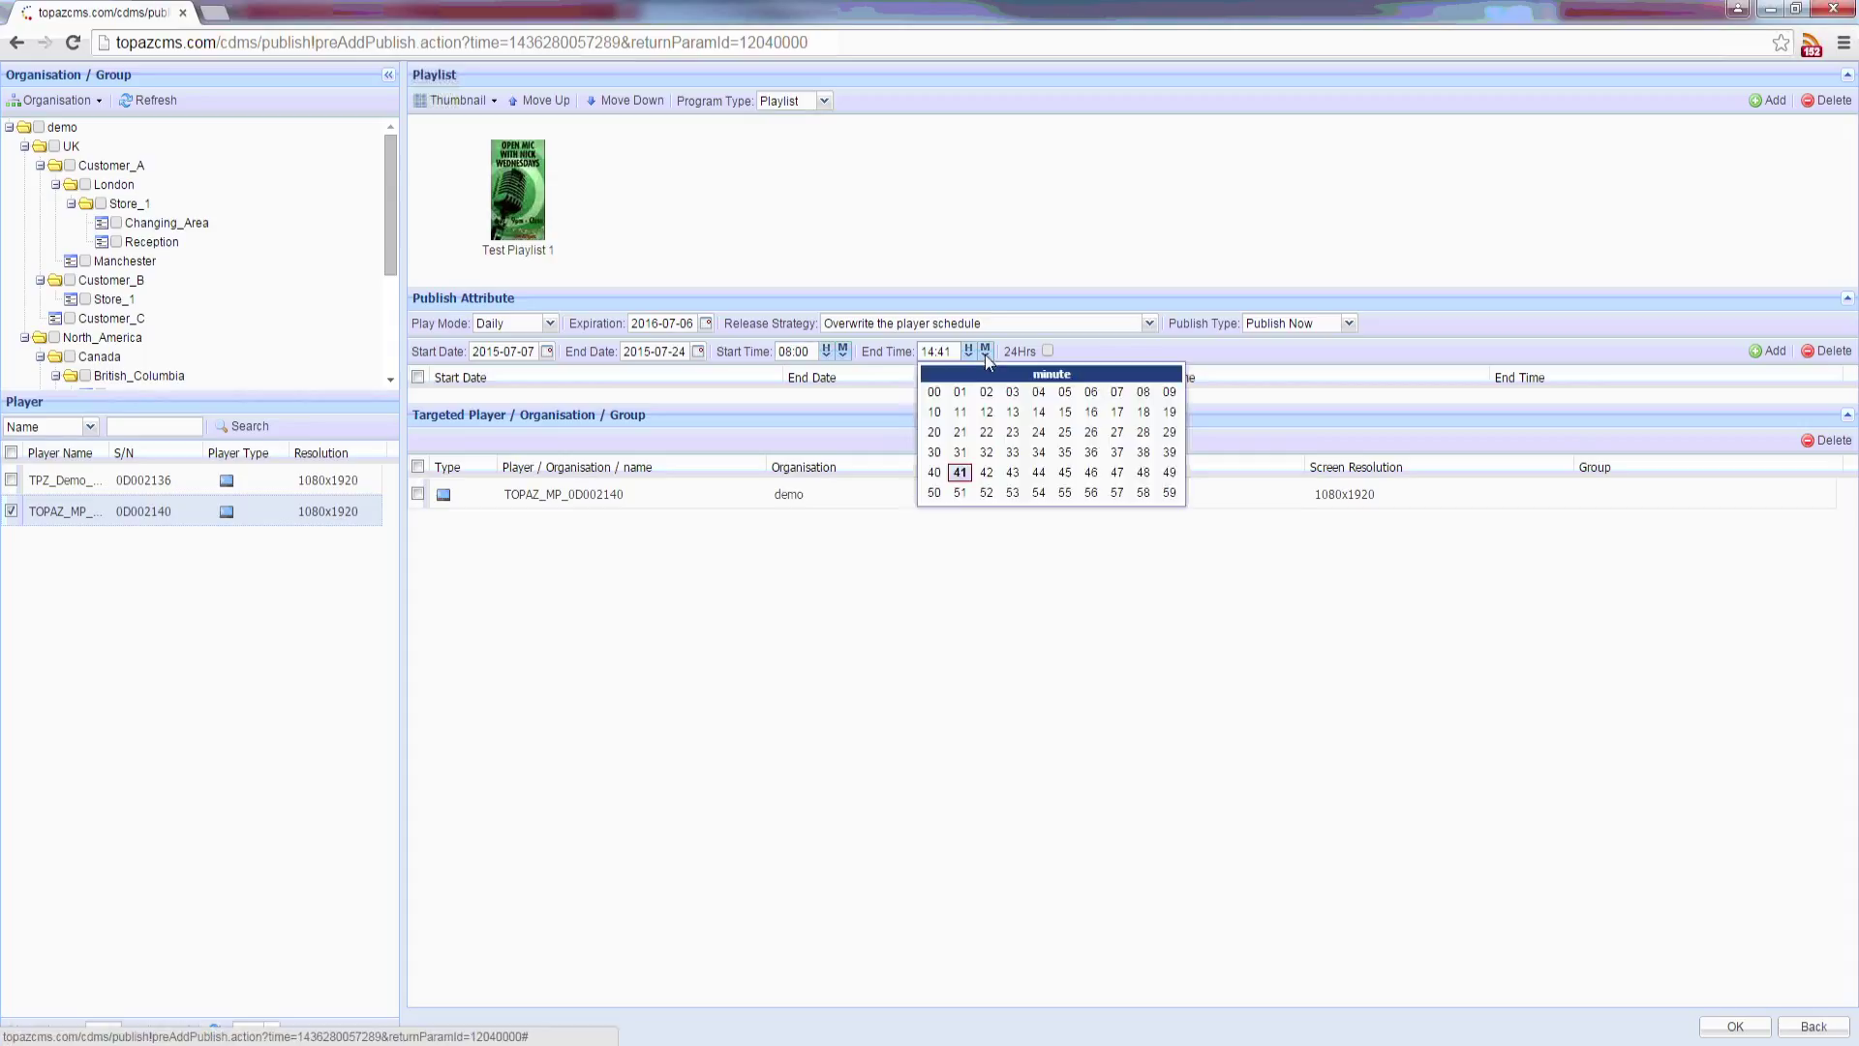
{"action": "left_click", "coordinate": [935, 392]}
{"action": "left_click", "coordinate": [1763, 352]}
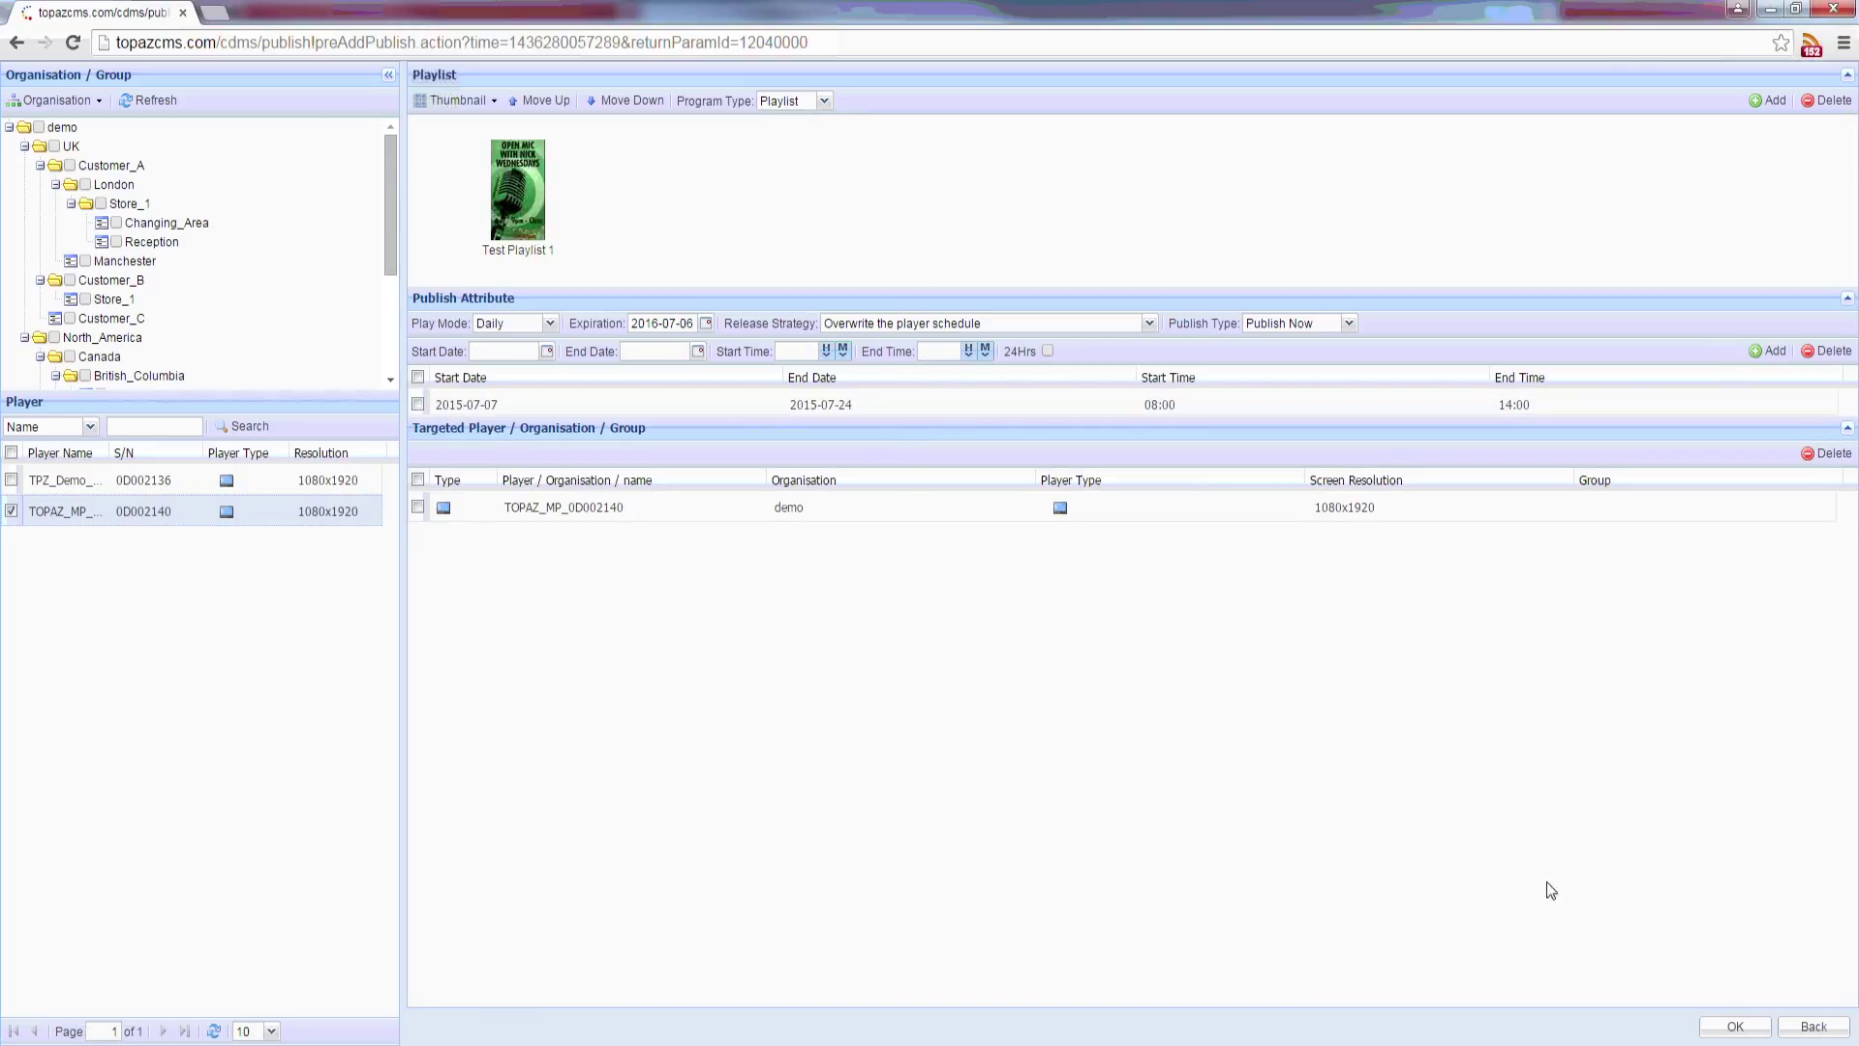
{"action": "left_click", "coordinate": [11, 510]}
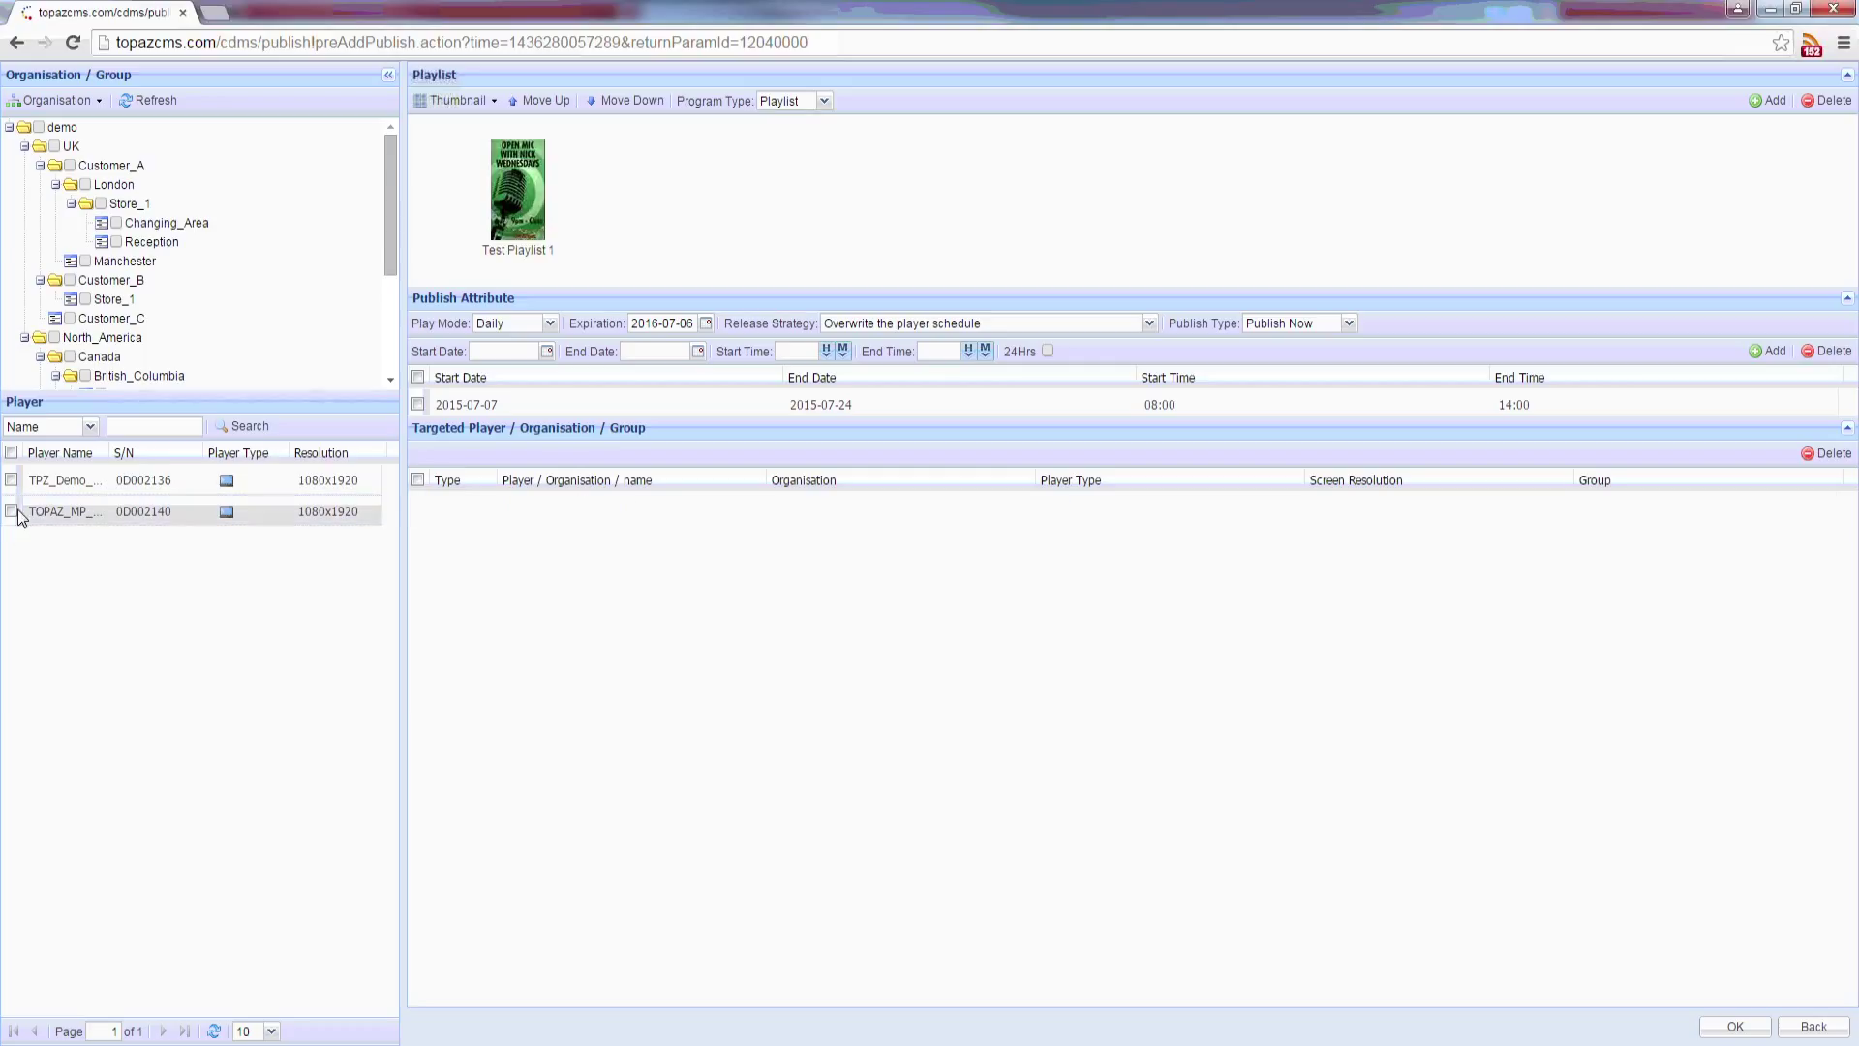
{"action": "left_click", "coordinate": [85, 185]}
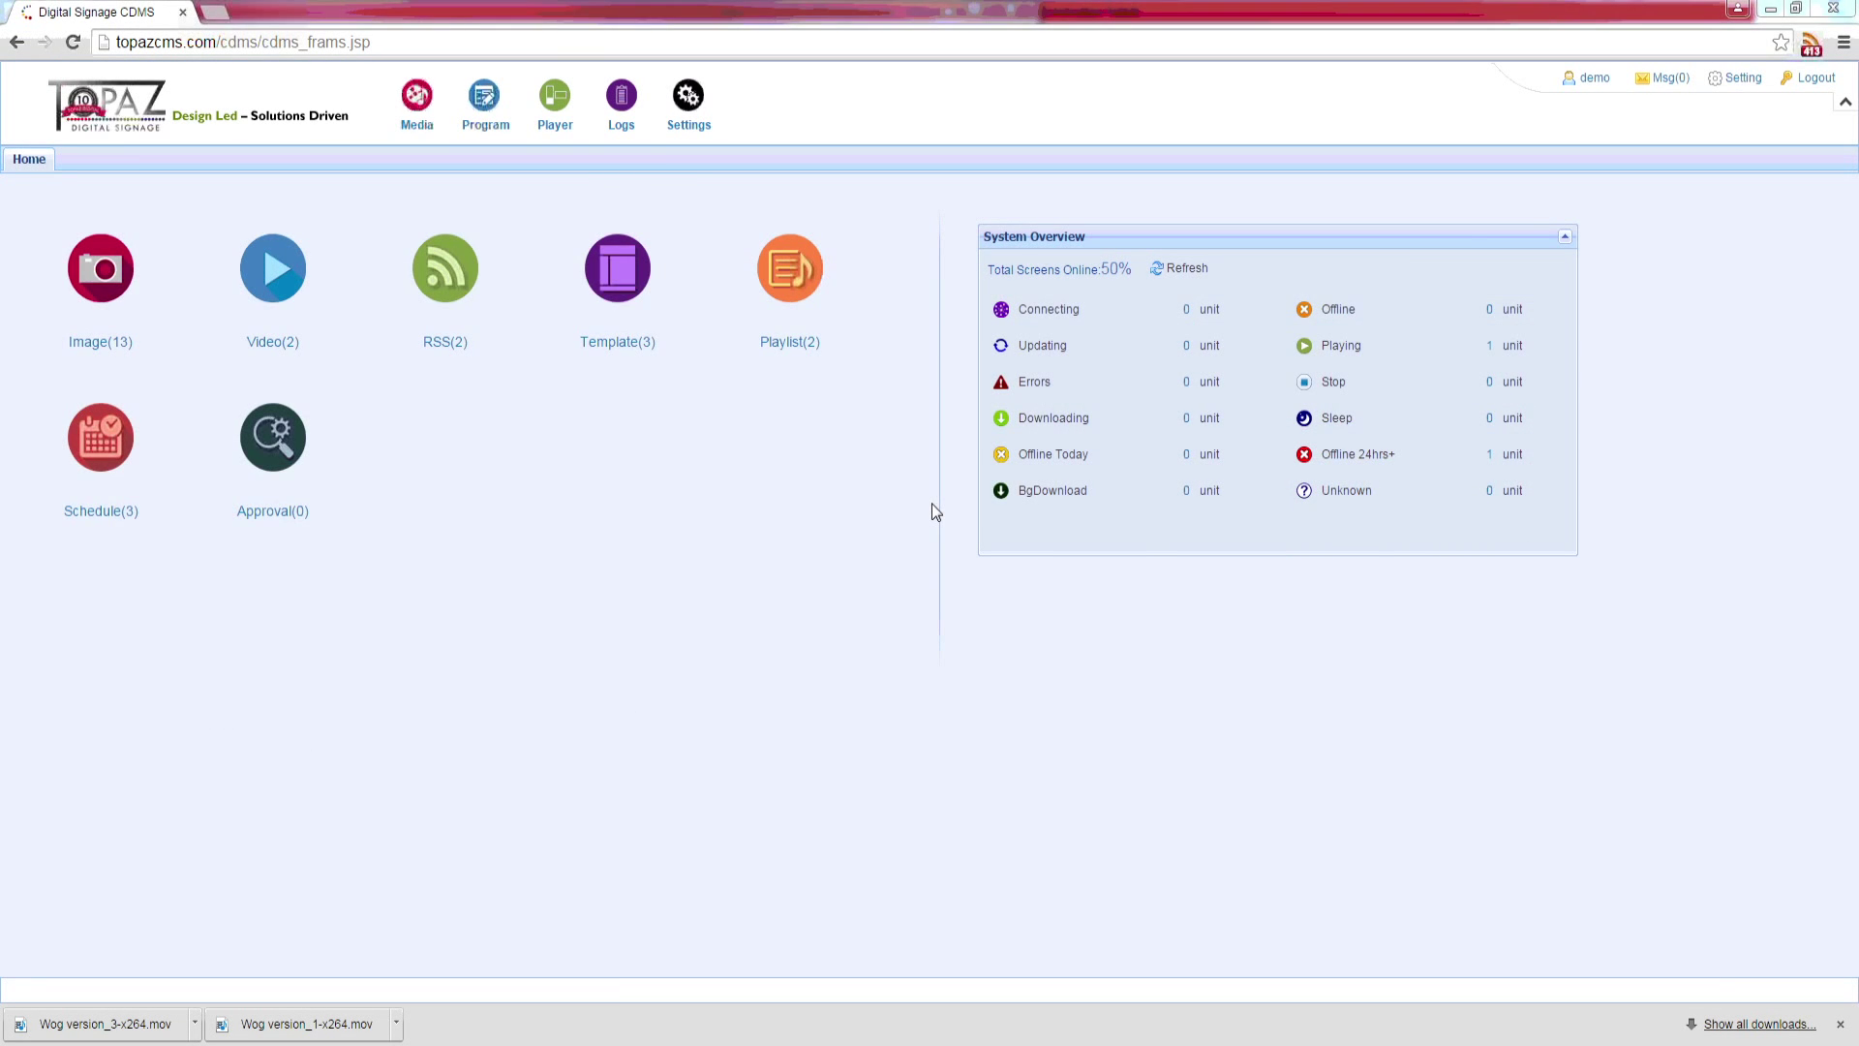
Step: Open player TPZ_Demo_MP_2136 for editing and rename it Webinar_Demo_MP_2136
{"action": "left_click", "coordinate": [575, 160]}
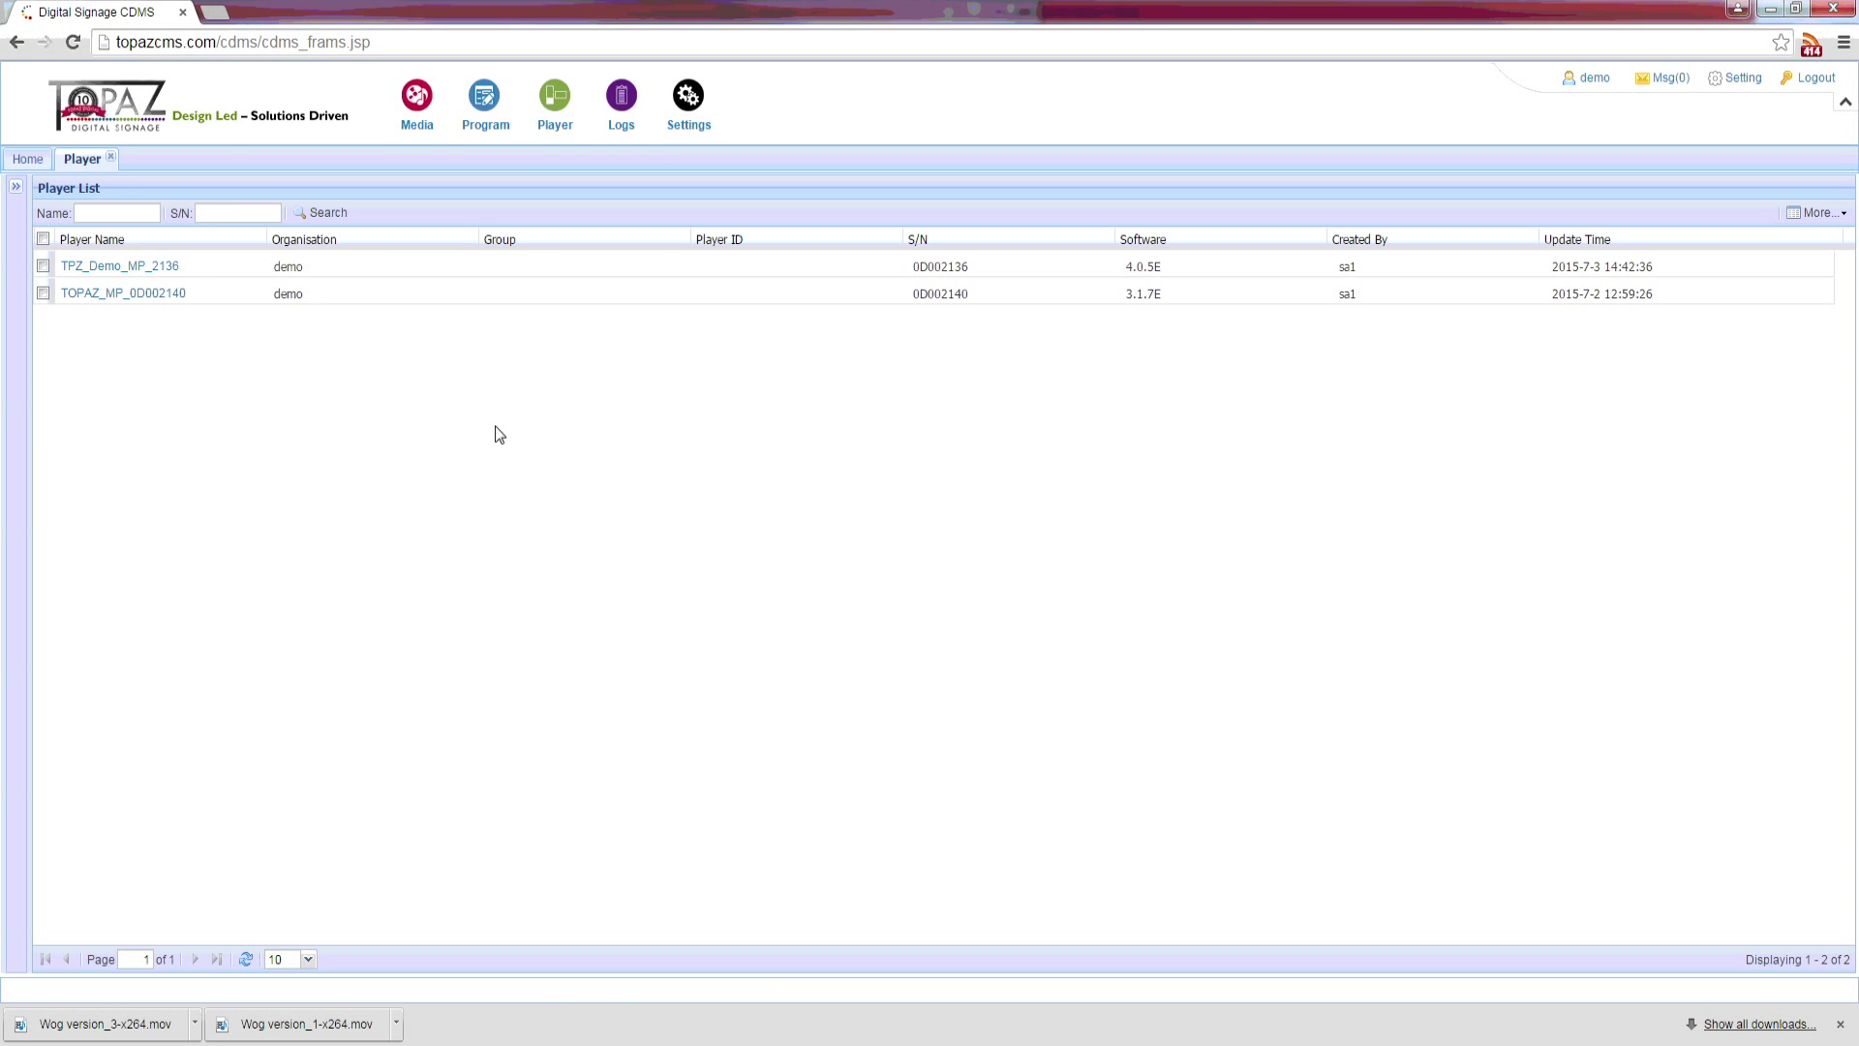
{"action": "left_click", "coordinate": [142, 261]}
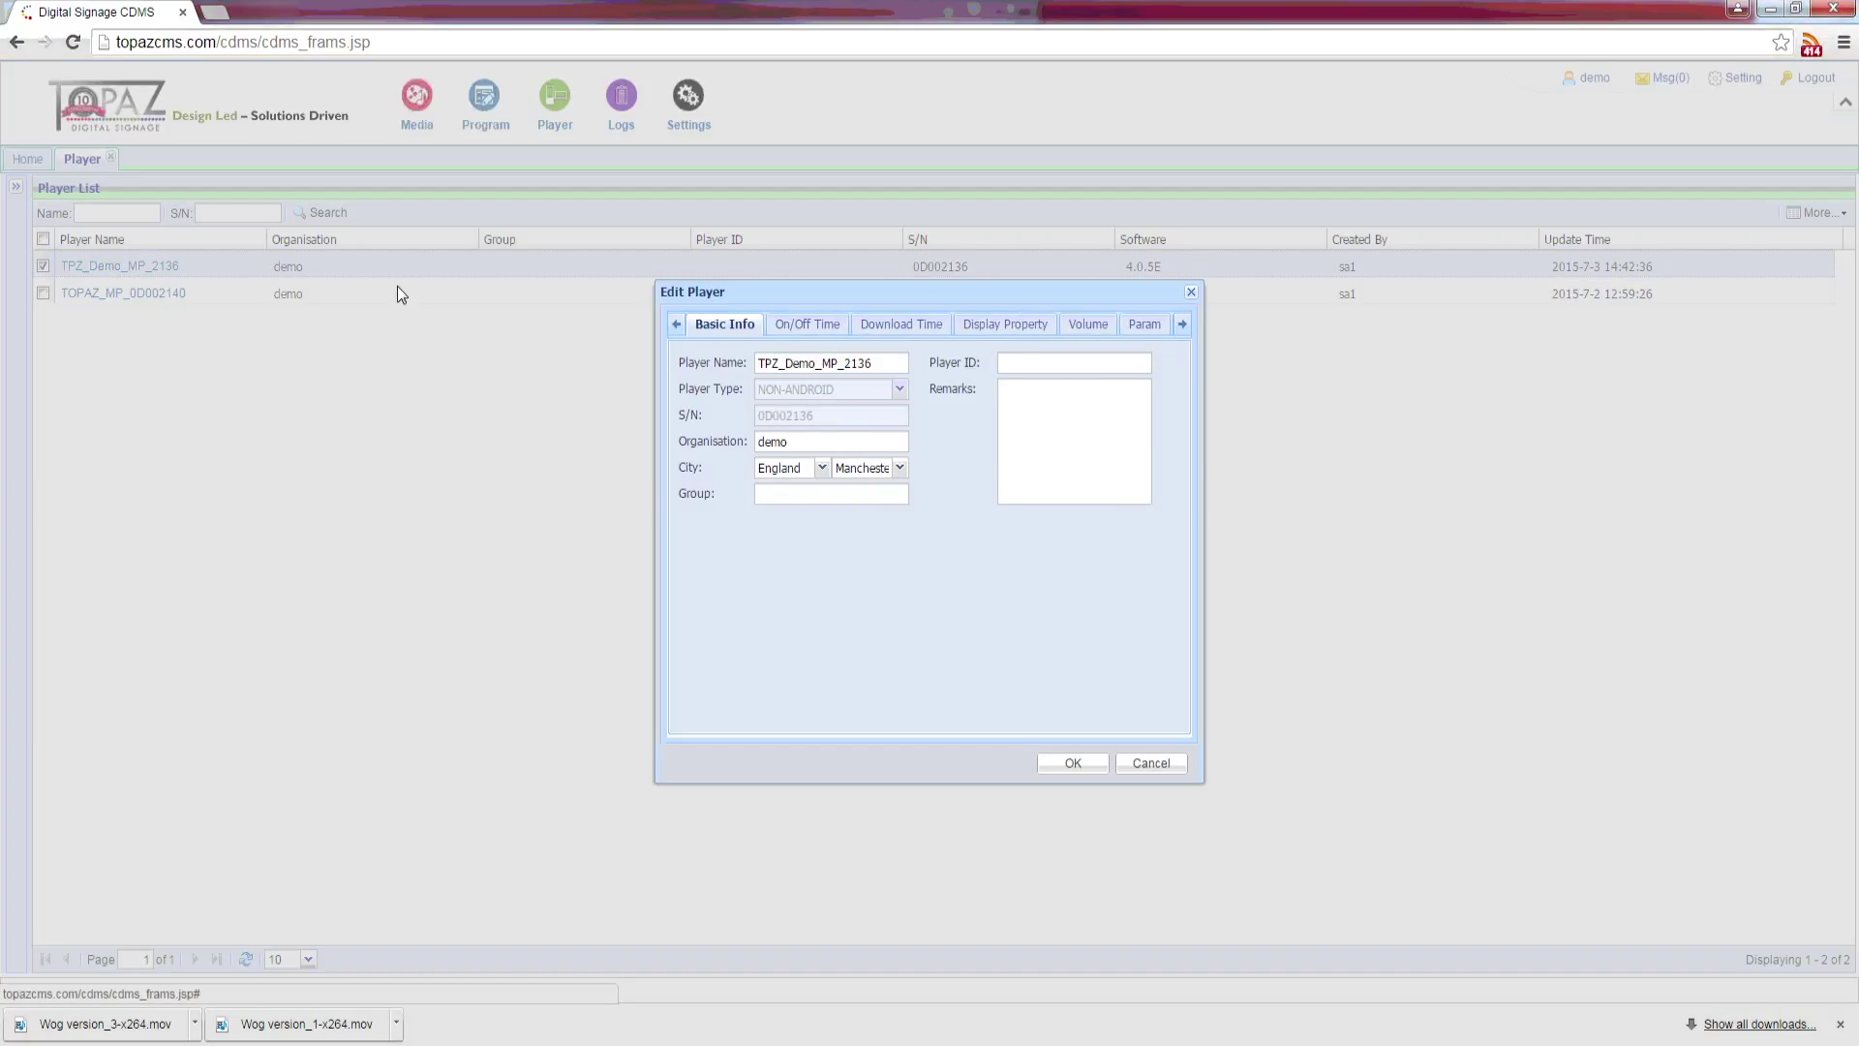
{"action": "left_click", "coordinate": [886, 365]}
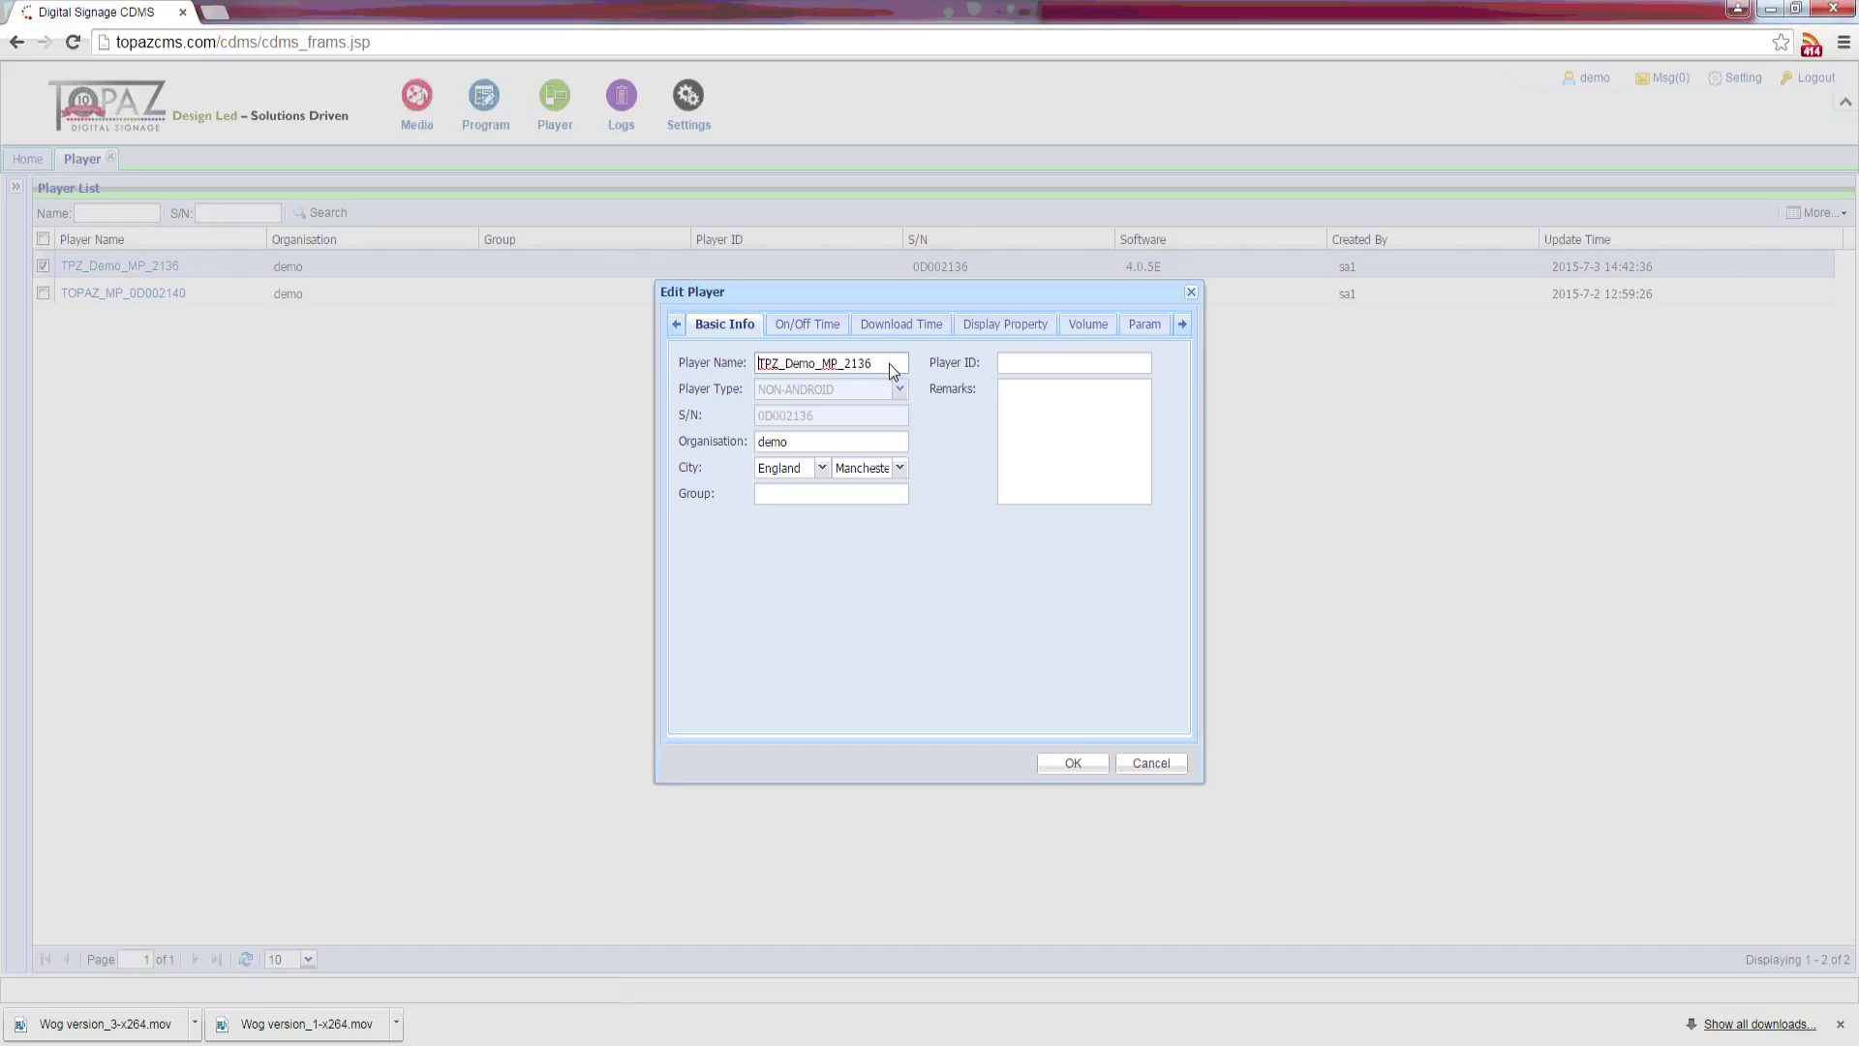
{"action": "key", "text": "shift+Right"}
{"action": "key", "text": "shift+Right"}
{"action": "key", "text": "shift+Right"}
{"action": "type", "text": "Webinar"}
Step: Set the player's location to Calgary, Canada and its organisation to Reception
{"action": "left_click", "coordinate": [821, 467]}
{"action": "left_click", "coordinate": [792, 507]}
{"action": "left_click", "coordinate": [871, 472]}
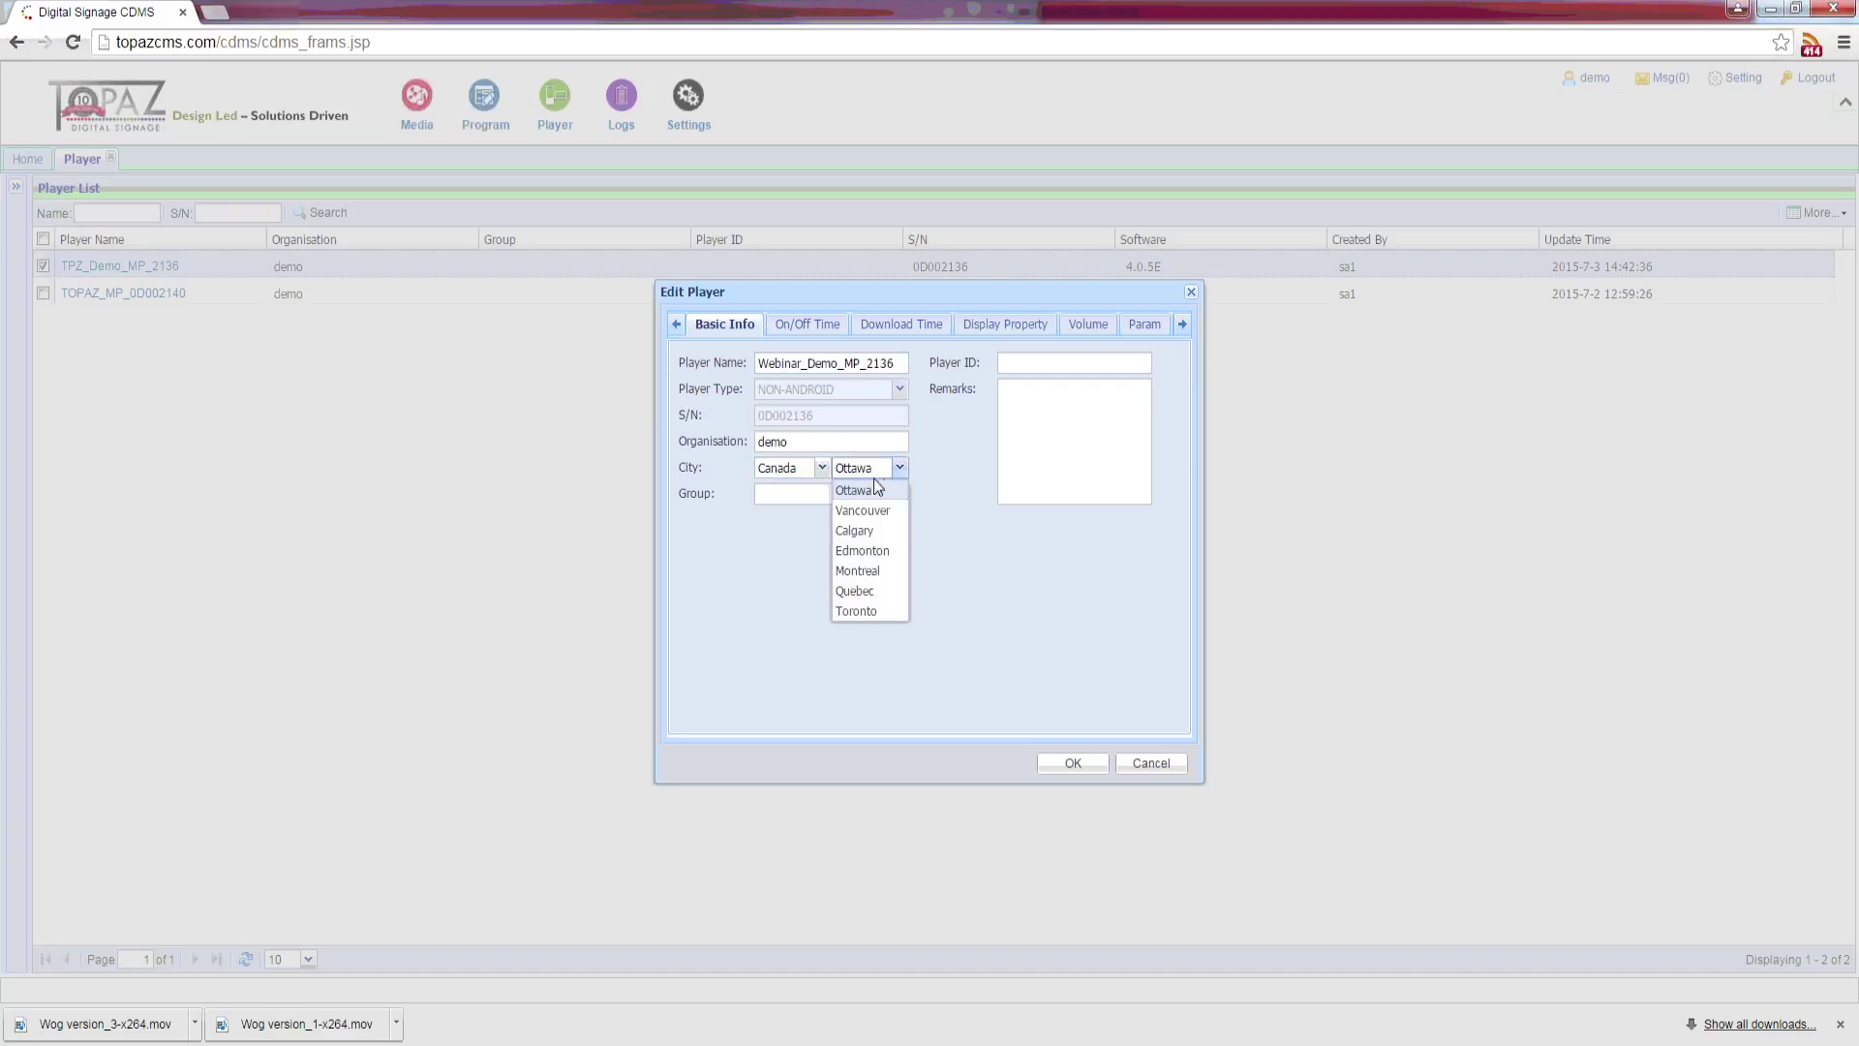
{"action": "left_click", "coordinate": [864, 532]}
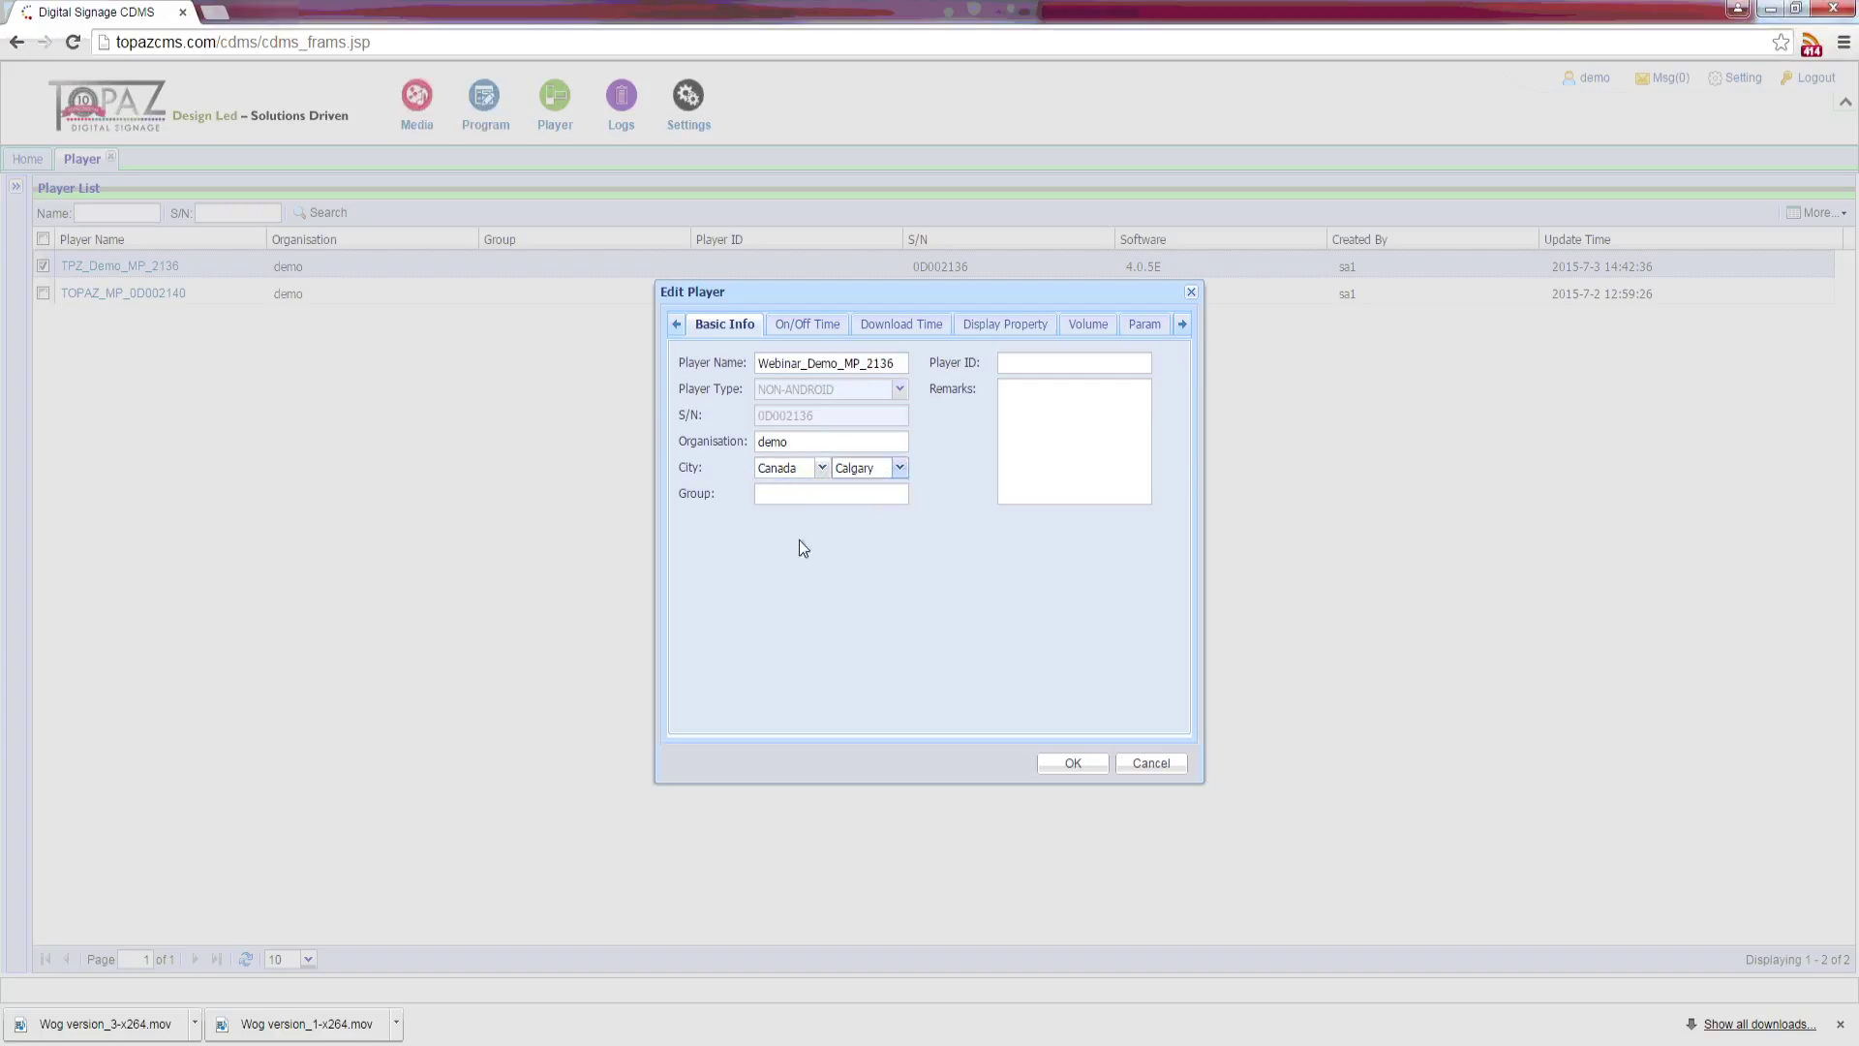
{"action": "left_click", "coordinate": [798, 444]}
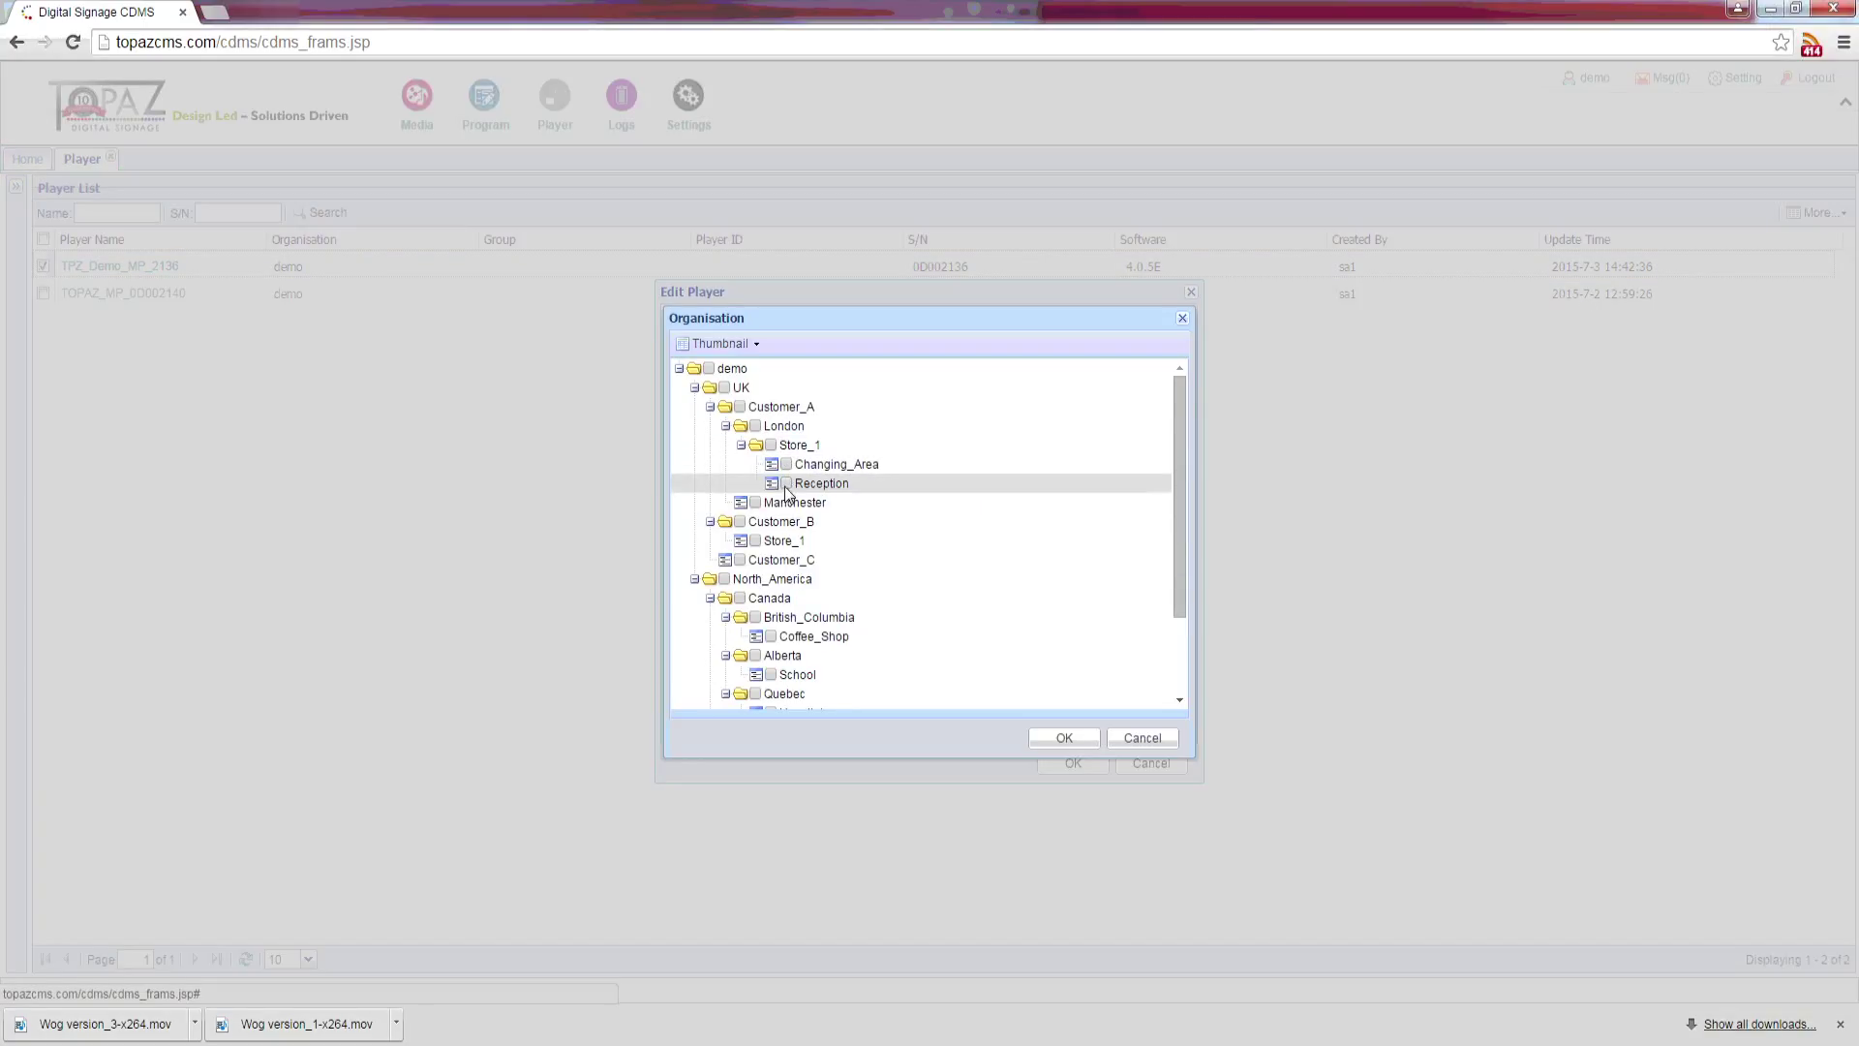
{"action": "left_click", "coordinate": [786, 483]}
{"action": "left_click", "coordinate": [1055, 738]}
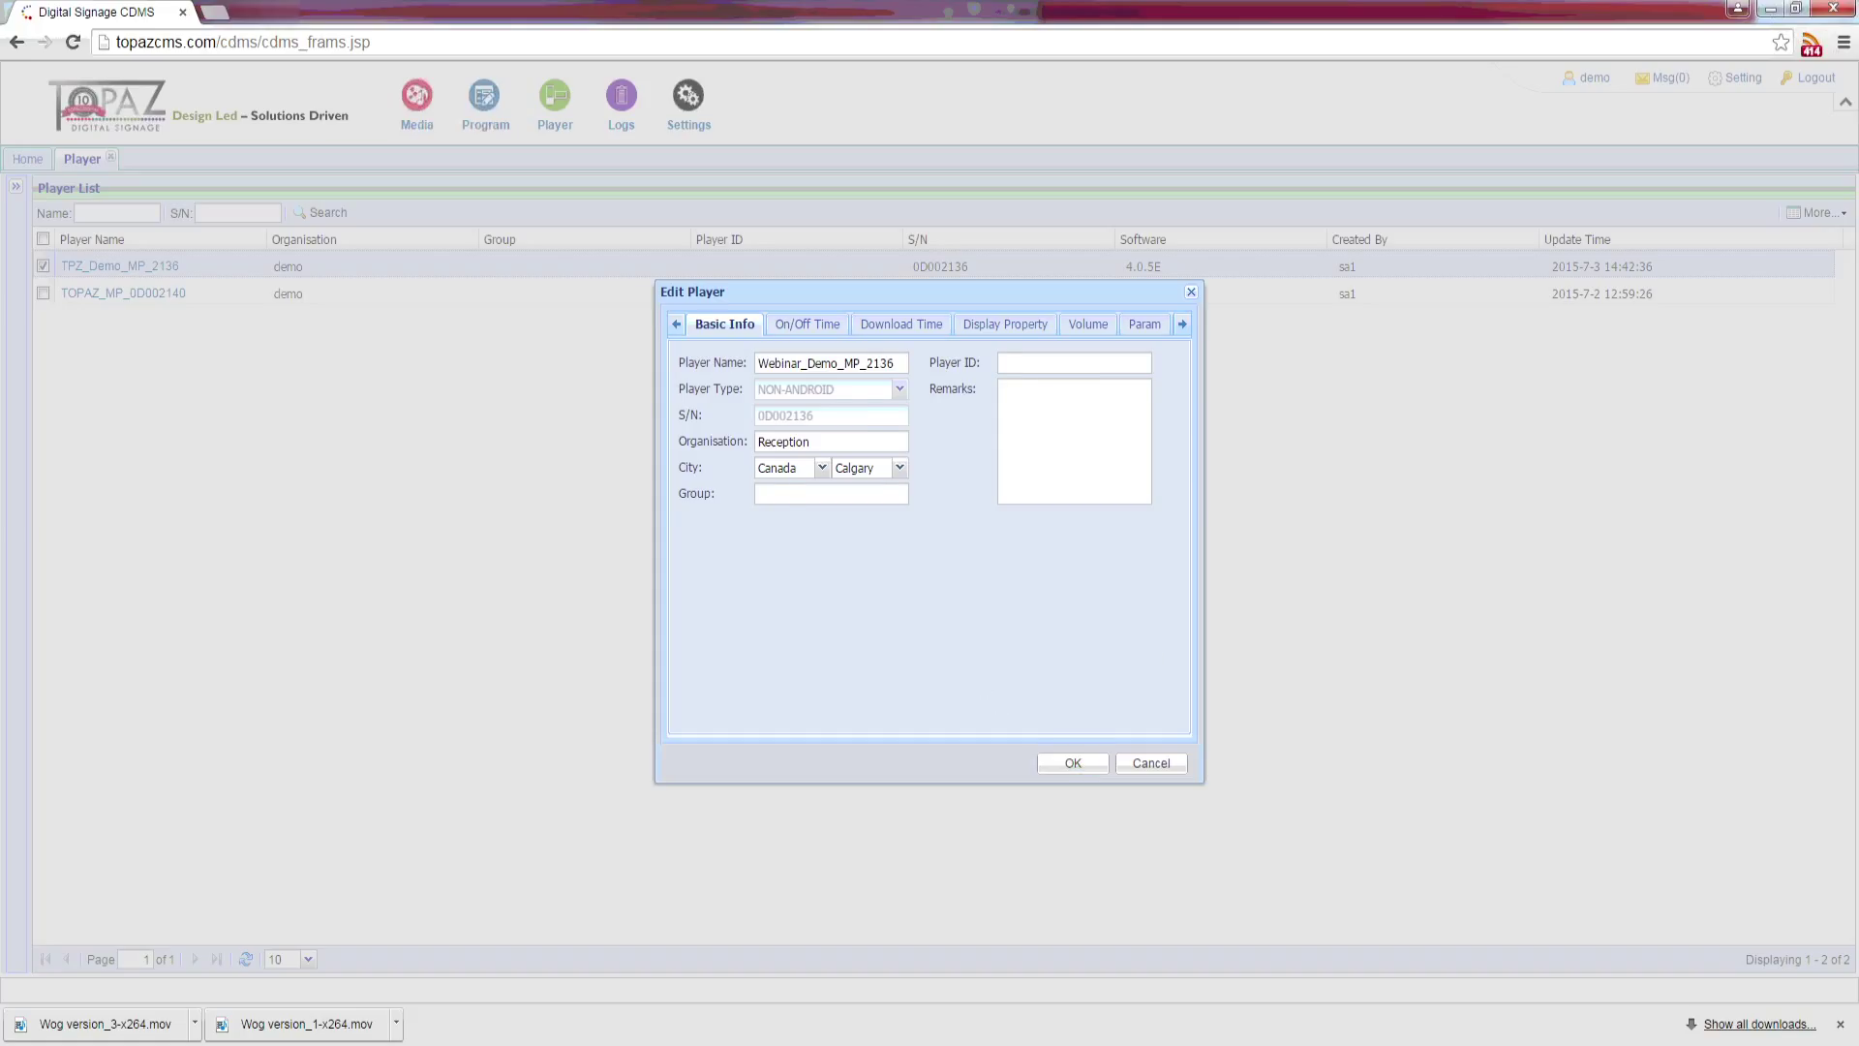
Step: Turn on row 1 of the on/off schedule with 09:00 on and 17:00 off
{"action": "left_click", "coordinate": [807, 324]}
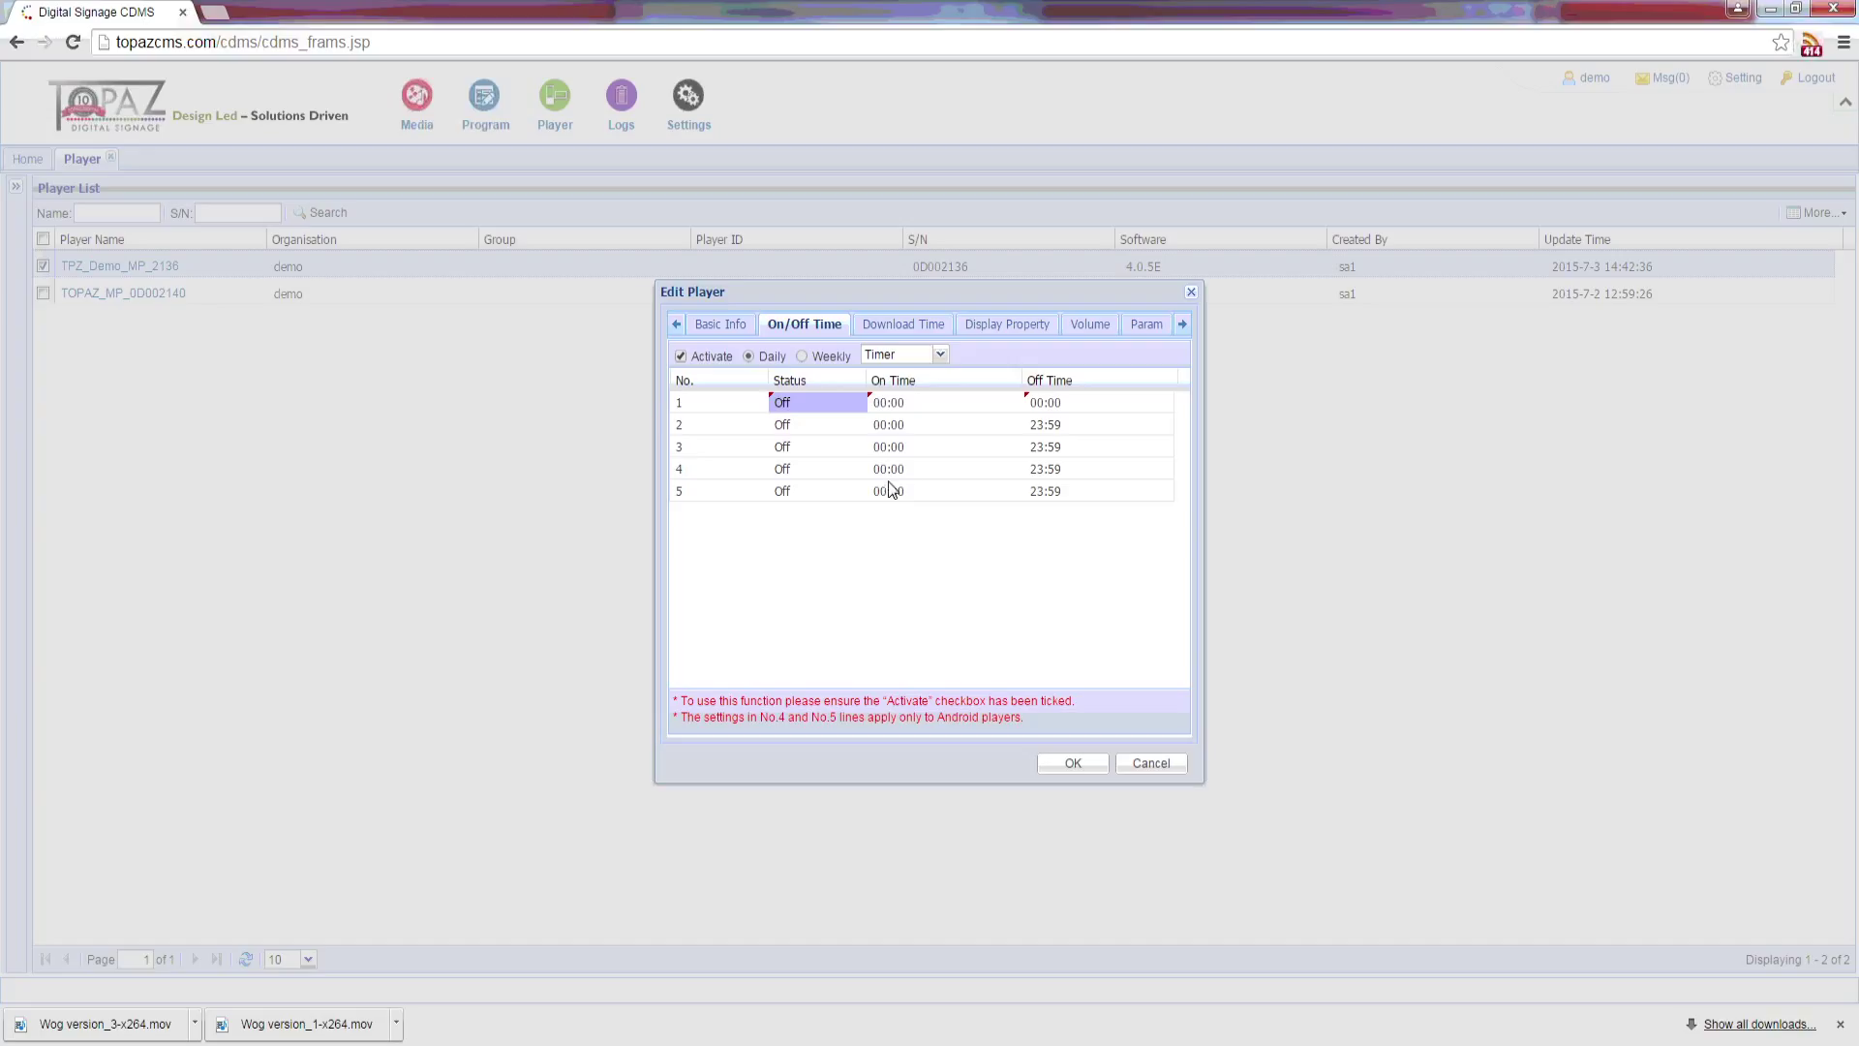
{"action": "left_click", "coordinate": [858, 403]}
{"action": "left_click", "coordinate": [857, 402]}
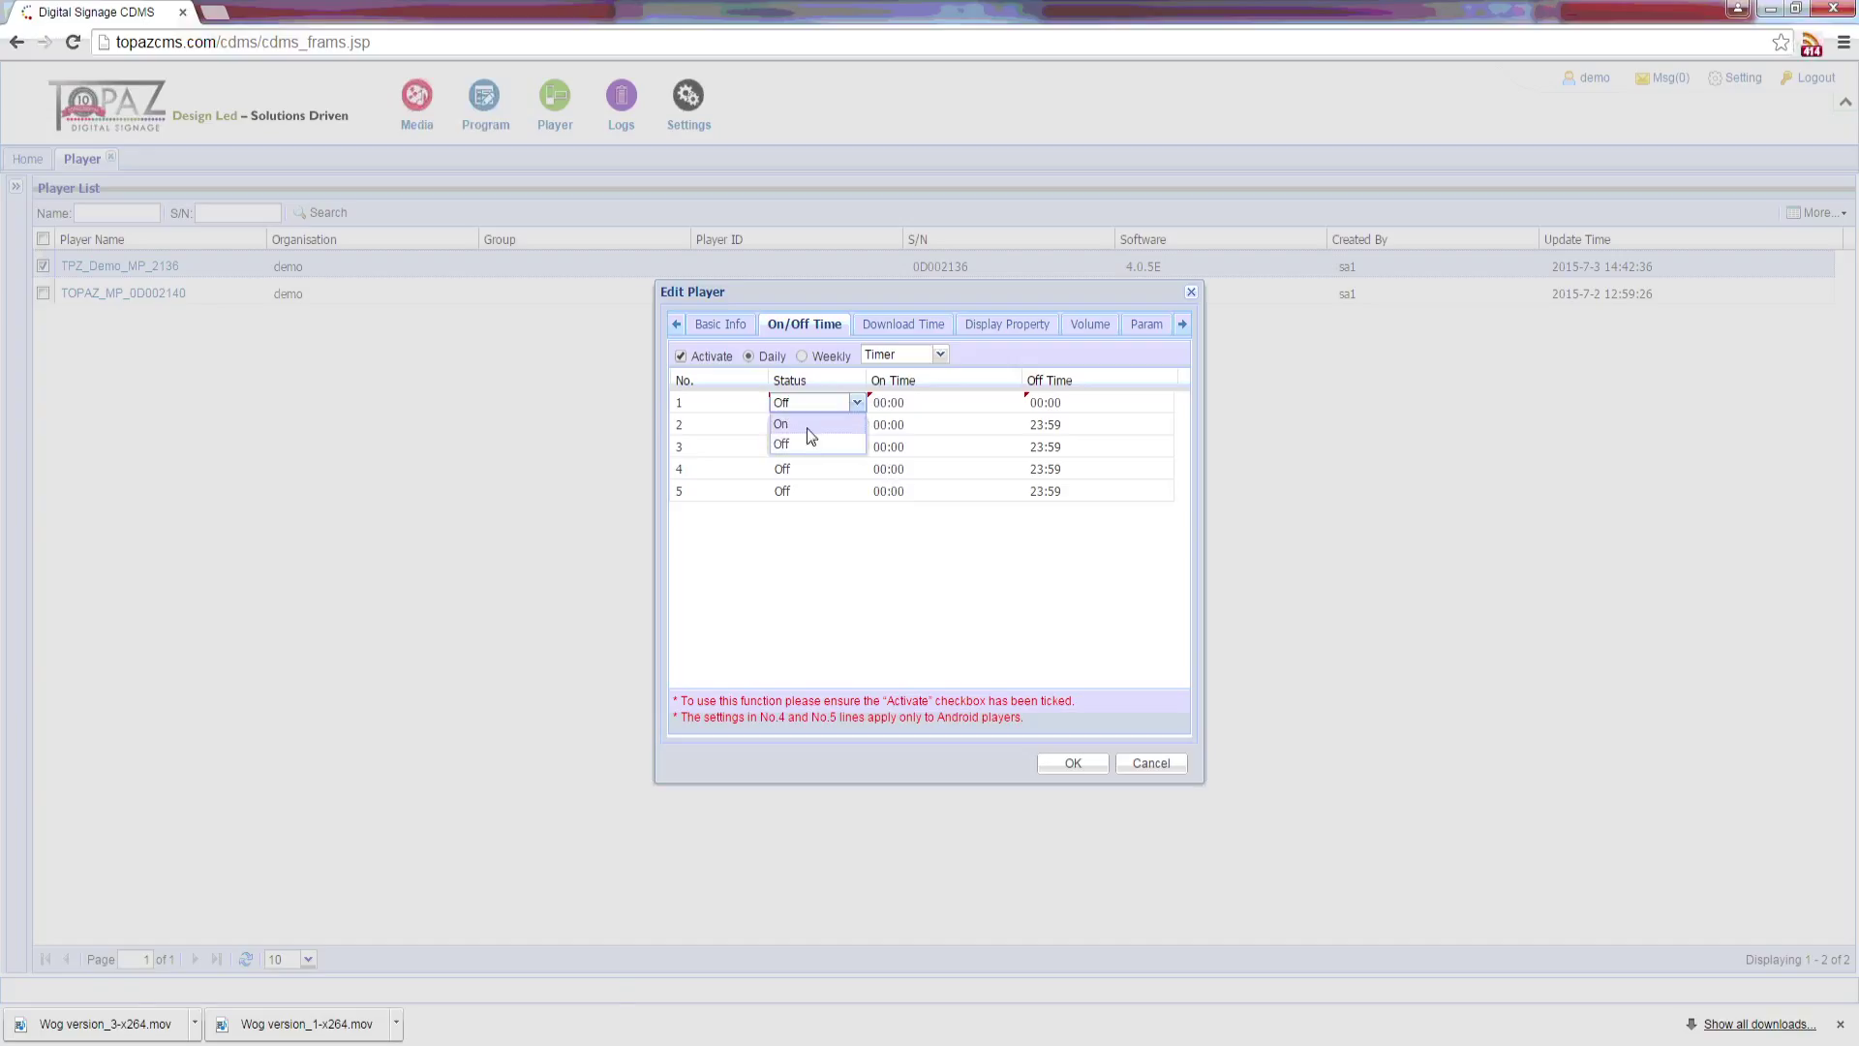
{"action": "left_click", "coordinate": [808, 427]}
{"action": "left_click", "coordinate": [886, 400]}
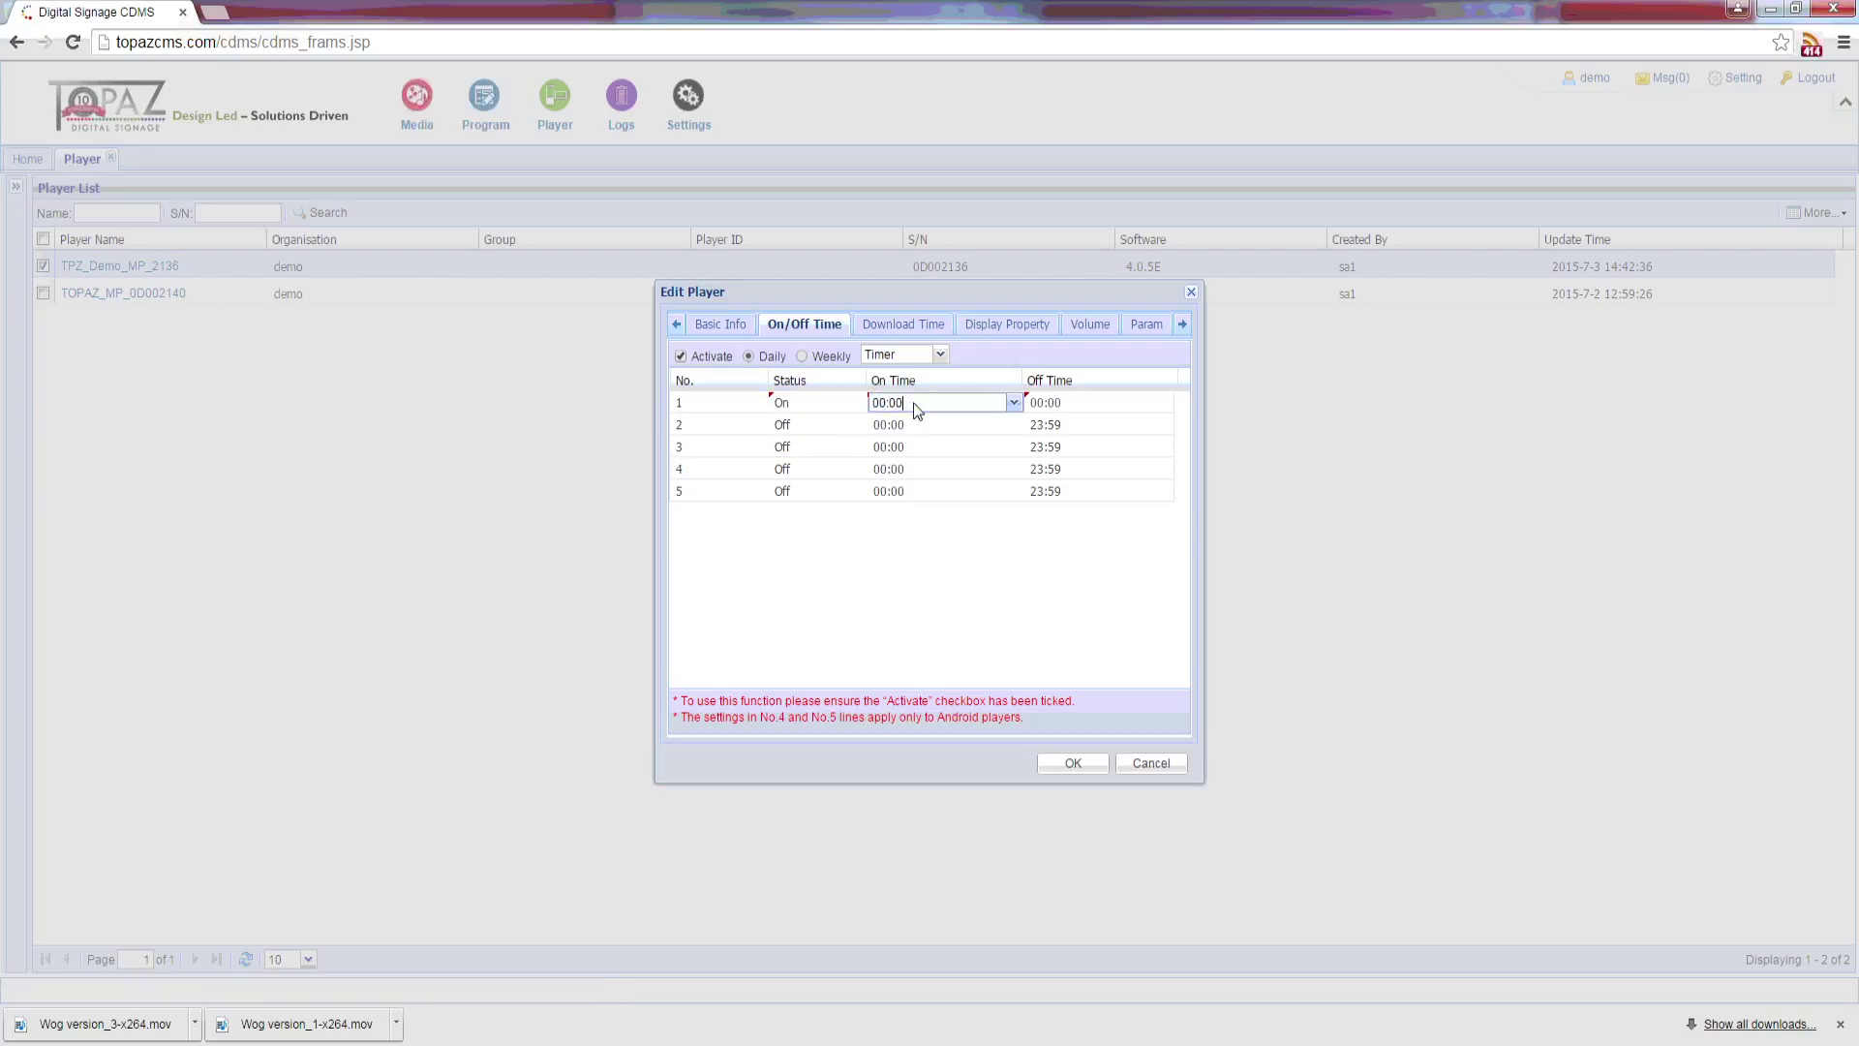
{"action": "left_click_drag", "start_coordinate": [917, 410], "coordinate": [850, 411]}
{"action": "type", "text": "09"}
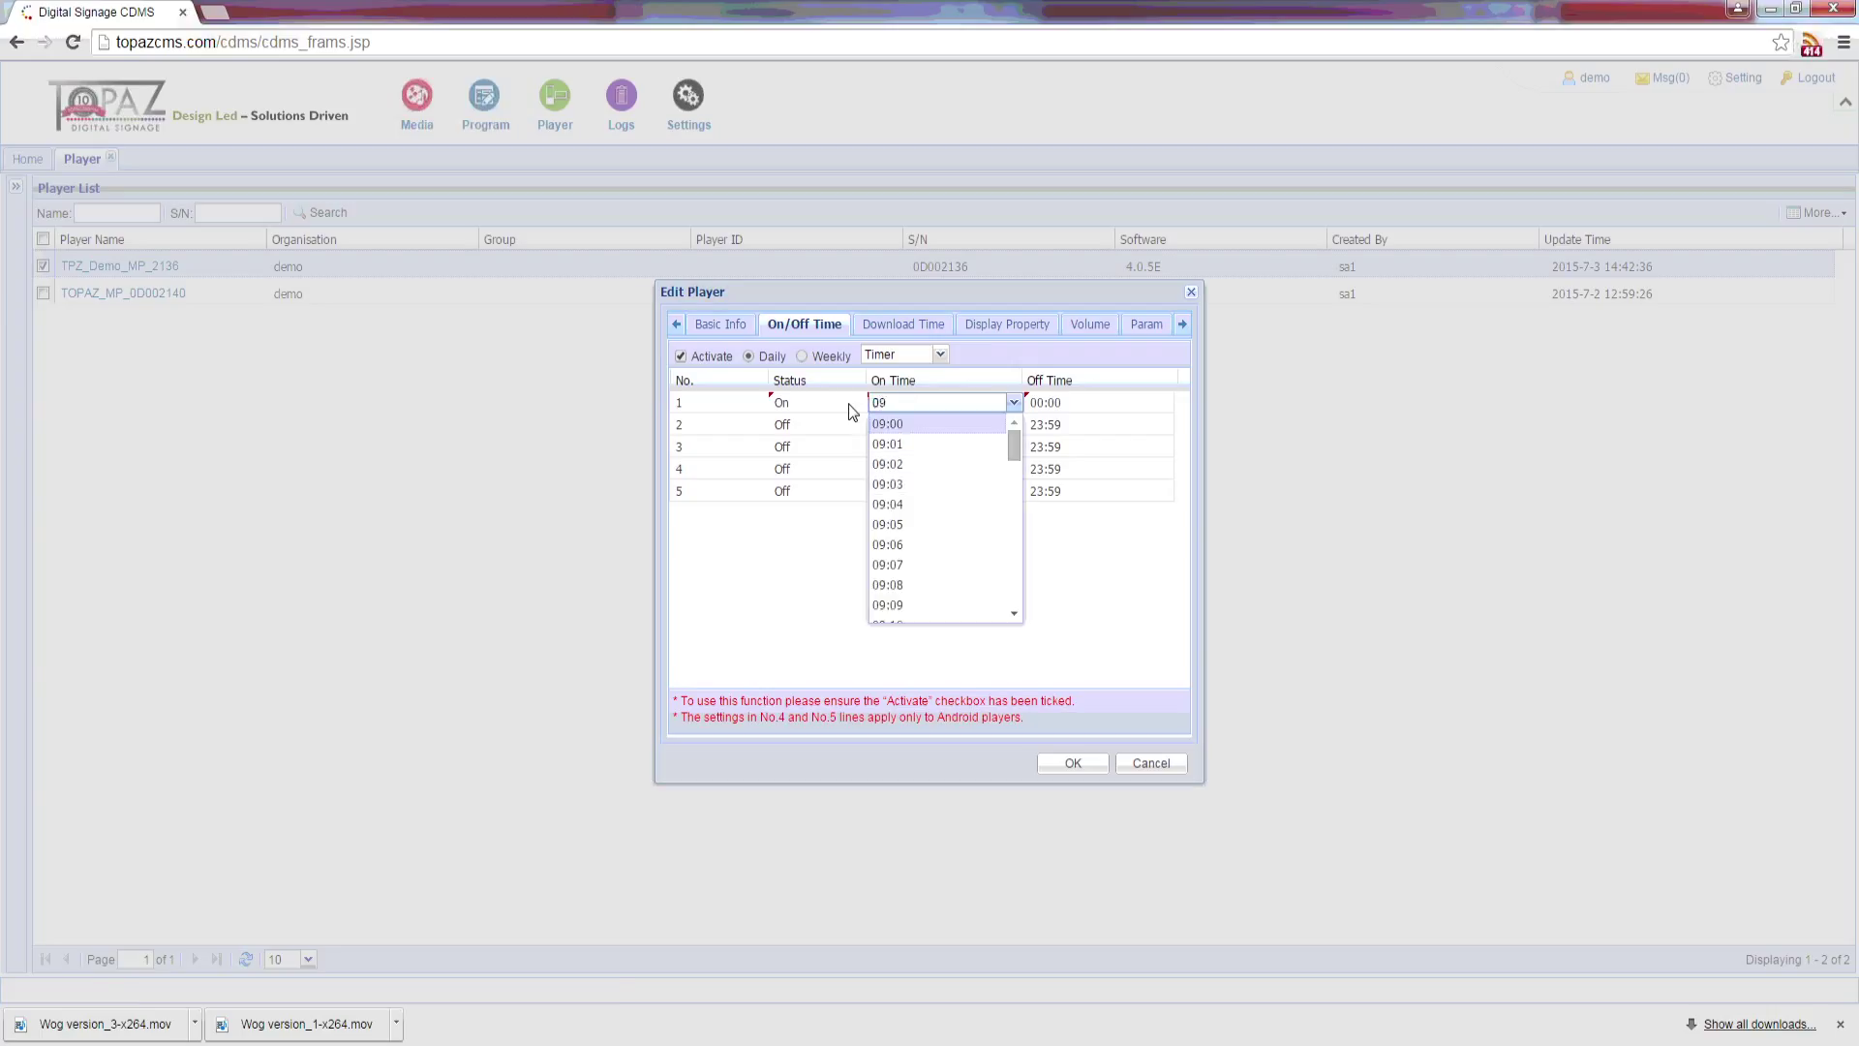
{"action": "key", "text": "Return"}
{"action": "left_click", "coordinate": [1064, 400]}
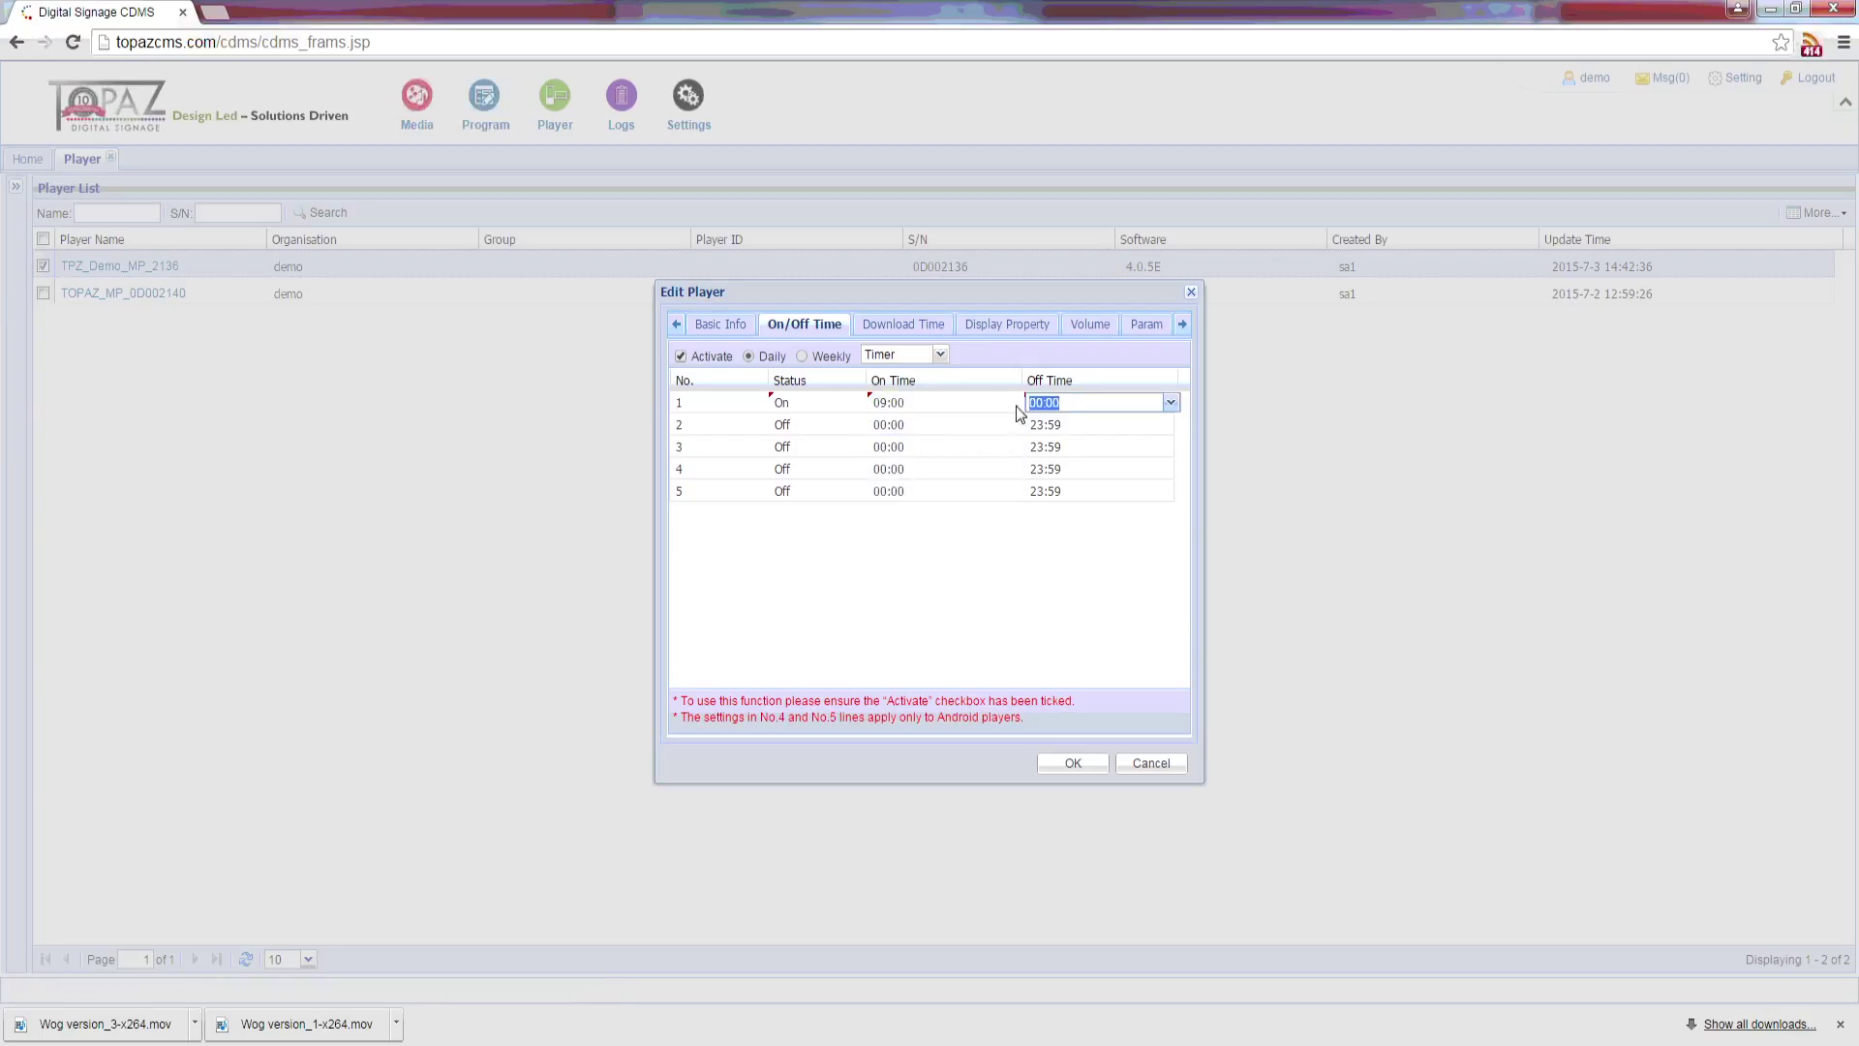
{"action": "type", "text": "17"}
{"action": "key", "text": "Return"}
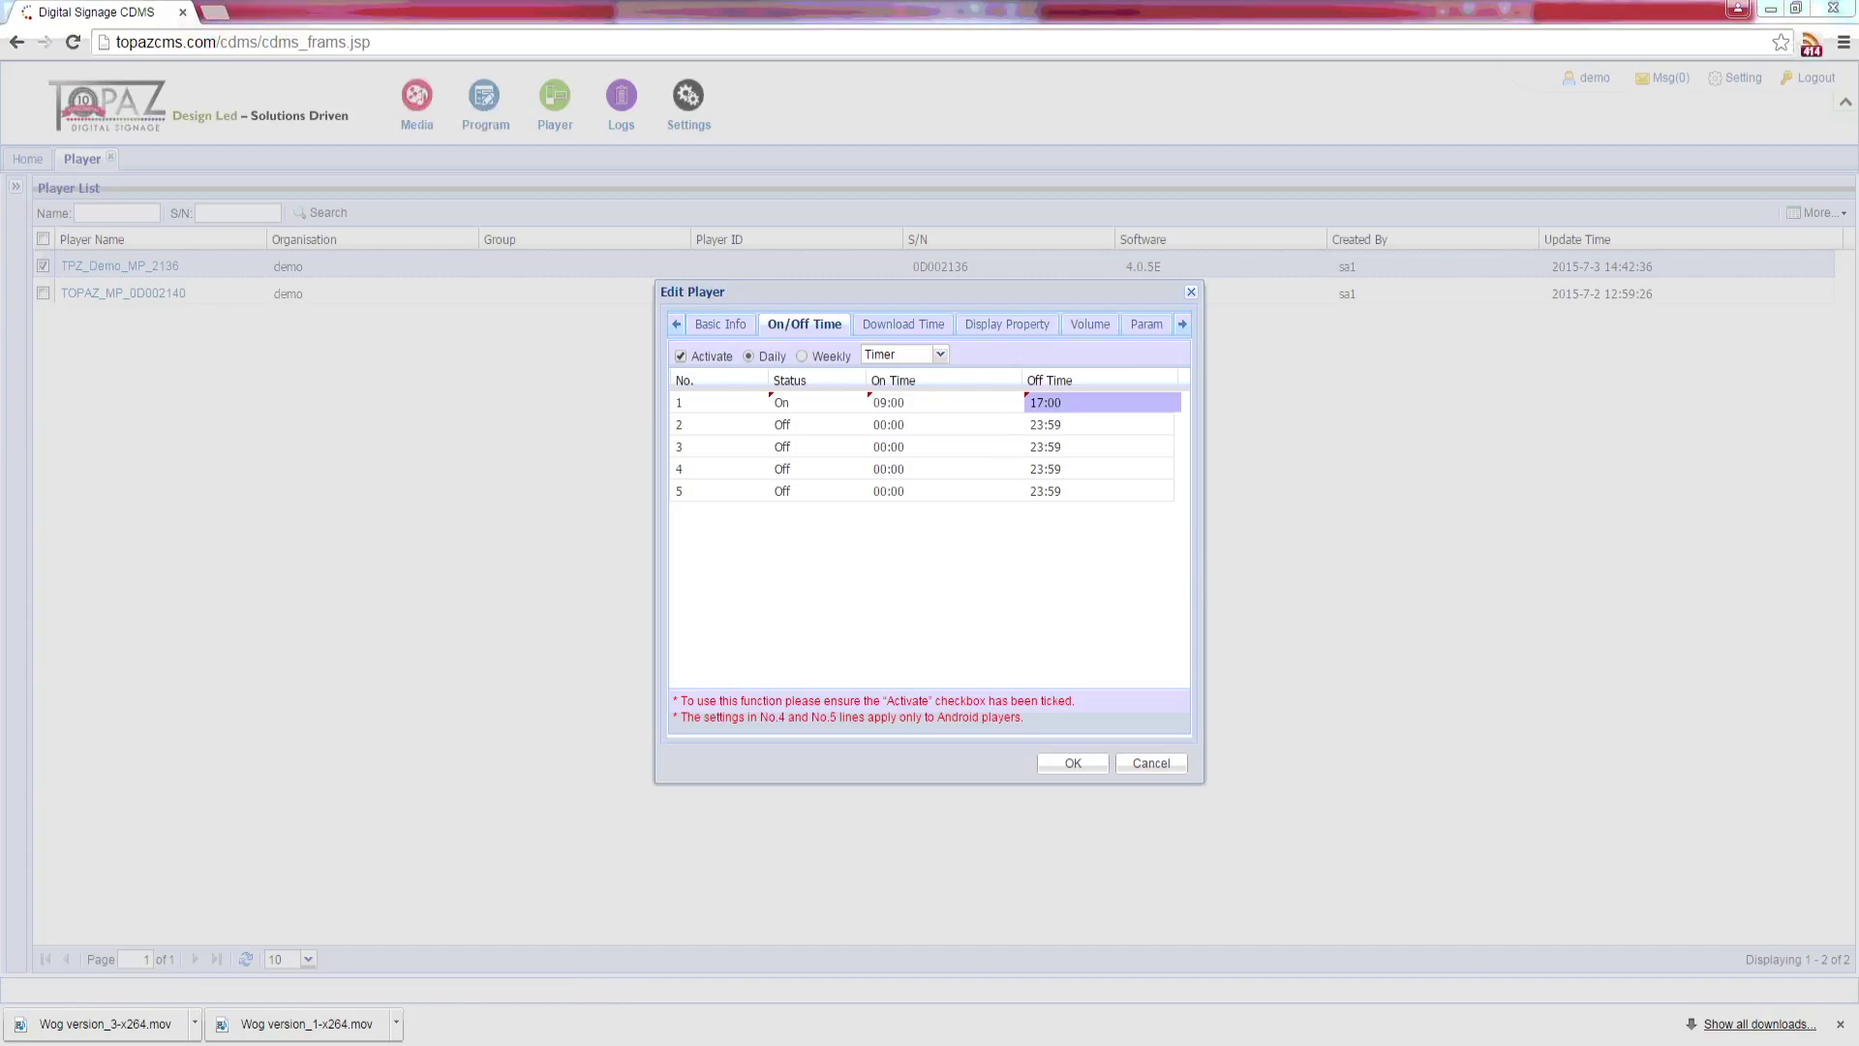
Step: Add a 07:00–09:00 download time window
{"action": "left_click", "coordinate": [898, 323]}
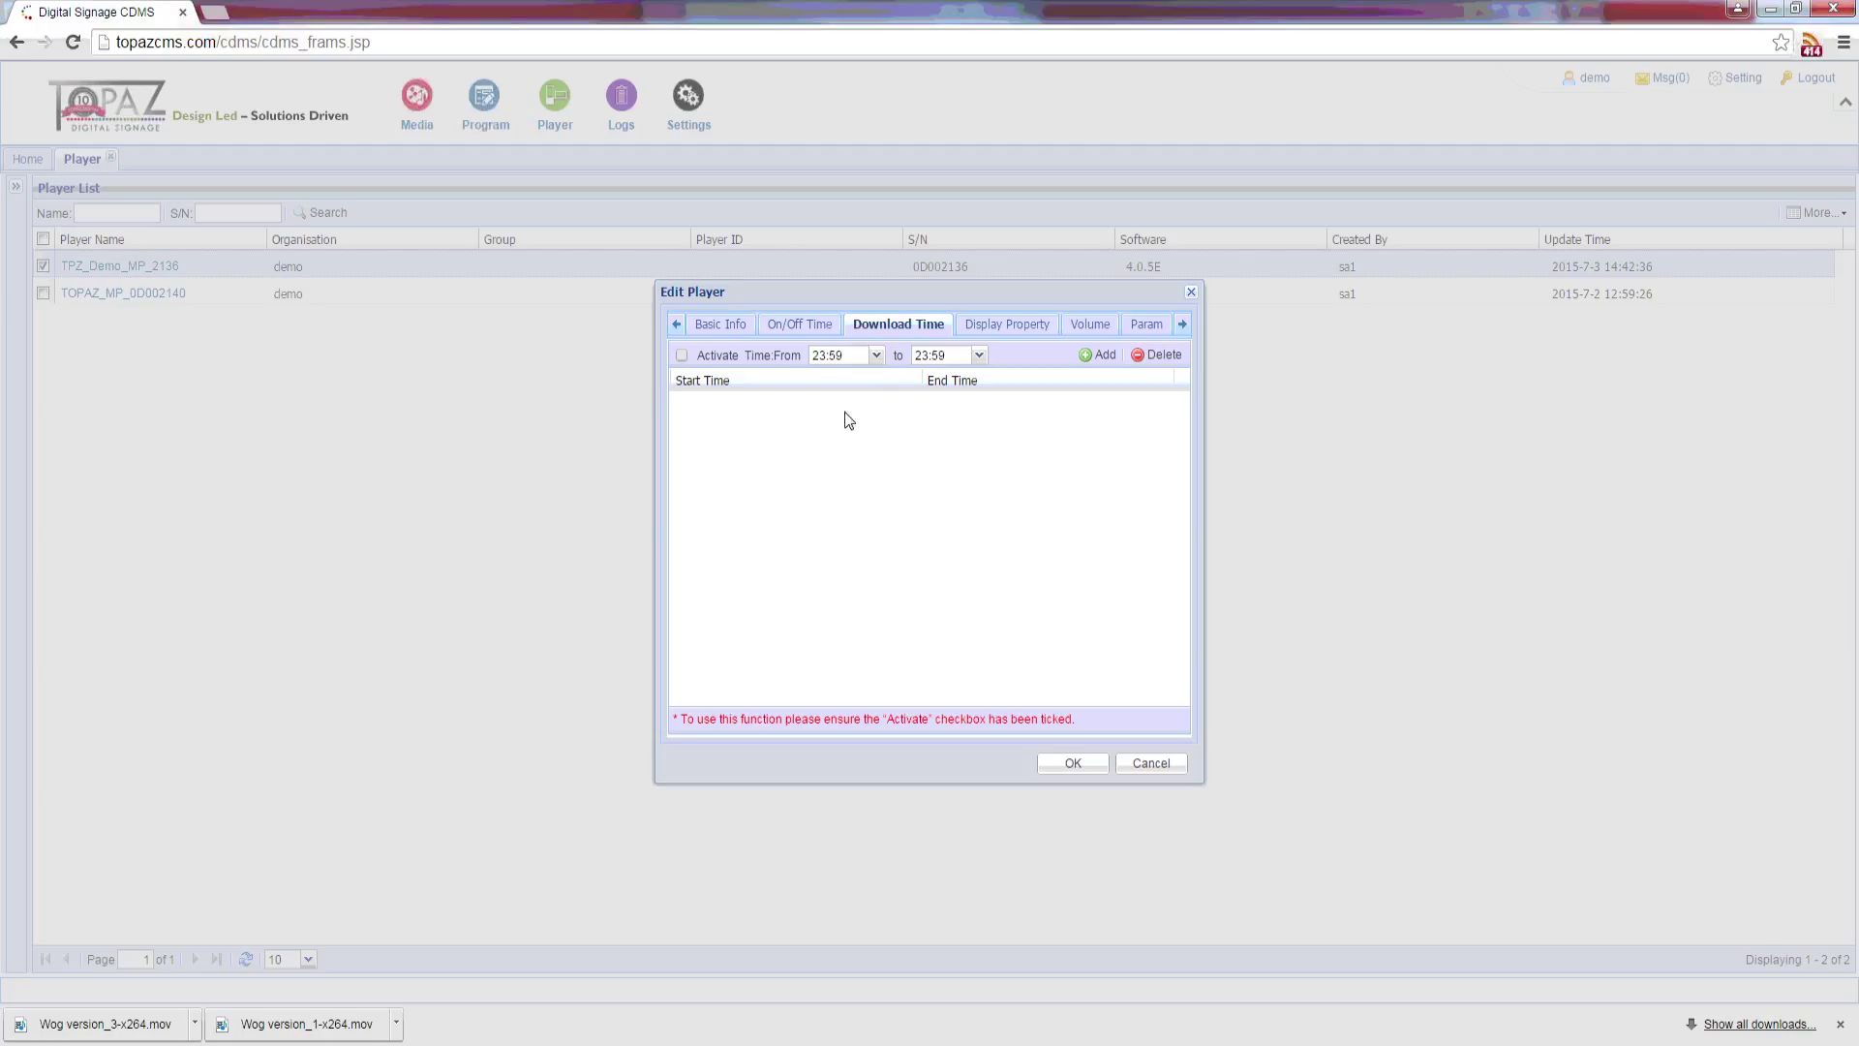
{"action": "left_click", "coordinate": [876, 354]}
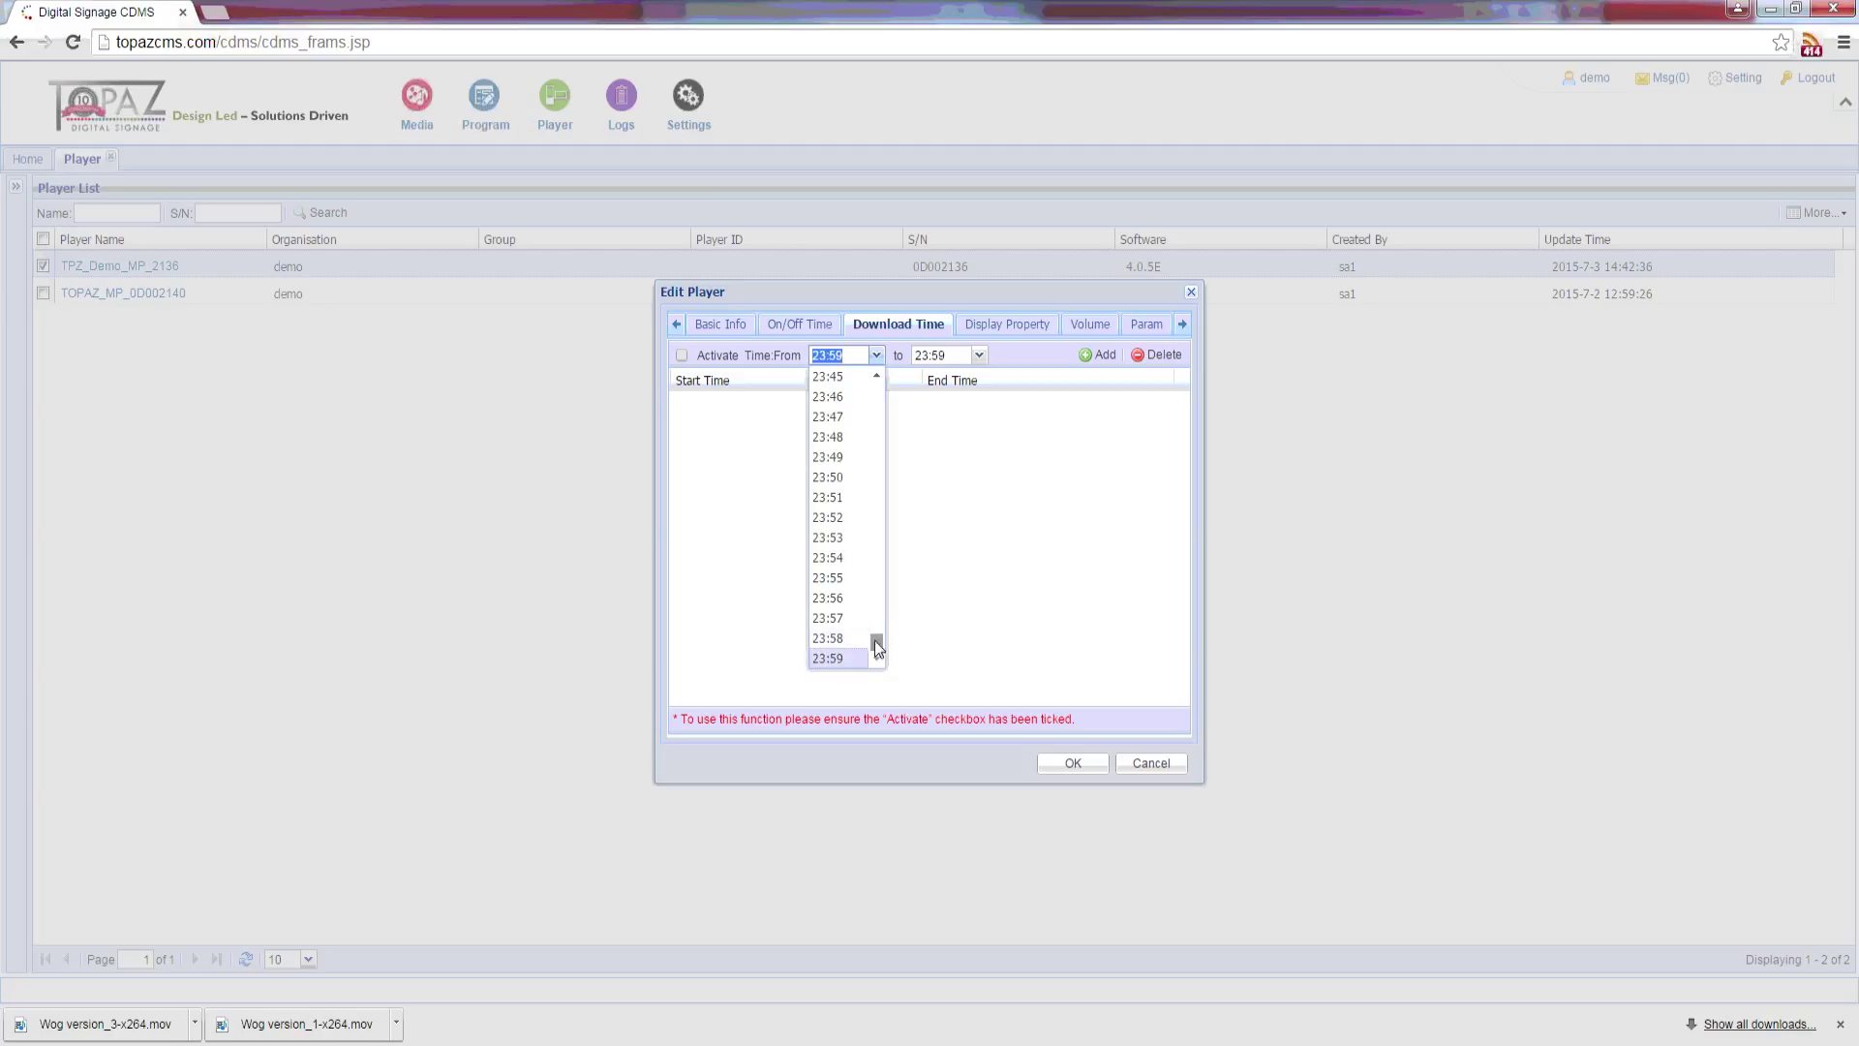
{"action": "type", "text": "07:00"}
{"action": "key", "text": "Return"}
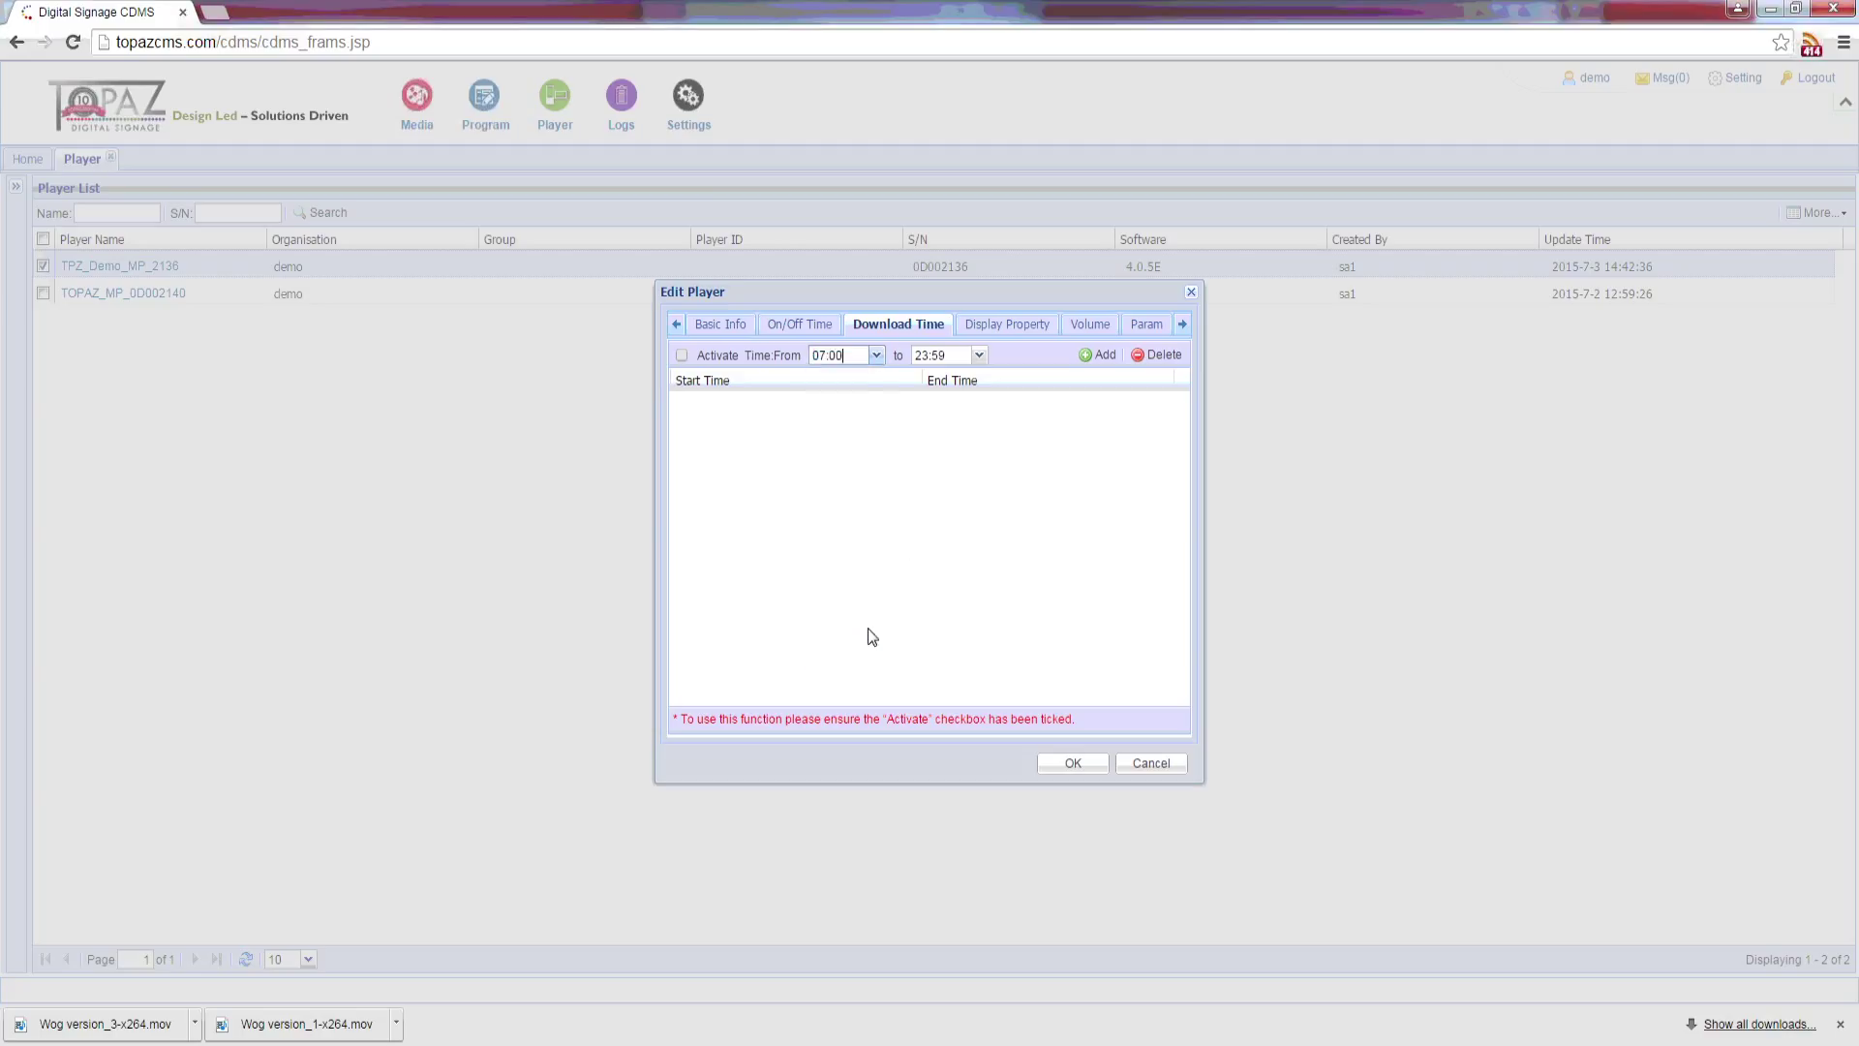
{"action": "left_click", "coordinate": [958, 357]}
{"action": "type", "text": "09:00"}
{"action": "left_click", "coordinate": [1087, 356]}
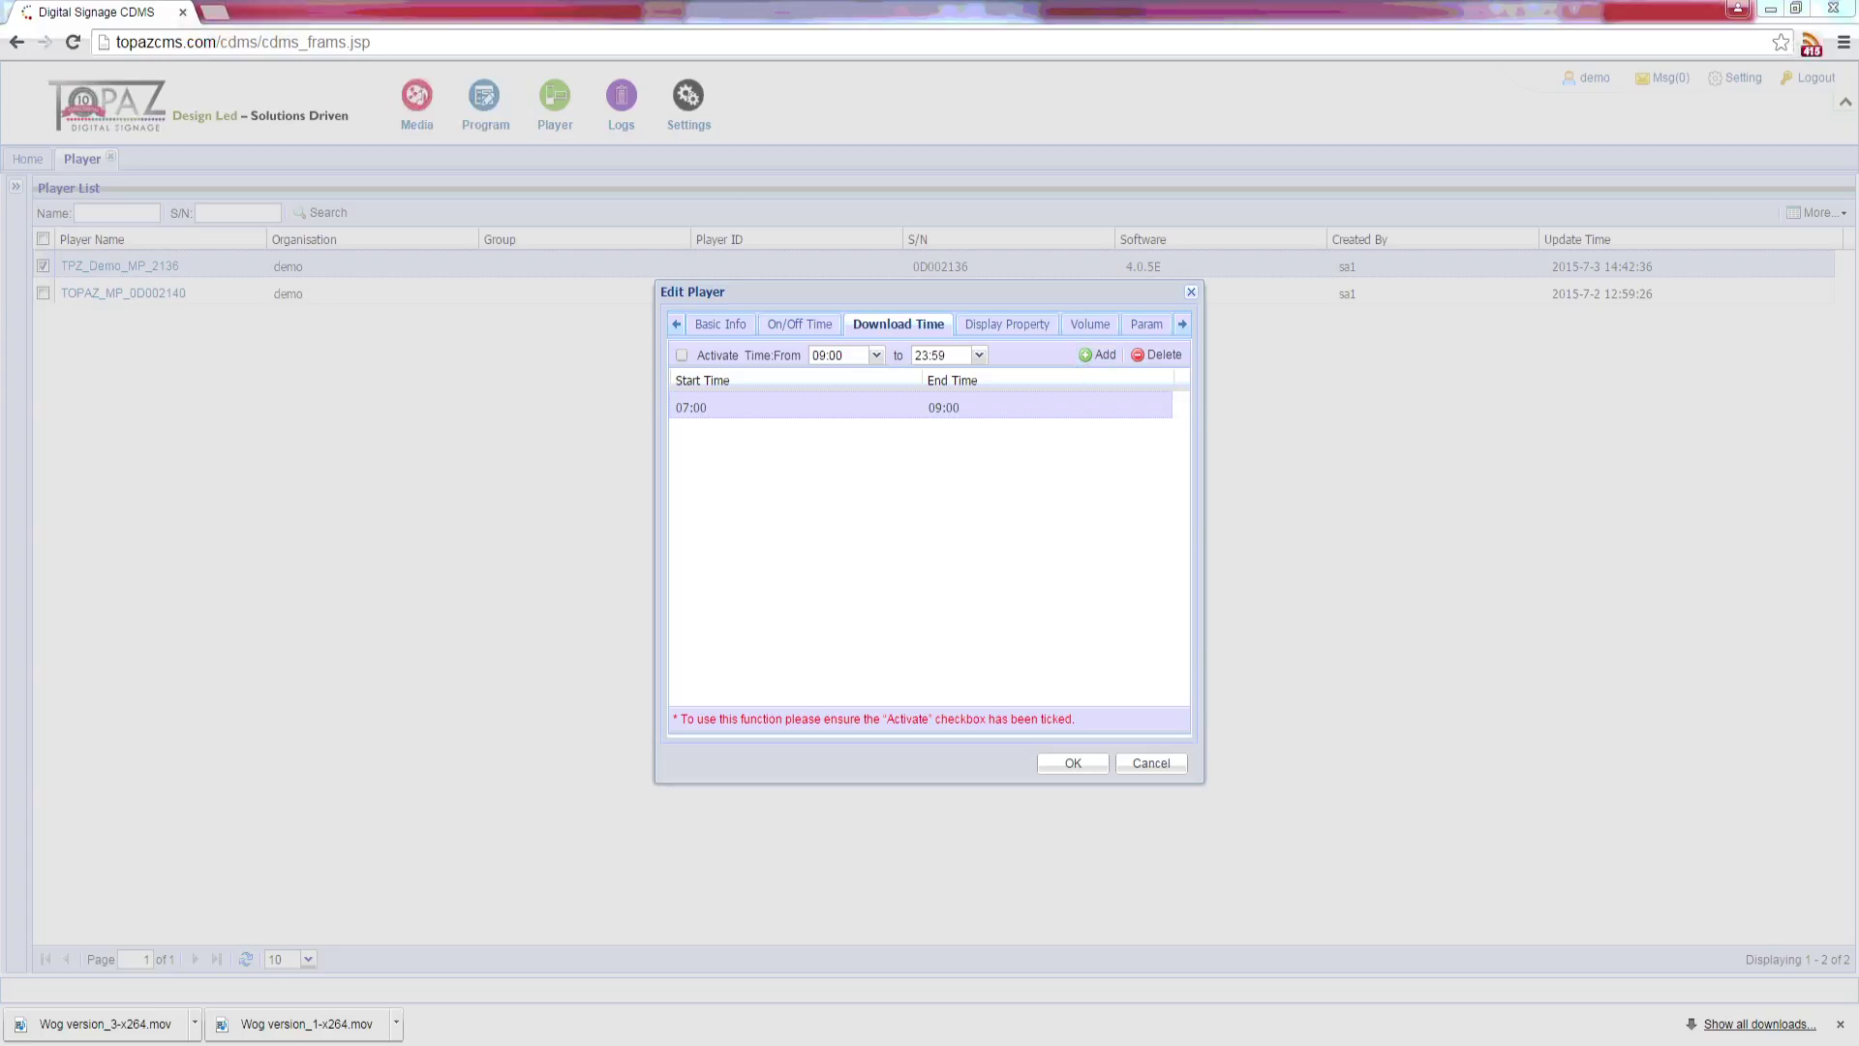
Step: Close the player settings and bring up the player Status list with playback states and heartbeats
{"action": "key", "text": "Return"}
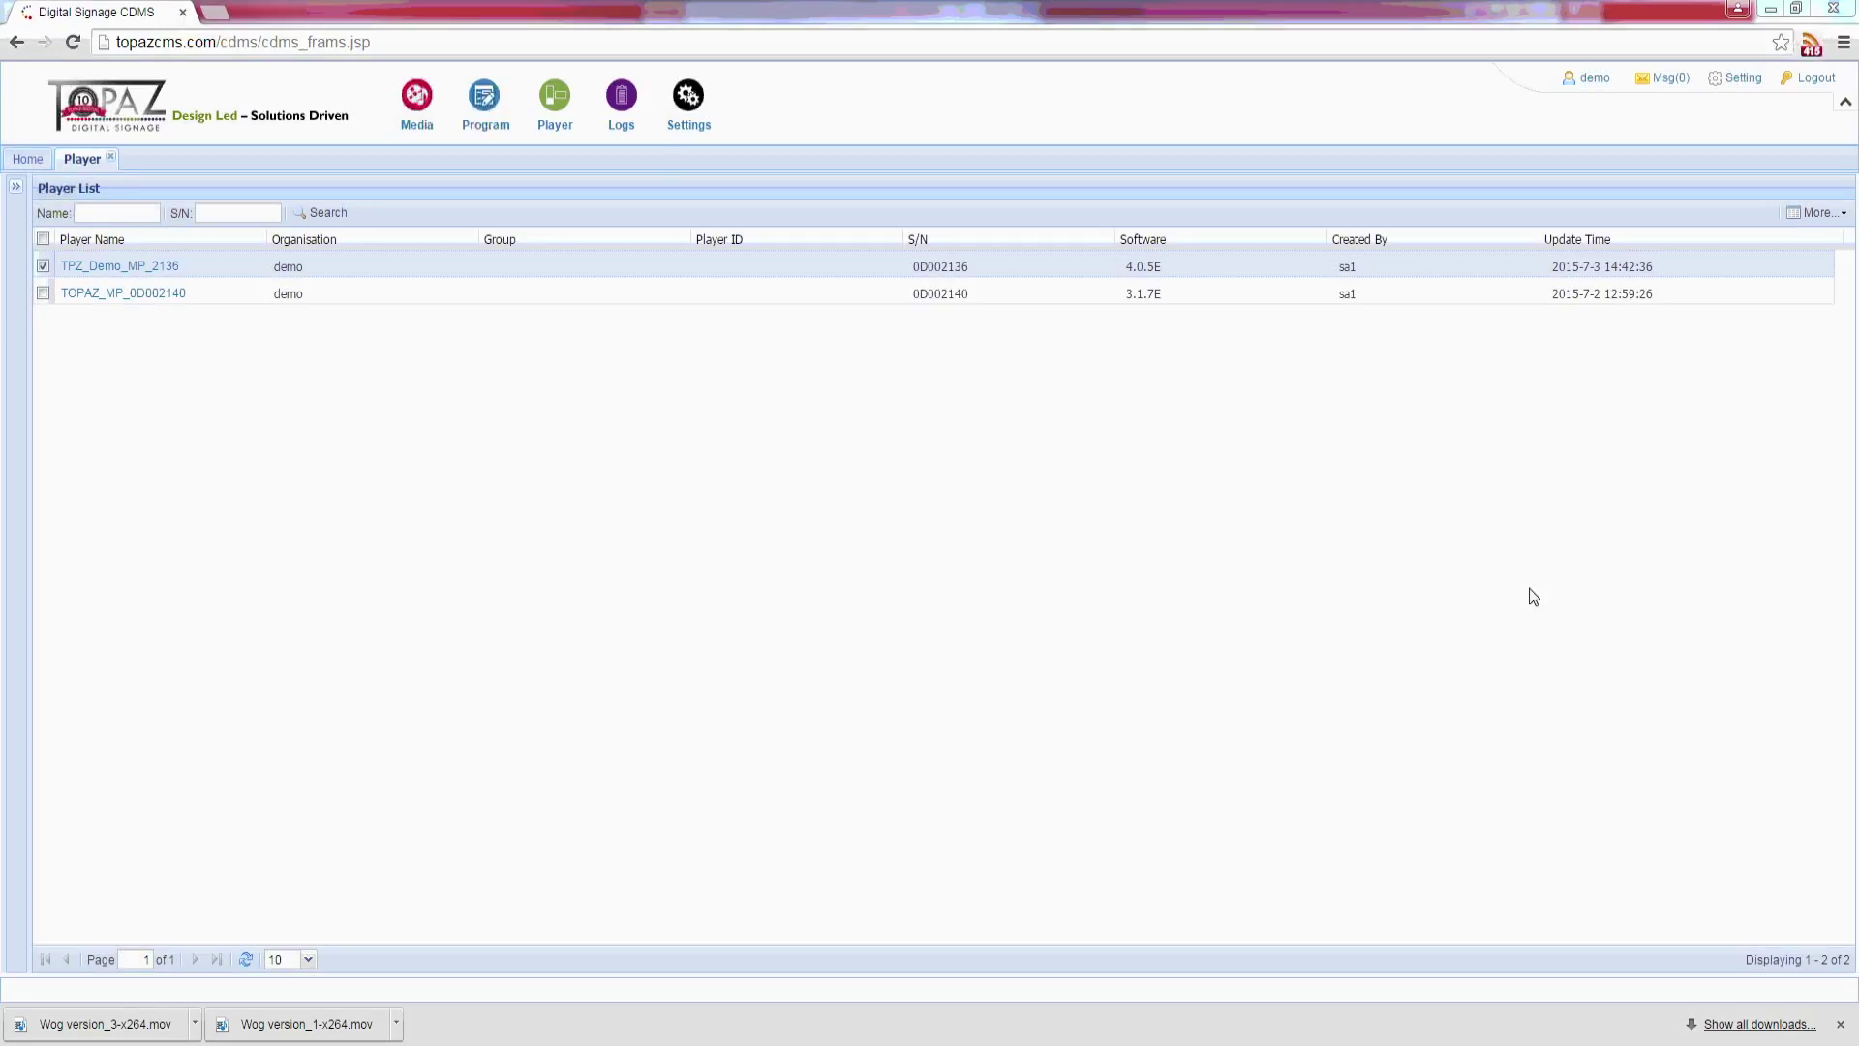
{"action": "mouse_move", "coordinate": [563, 123]}
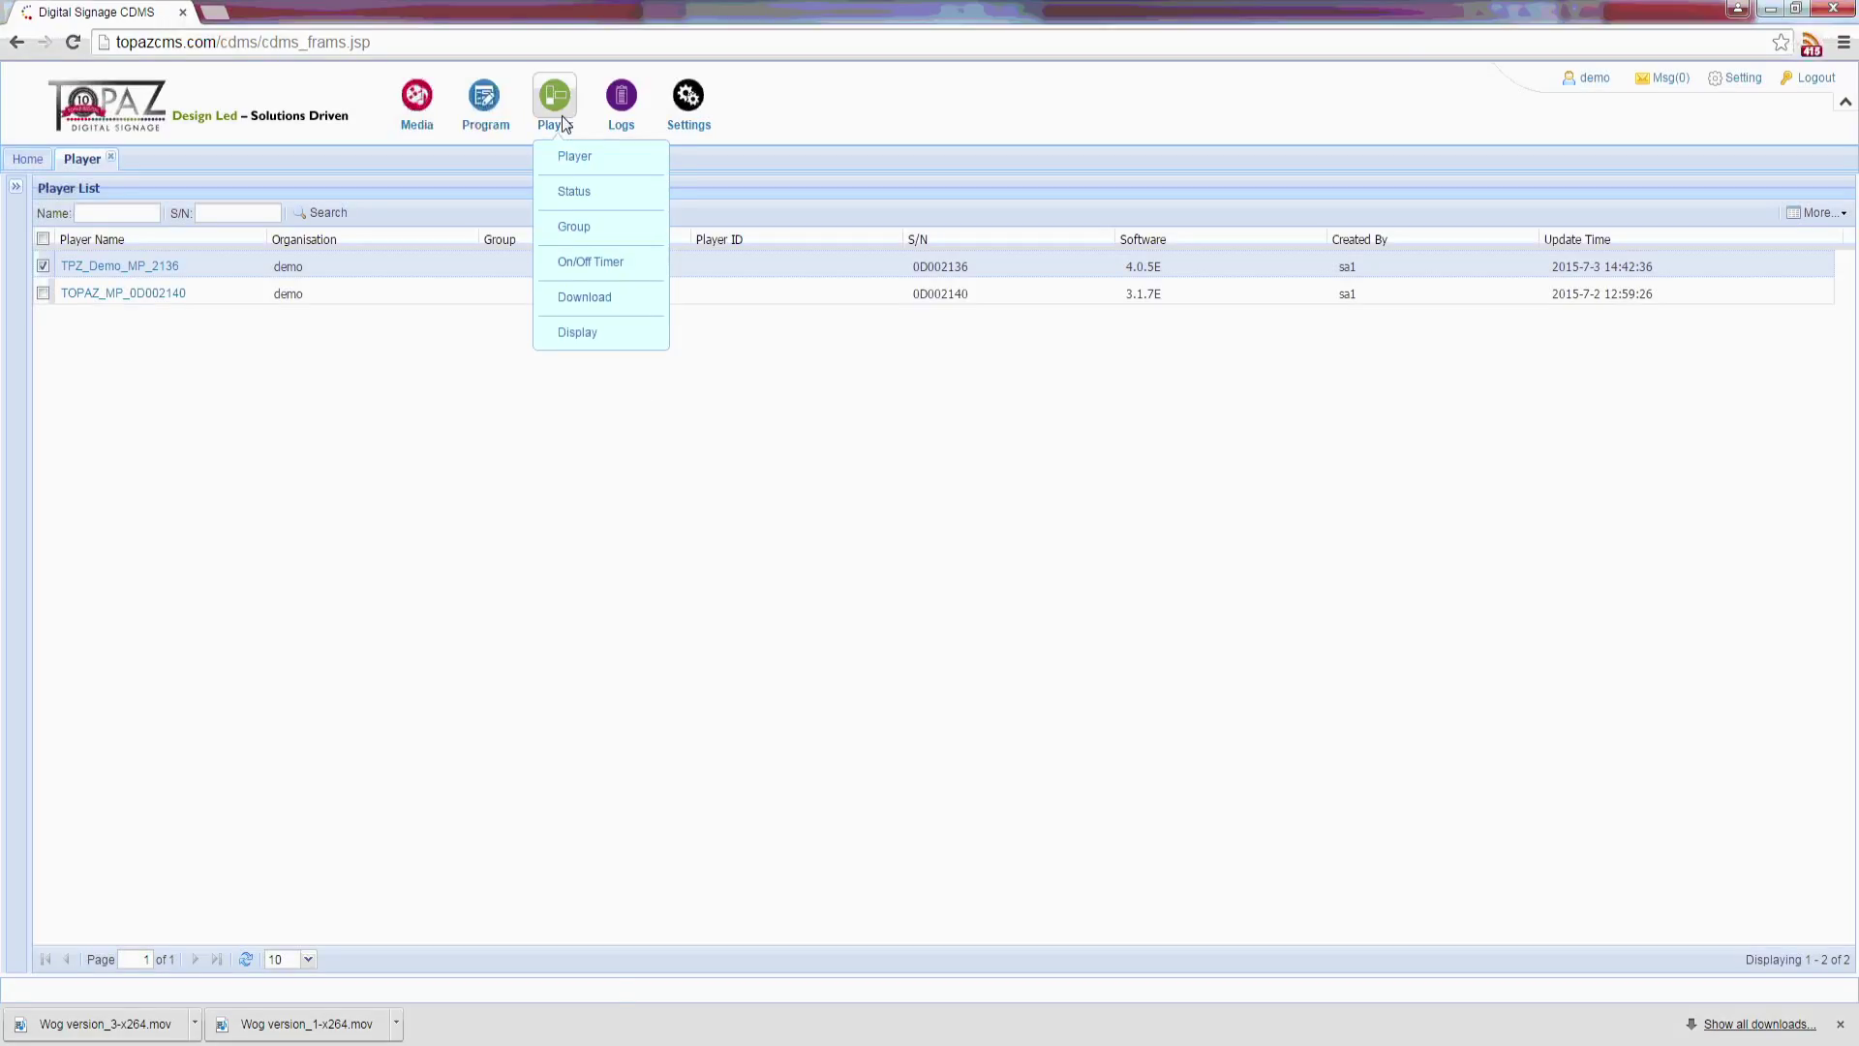
{"action": "left_click", "coordinate": [566, 189]}
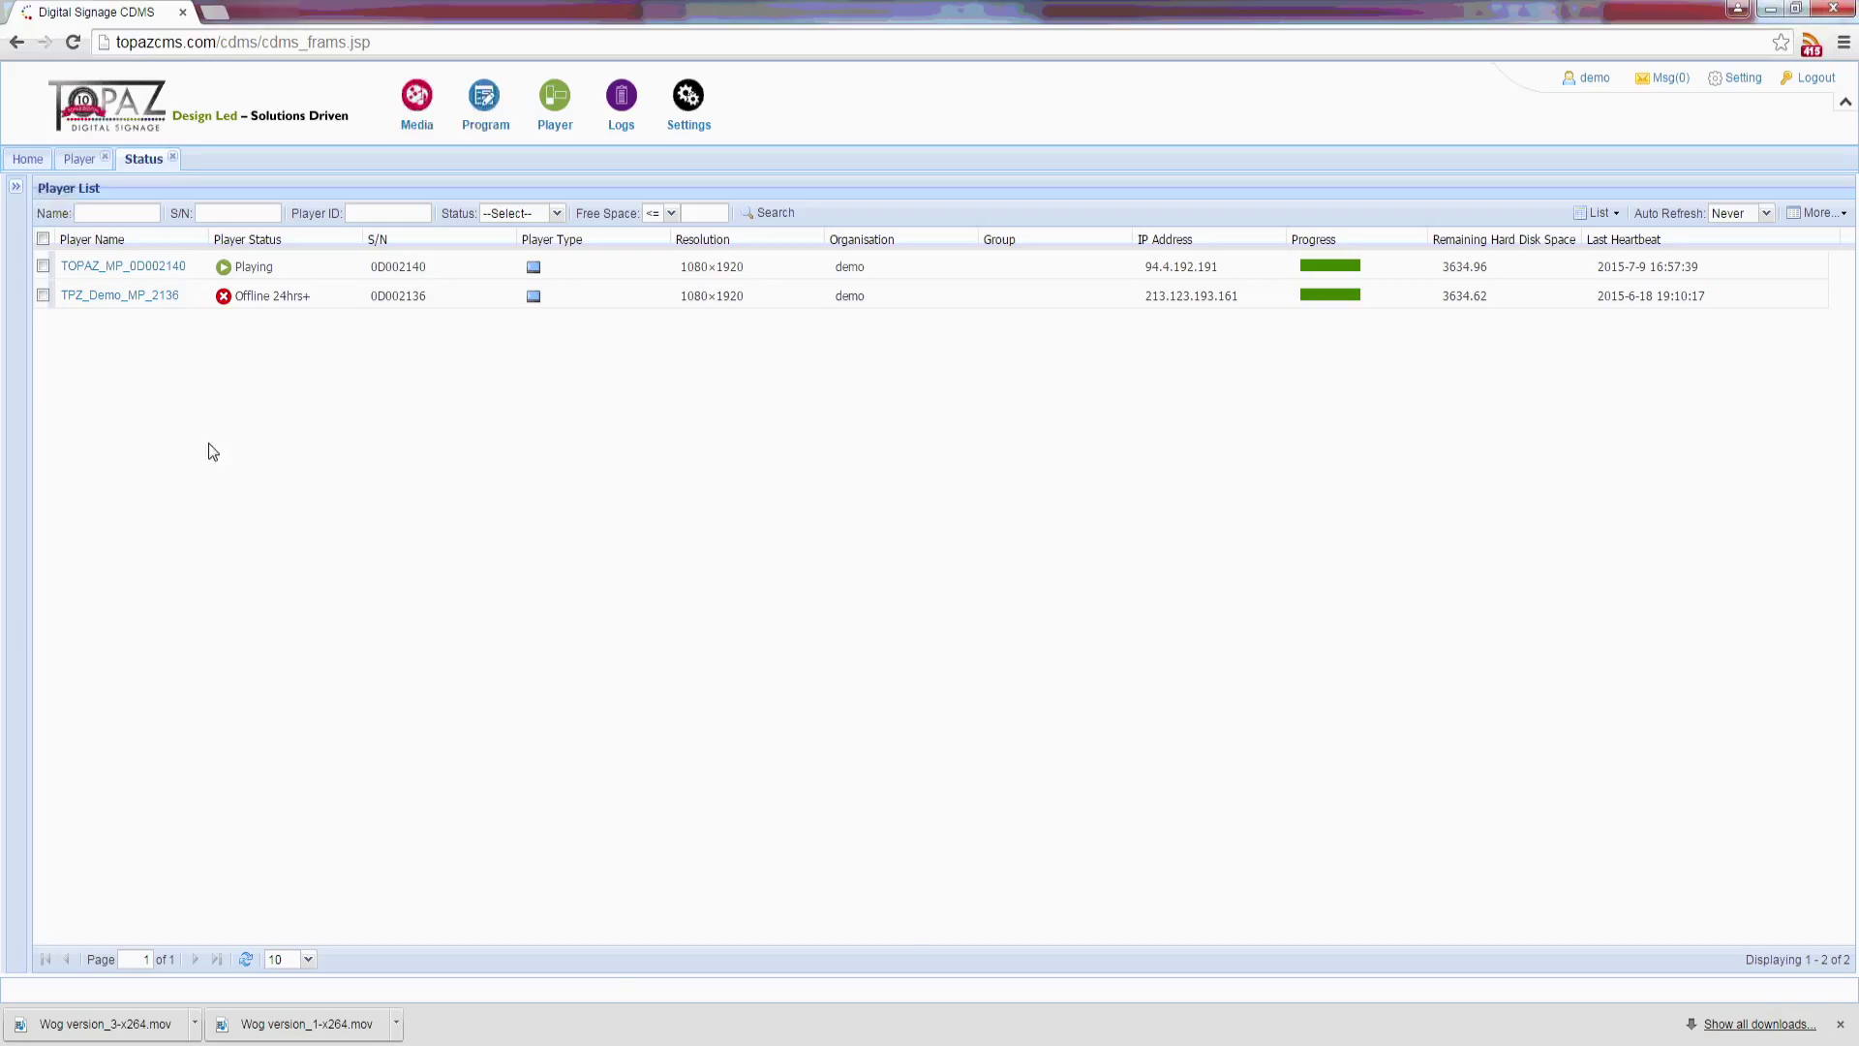
Step: Remotely send the Stop command to player TOPAZ_MP_0D002140 and confirm it
{"action": "right_click", "coordinate": [135, 266]}
{"action": "mouse_move", "coordinate": [232, 353]}
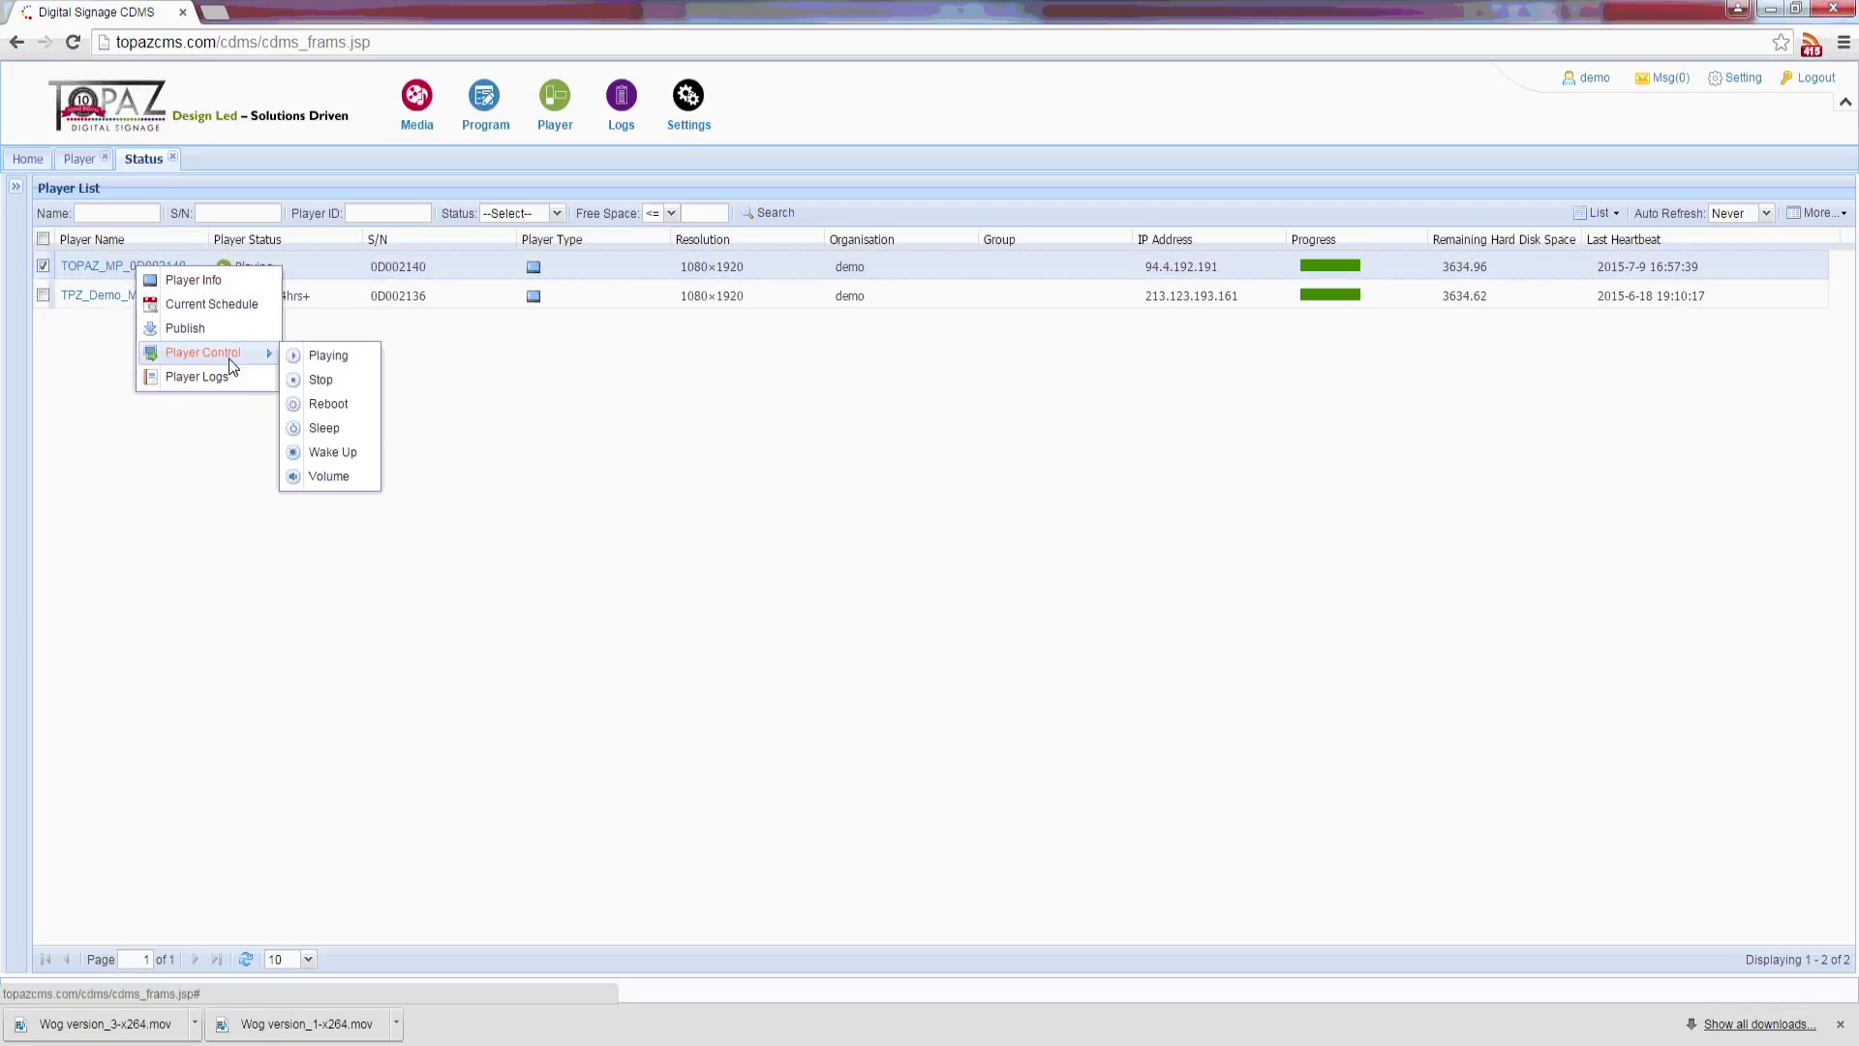
{"action": "left_click", "coordinate": [337, 388]}
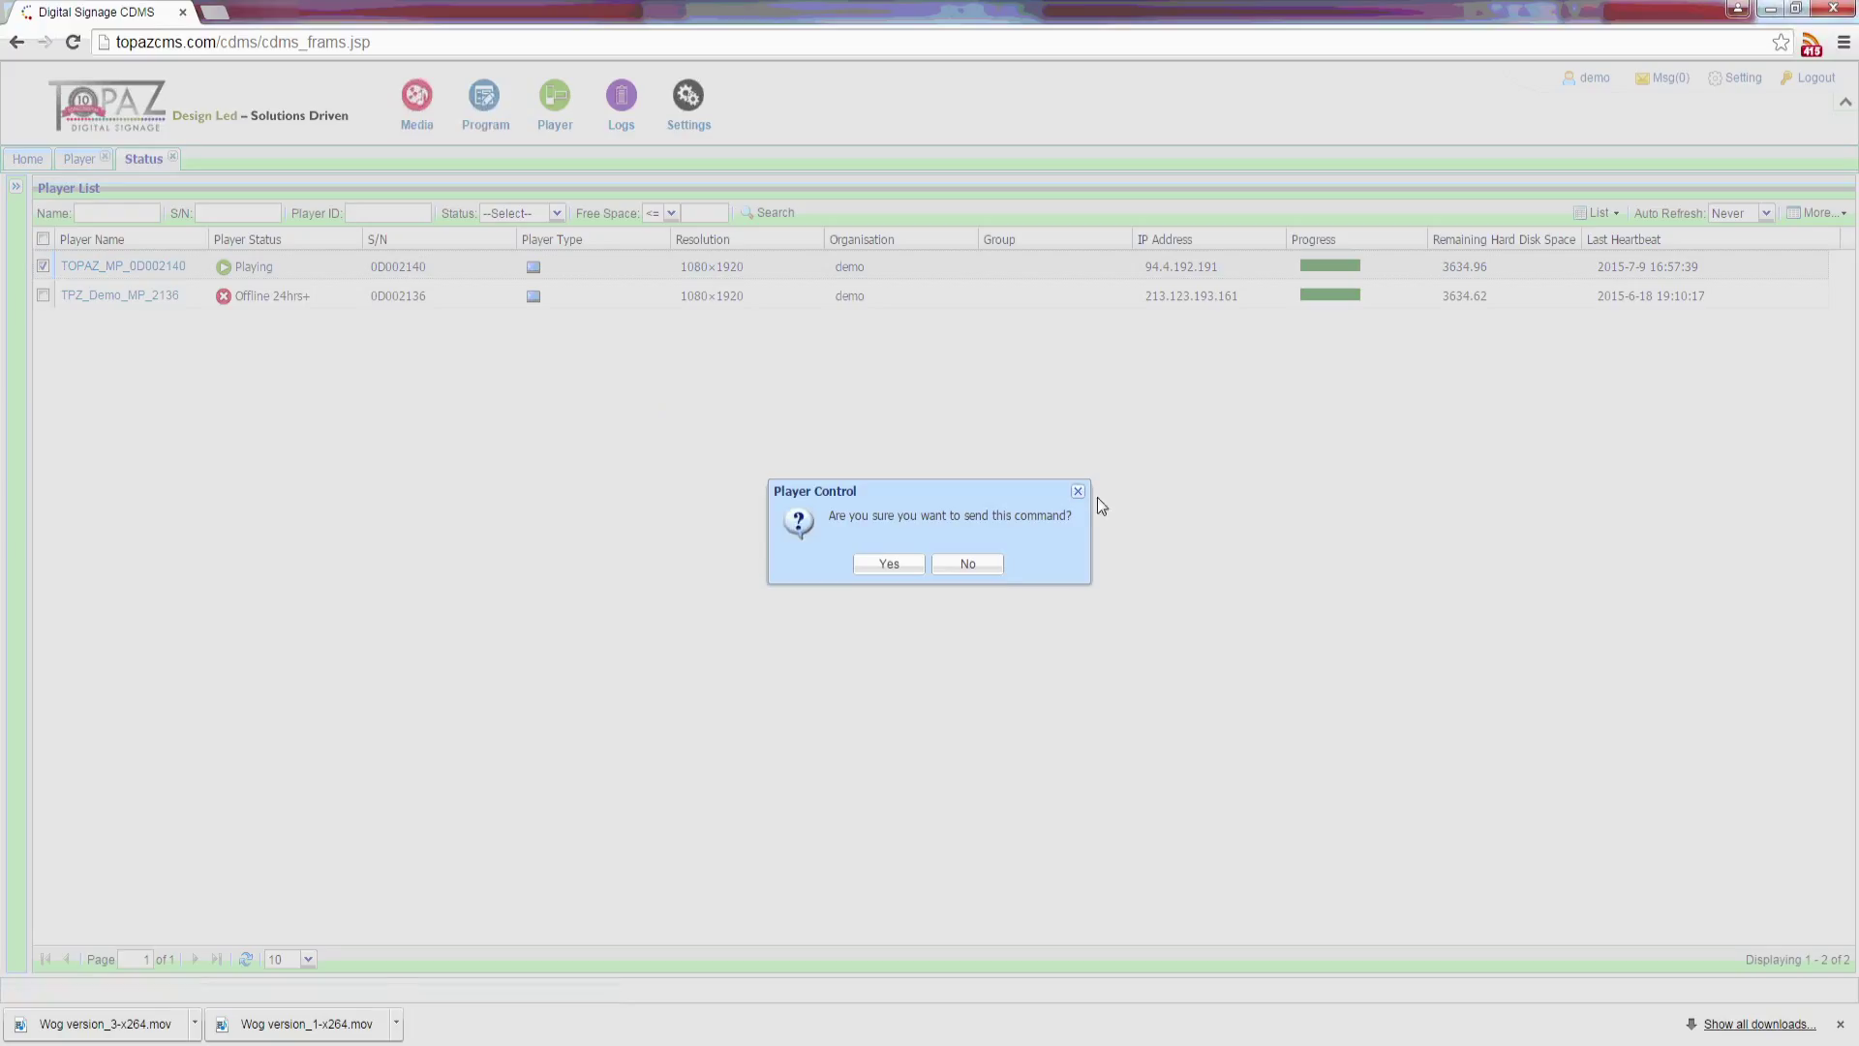
{"action": "left_click", "coordinate": [871, 568]}
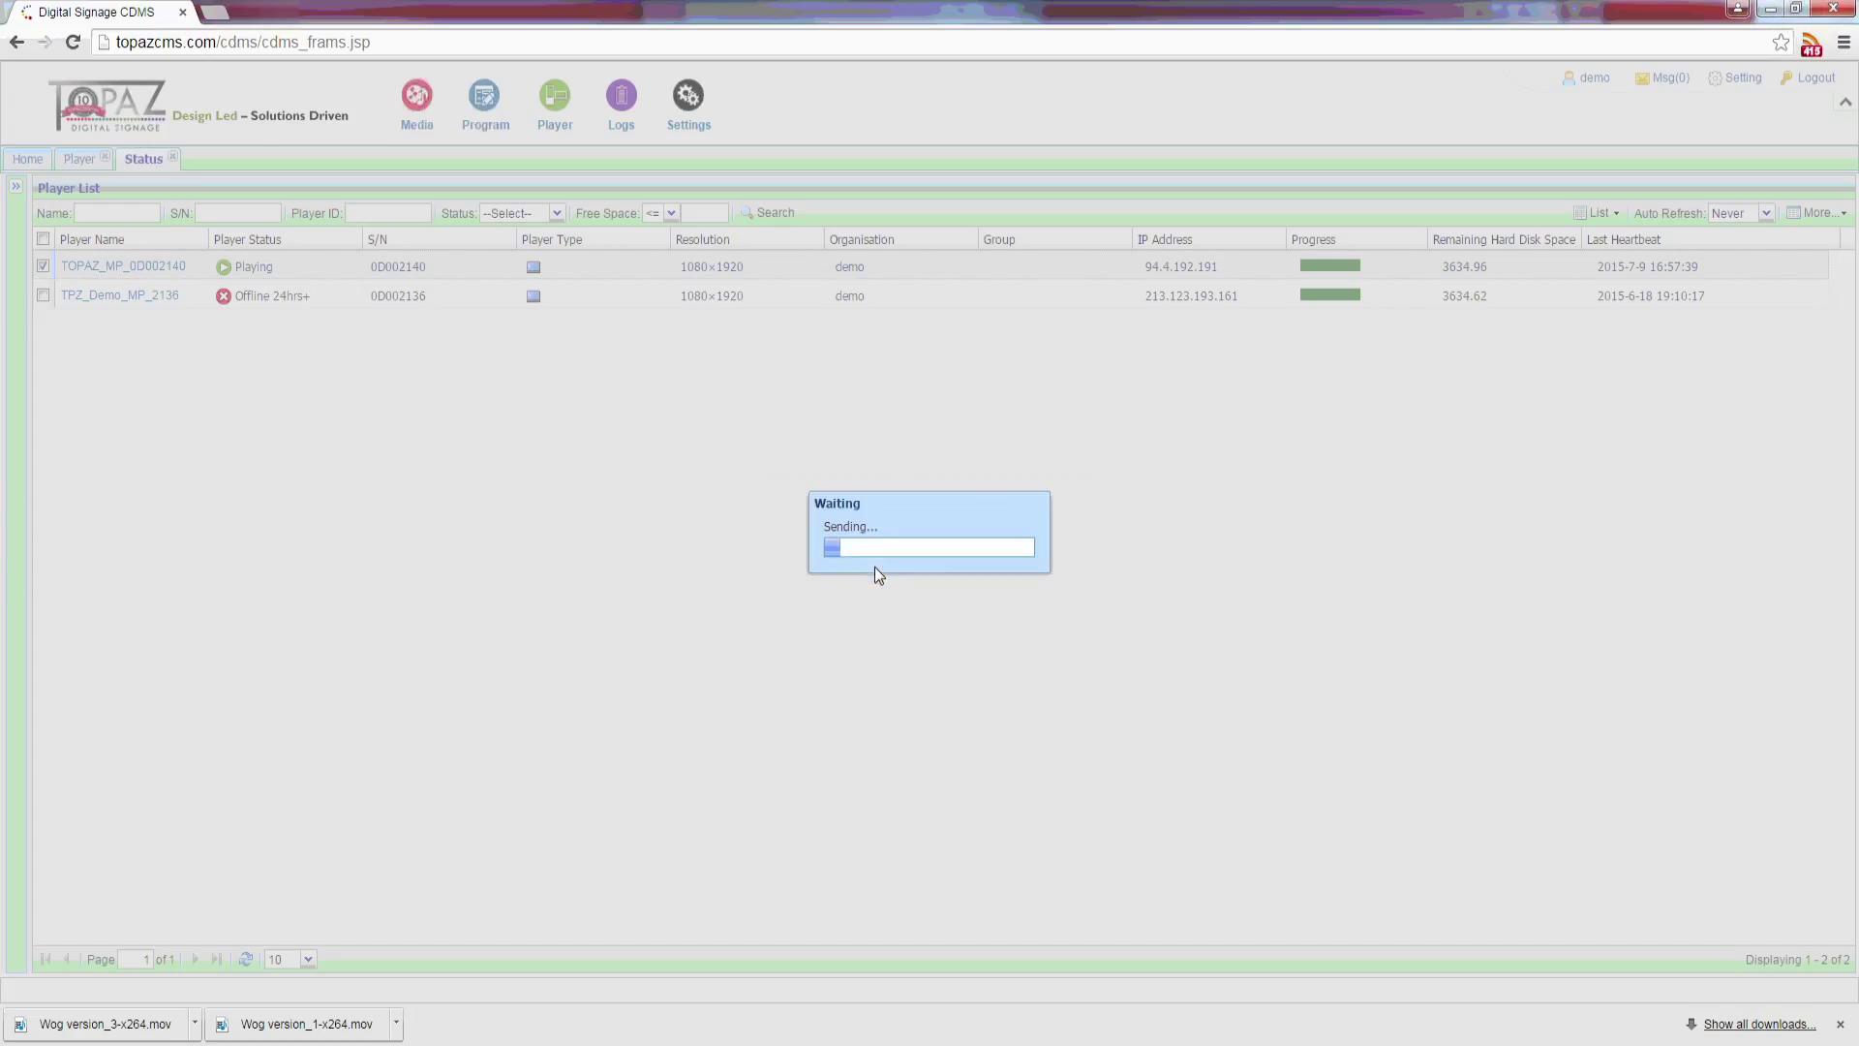
{"action": "left_click", "coordinate": [959, 566]}
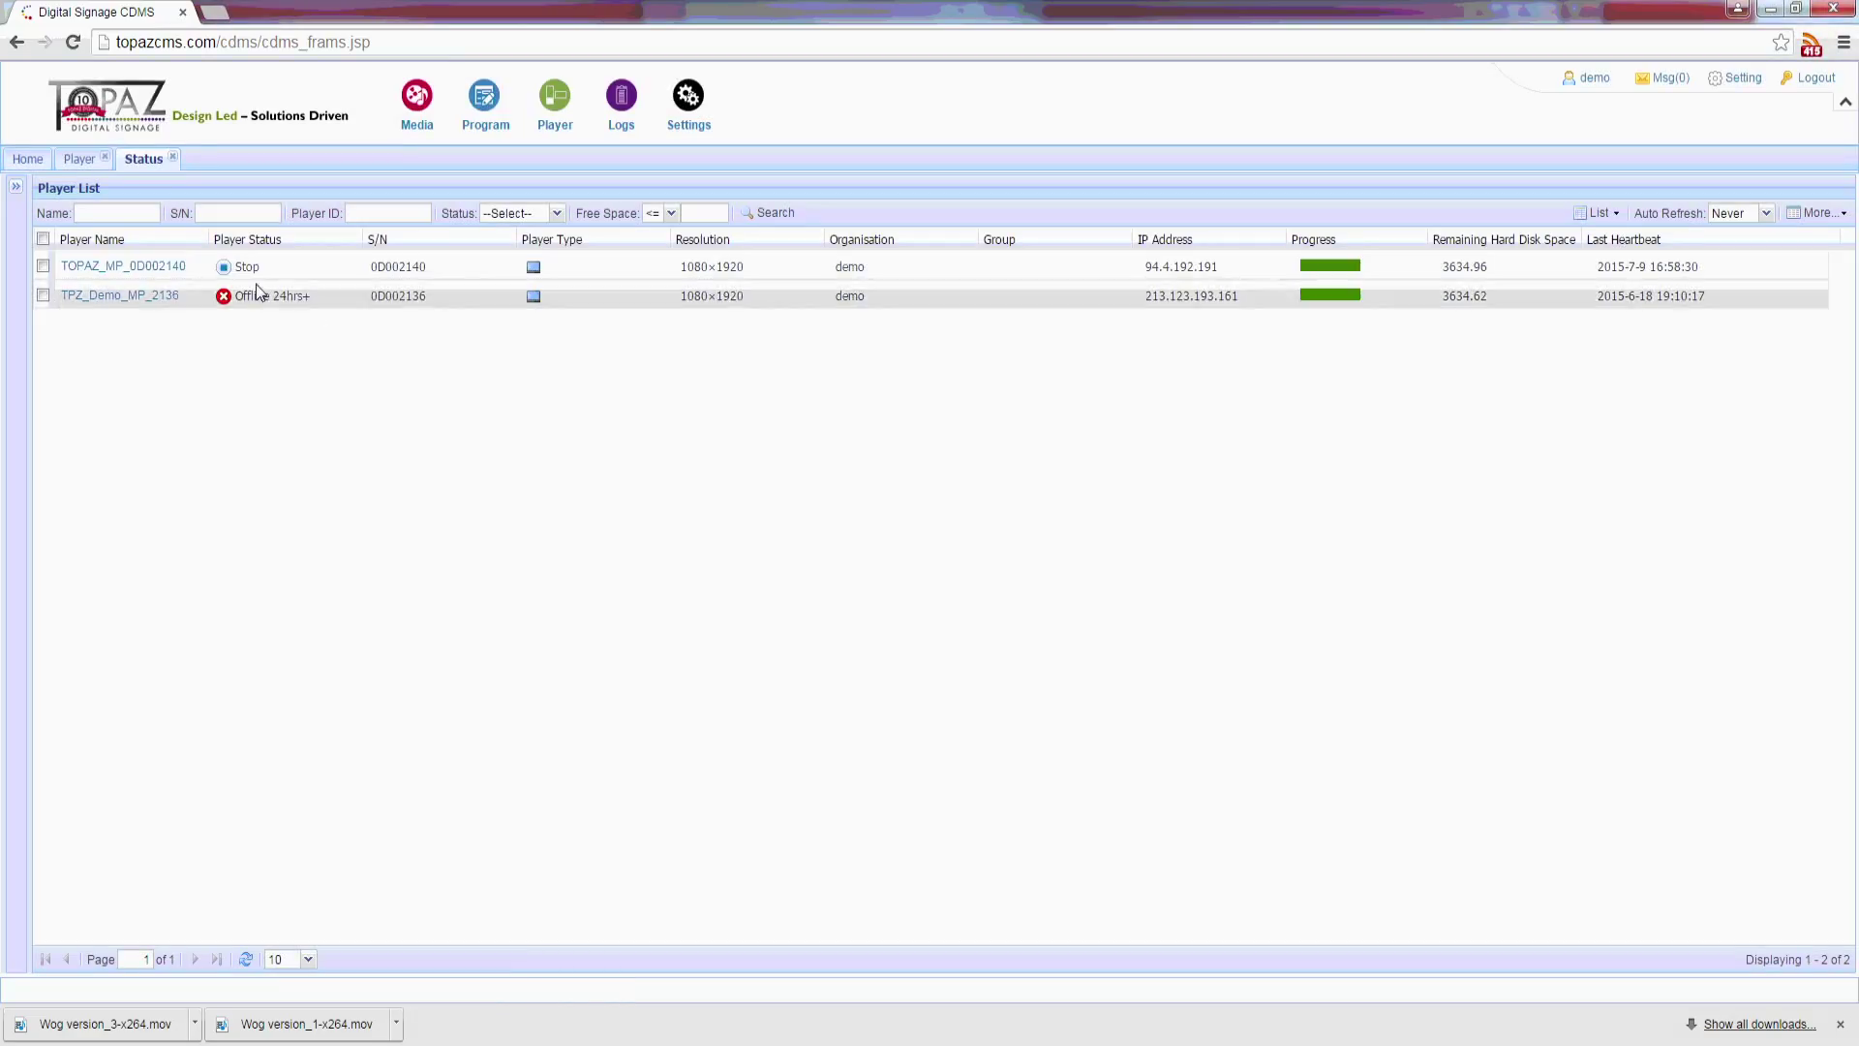
Step: Set TOPAZ_MP_0D002140 back to Playing via Player Control and confirm it
{"action": "right_click", "coordinate": [169, 265]}
{"action": "mouse_move", "coordinate": [281, 350]}
{"action": "left_click", "coordinate": [386, 362]}
{"action": "left_click", "coordinate": [904, 567]}
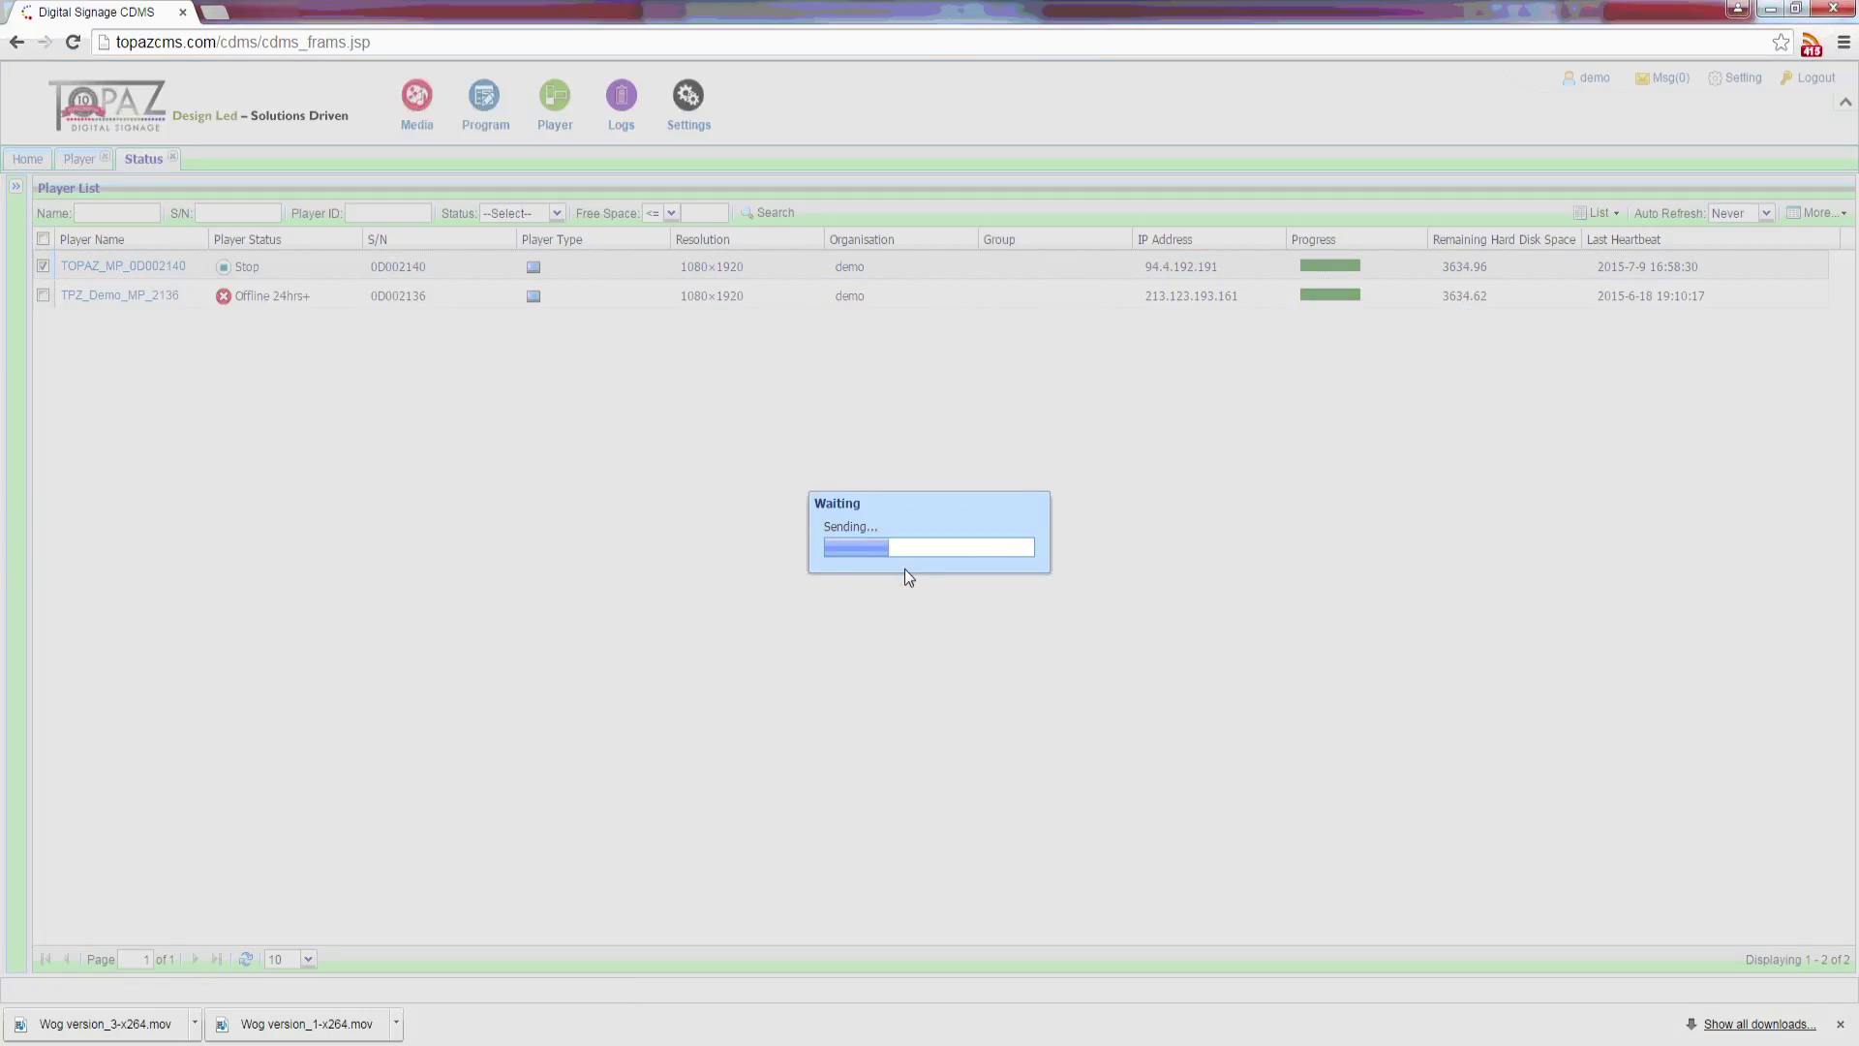
{"action": "left_click", "coordinate": [924, 563]}
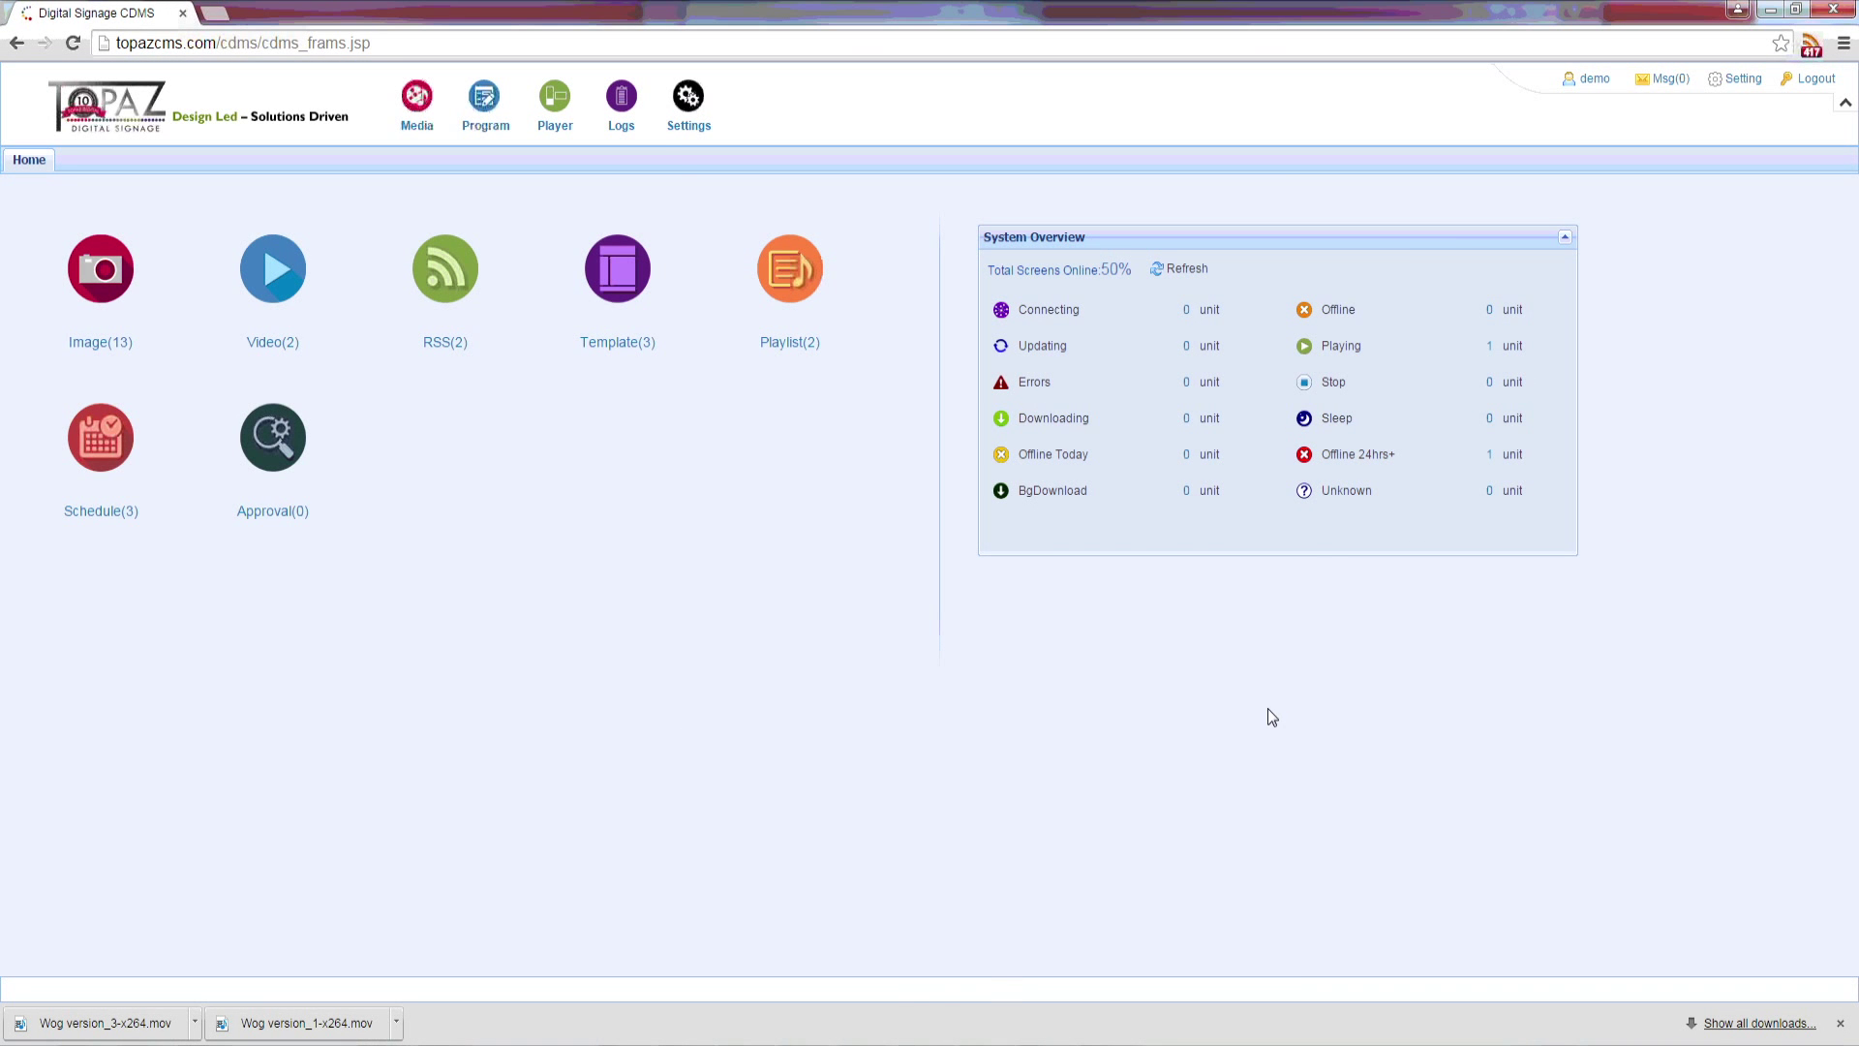
Step: Open the User Operations log with page size 1000 so all 83 entries appear together
{"action": "mouse_move", "coordinate": [626, 99]}
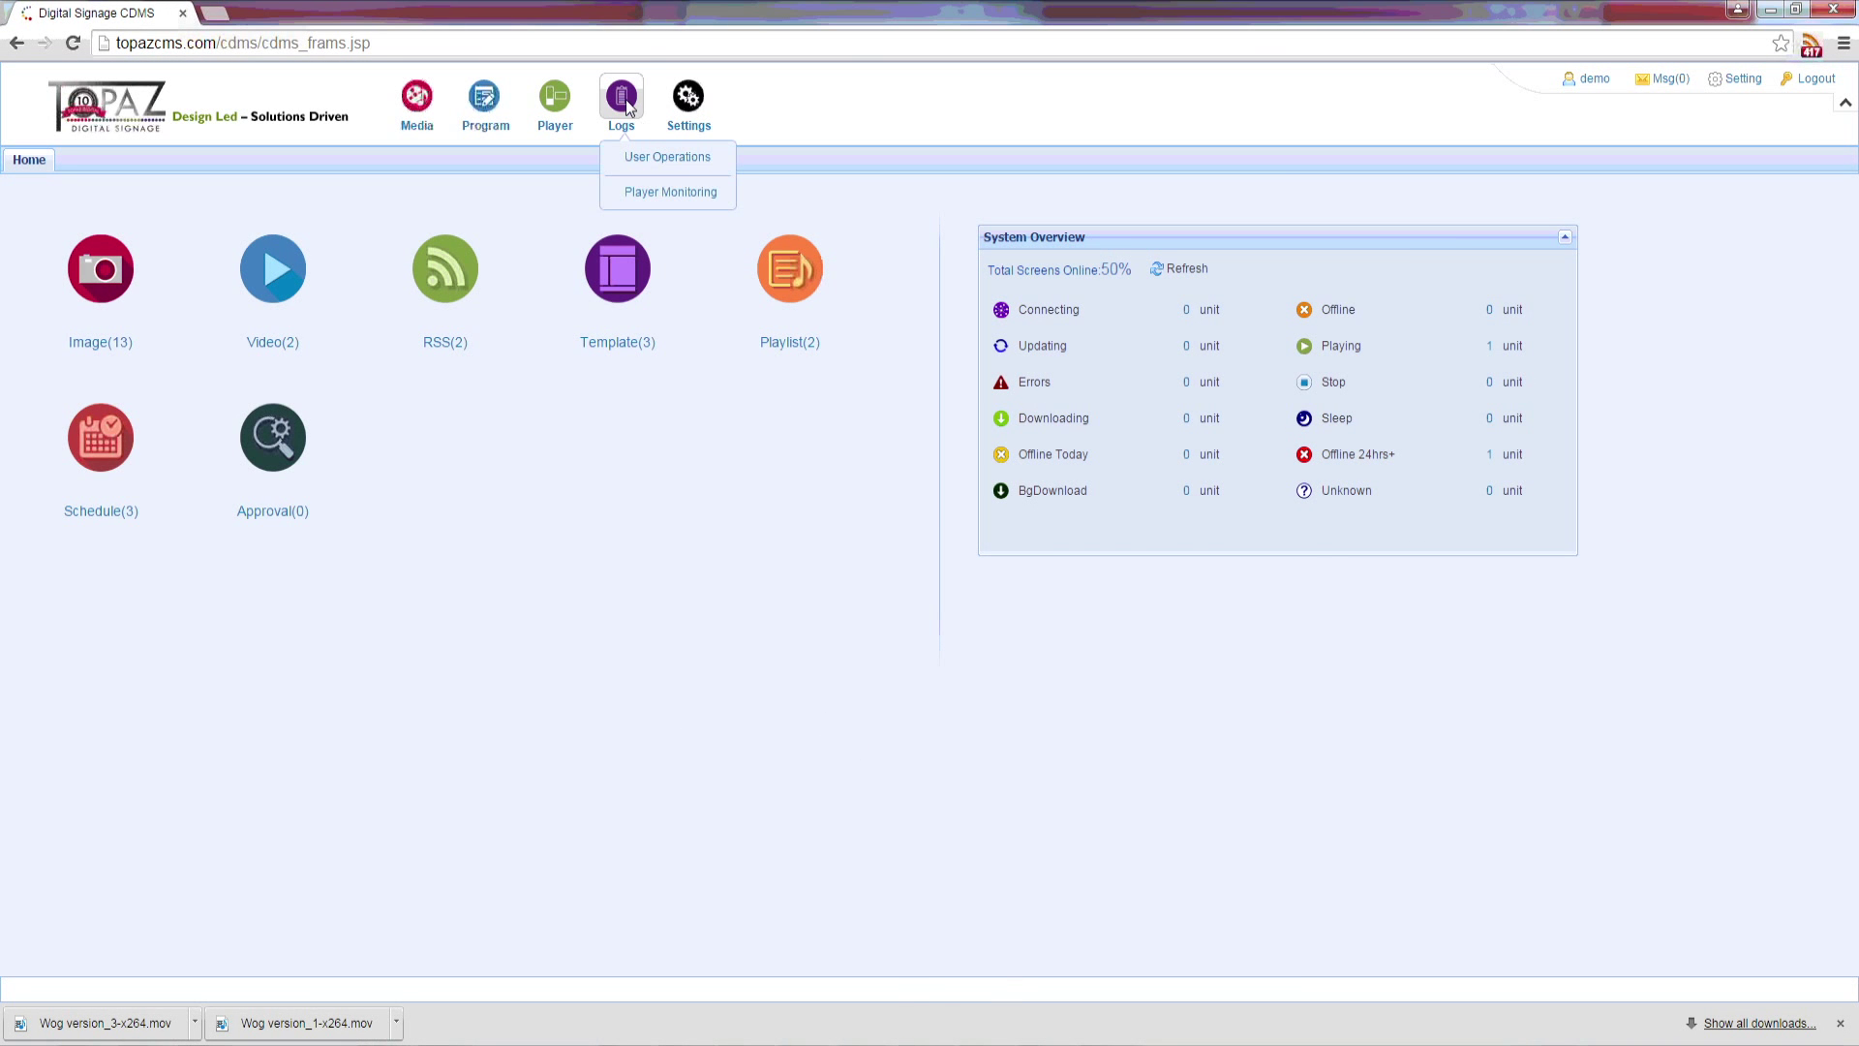
{"action": "left_click", "coordinate": [645, 159]}
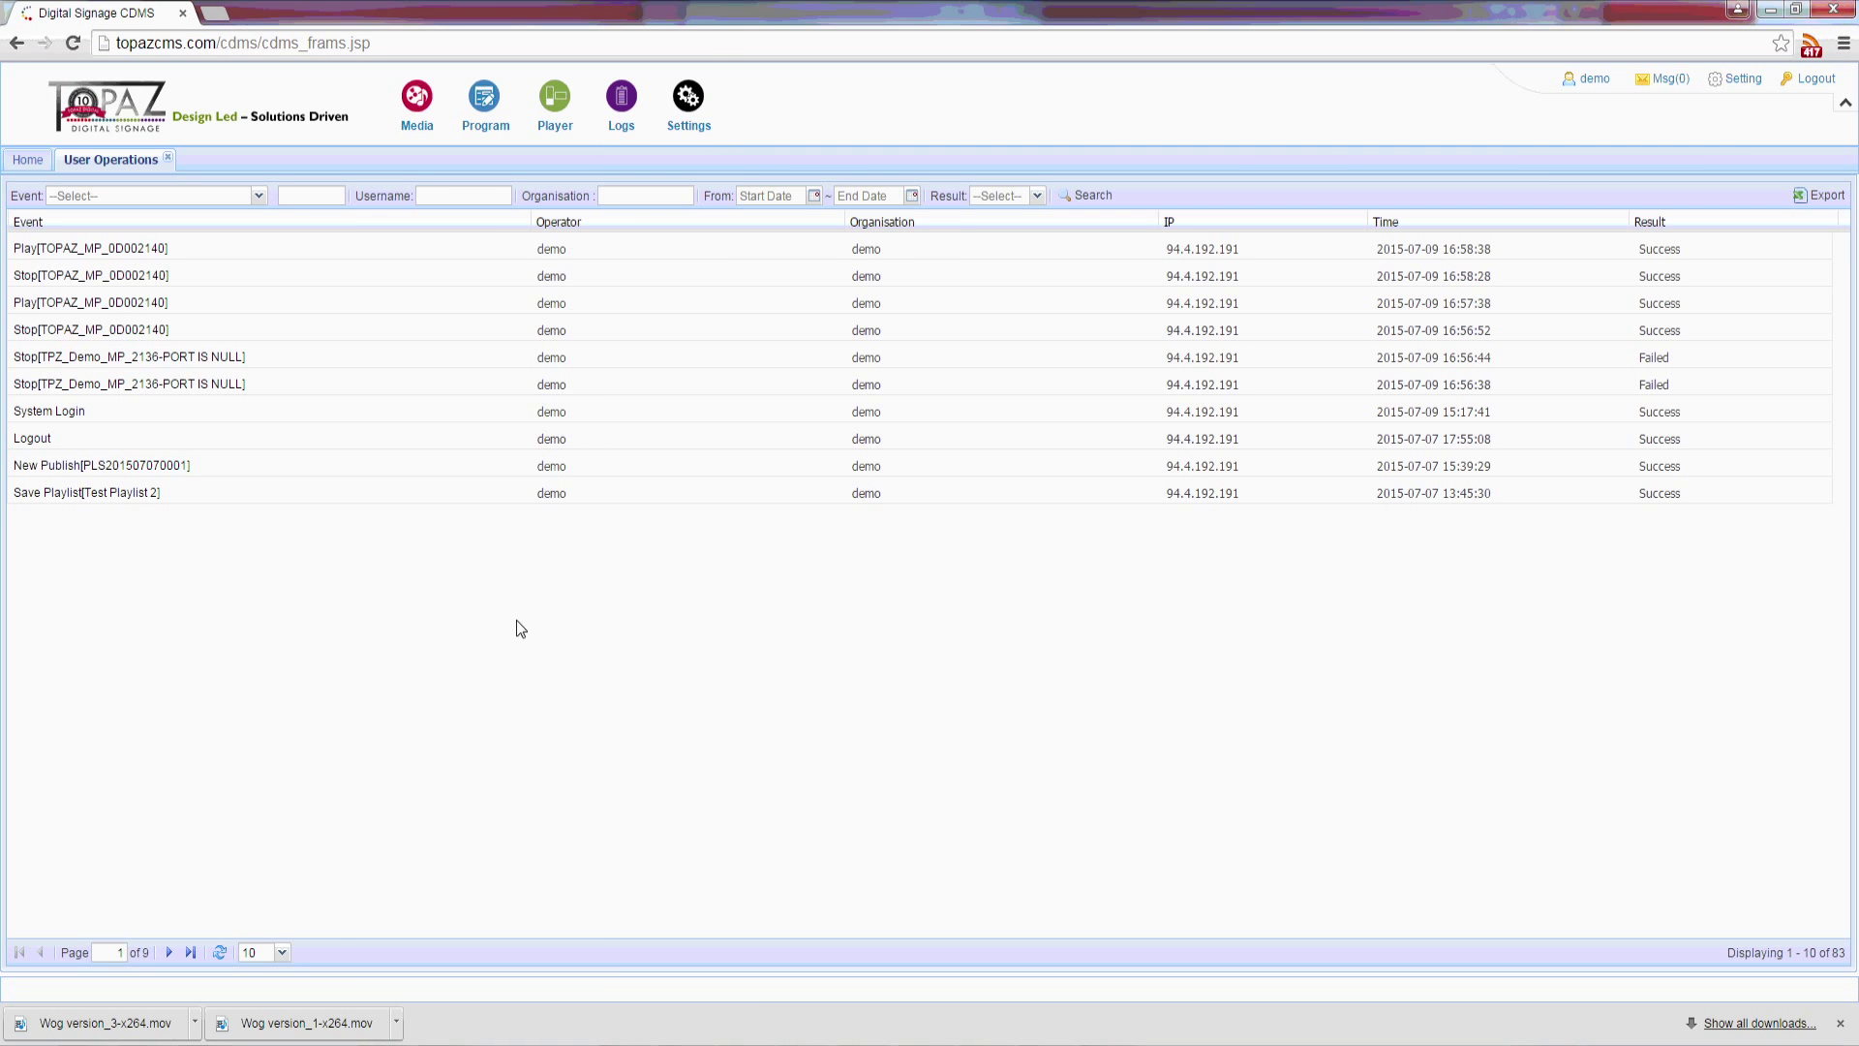
{"action": "left_click", "coordinate": [282, 952]}
{"action": "left_click", "coordinate": [265, 928]}
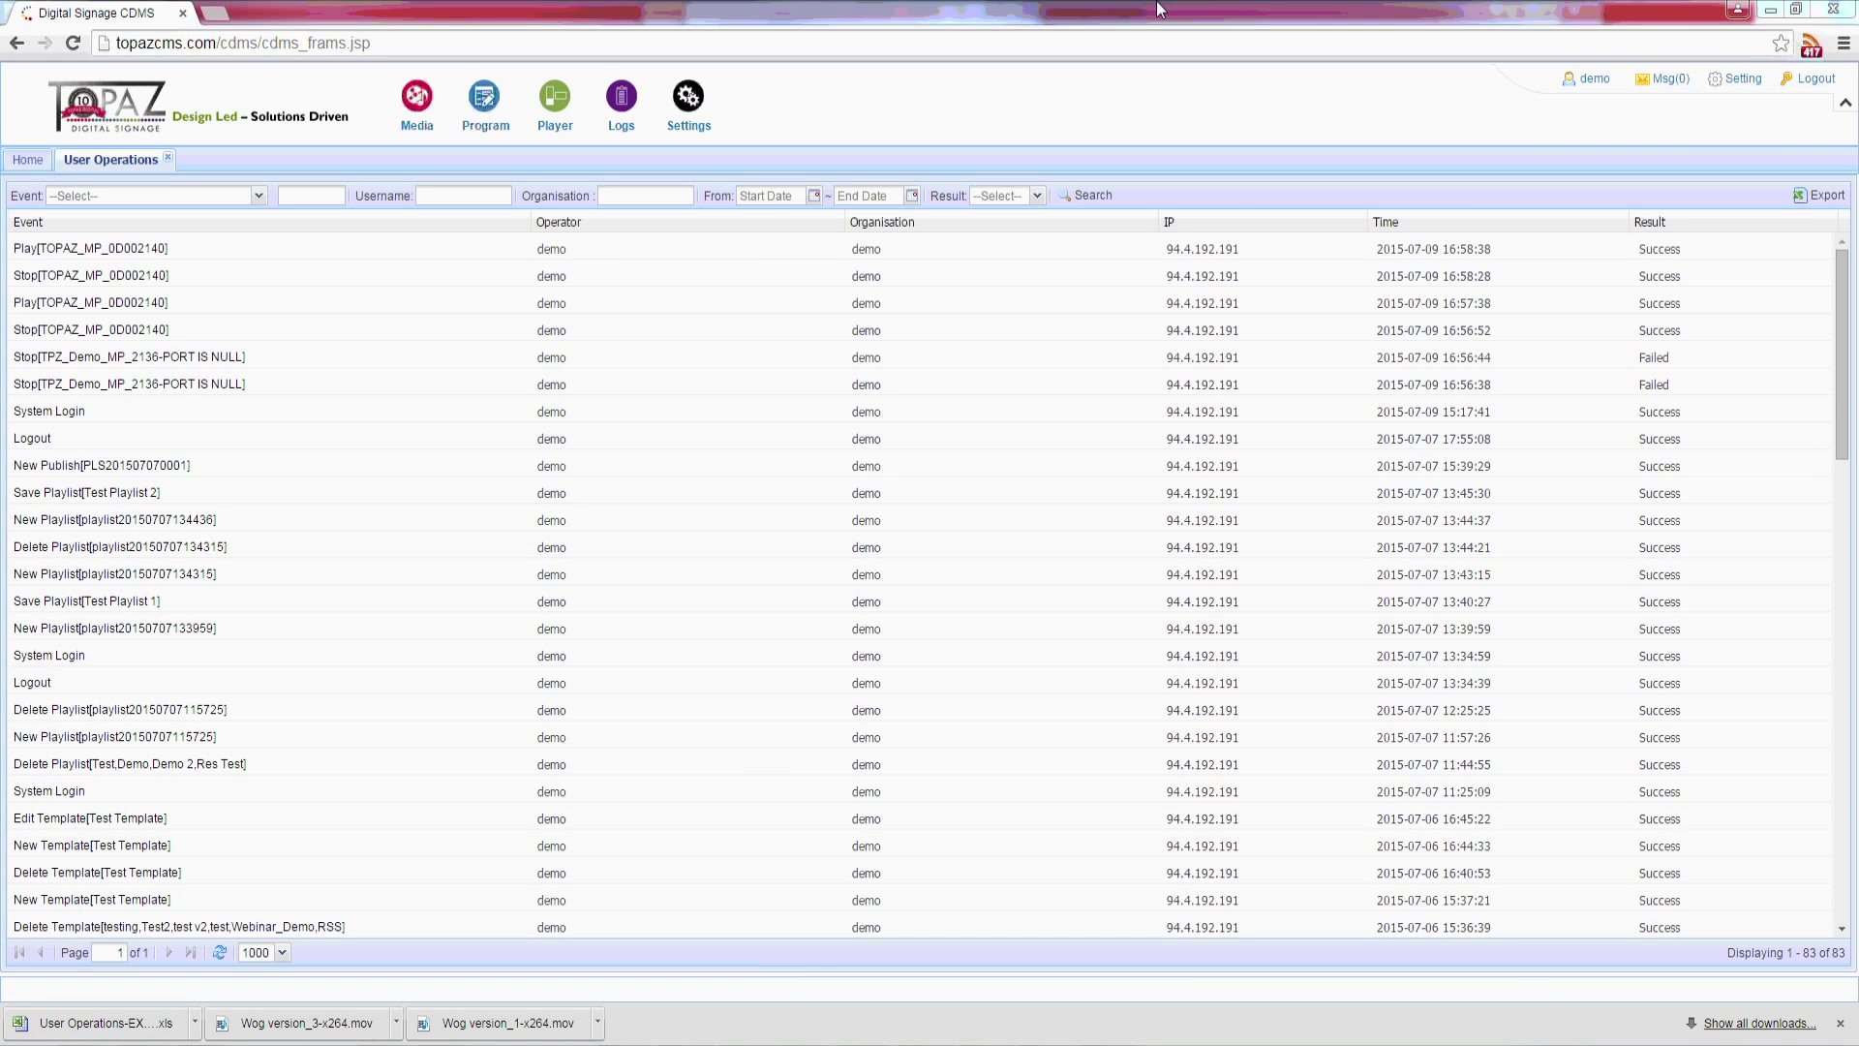
Step: Show all 75 Player Monitoring log events on one page with page size 1000 and scroll through them
{"action": "mouse_move", "coordinate": [621, 101]}
{"action": "left_click", "coordinate": [642, 193]}
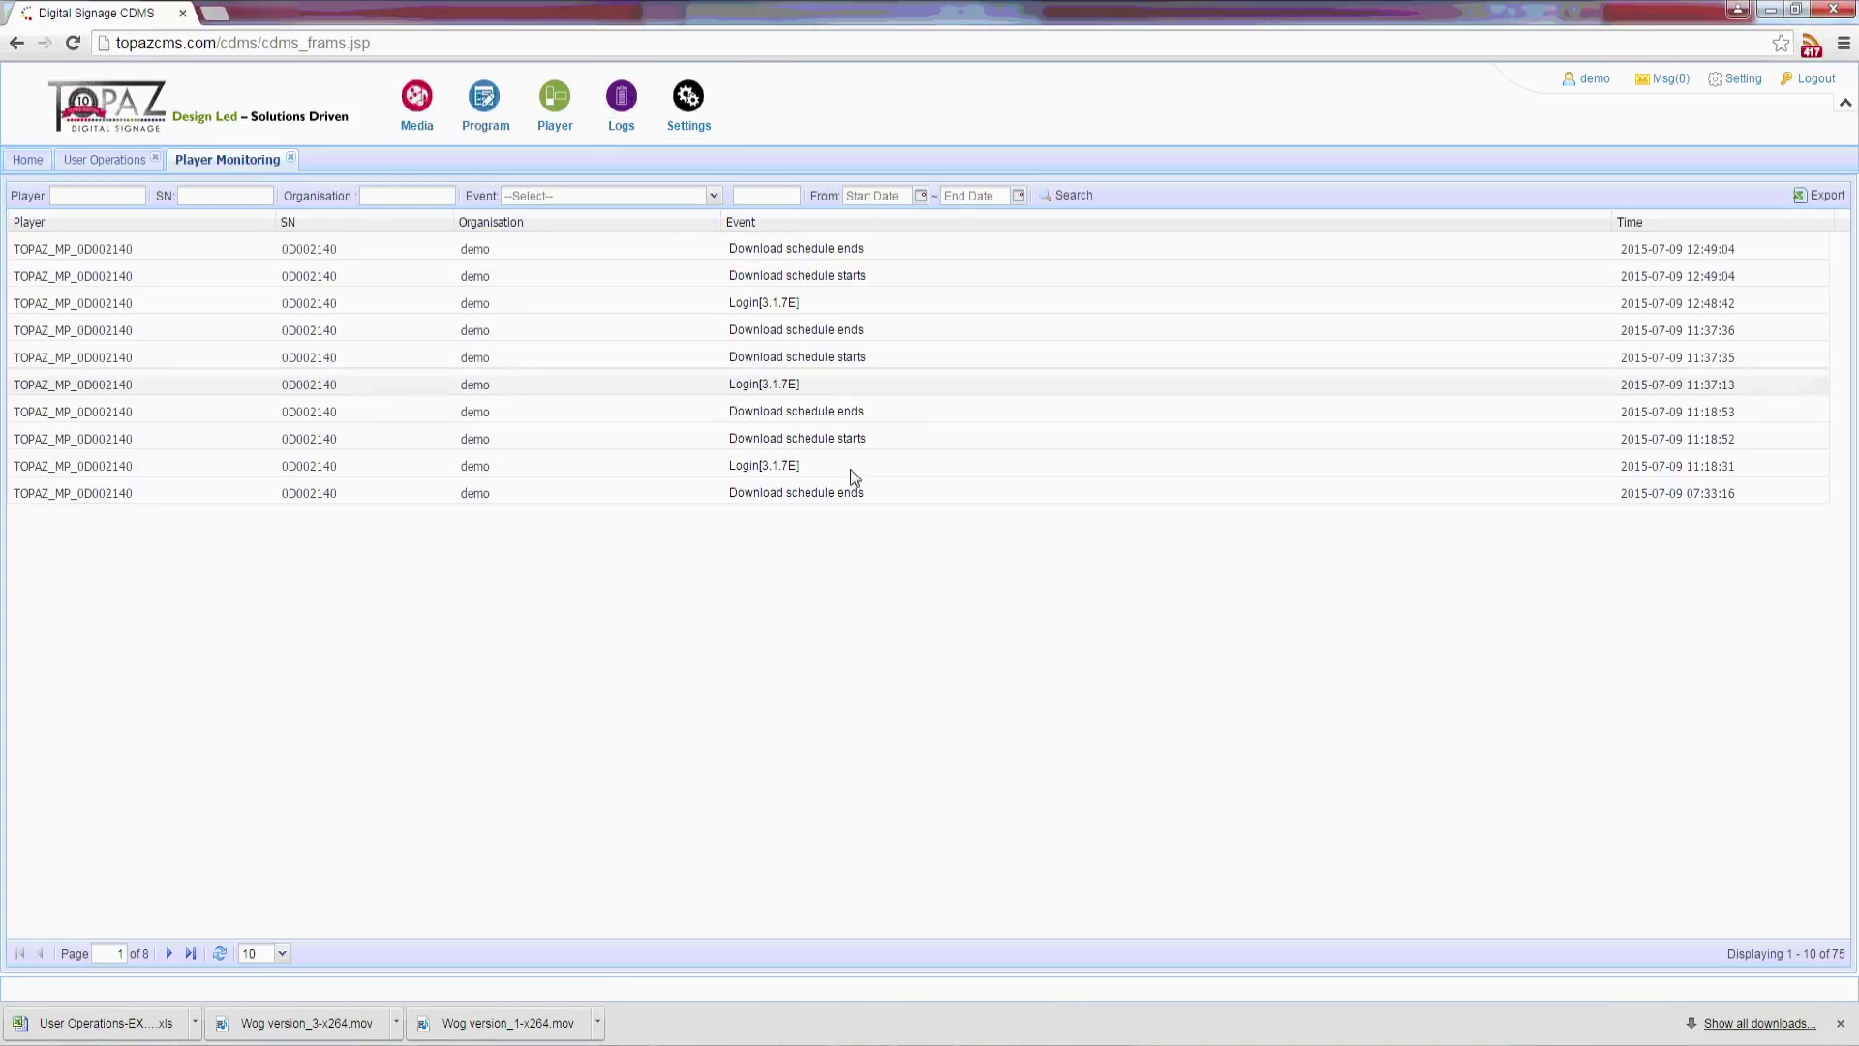
{"action": "left_click", "coordinate": [280, 954]}
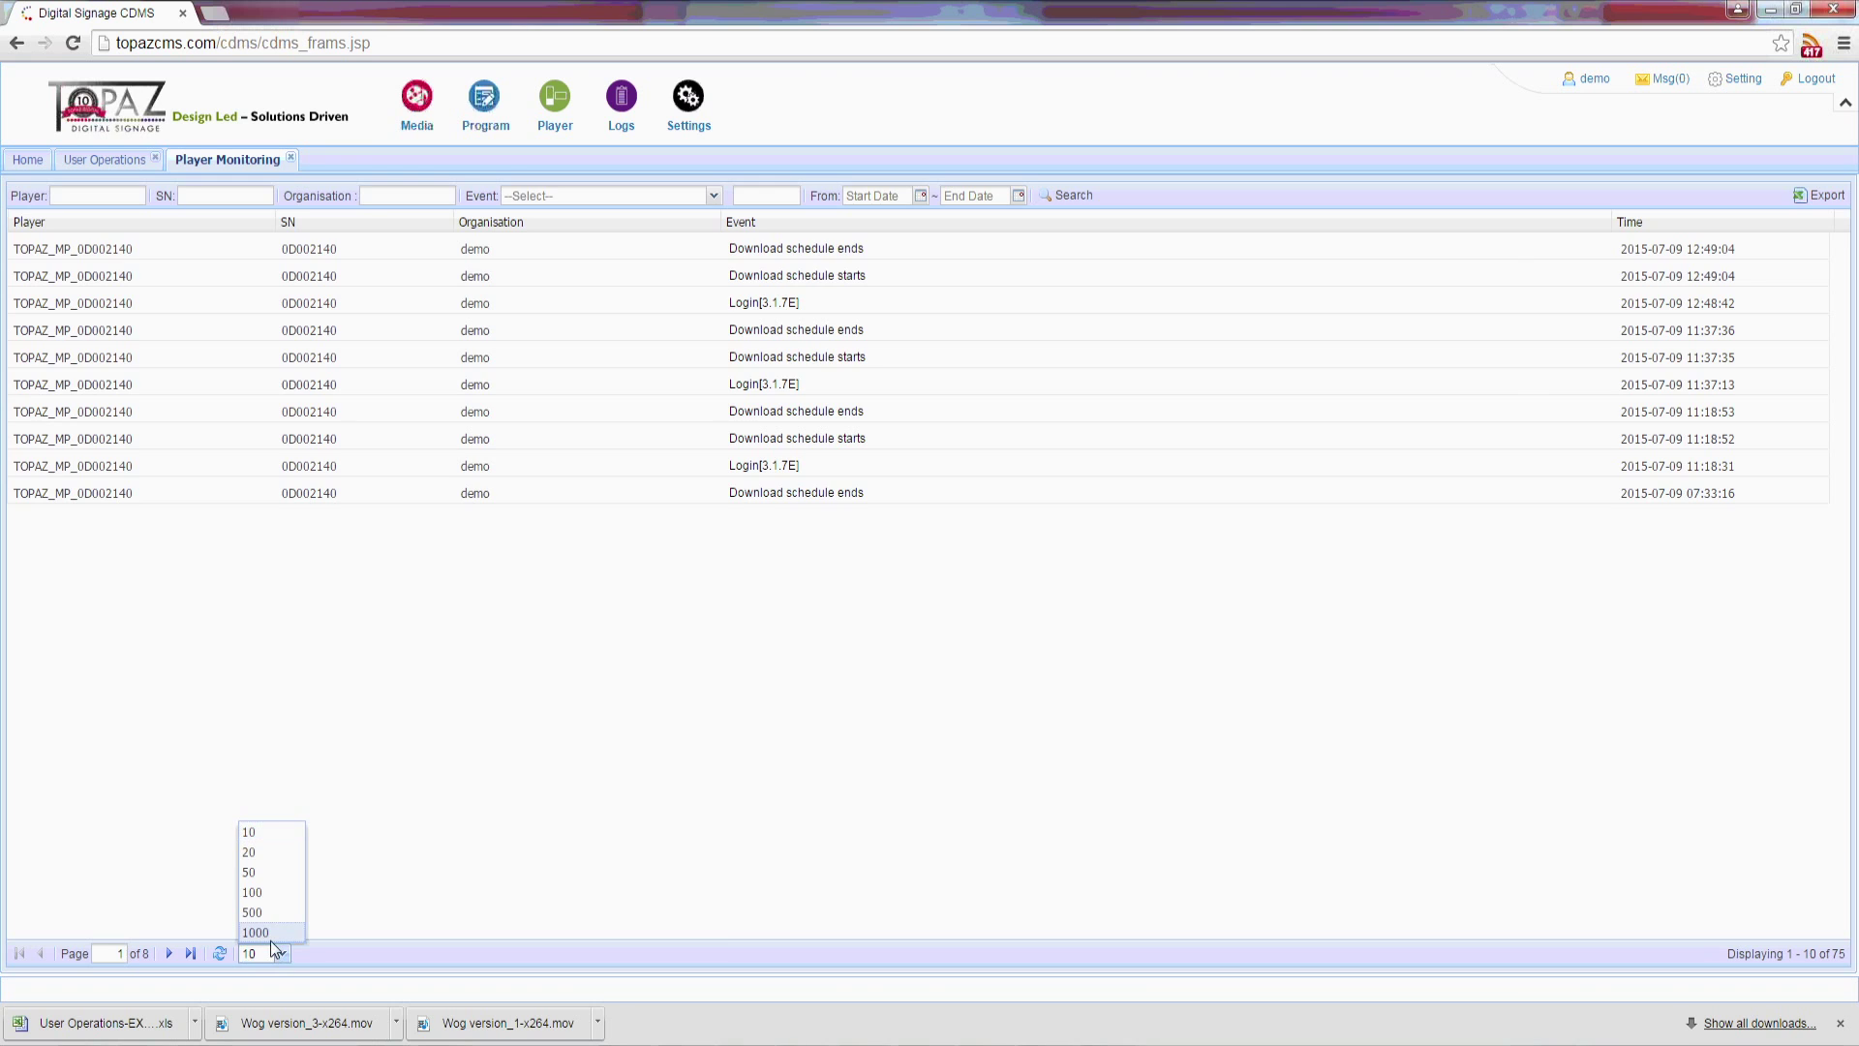
{"action": "left_click", "coordinate": [270, 937]}
{"action": "scroll", "coordinate": [488, 446], "scroll_direction": "down", "scroll_amount": 8}
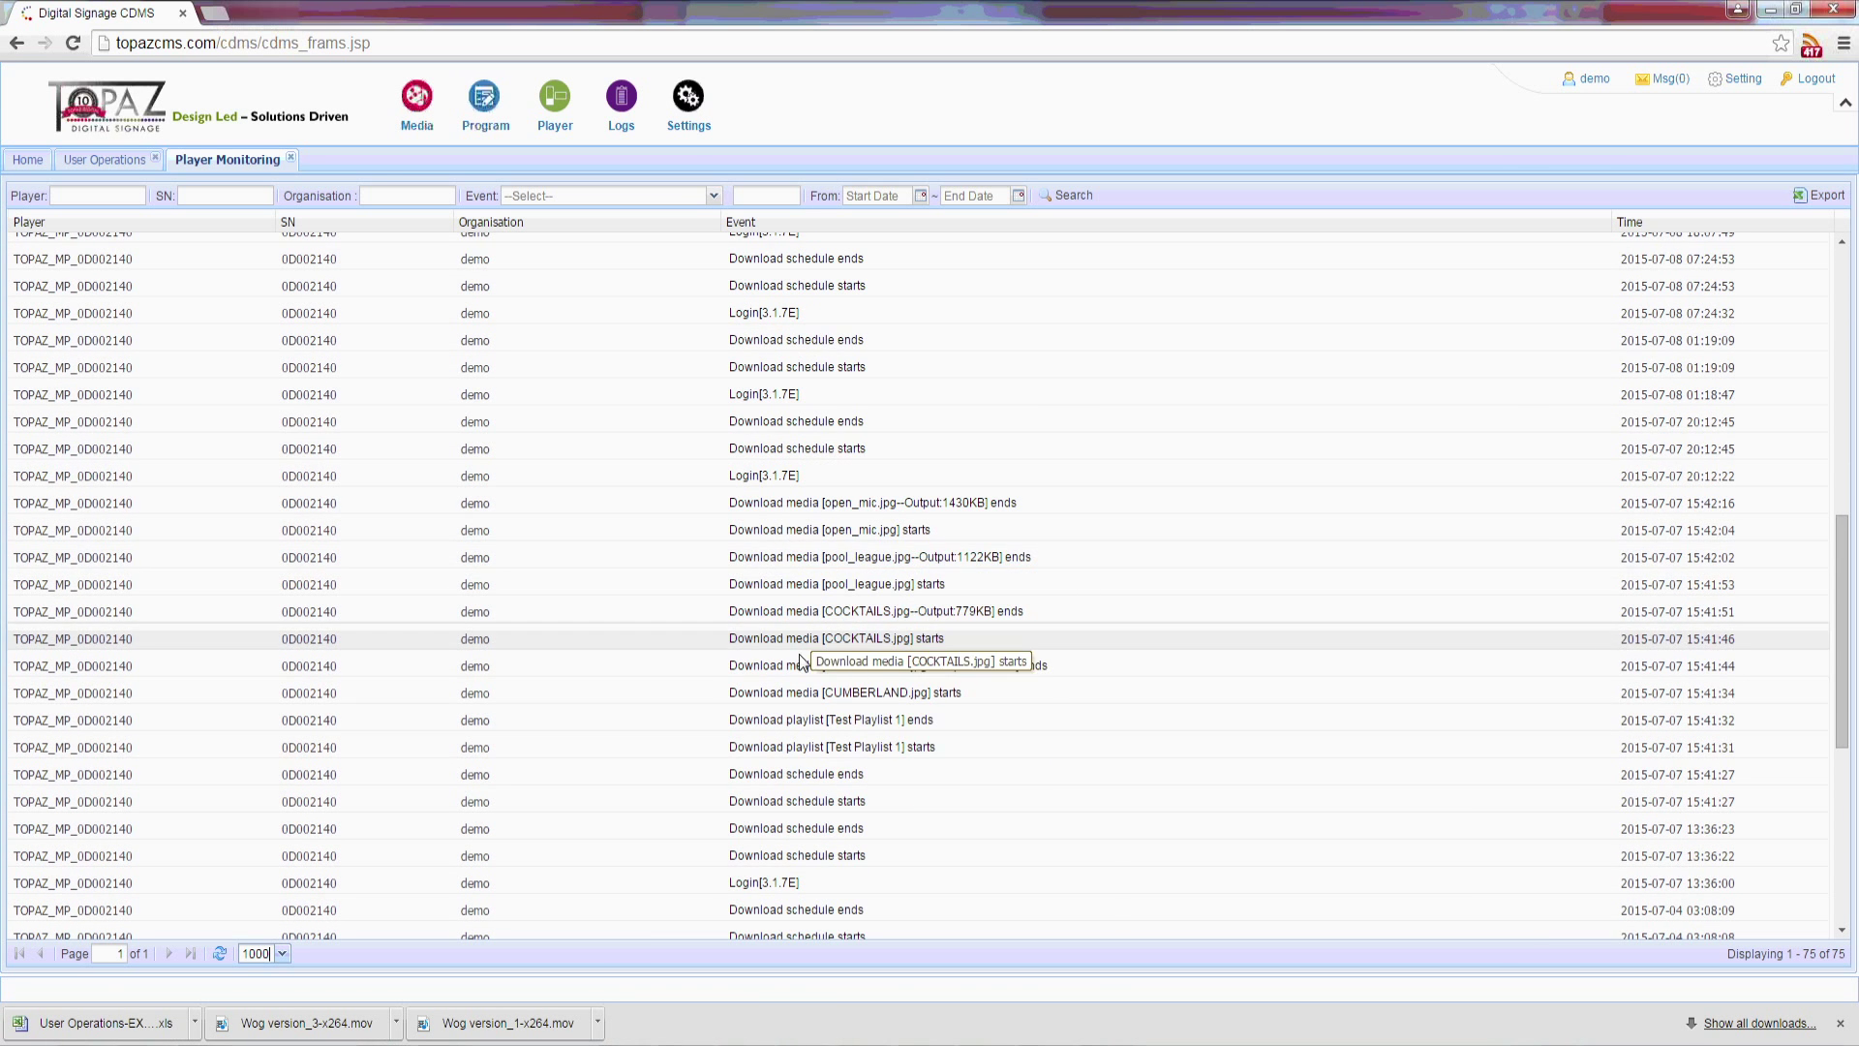